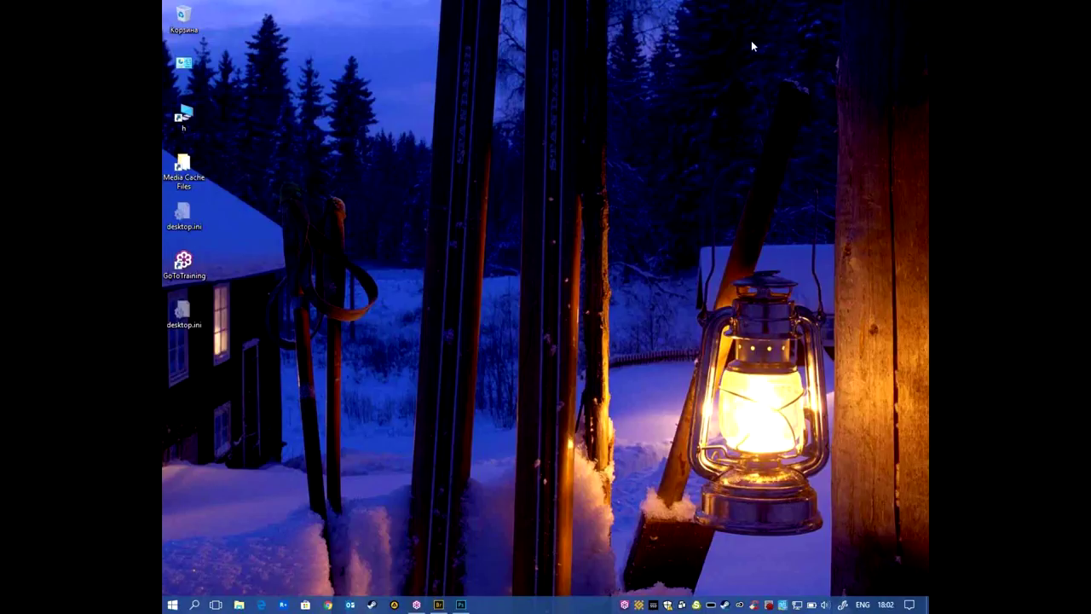
# - Launch Photoshop from the taskbar so it opens to an empty workspace
pyautogui.click(461, 604)
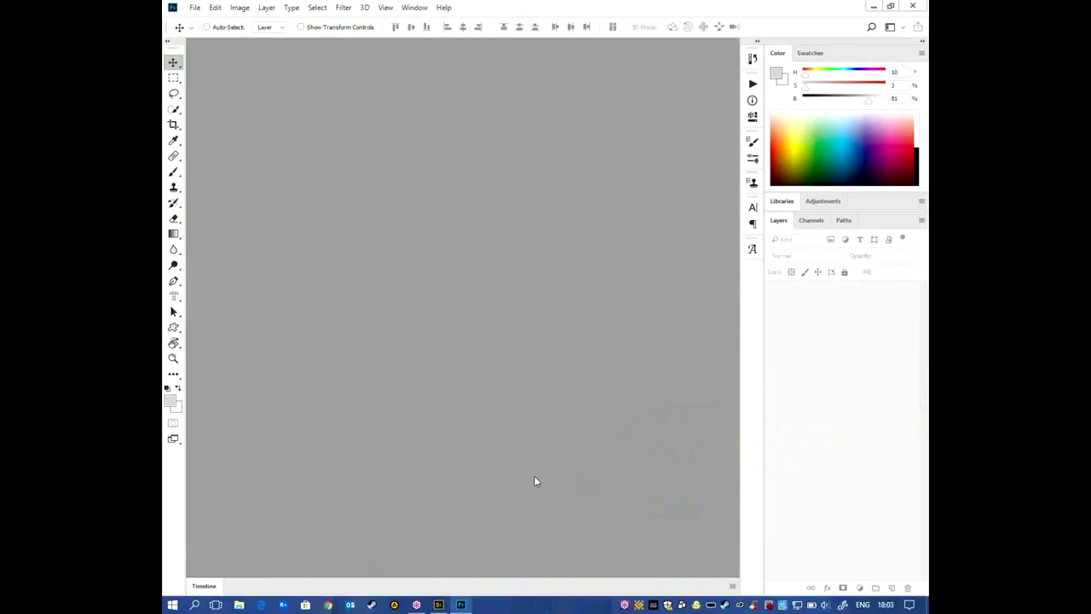
# - Open ps1_093.jpg from Bridge, fit it on screen, and show the Timeline panel below it
pyautogui.click(439, 605)
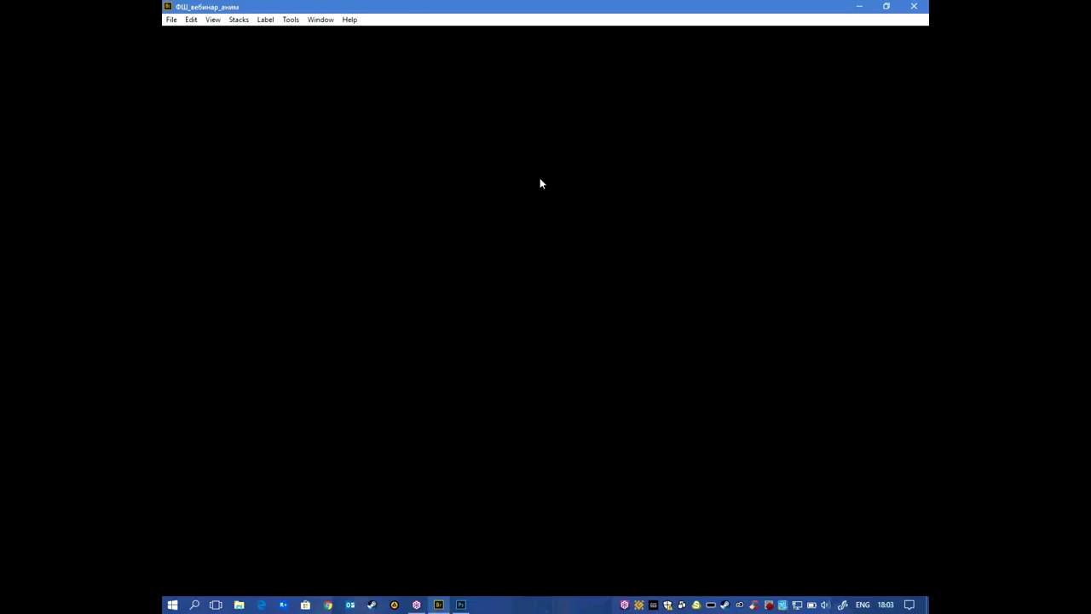
pyautogui.doubleClick(391, 160)
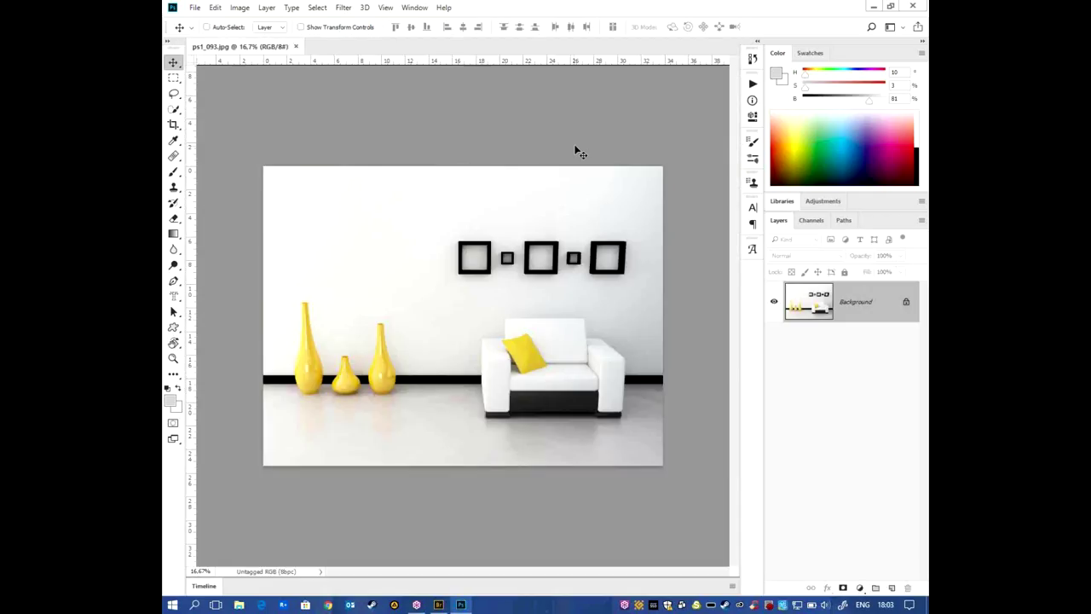
pyautogui.hotkey('ctrl', '0')
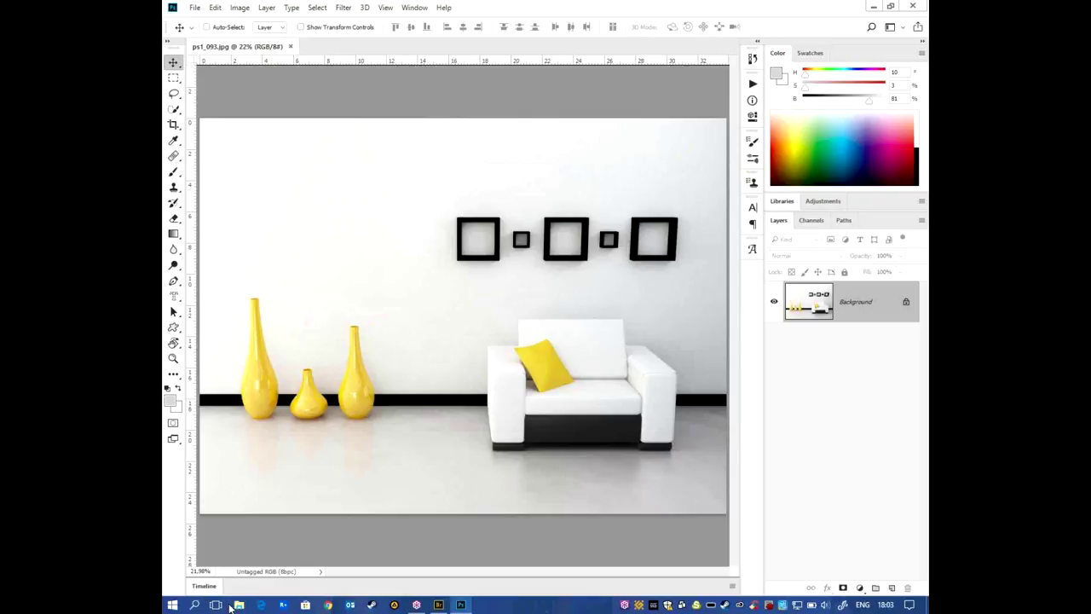
pyautogui.click(202, 587)
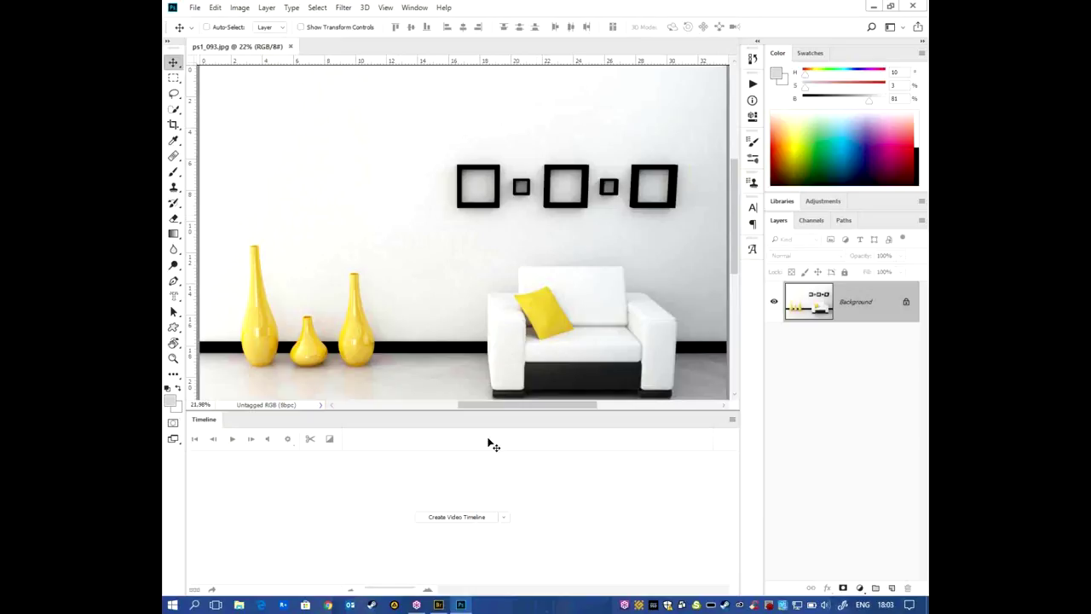
pyautogui.moveTo(321, 419); pyautogui.dragTo(322, 437)
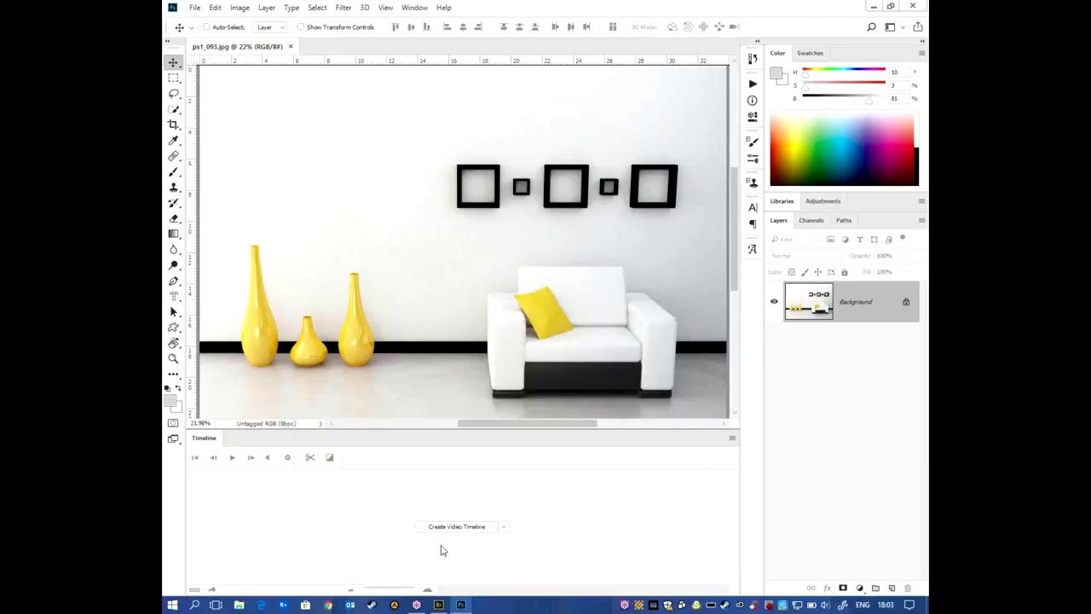
# - Create a video timeline for the interior photo, keeping the Video Timeline option
pyautogui.click(504, 527)
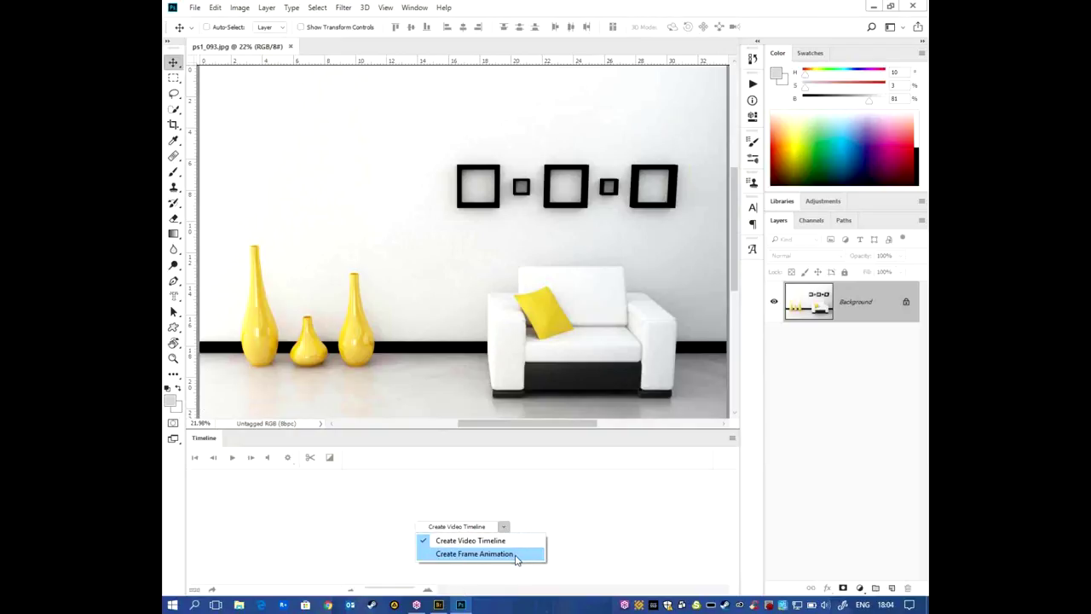
pyautogui.click(572, 522)
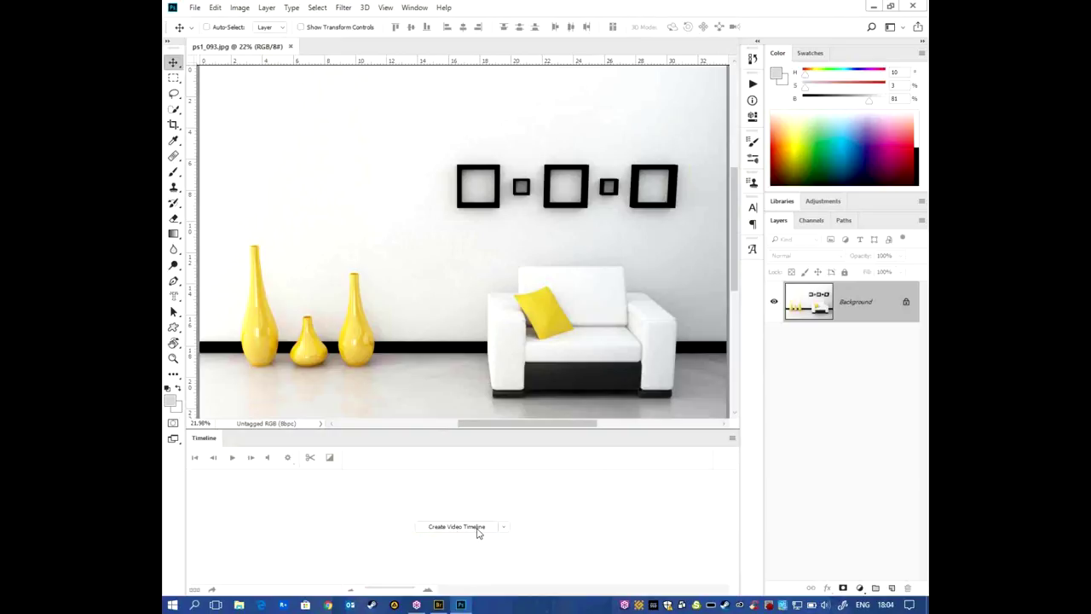
pyautogui.click(478, 531)
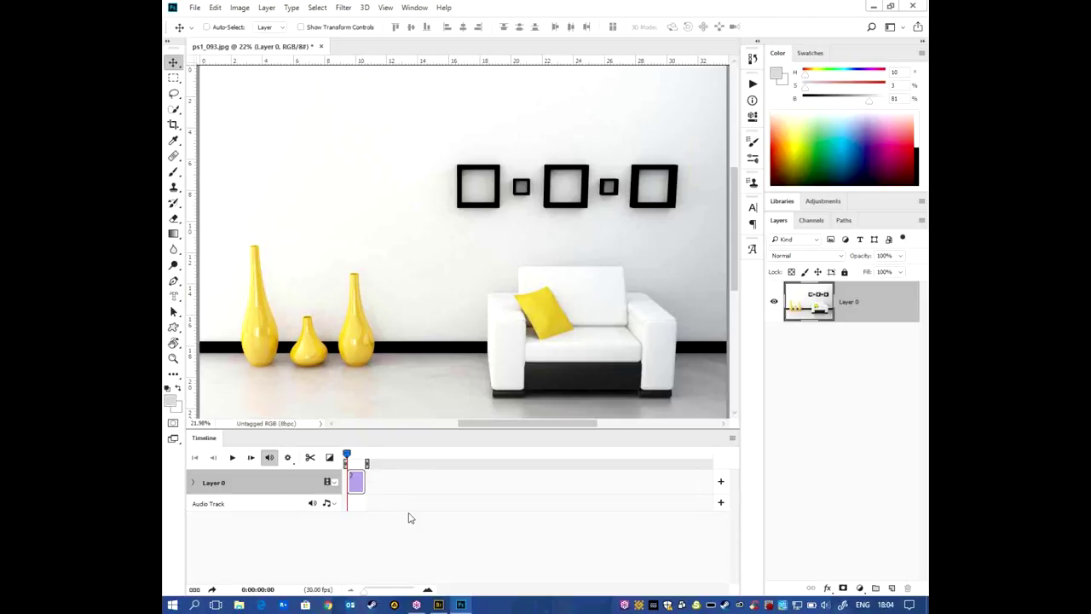
# - Stretch the Layer 0 clip to about 1:30 and preview the playback
pyautogui.moveTo(365, 482); pyautogui.dragTo(703, 482)
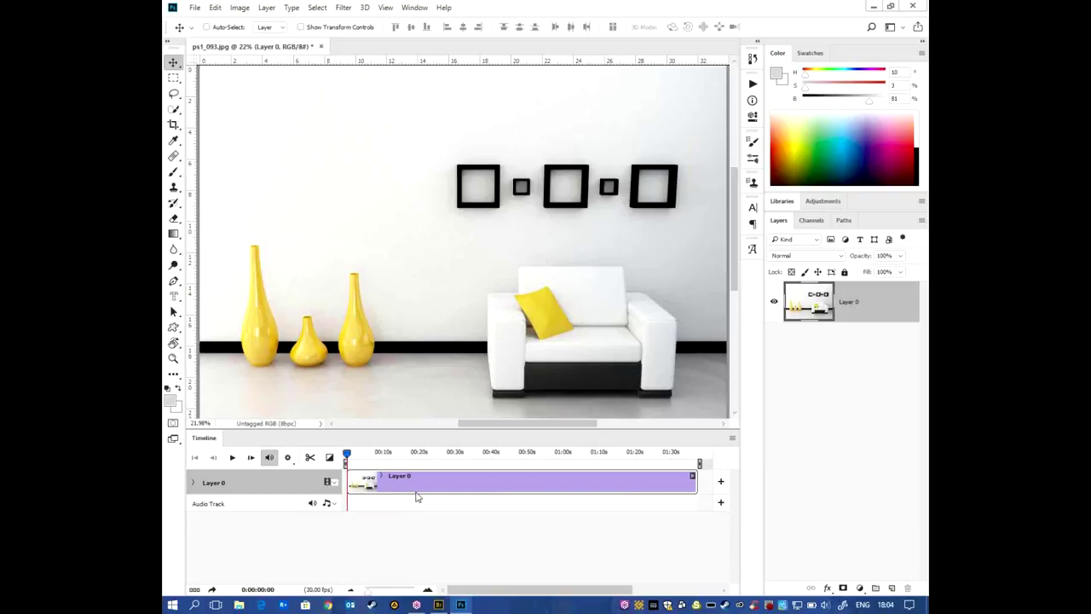
pyautogui.click(232, 458)
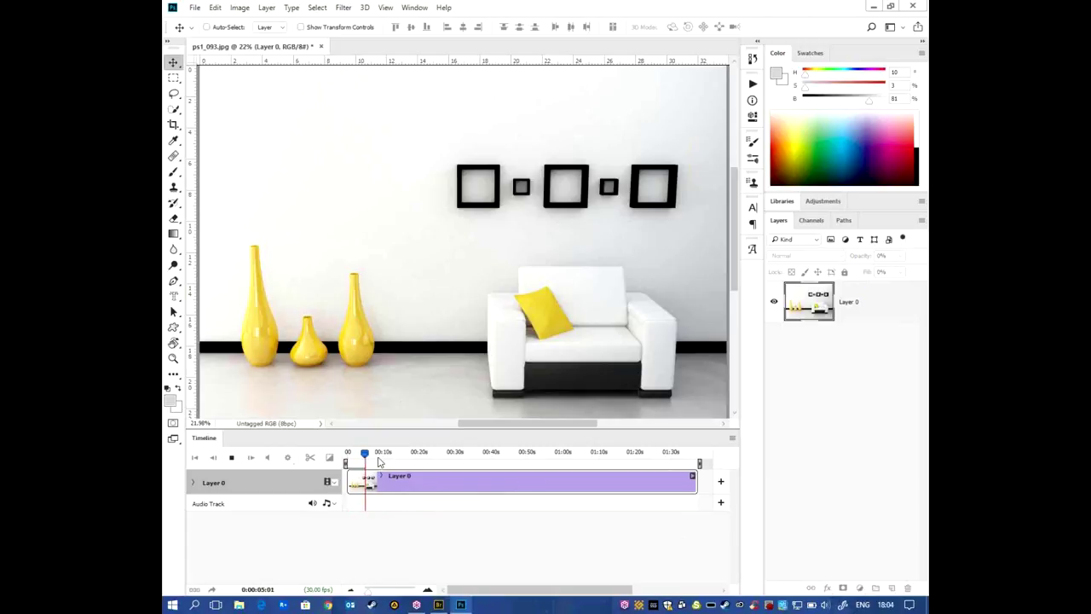
pyautogui.moveTo(368, 461); pyautogui.dragTo(346, 455)
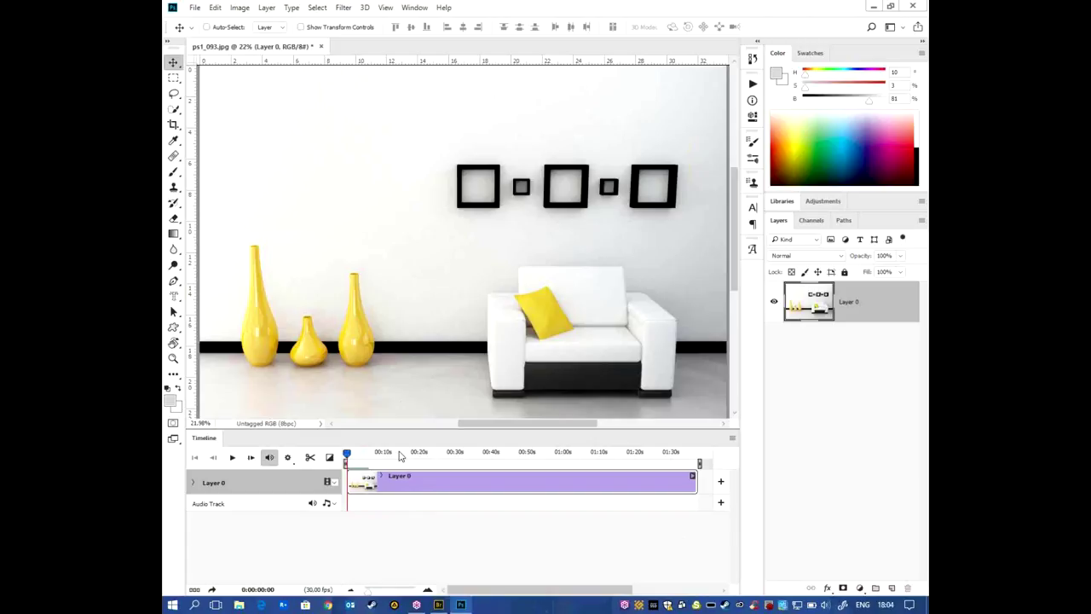
# - Zoom in on the wall frames, zoom back out to the whole photo, and return to Bridge
pyautogui.hotkey('ctrl', '+')
pyautogui.hotkey('ctrl', '+')
pyautogui.hotkey('ctrl', '+')
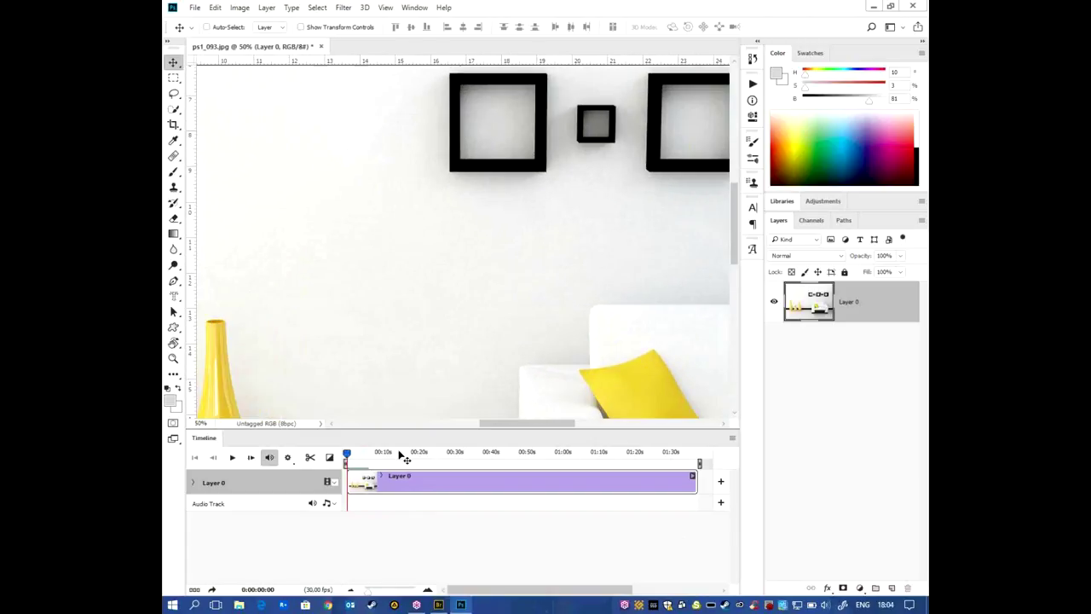
pyautogui.scroll(3, 441, 202)
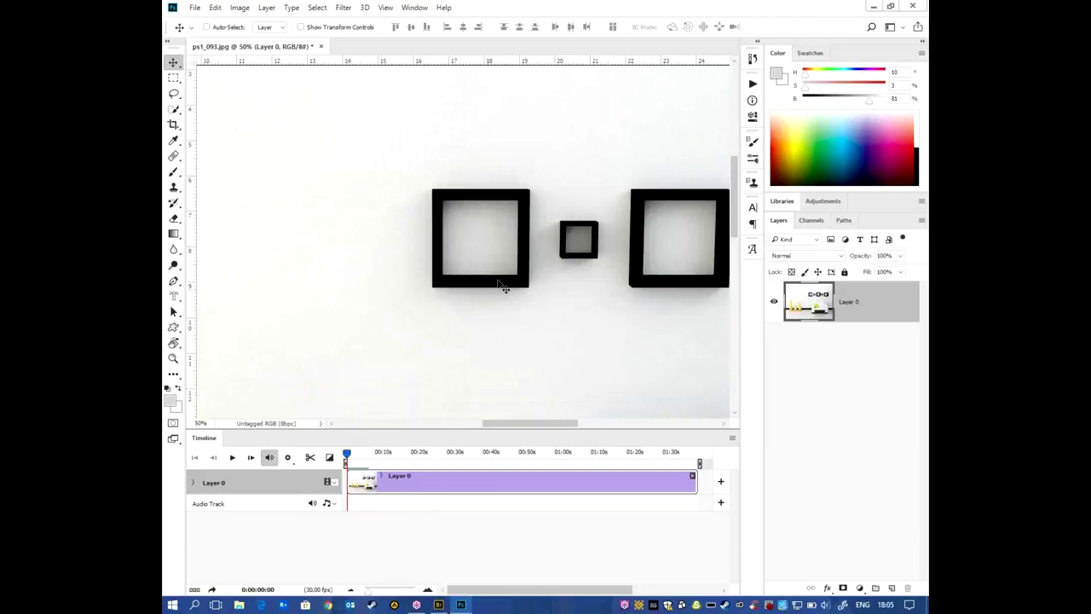
pyautogui.hotkey('ctrl', '-')
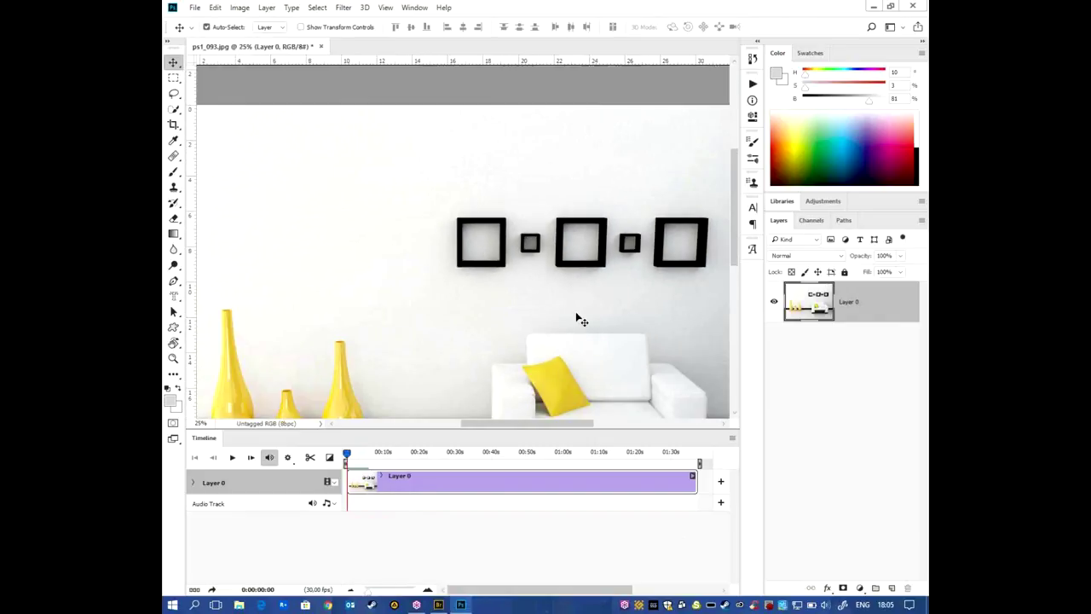
pyautogui.hotkey('ctrl', '-')
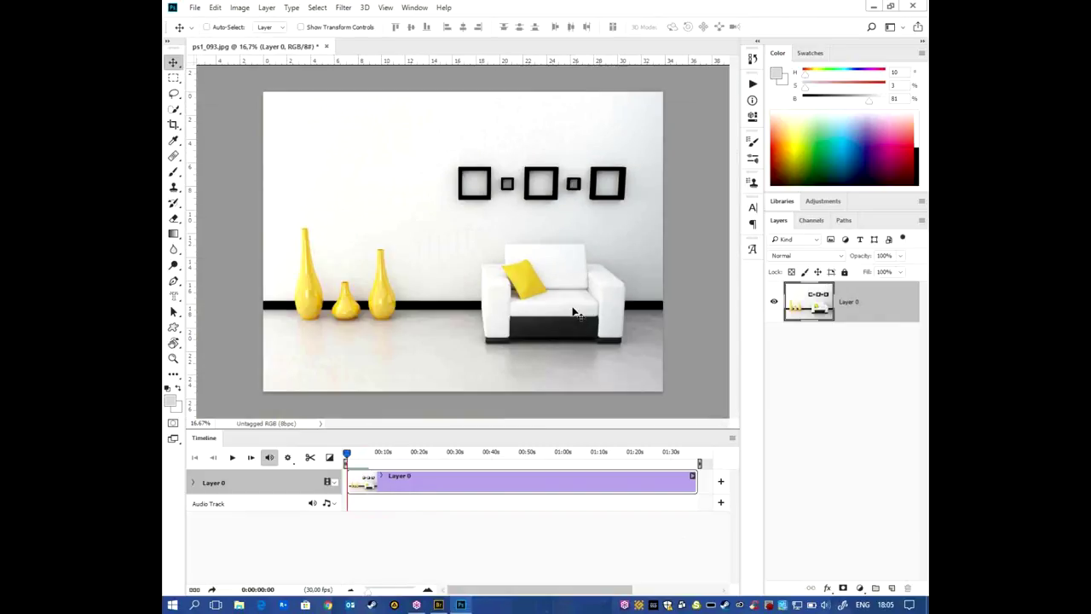
pyautogui.hotkey('alt', 'Tab')
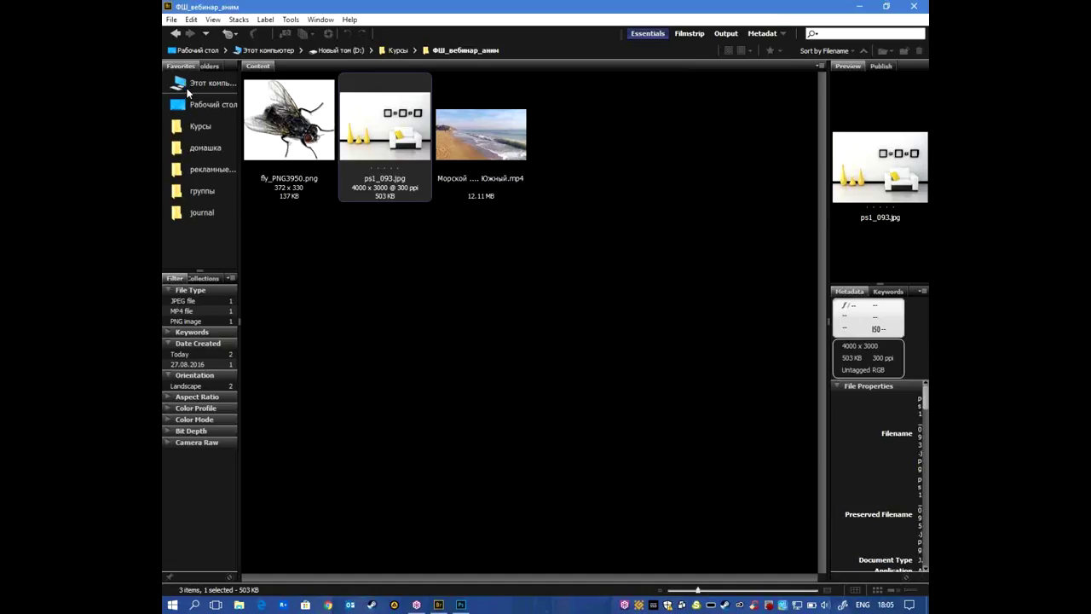
# - Open the Курсы > фш1 folder in Bridge and scroll down through its photos
pyautogui.click(200, 126)
pyautogui.doubleClick(482, 381)
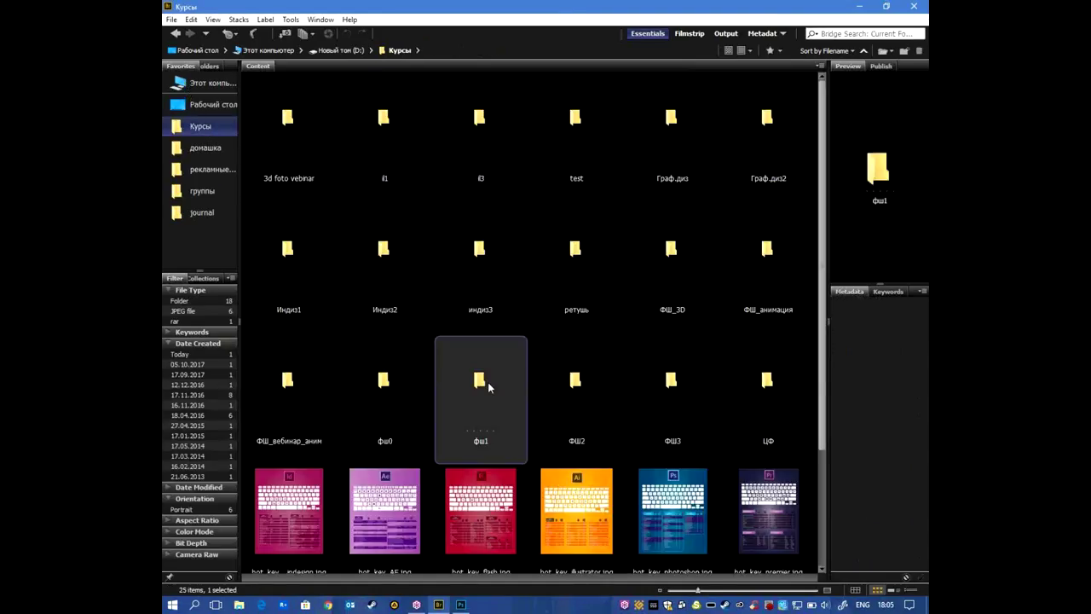
pyautogui.scroll(-2, 599, 341)
pyautogui.scroll(2, 599, 258)
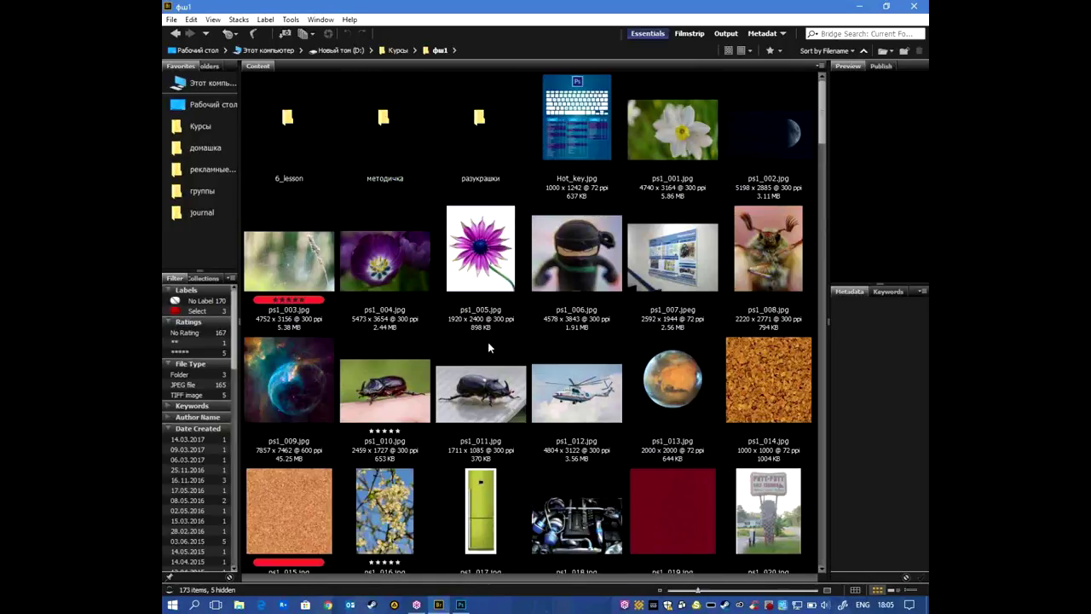
pyautogui.scroll(-4, 487, 342)
pyautogui.scroll(-3, 618, 488)
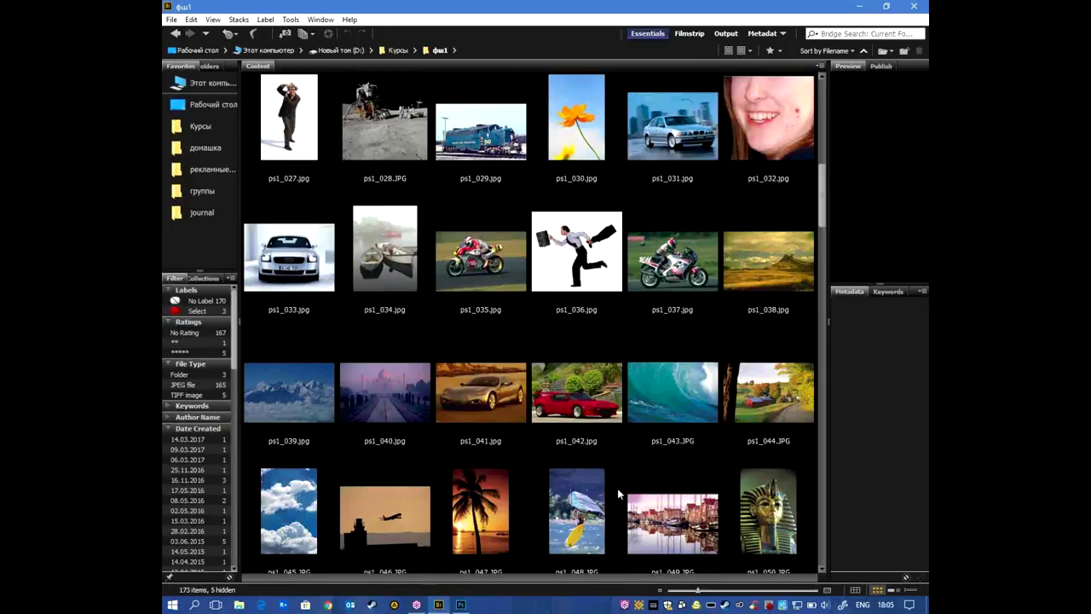
pyautogui.scroll(-3, 617, 488)
pyautogui.scroll(-5, 617, 487)
# - Select ps1_089, ps1_090, ps1_091 and ps1_080 together
pyautogui.click(480, 420)
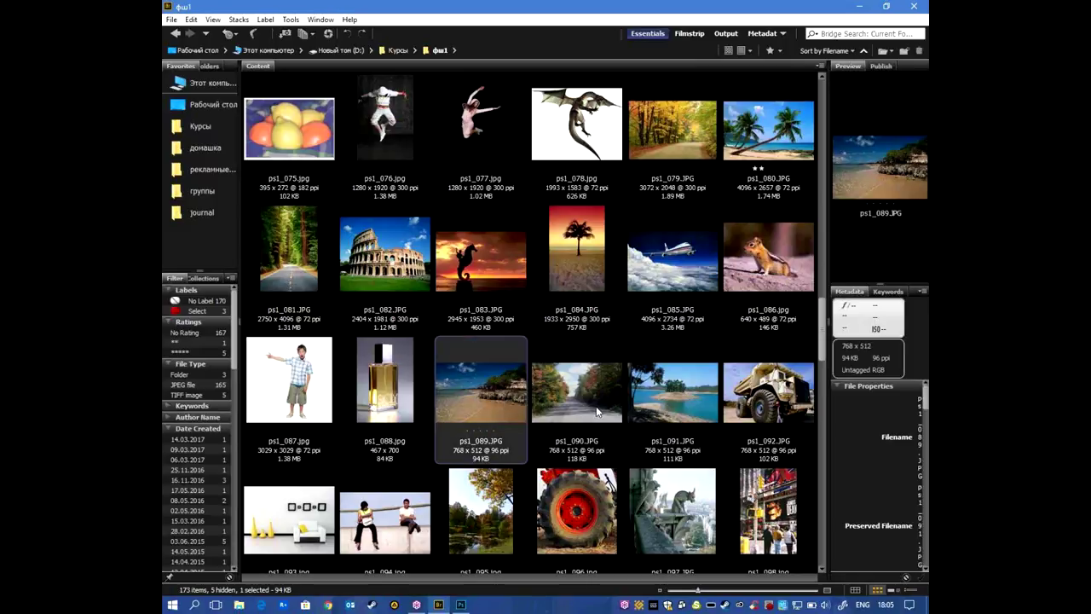
pyautogui.keyDown('ctrl'); pyautogui.click(577, 392); pyautogui.keyUp('ctrl')
pyautogui.keyDown('ctrl'); pyautogui.click(672, 392); pyautogui.keyUp('ctrl')
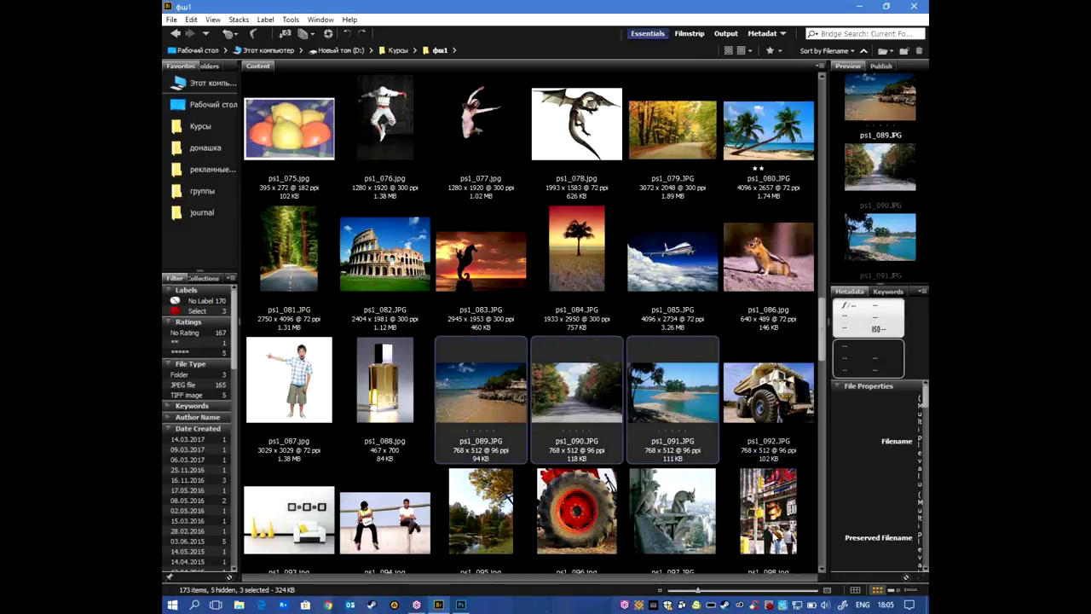
pyautogui.keyDown('ctrl'); pyautogui.click(761, 143); pyautogui.keyUp('ctrl')
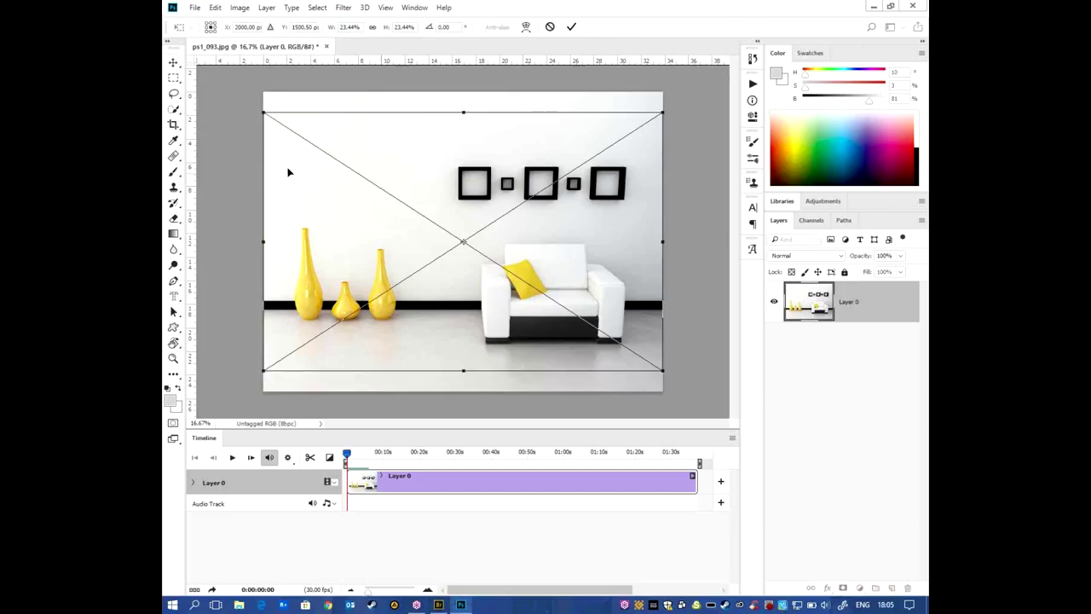
# - Shrink the palm beach and beach photos into the leftmost wall frame and commit each
pyautogui.moveTo(263, 371); pyautogui.dragTo(436, 269)
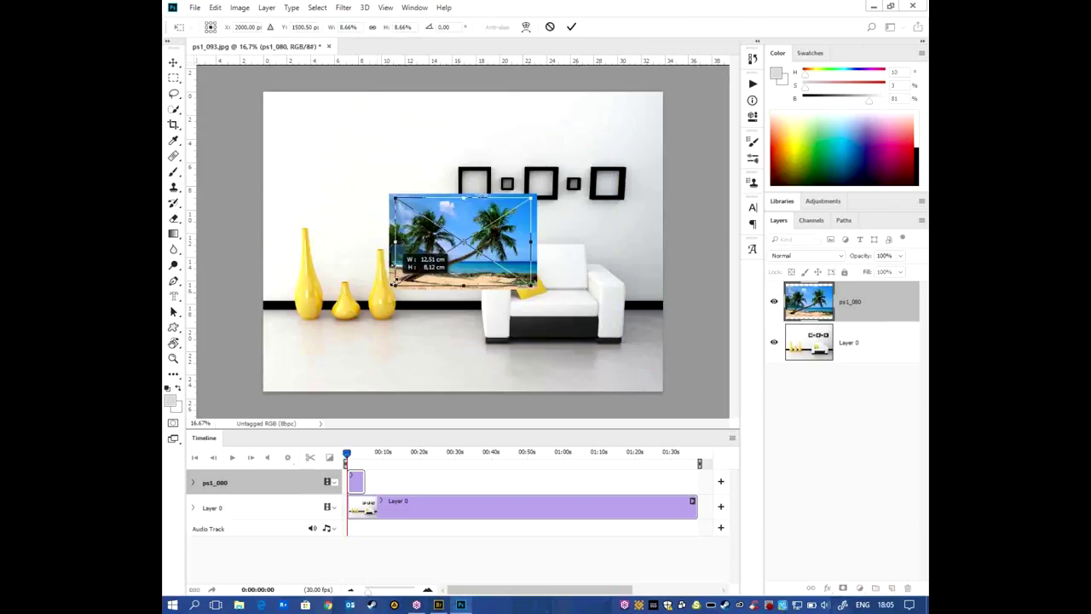
pyautogui.moveTo(480, 224)
pyautogui.mouseDown()
pyautogui.moveTo(494, 164)
pyautogui.moveTo(501, 201)
pyautogui.mouseUp()
pyautogui.press('Return')
pyautogui.moveTo(583, 321)
pyautogui.mouseDown()
pyautogui.moveTo(487, 263)
pyautogui.moveTo(474, 184)
pyautogui.mouseUp()
pyautogui.press('Return')
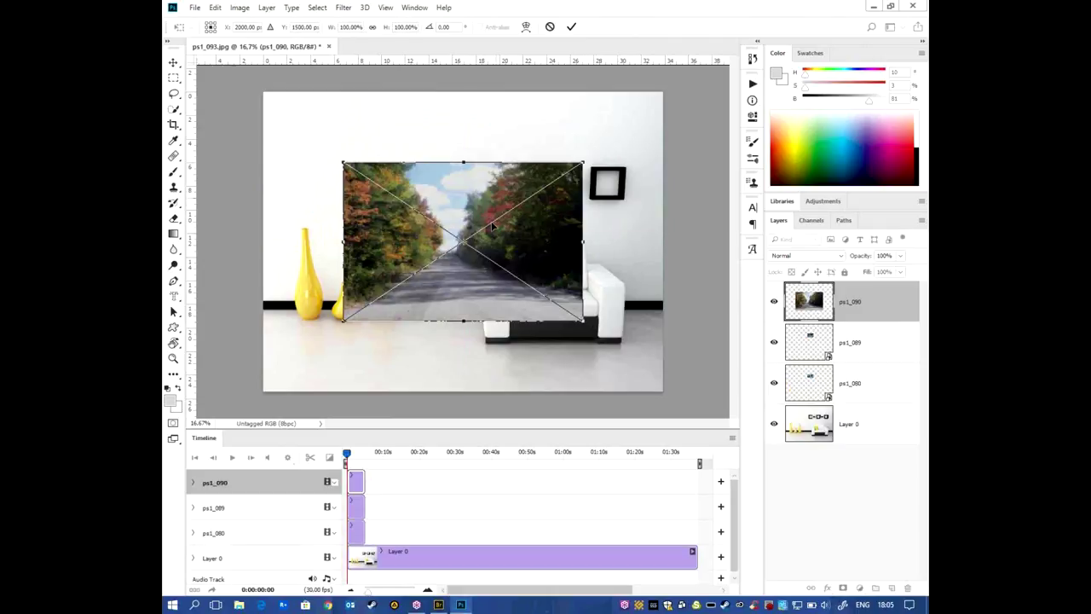
# - Shrink the forest road and lake photos into the leftmost frame and commit them
pyautogui.moveTo(587, 322)
pyautogui.mouseDown()
pyautogui.moveTo(487, 259)
pyautogui.moveTo(475, 185)
pyautogui.mouseUp()
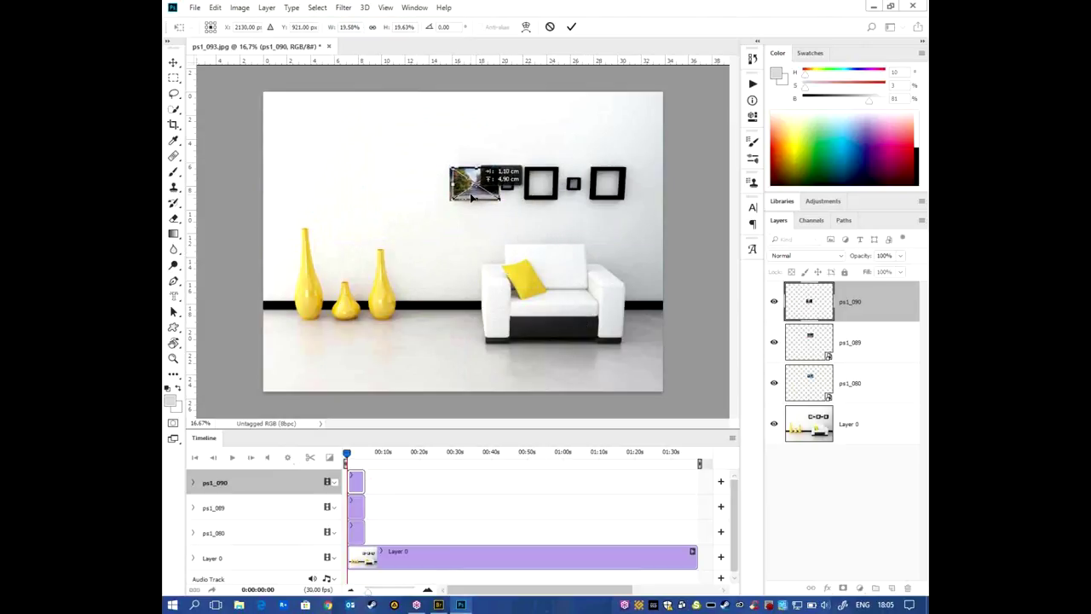
pyautogui.press('Return')
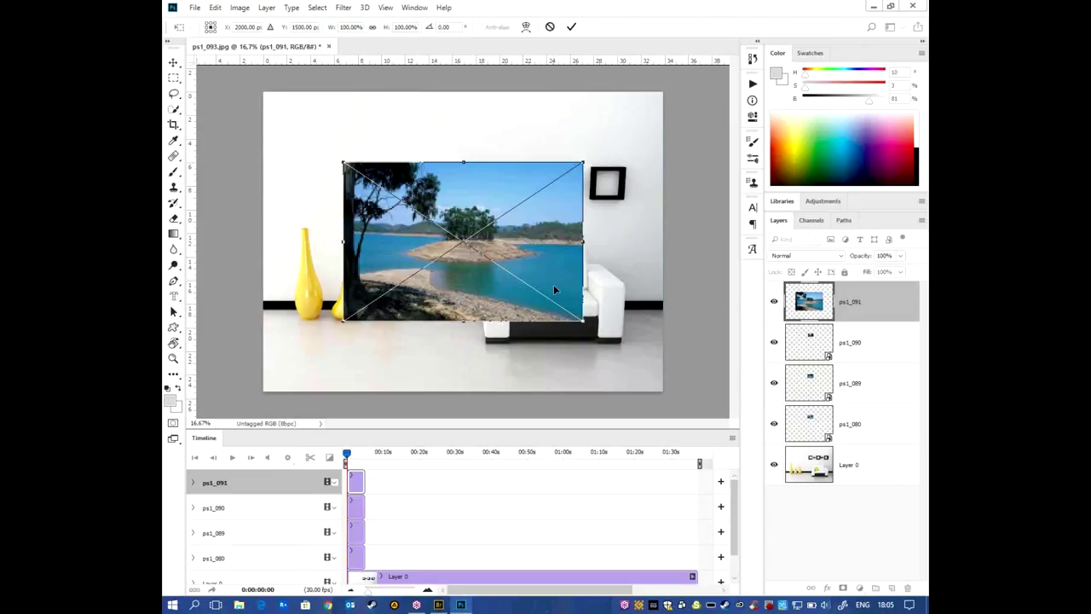
pyautogui.moveTo(585, 324)
pyautogui.mouseDown()
pyautogui.moveTo(480, 253)
pyautogui.moveTo(471, 182)
pyautogui.moveTo(500, 199)
pyautogui.mouseUp()
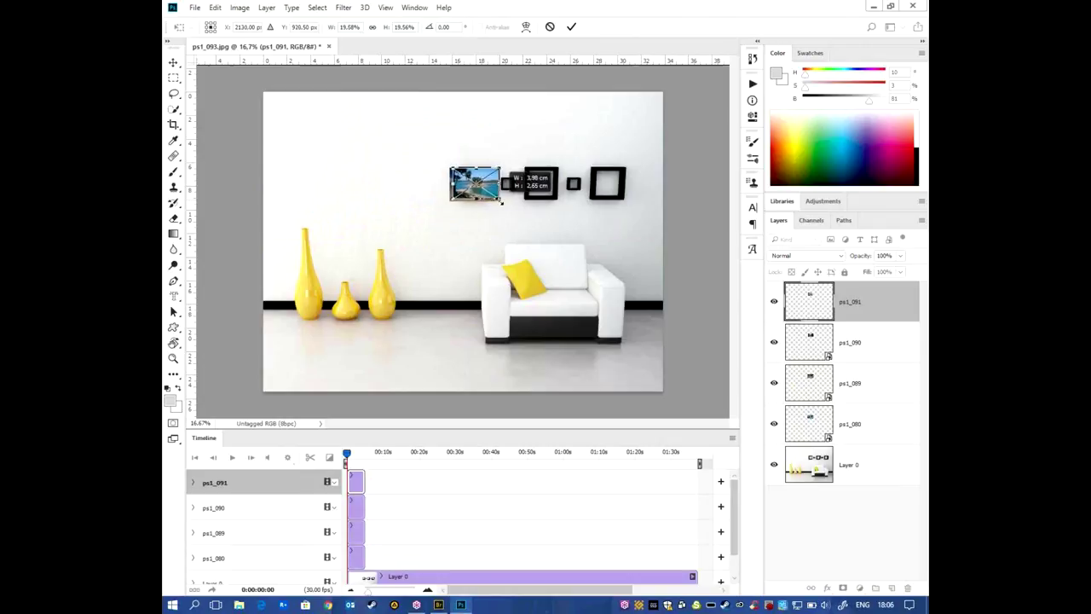
pyautogui.press('Return')
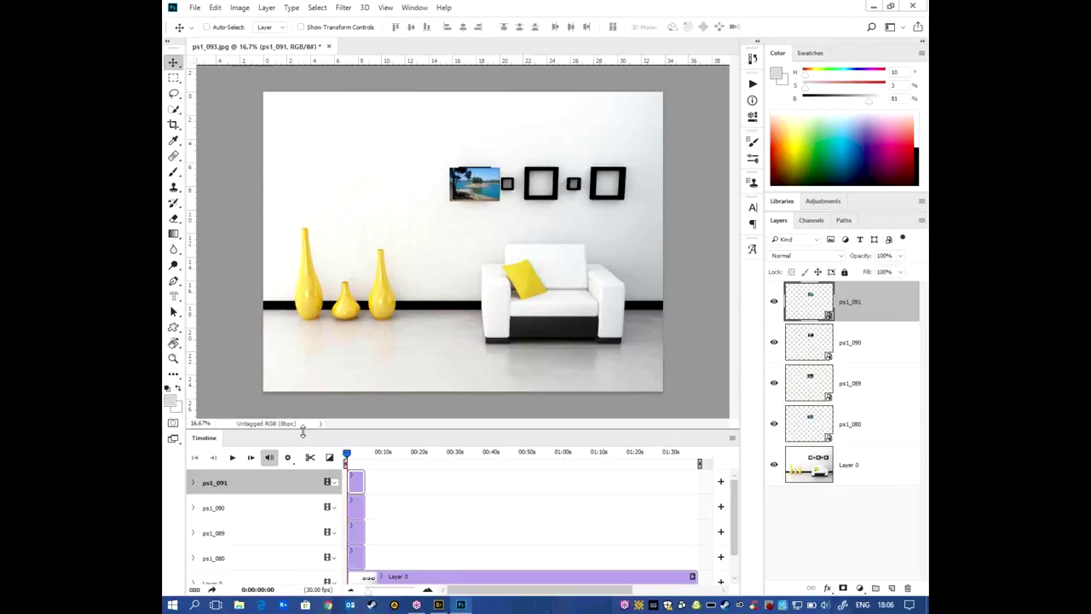
# - Move ps1_090 to about 0:27, ps1_089 to about 0:57, and ps1_080 later, then preview
pyautogui.moveTo(302, 433); pyautogui.dragTo(303, 382)
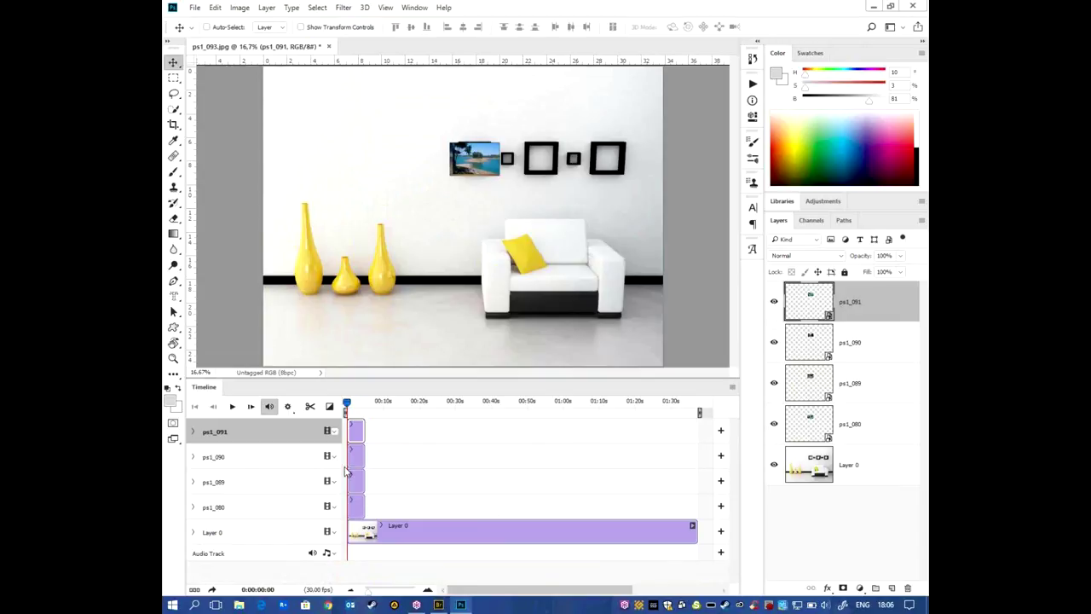
pyautogui.click(355, 463)
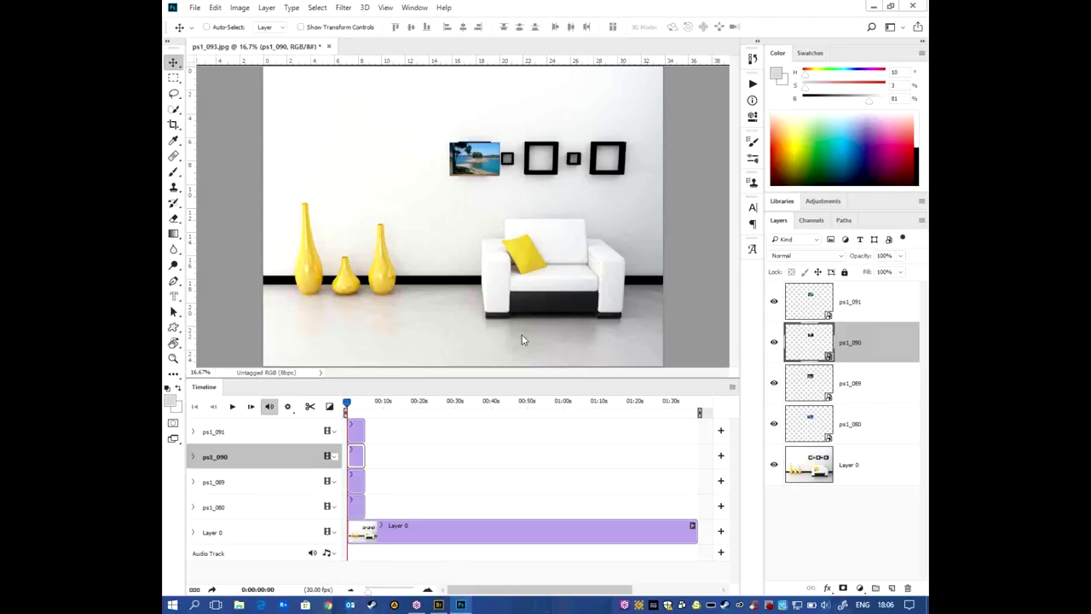
pyautogui.moveTo(362, 458); pyautogui.dragTo(456, 458)
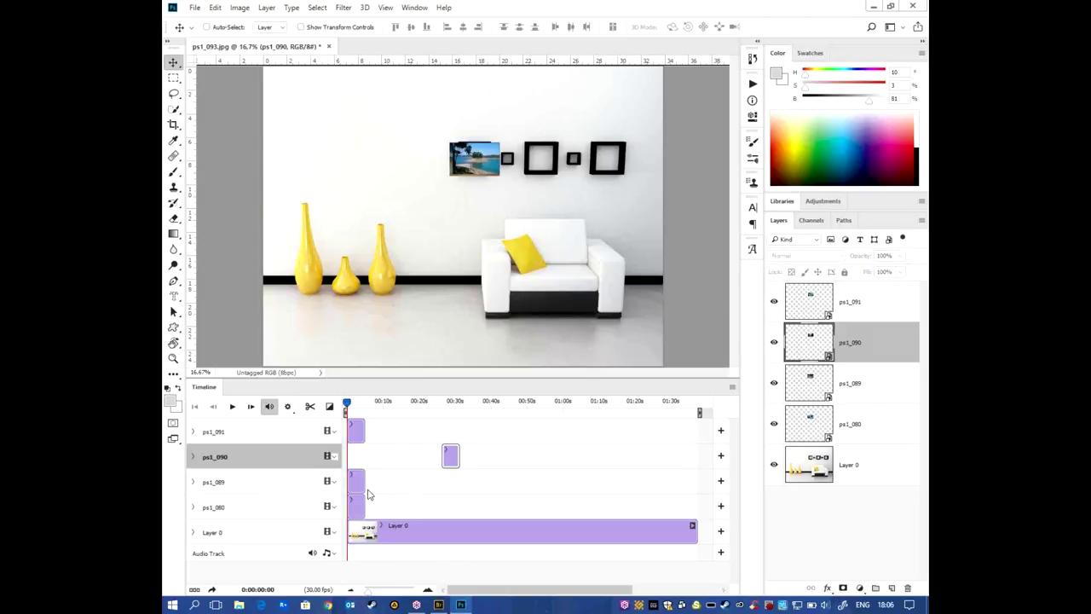
pyautogui.moveTo(362, 490); pyautogui.dragTo(556, 486)
pyautogui.moveTo(353, 510); pyautogui.dragTo(637, 504)
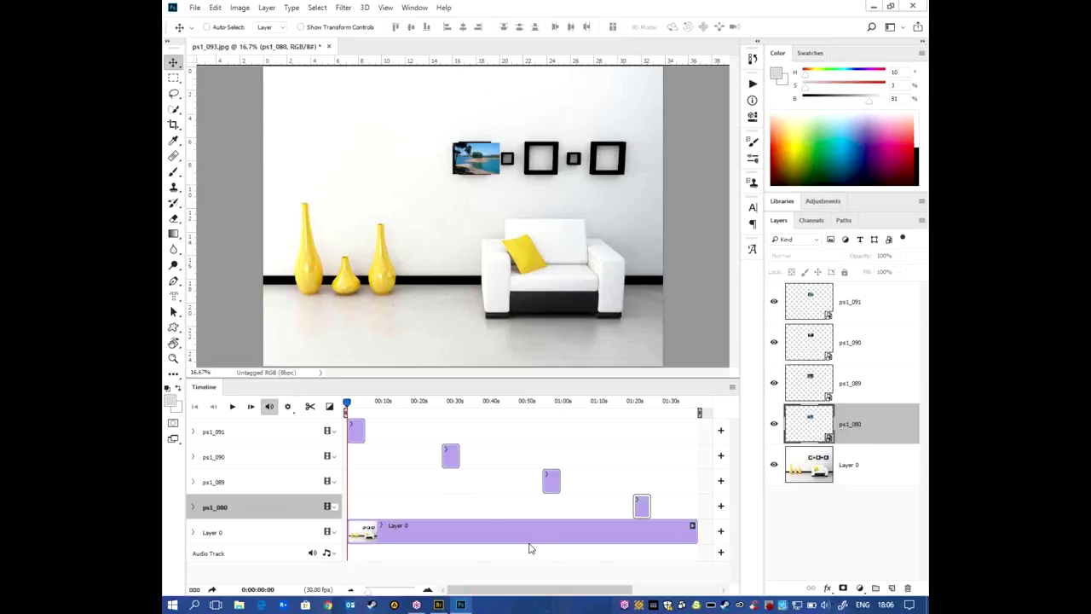
pyautogui.press('space')
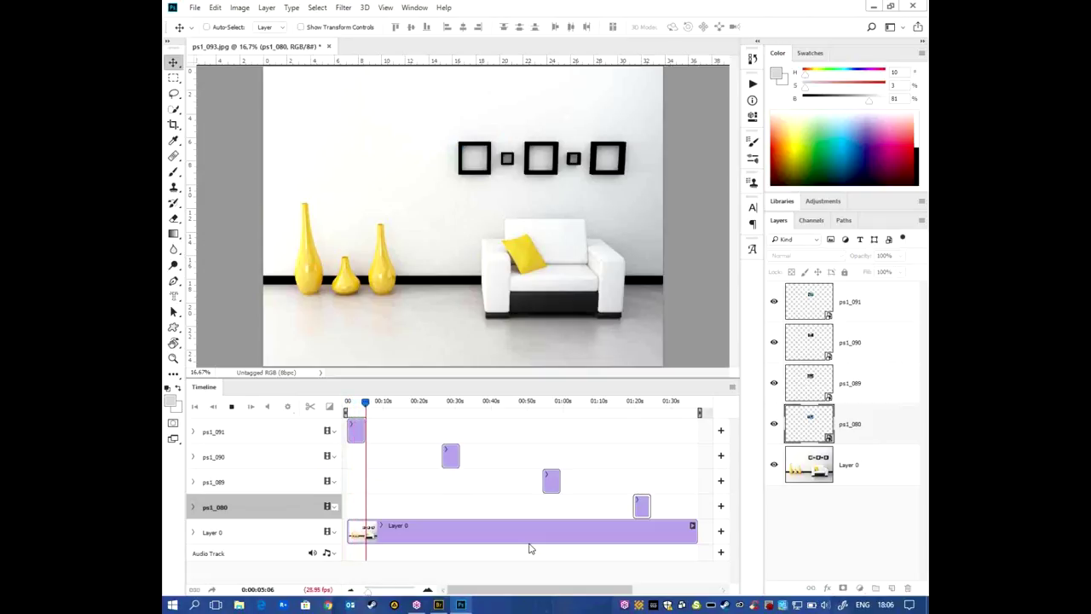
pyautogui.press('space')
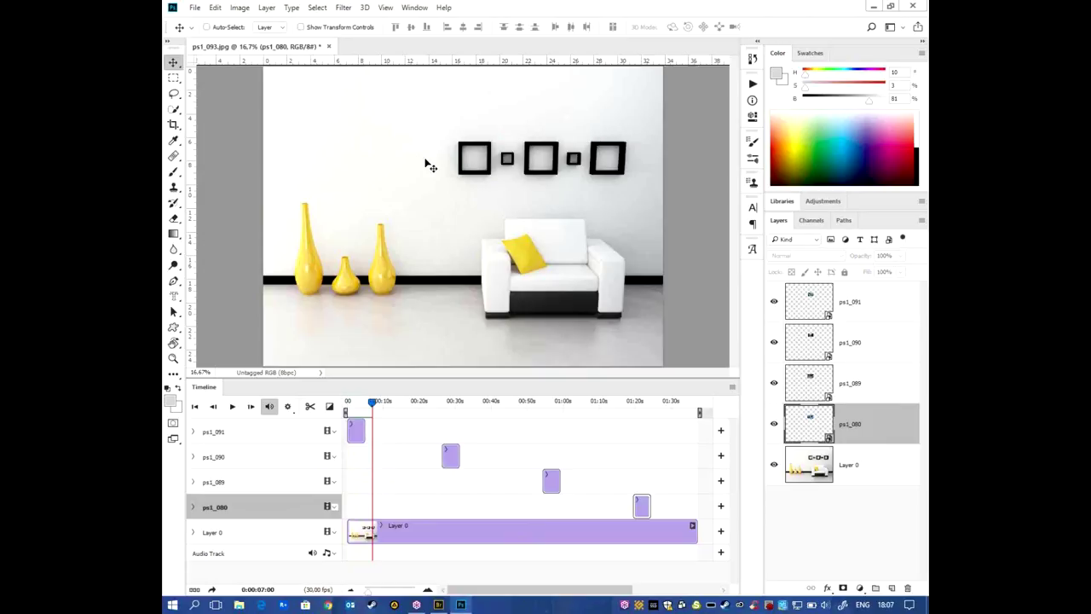
pyautogui.press('space')
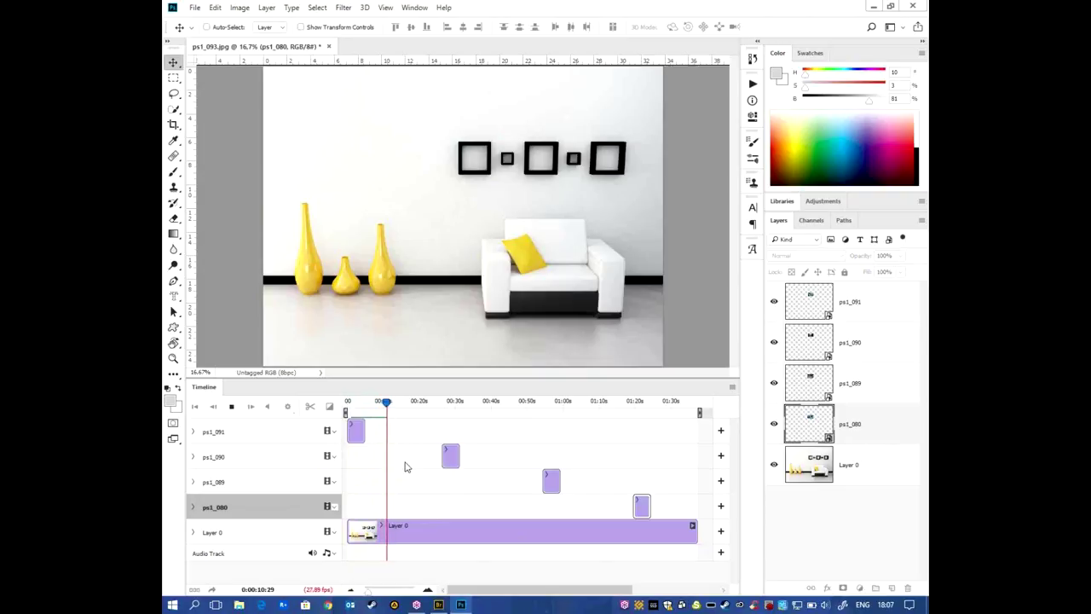
pyautogui.moveTo(384, 405); pyautogui.dragTo(438, 406)
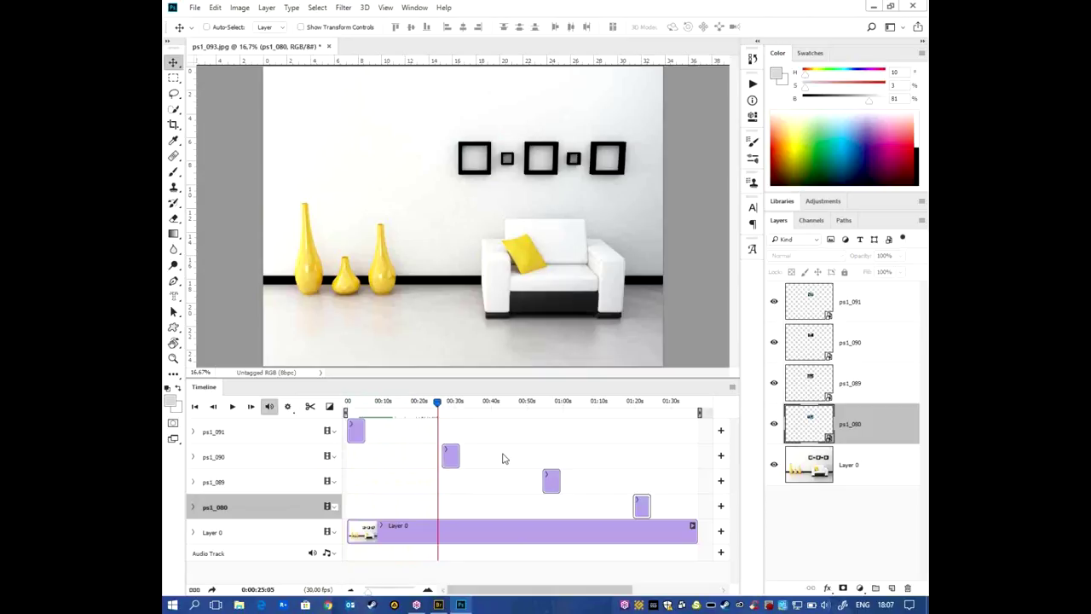
pyautogui.press('space')
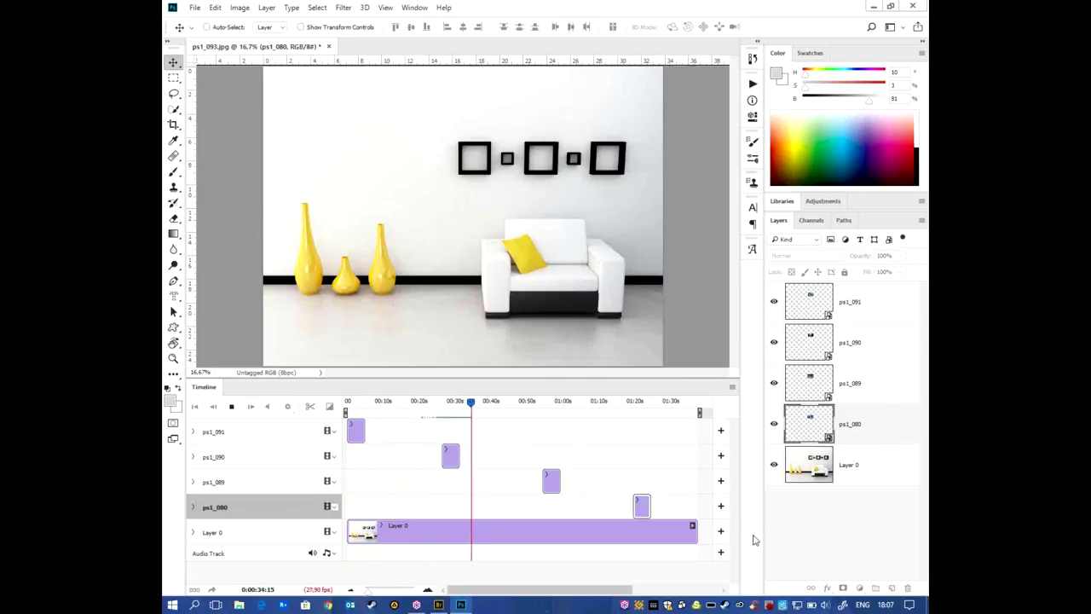
pyautogui.click(476, 407)
pyautogui.click(356, 431)
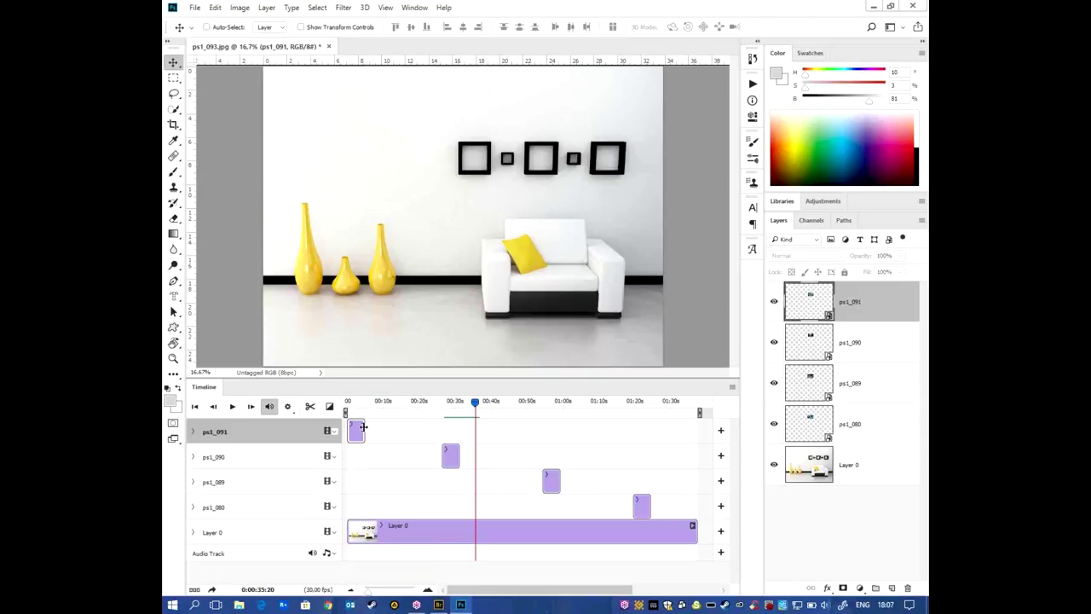
# - Lengthen ps1_091, ps1_090, ps1_089 and slide ps1_089, ps1_080 left so clips meet, then preview
pyautogui.moveTo(364, 427); pyautogui.dragTo(421, 433)
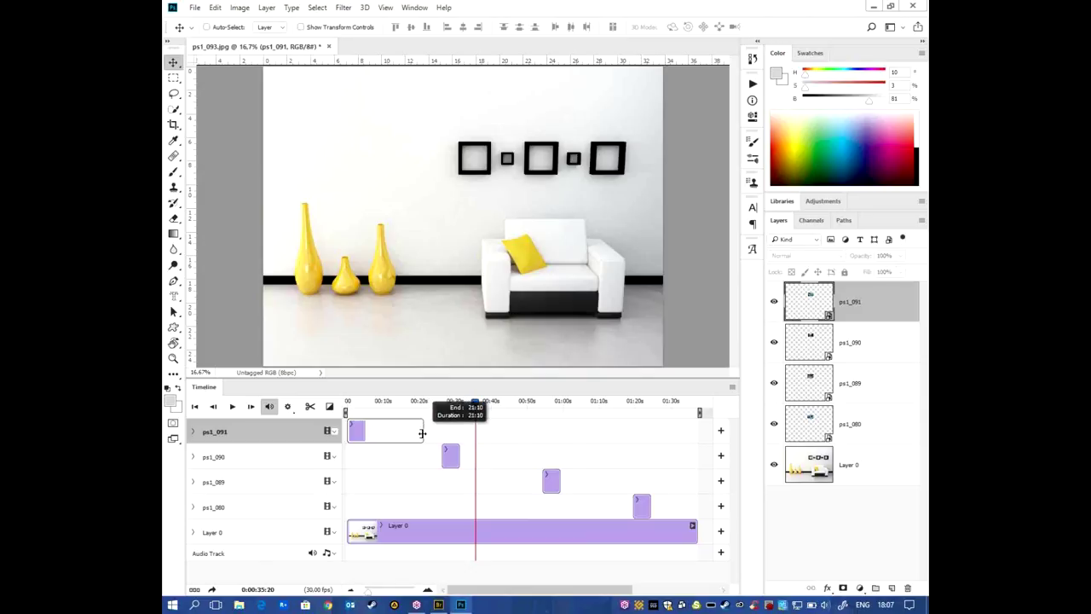
pyautogui.moveTo(442, 458)
pyautogui.mouseDown()
pyautogui.moveTo(424, 459)
pyautogui.moveTo(494, 458)
pyautogui.mouseUp()
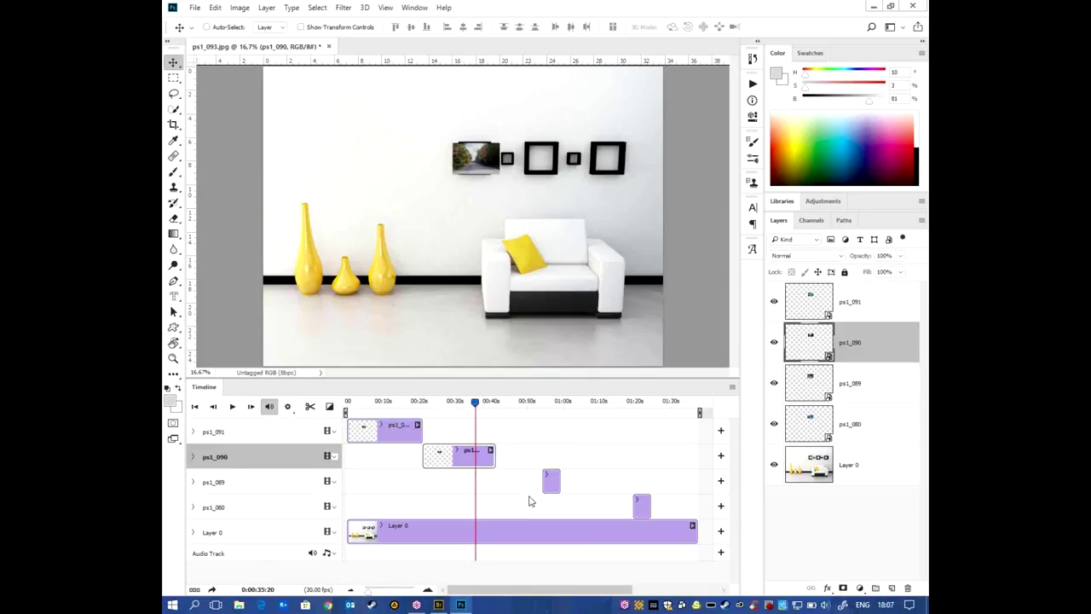
pyautogui.moveTo(544, 483); pyautogui.dragTo(499, 482)
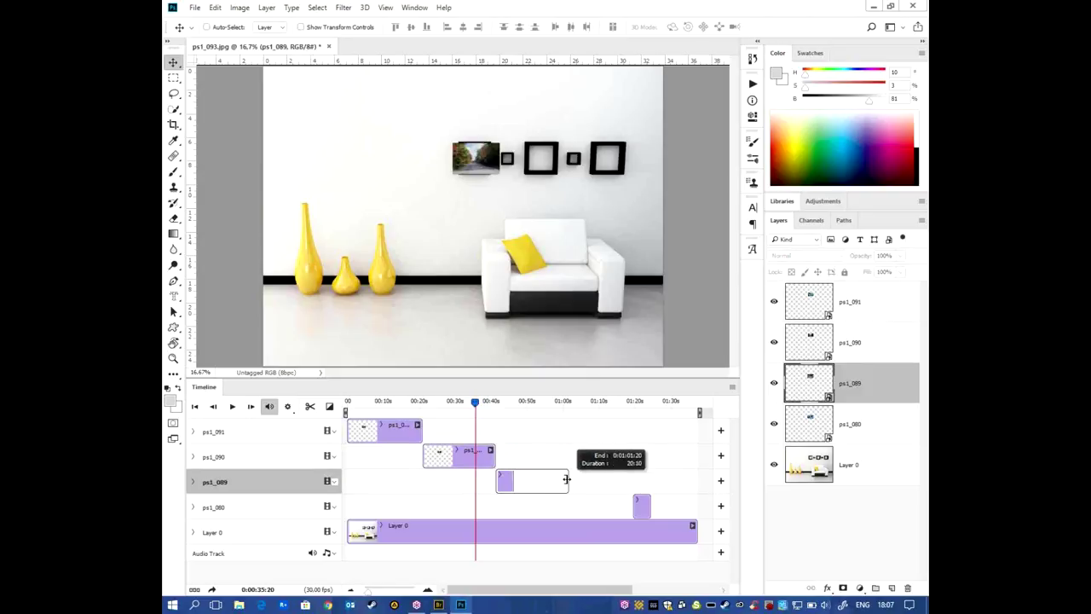
pyautogui.moveTo(513, 483); pyautogui.dragTo(576, 482)
pyautogui.moveTo(644, 512)
pyautogui.mouseDown()
pyautogui.moveTo(588, 507)
pyautogui.moveTo(696, 507)
pyautogui.mouseUp()
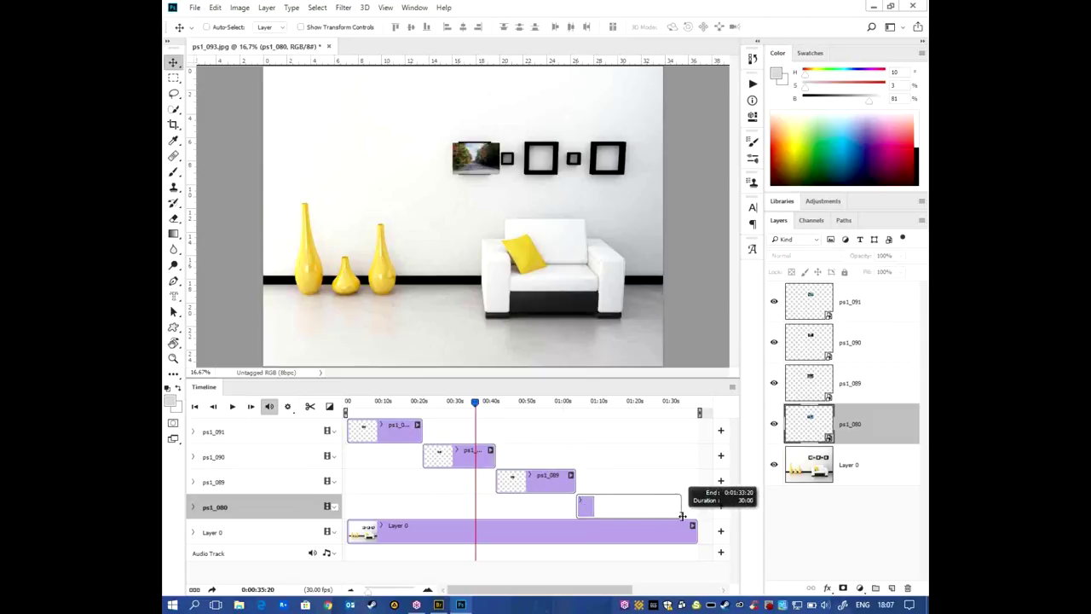
pyautogui.moveTo(474, 402); pyautogui.dragTo(375, 402)
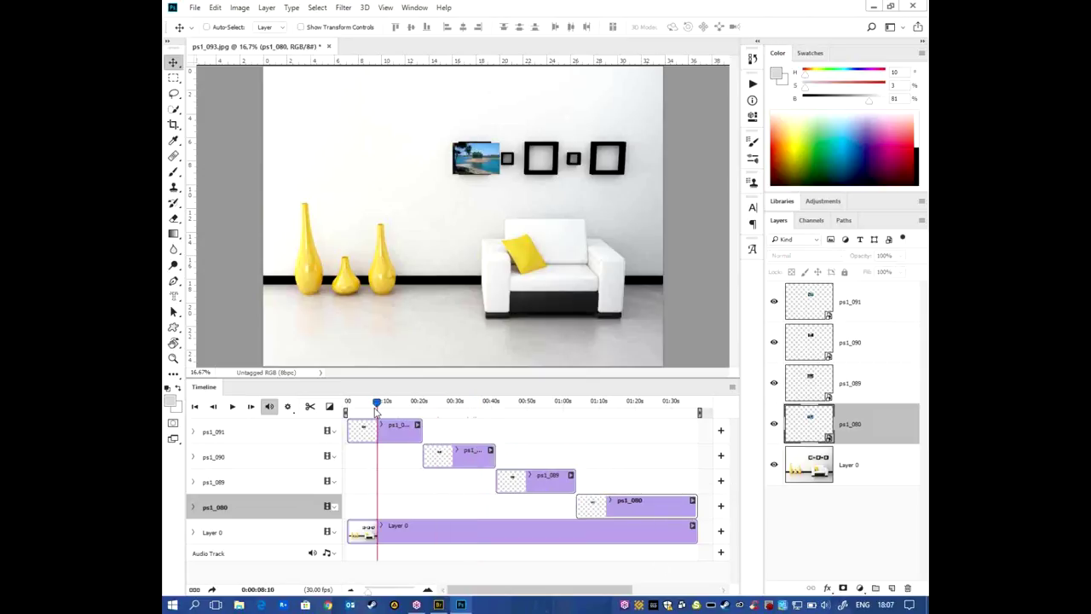
pyautogui.press('space')
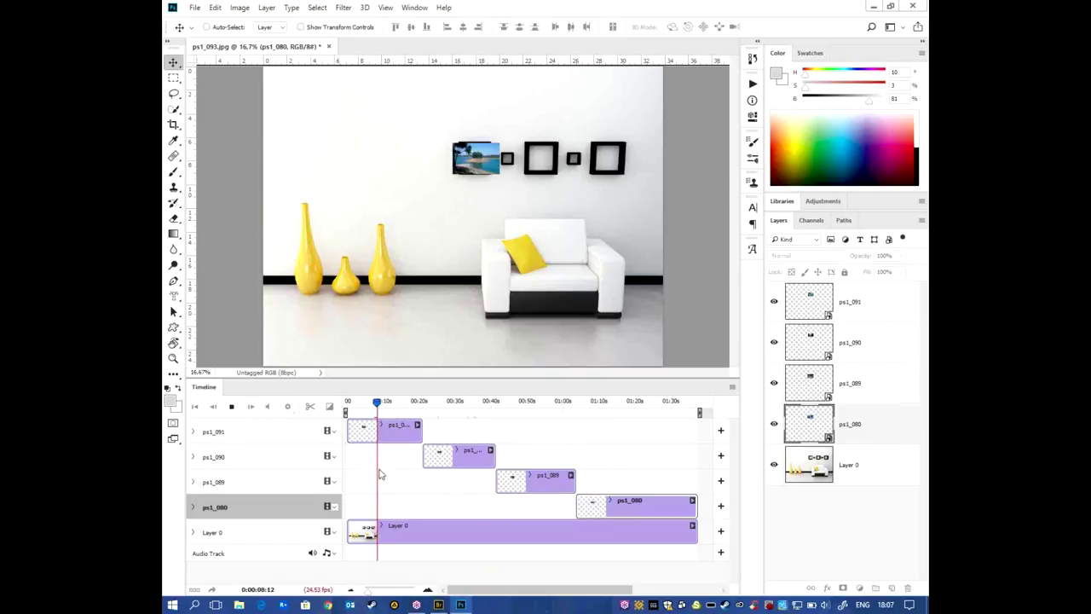
pyautogui.click(415, 407)
pyautogui.press('space')
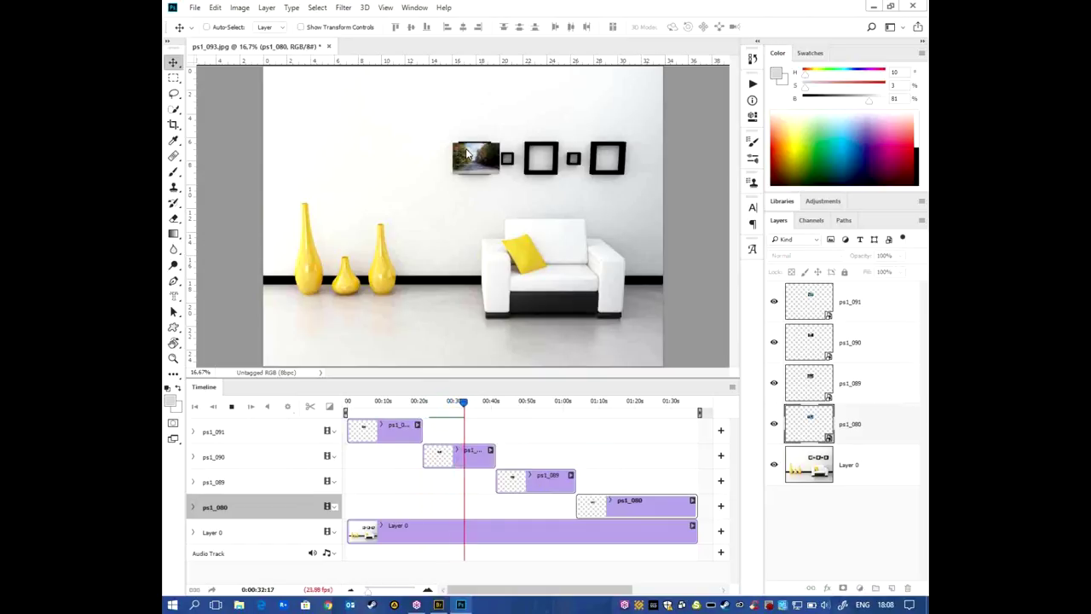
pyautogui.moveTo(466, 402); pyautogui.dragTo(346, 412)
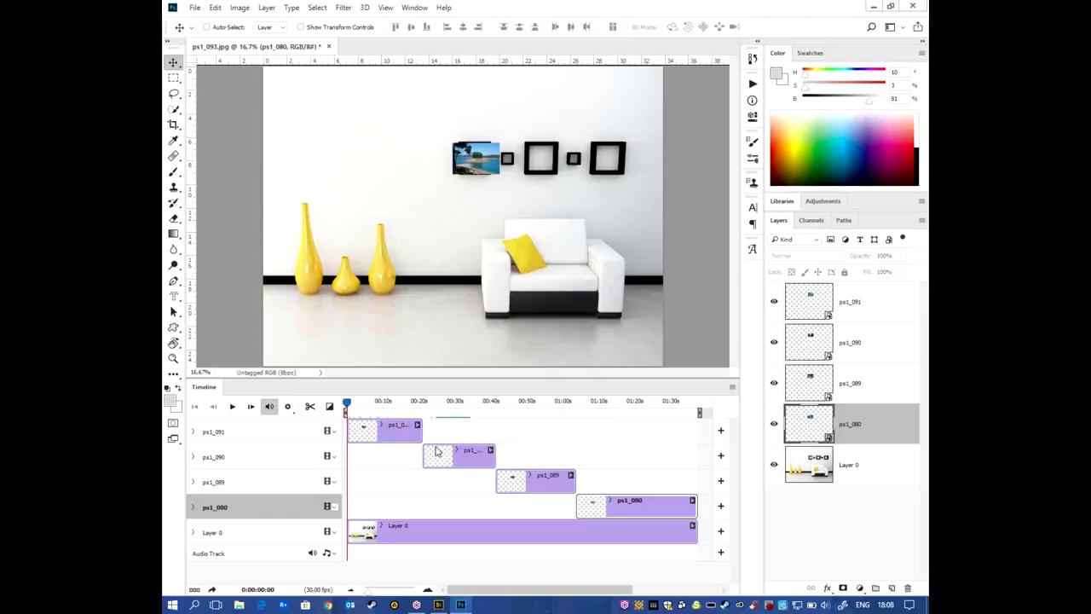
# - Move the ps1_090, ps1_089 and ps1_080 clips onto the ps1_091 track to form Video Group 1
pyautogui.moveTo(464, 461); pyautogui.dragTo(462, 430)
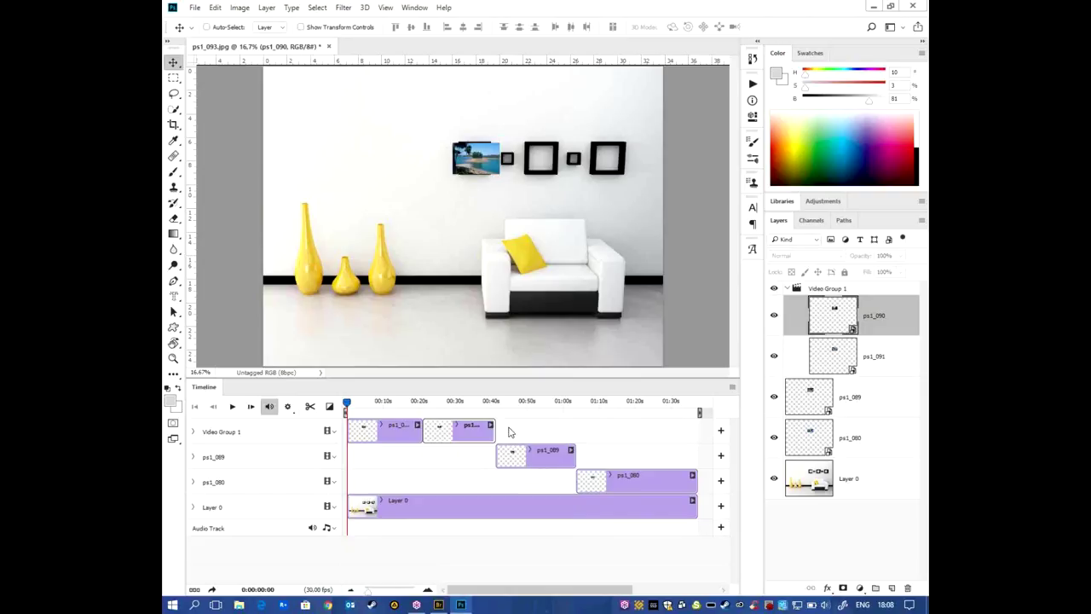
pyautogui.moveTo(545, 461); pyautogui.dragTo(546, 436)
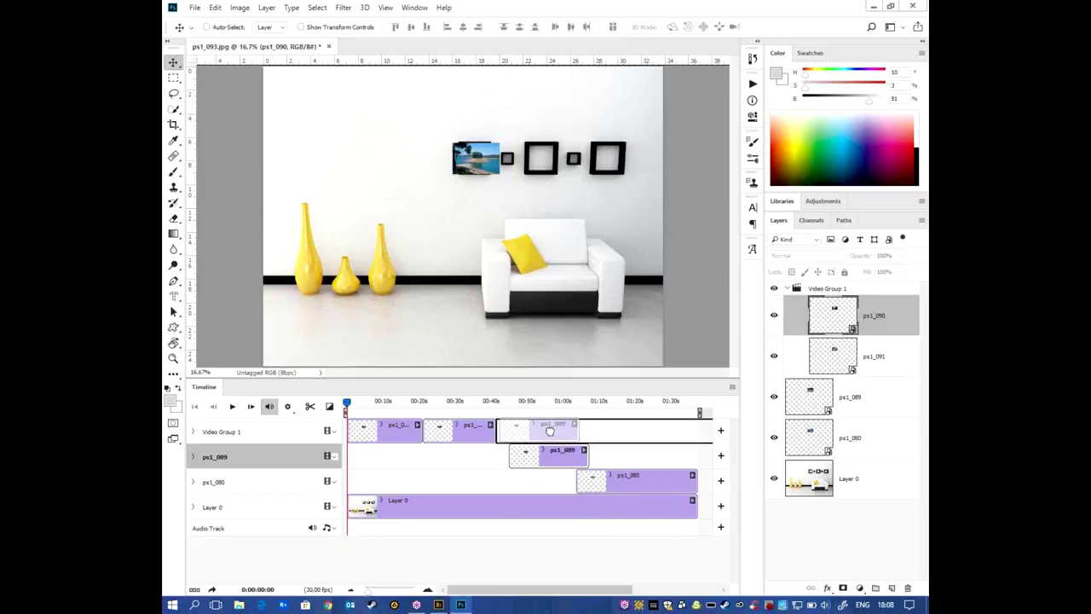
pyautogui.moveTo(628, 454); pyautogui.dragTo(623, 433)
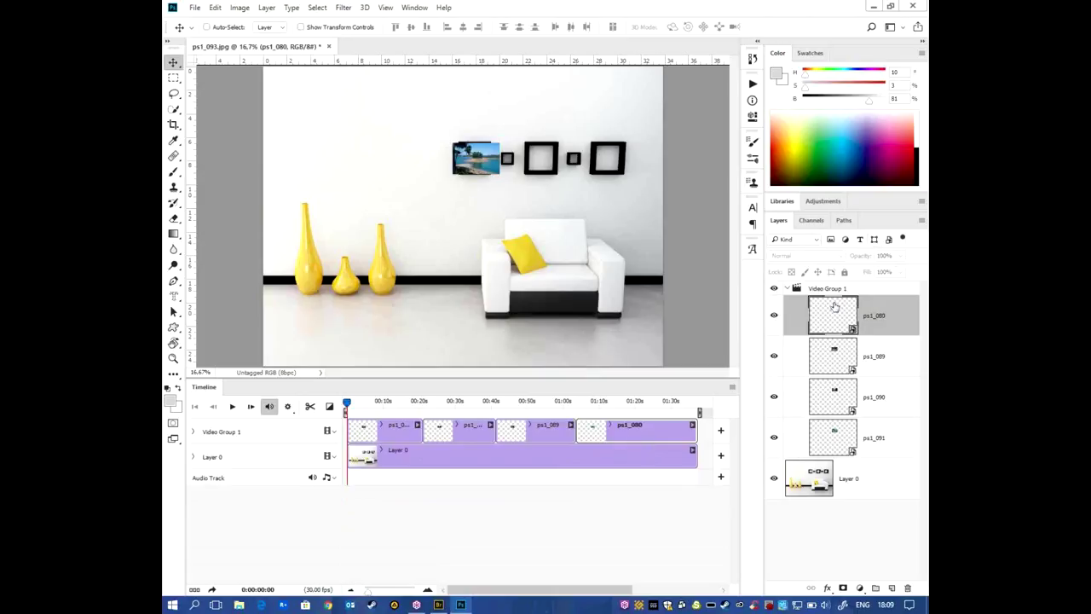
# - Check each clip in the group, scrub to about 0:21, and select Video Group 1
pyautogui.click(390, 436)
pyautogui.click(460, 430)
pyautogui.click(545, 429)
pyautogui.click(612, 430)
pyautogui.moveTo(347, 404)
pyautogui.mouseDown()
pyautogui.moveTo(423, 404)
pyautogui.moveTo(409, 410)
pyautogui.mouseUp()
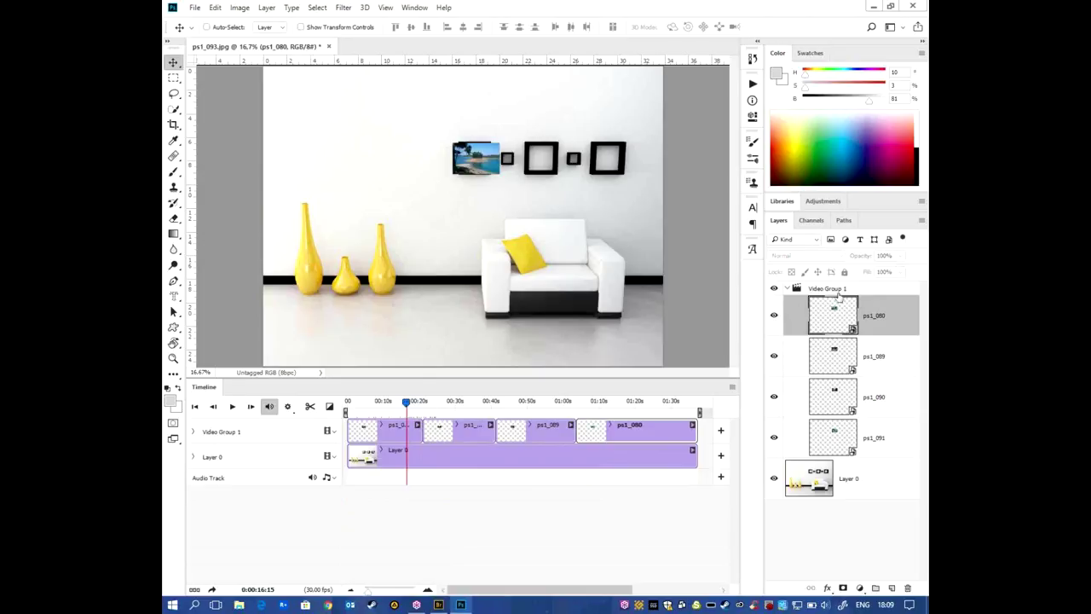
pyautogui.click(839, 290)
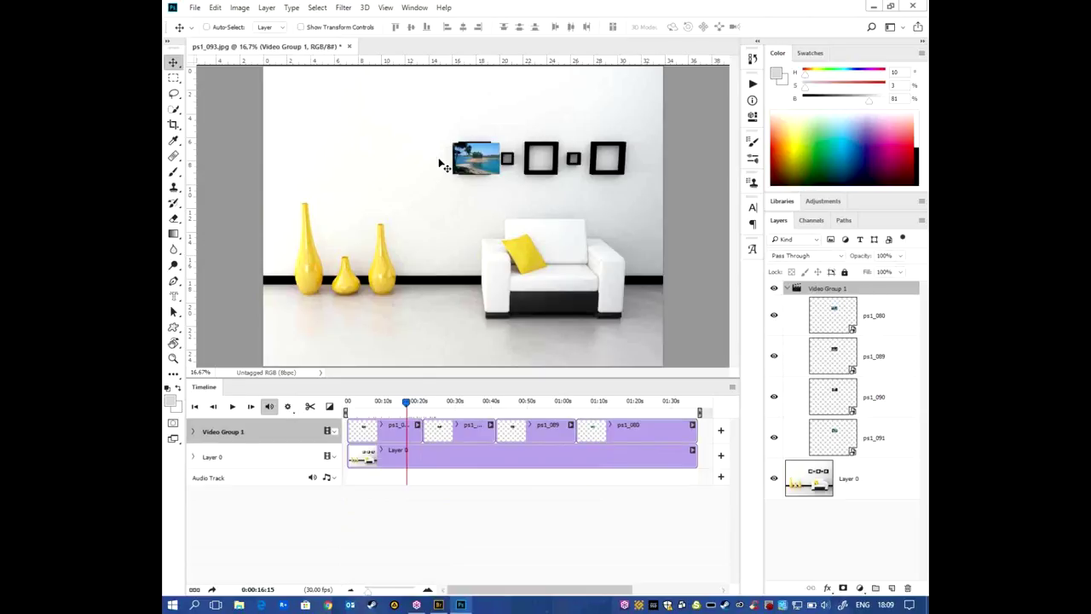
# - Hide Video Group 1 and zoom in on the leftmost square wall frame
pyautogui.click(775, 290)
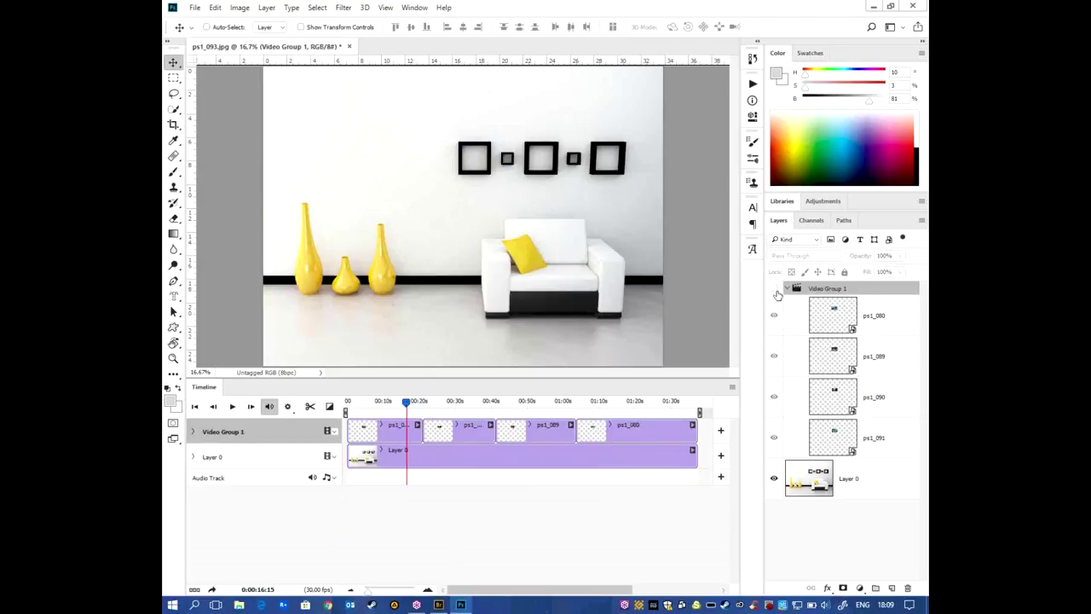
pyautogui.click(775, 290)
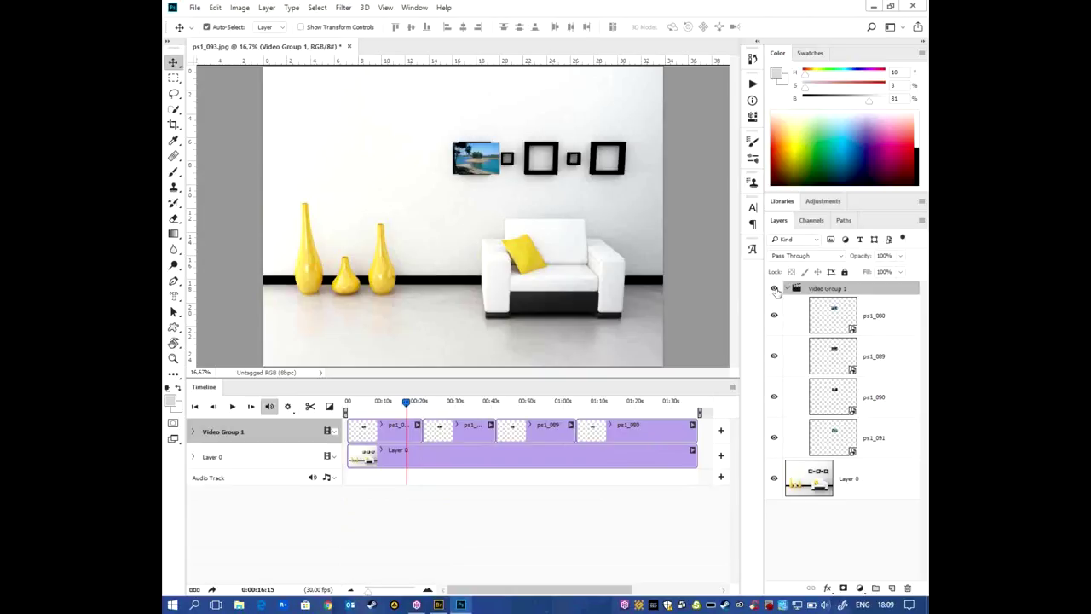
pyautogui.hotkey('ctrl', '+')
pyautogui.hotkey('ctrl', '+')
pyautogui.moveTo(565, 189)
pyautogui.mouseDown()
pyautogui.moveTo(566, 321)
pyautogui.moveTo(586, 390)
pyautogui.mouseUp()
pyautogui.click(774, 290)
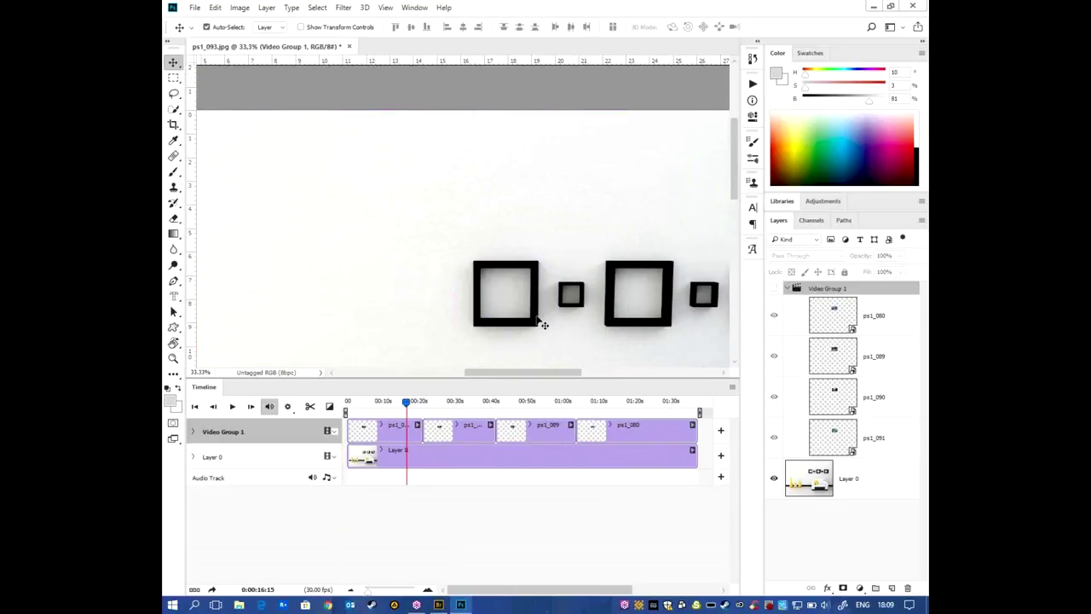
pyautogui.hotkey('ctrl', '+')
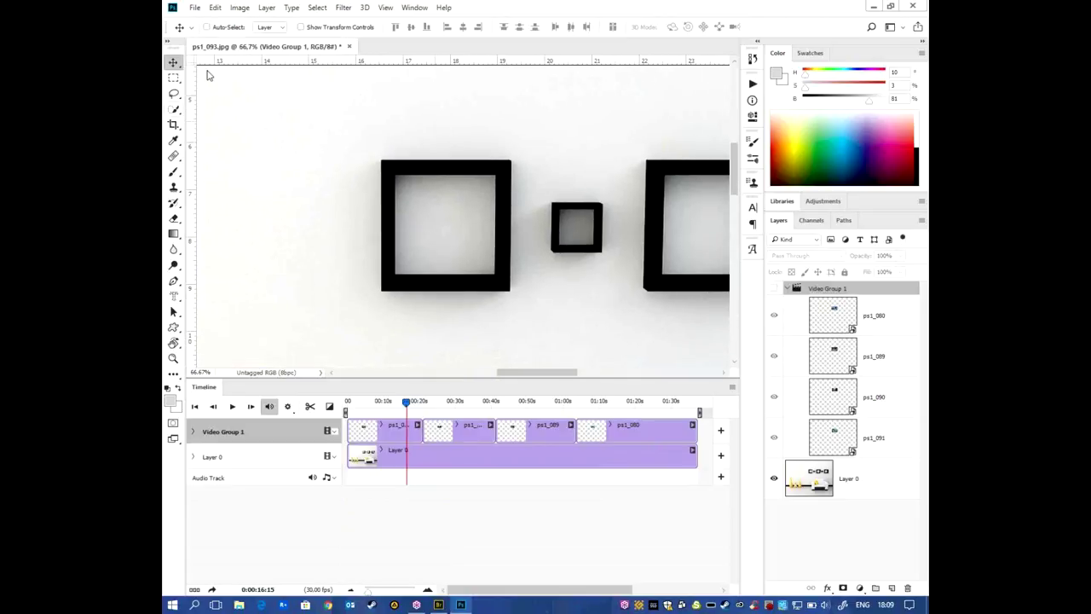
# - Trace the leftmost frame's inner opening with the Polygonal Lasso, leaving the background layer active
pyautogui.click(174, 79)
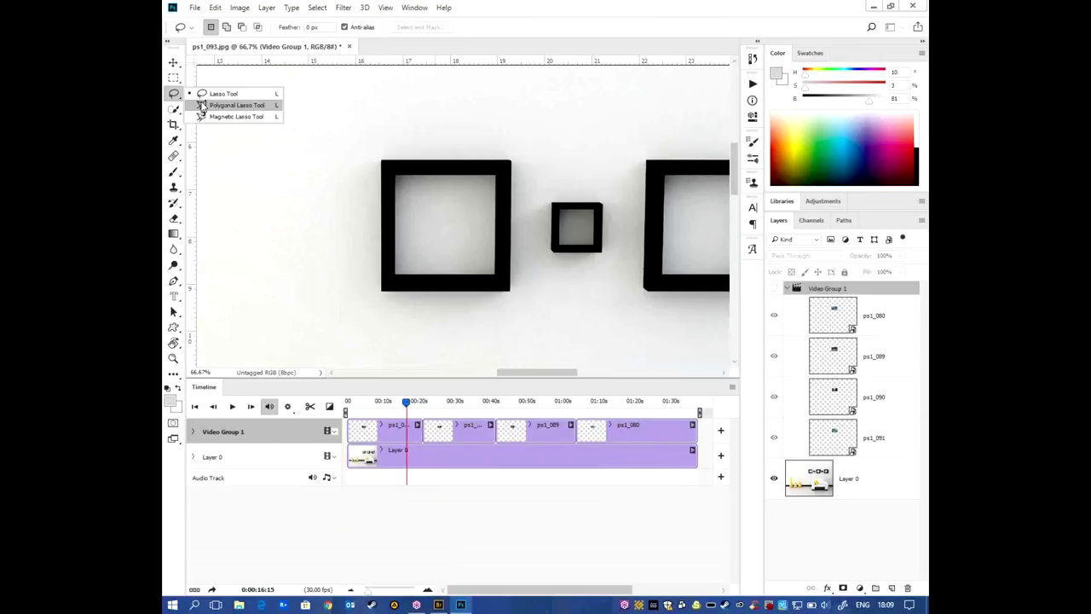
pyautogui.press('l')
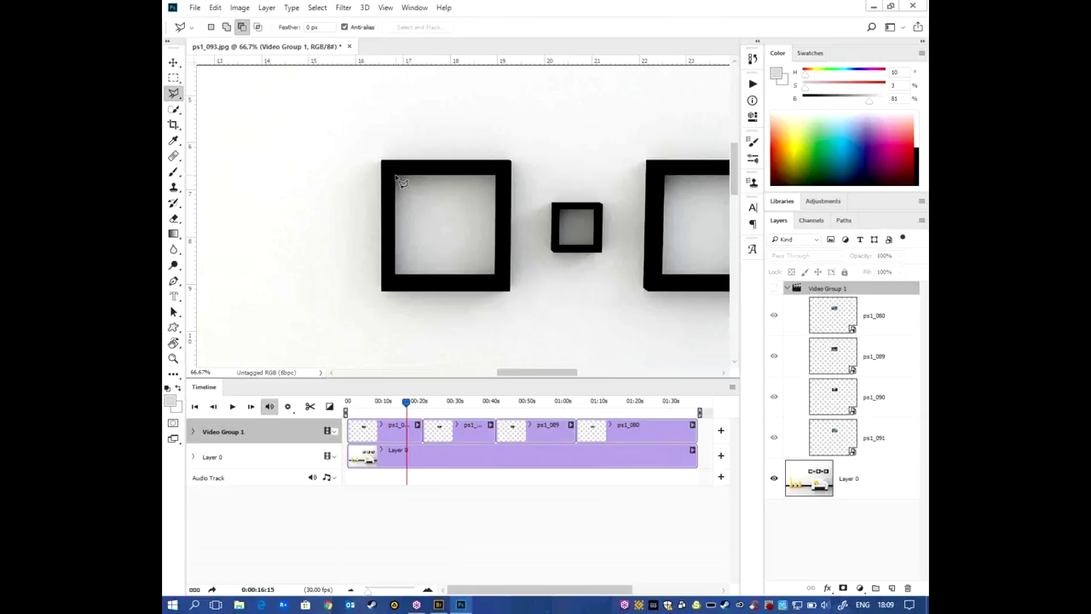
pyautogui.click(396, 177)
pyautogui.click(397, 275)
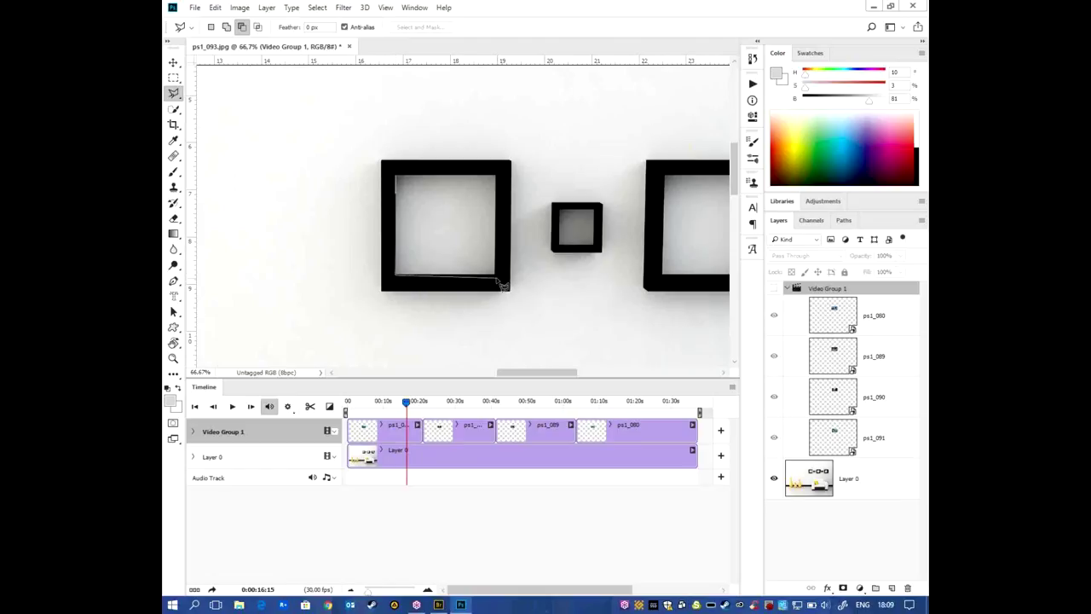
pyautogui.click(496, 276)
pyautogui.click(496, 177)
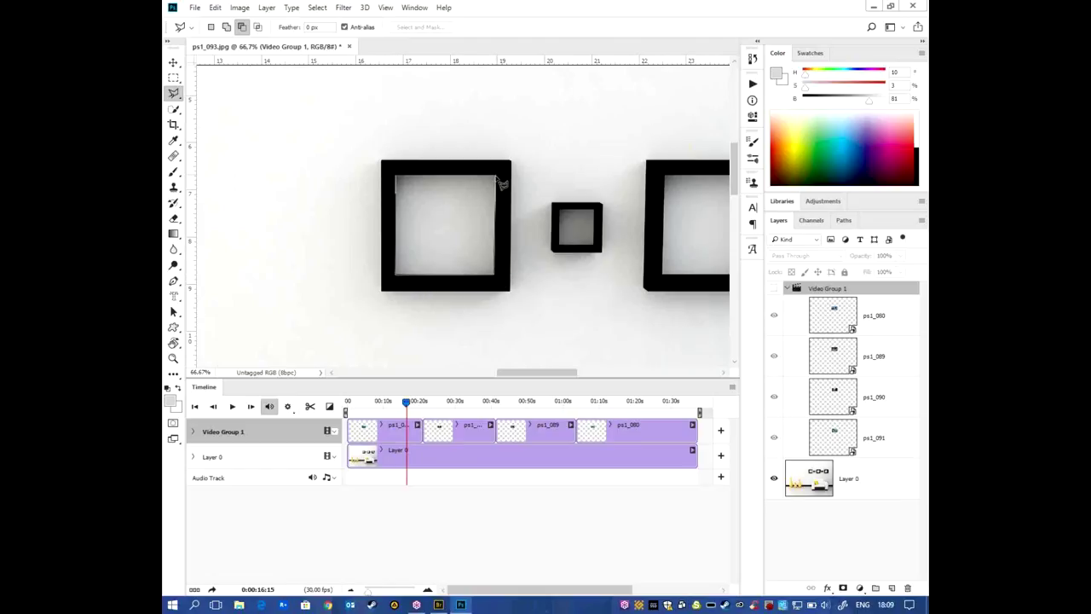
pyautogui.click(398, 178)
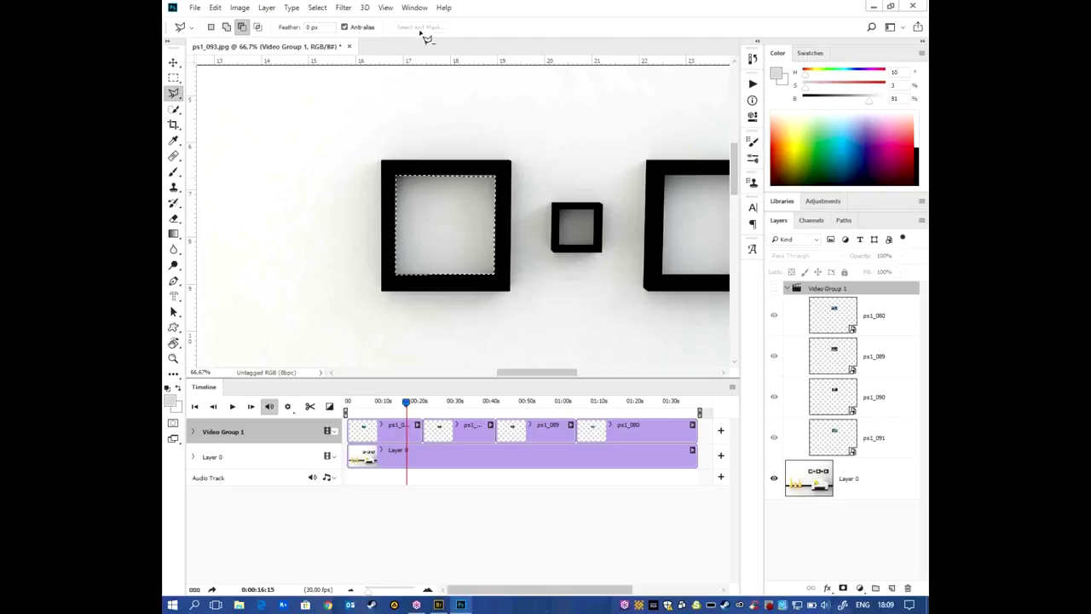
pyautogui.click(832, 467)
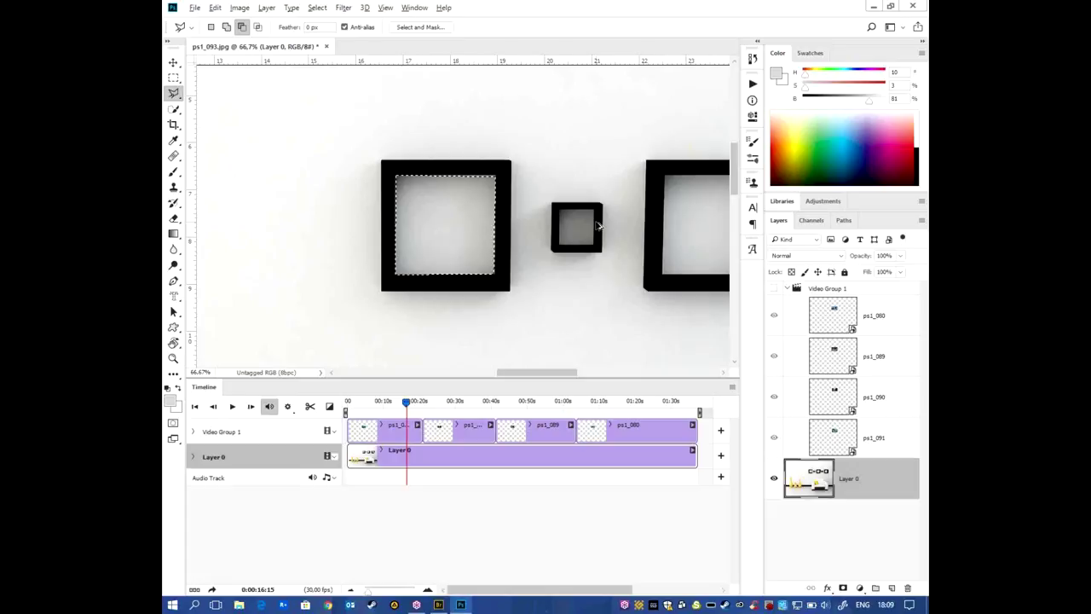
# - Feather the frame selection slightly in Select and Mask
pyautogui.hotkey('alt', 'ctrl', 'r')
pyautogui.moveTo(770, 329); pyautogui.dragTo(773, 330)
pyautogui.click(857, 577)
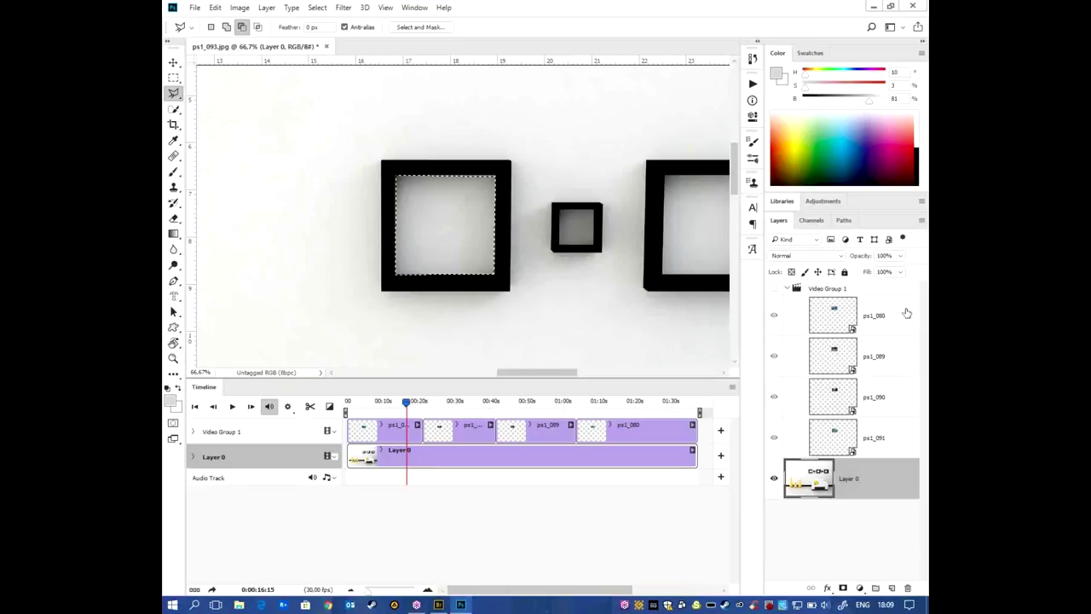
# - Show Video Group 1, mask it to the frame selection, and set its blend mode to Multiply
pyautogui.click(909, 309)
pyautogui.click(899, 290)
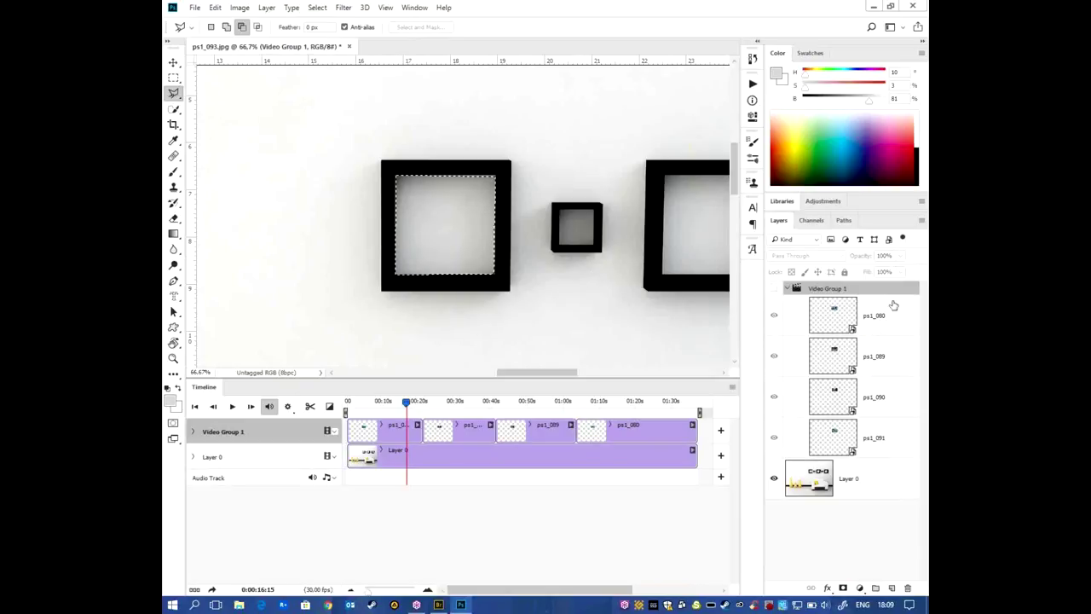
pyautogui.click(775, 288)
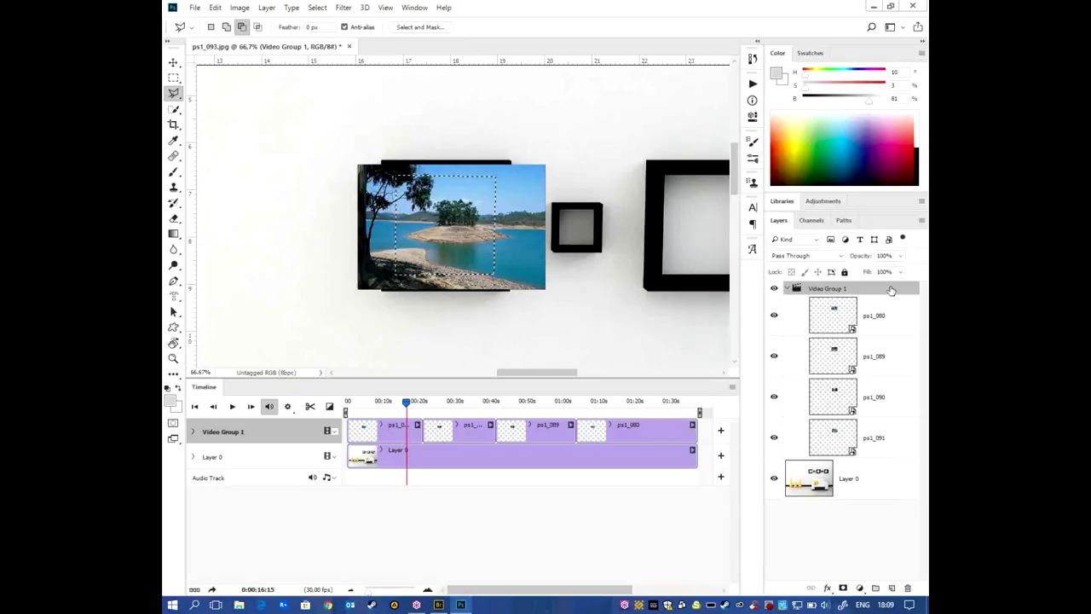
pyautogui.click(843, 589)
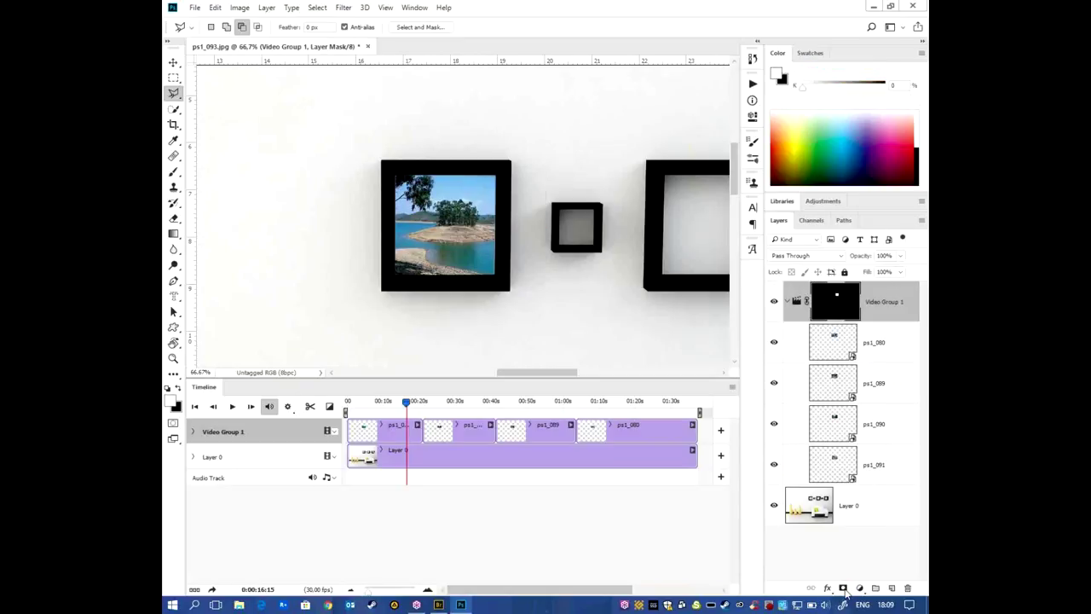
pyautogui.click(913, 306)
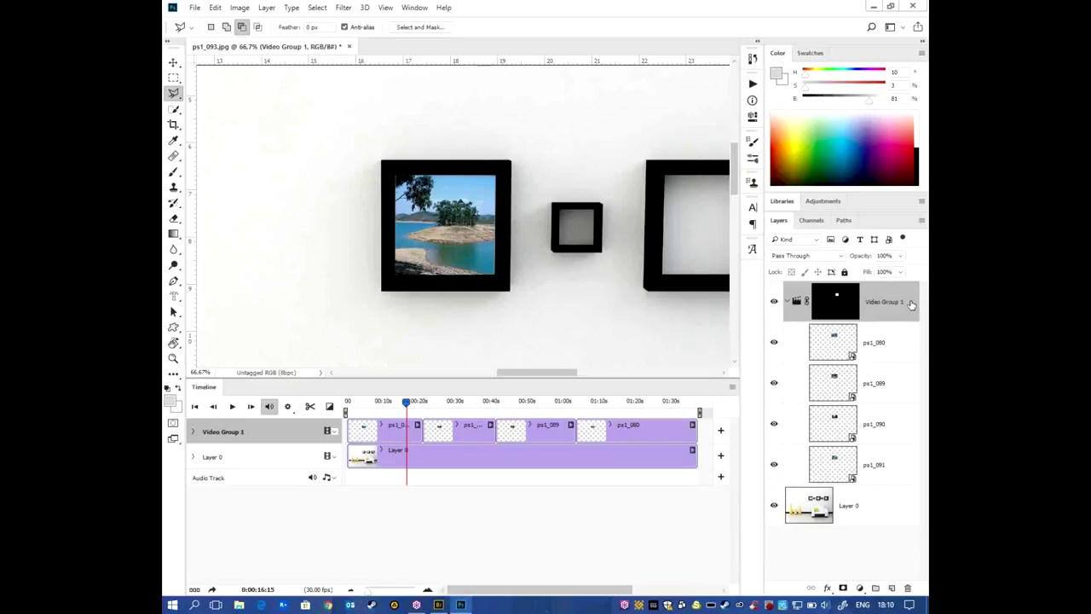
pyautogui.click(836, 259)
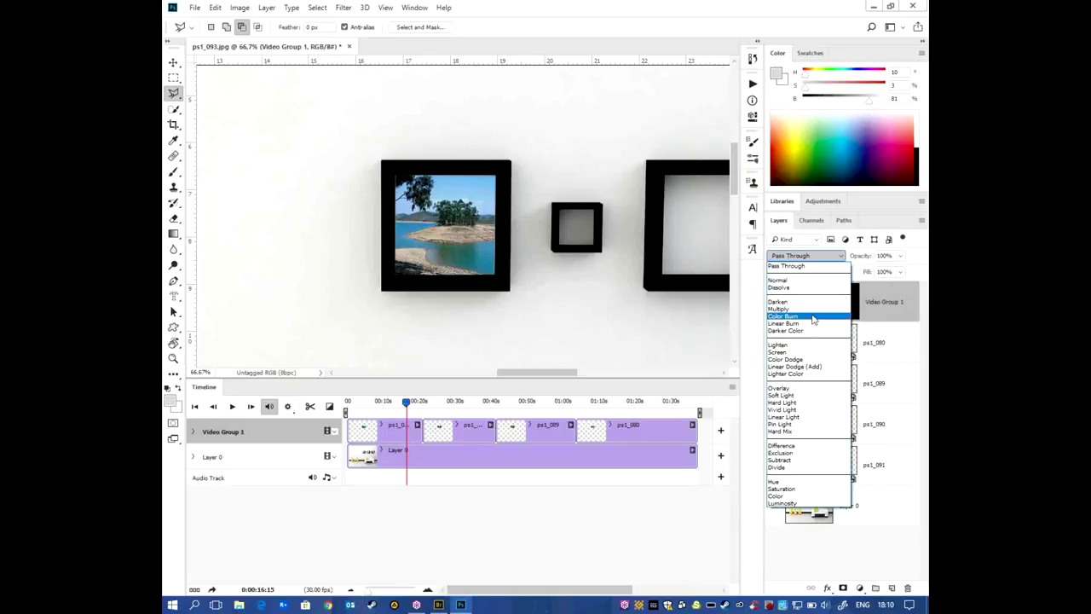
pyautogui.click(793, 316)
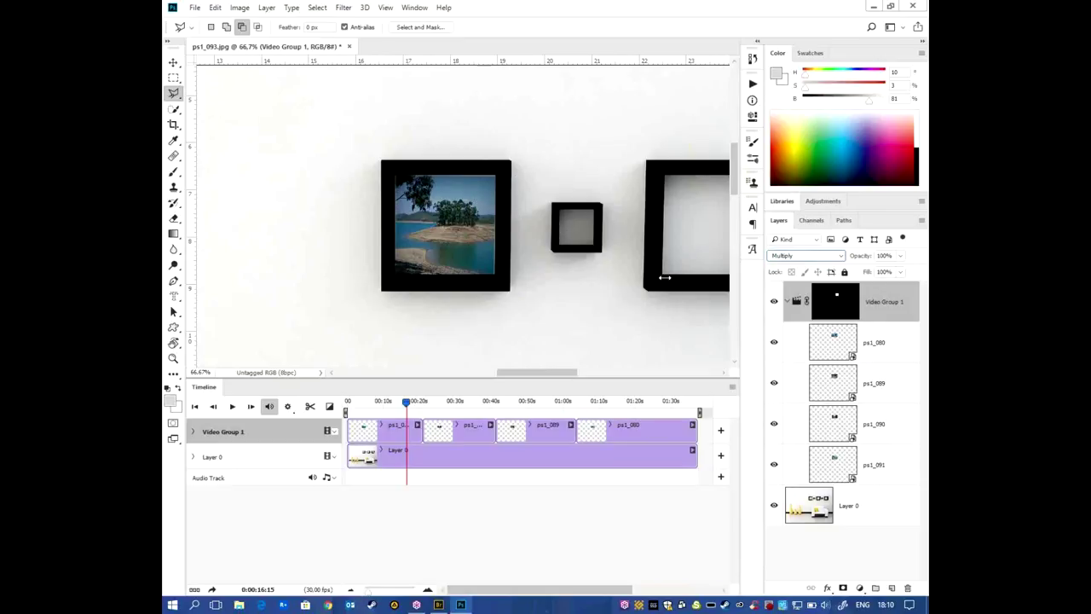
pyautogui.click(899, 355)
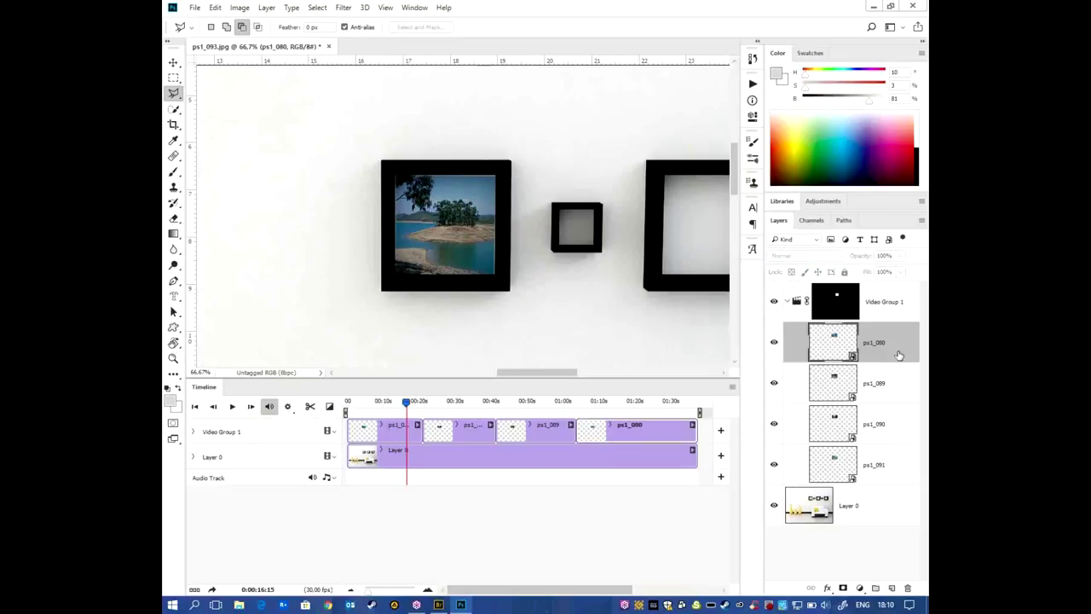
pyautogui.moveTo(416, 406); pyautogui.dragTo(350, 407)
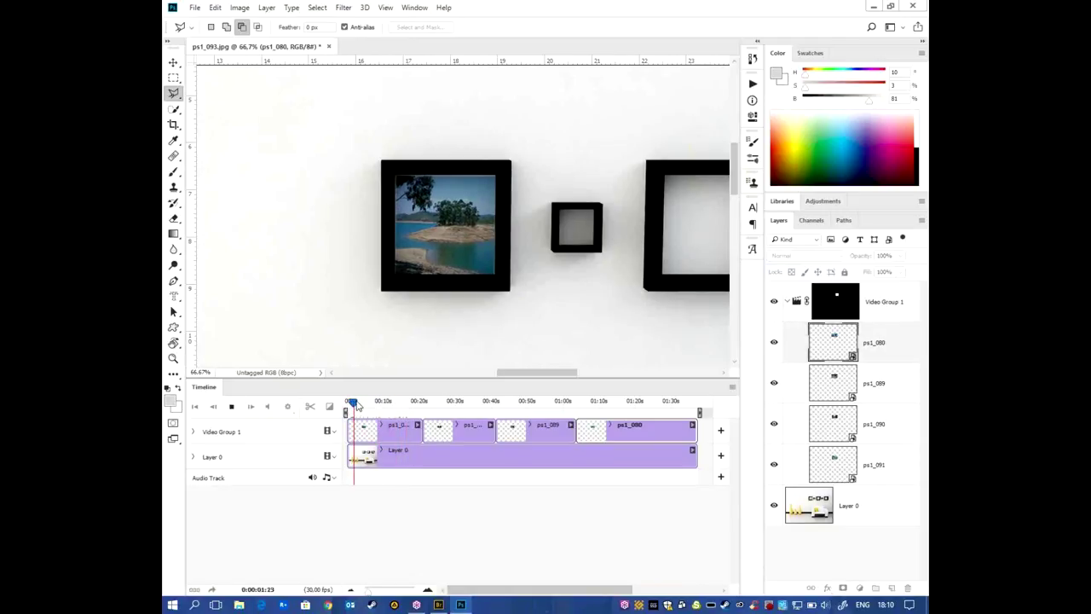
pyautogui.click(406, 402)
pyautogui.press('space')
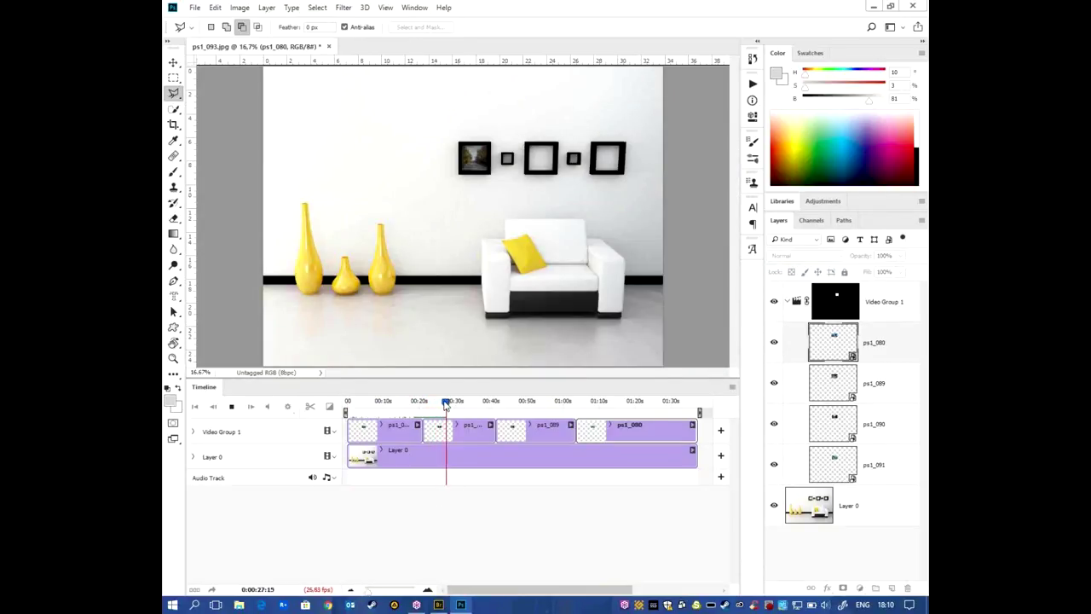
pyautogui.moveTo(448, 407); pyautogui.dragTo(489, 407)
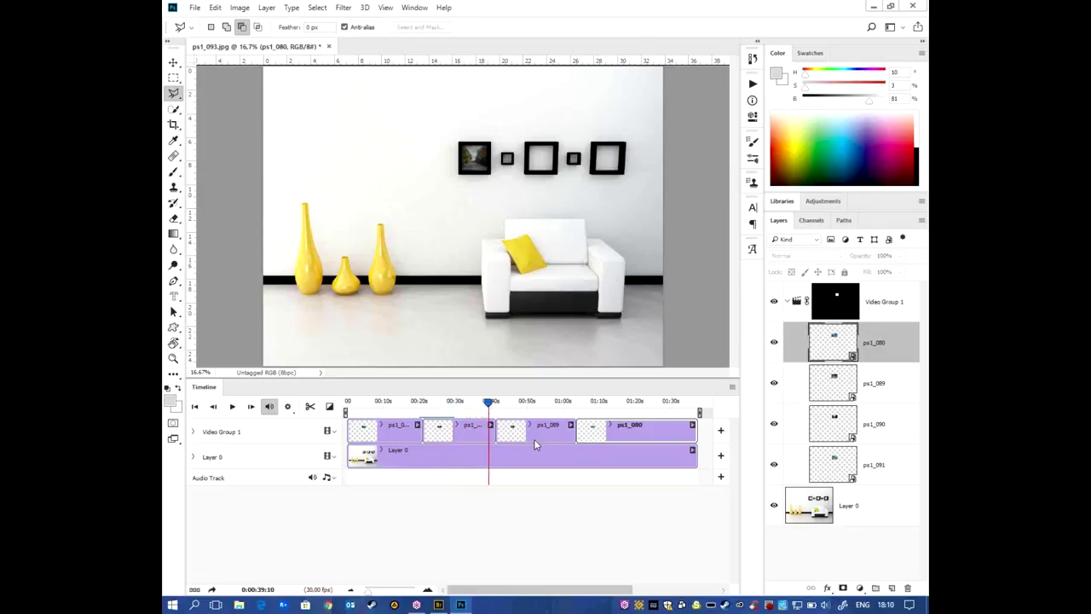
pyautogui.press('space')
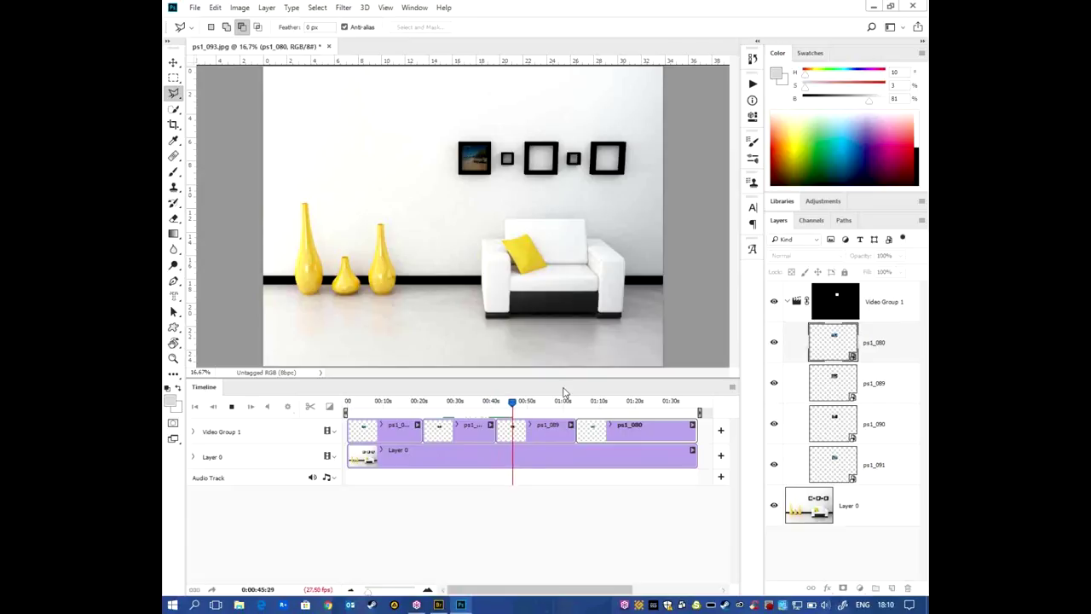
pyautogui.press('space')
pyautogui.moveTo(469, 401); pyautogui.dragTo(424, 416)
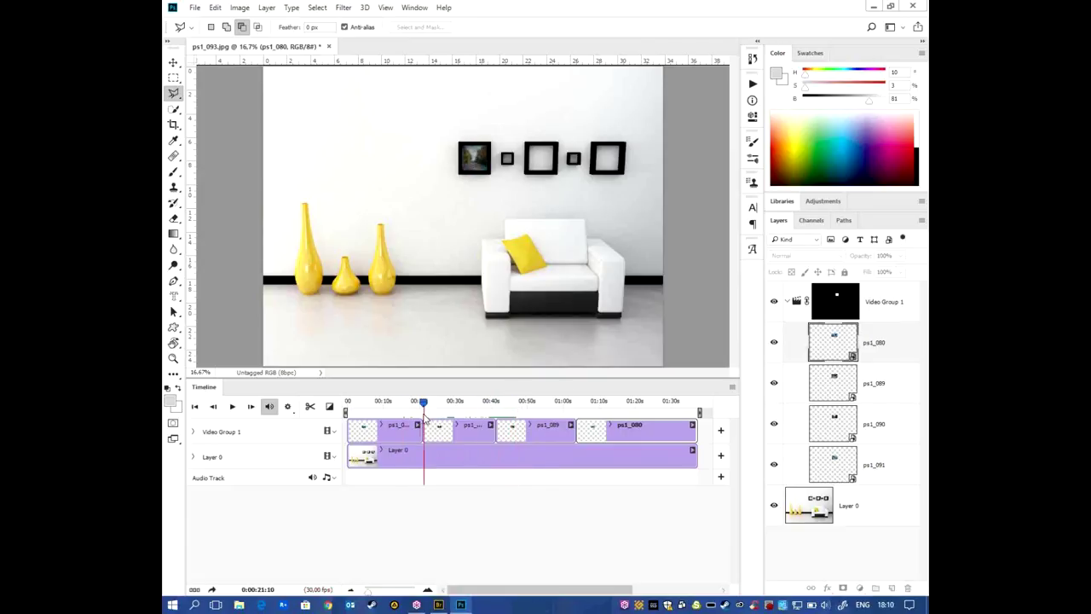
pyautogui.moveTo(424, 416); pyautogui.dragTo(395, 425)
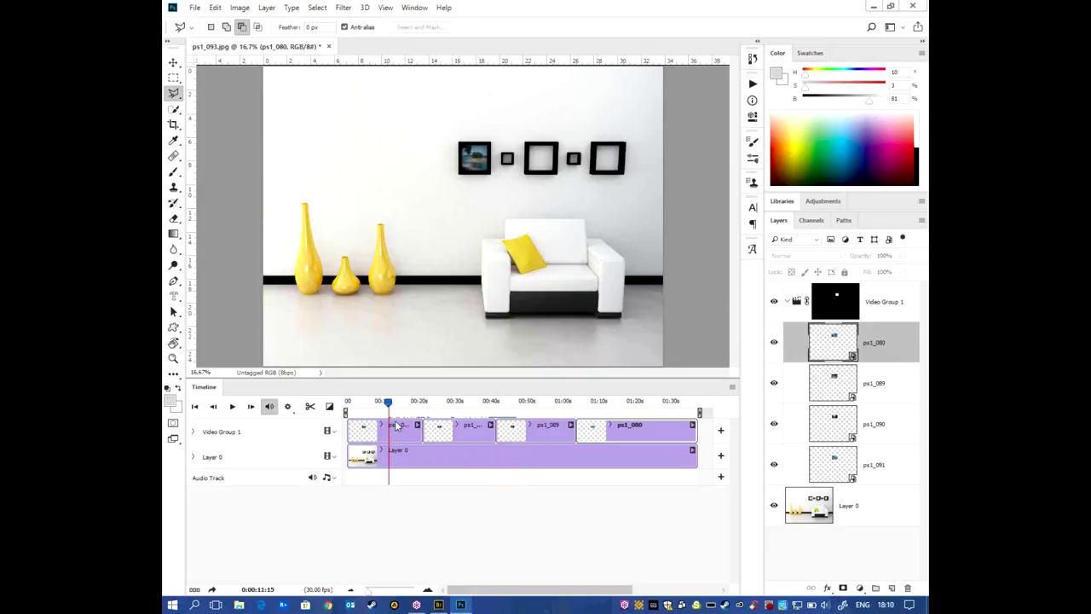
pyautogui.hotkey('ctrl', '+')
pyautogui.hotkey('ctrl', '+')
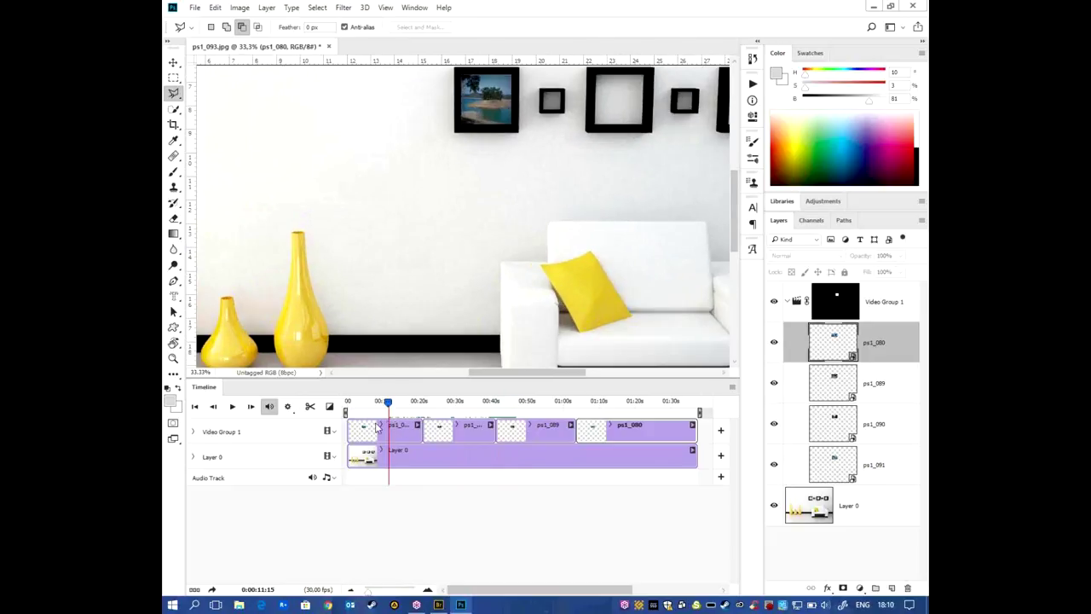
pyautogui.moveTo(388, 401); pyautogui.dragTo(413, 402)
# - Choose the Cross Fade transition with a 3-second duration
pyautogui.moveTo(414, 405); pyautogui.dragTo(394, 402)
pyautogui.click(338, 409)
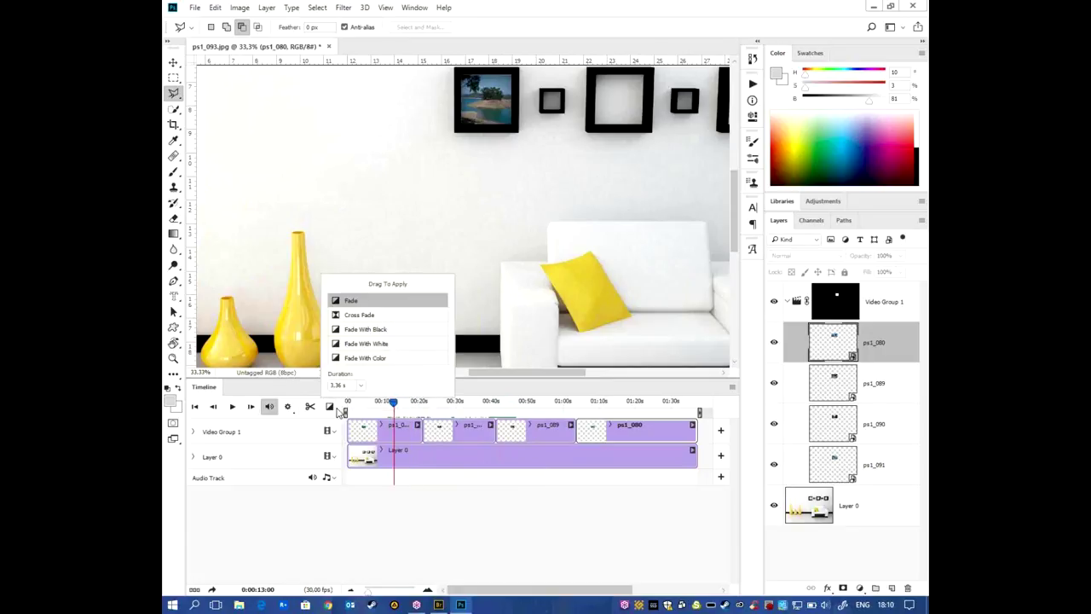
pyautogui.click(388, 316)
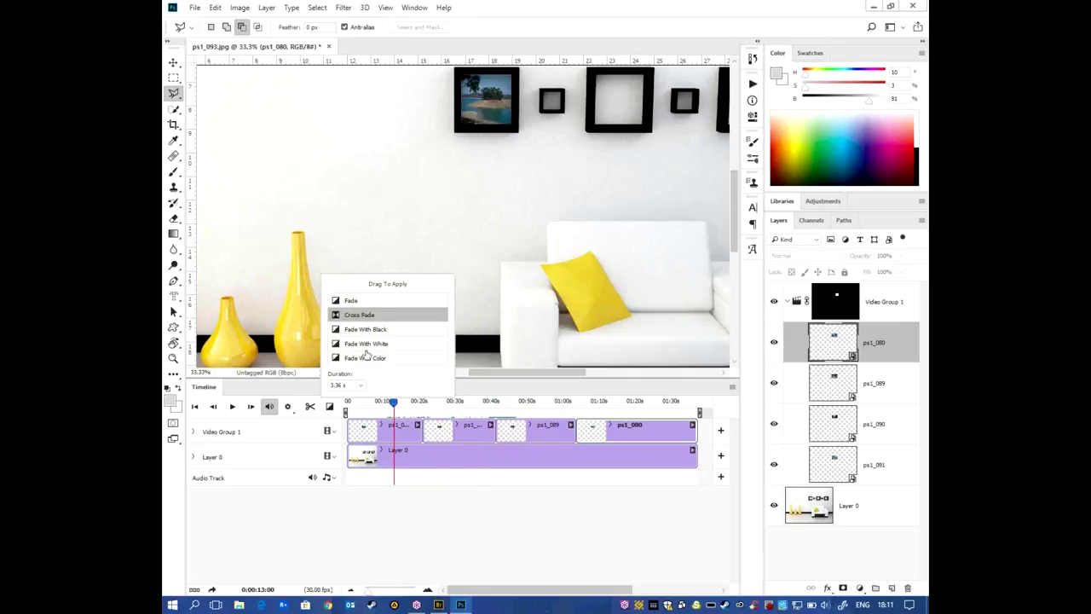
pyautogui.click(360, 385)
pyautogui.write('3')
# - Place cross-fades on the three photo clip boundaries, through ps1_089 to ps1_080, and play back
pyautogui.moveTo(375, 316); pyautogui.dragTo(423, 430)
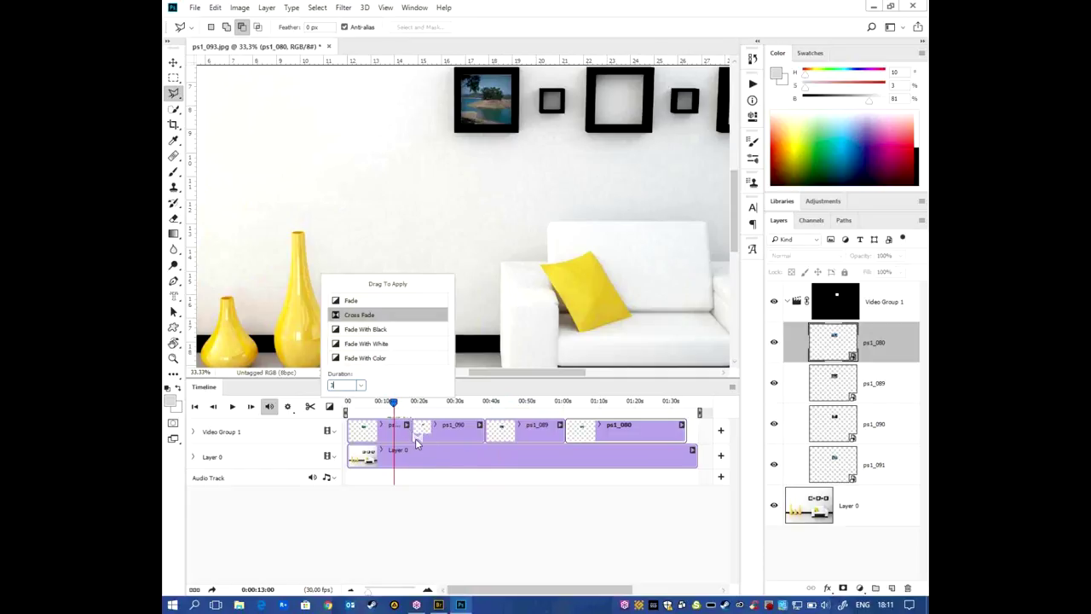
pyautogui.moveTo(359, 315); pyautogui.dragTo(482, 431)
pyautogui.moveTo(365, 317); pyautogui.dragTo(550, 426)
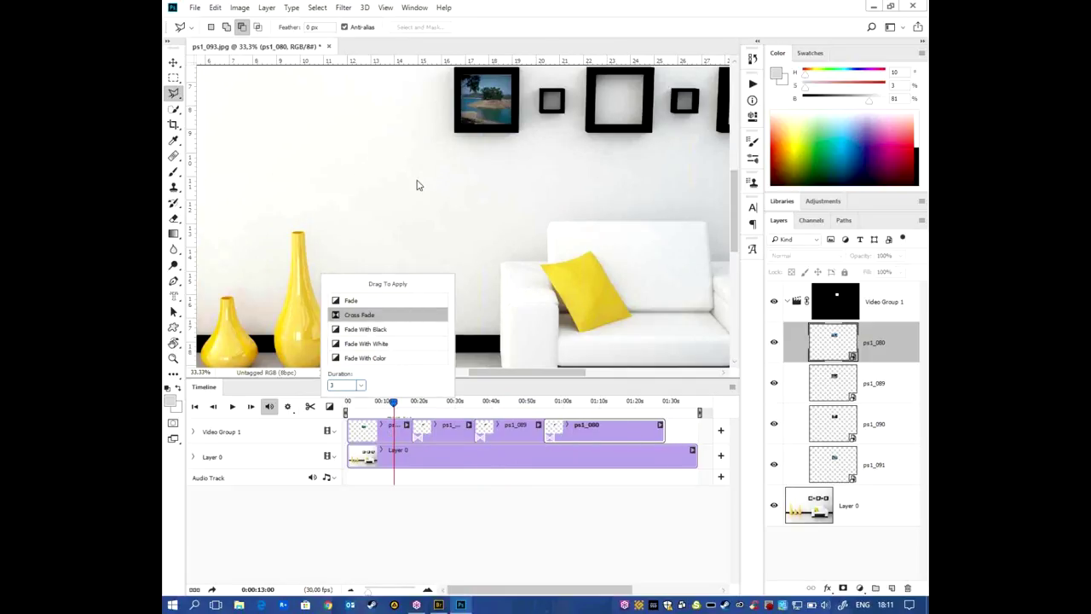
pyautogui.press('v')
pyautogui.moveTo(394, 402); pyautogui.dragTo(406, 407)
pyautogui.press('space')
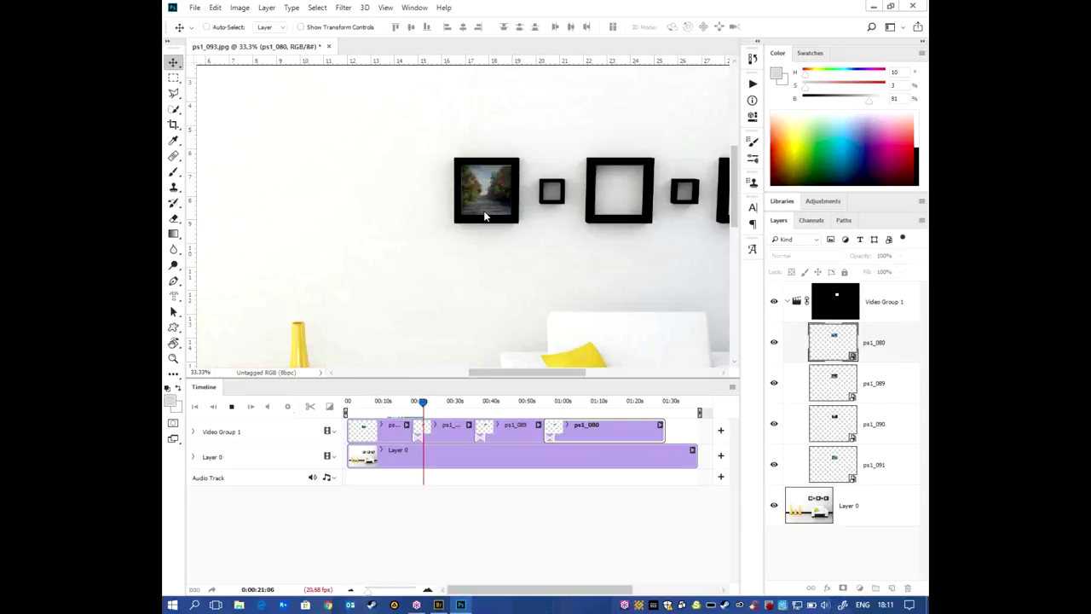
pyautogui.hotkey('ctrl', '+')
pyautogui.hotkey('ctrl', '+')
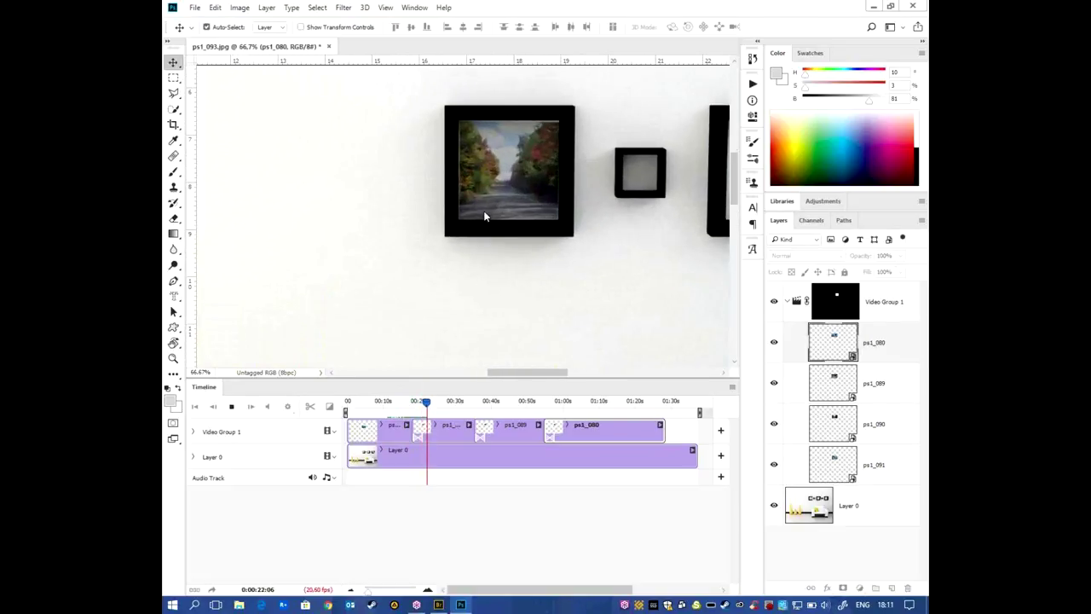
pyautogui.hotkey('ctrl', '+')
pyautogui.press('space')
pyautogui.hotkey('ctrl', '+')
pyautogui.hotkey('ctrl', '-')
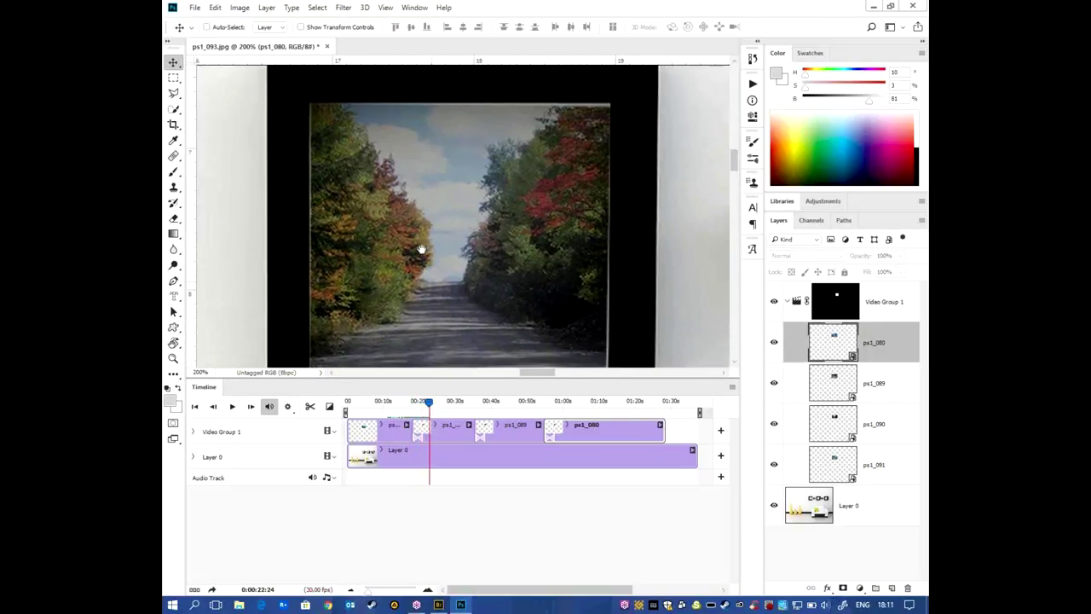
pyautogui.moveTo(429, 401); pyautogui.dragTo(470, 403)
pyautogui.press('space')
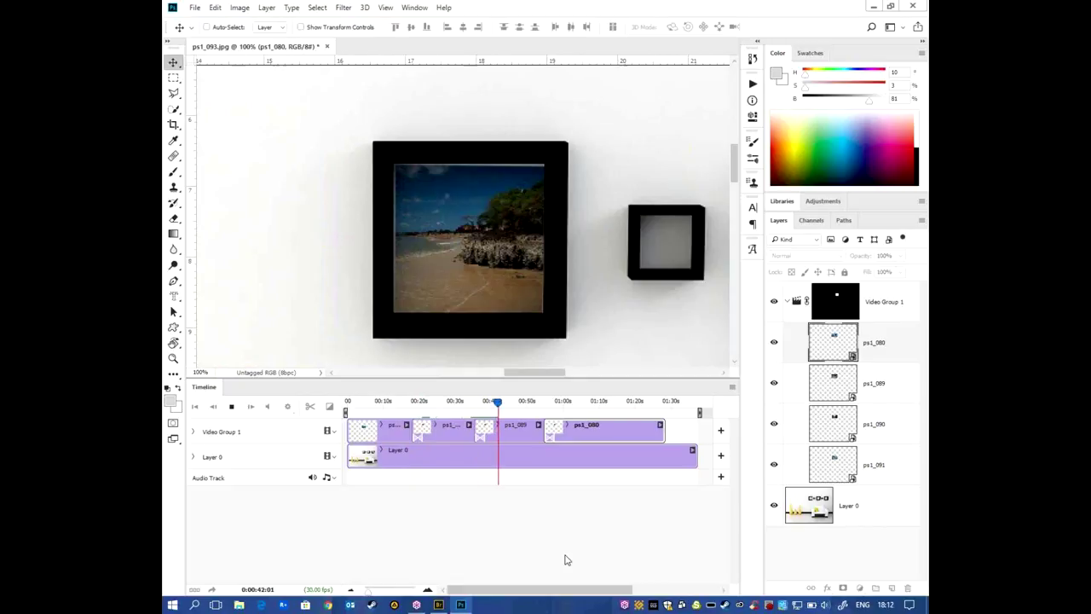
pyautogui.hotkey('ctrl', '0')
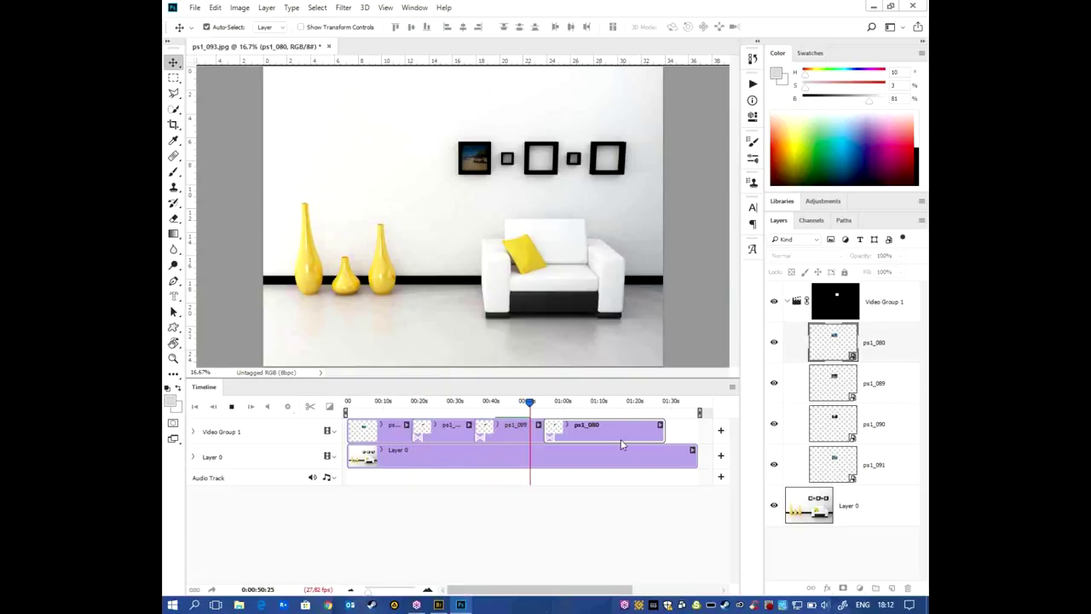
# - Extend the ps1_080 clip to the end of Layer 0's bar and collapse Video Group 1
pyautogui.moveTo(662, 432); pyautogui.dragTo(695, 433)
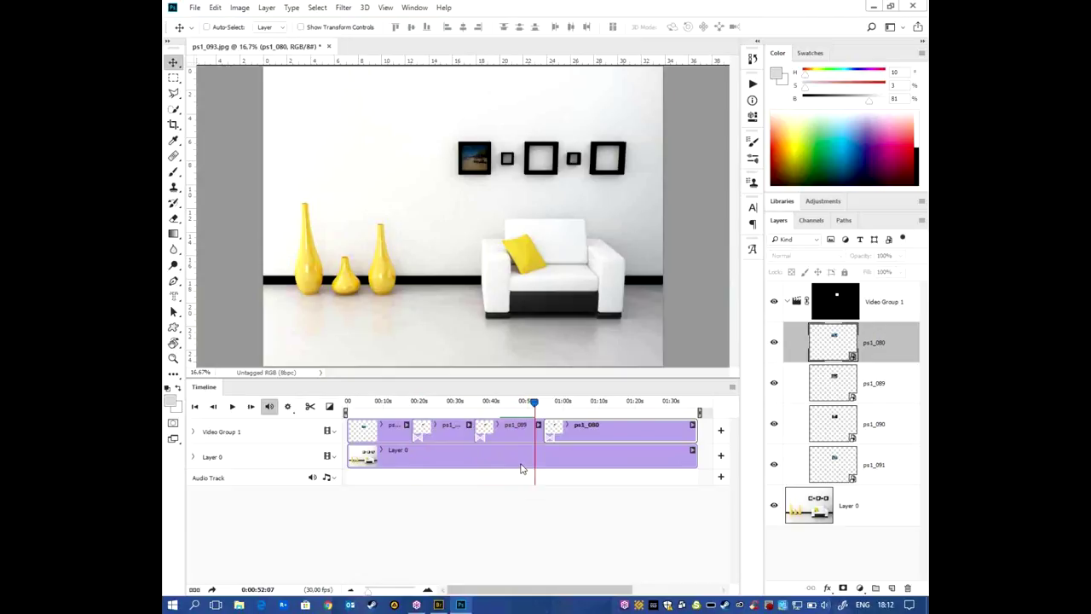
pyautogui.click(787, 303)
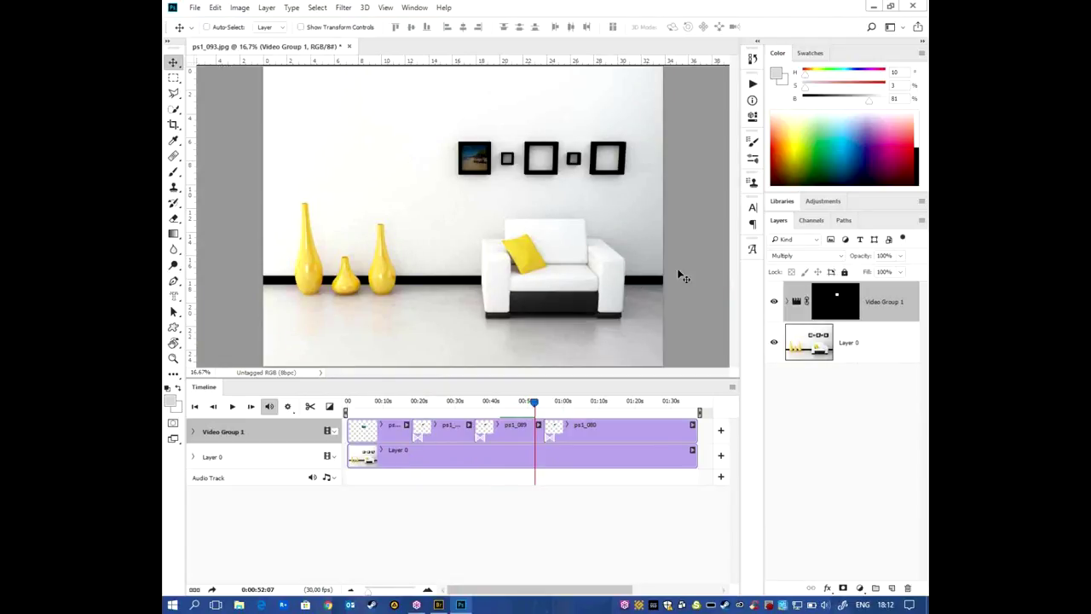
pyautogui.click(904, 349)
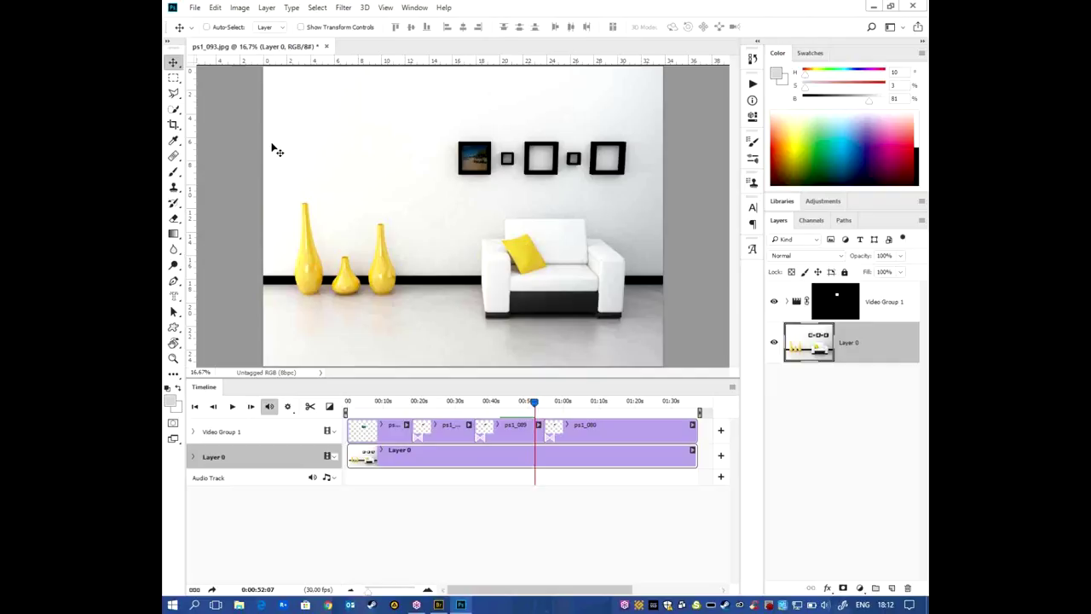
# - Marquee an outer rectangle above the vases, then subtract an inner rectangle to form a hollow frame
pyautogui.click(173, 77)
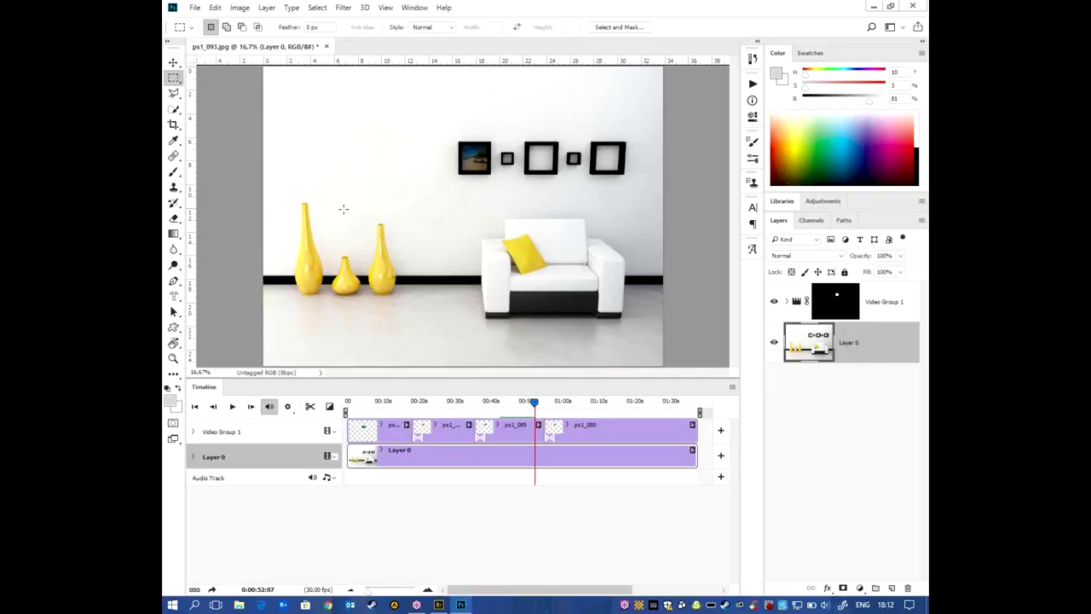
pyautogui.moveTo(284, 91); pyautogui.dragTo(440, 230)
pyautogui.moveTo(294, 104); pyautogui.dragTo(431, 221)
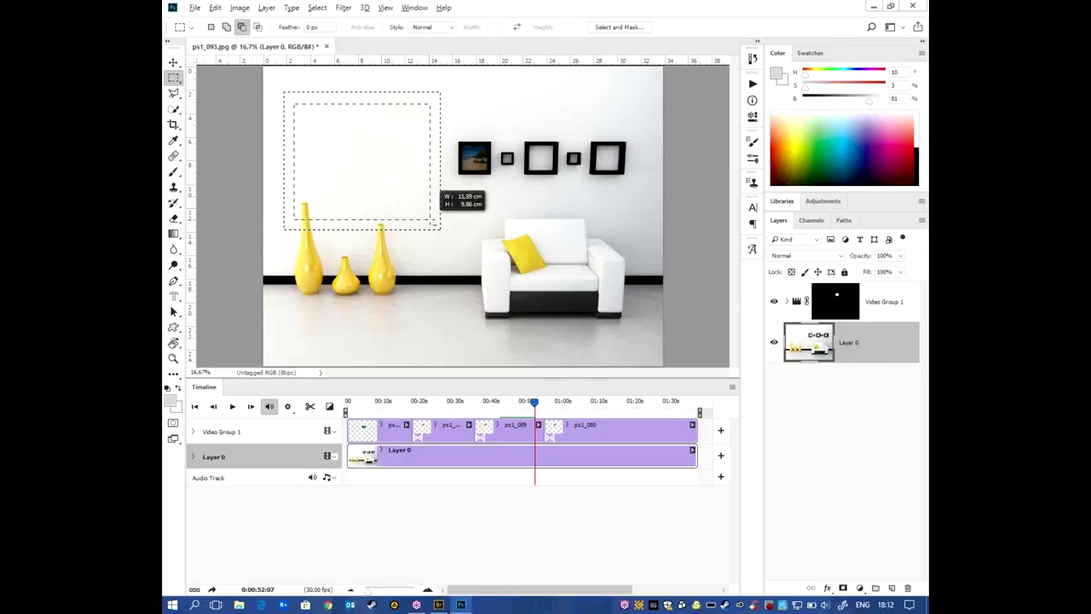
pyautogui.moveTo(432, 220); pyautogui.dragTo(431, 218)
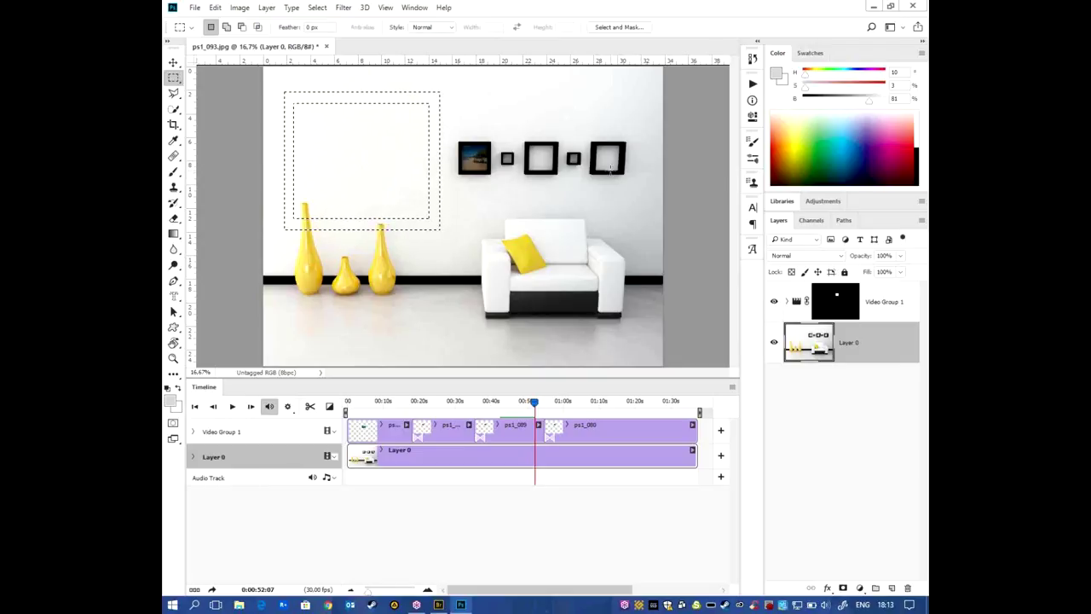
# - Sample black from a wall frame and add a black Solid Color fill layer above Video Group 1
pyautogui.press('i')
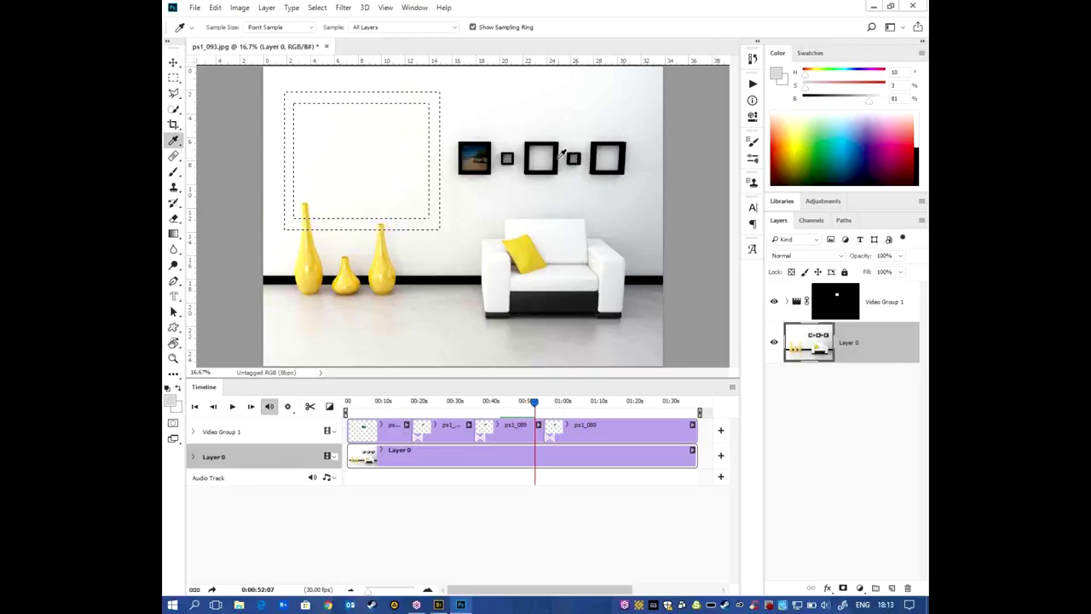
pyautogui.click(556, 160)
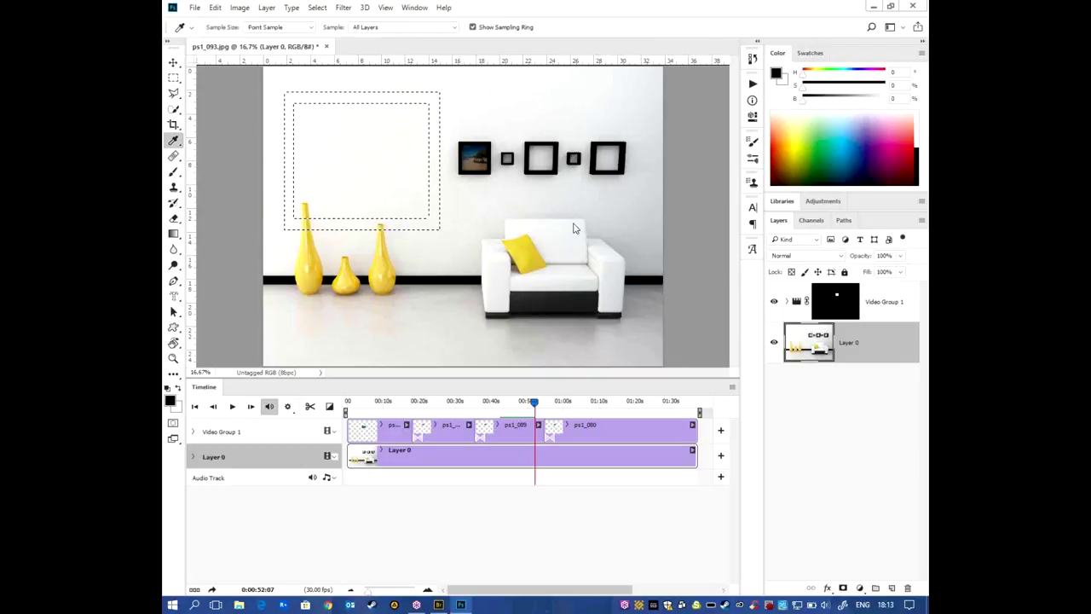
pyautogui.click(860, 589)
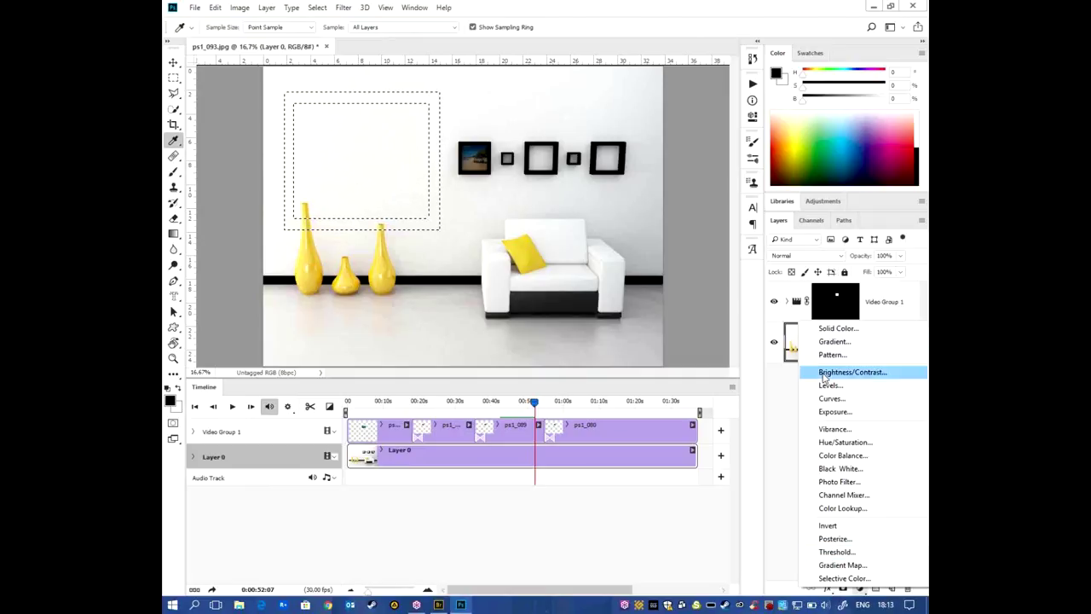
pyautogui.click(834, 328)
pyautogui.click(692, 216)
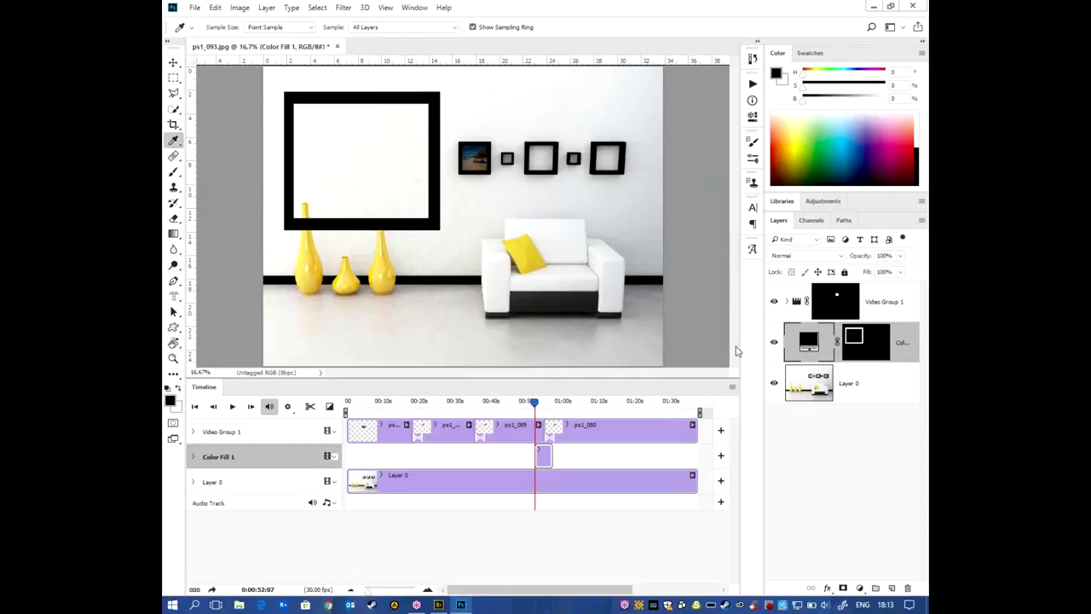
pyautogui.moveTo(906, 343)
pyautogui.mouseDown()
pyautogui.moveTo(907, 271)
pyautogui.moveTo(909, 281)
pyautogui.mouseUp()
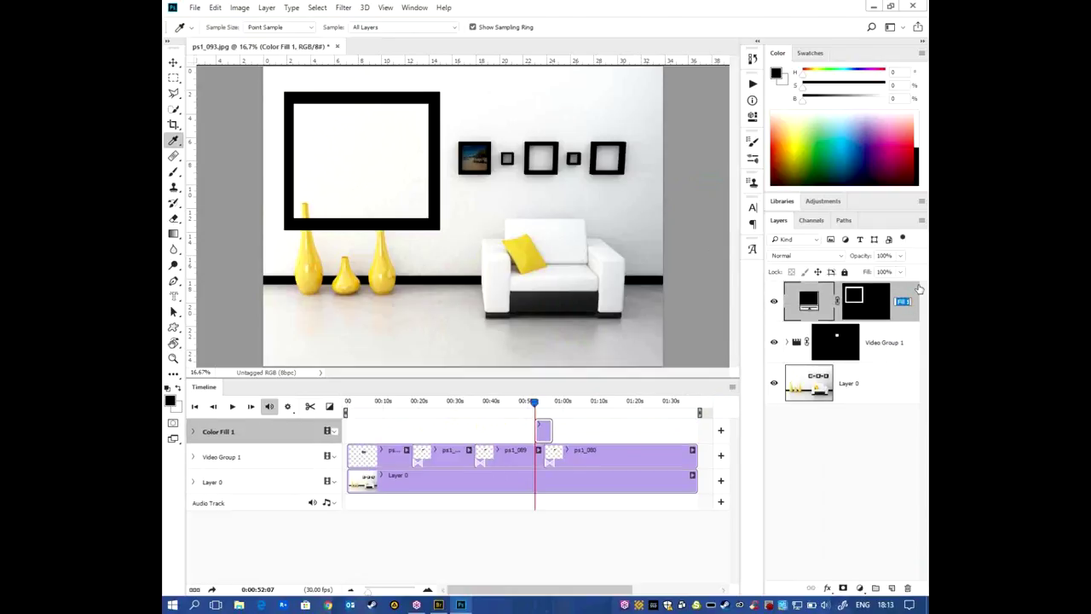
pyautogui.doubleClick(908, 311)
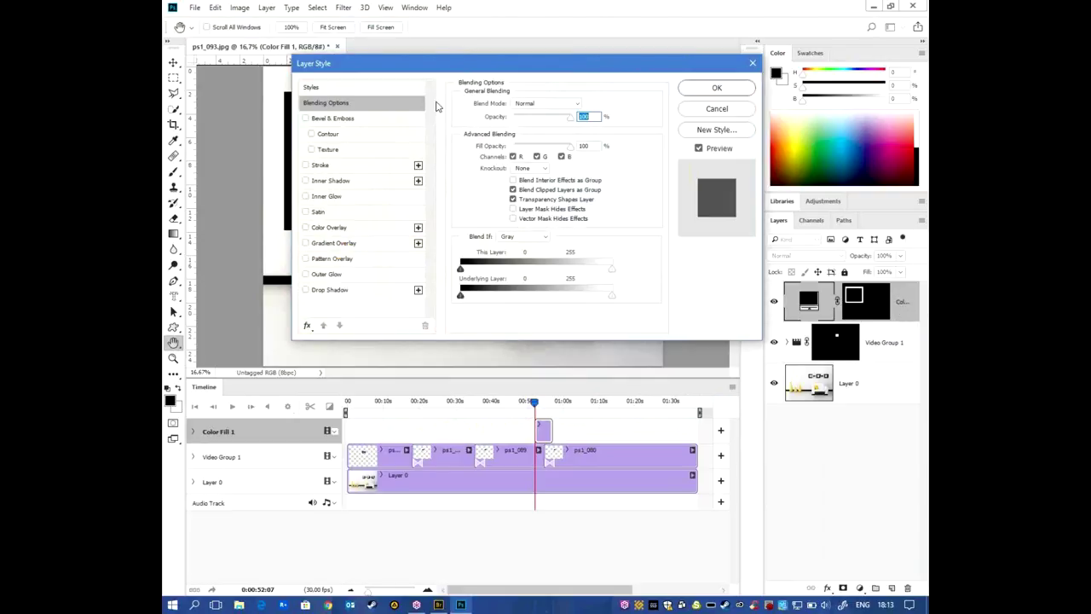
# - Add a Drop Shadow with an increased Size to the black frame layer
pyautogui.moveTo(497, 65); pyautogui.dragTo(707, 17)
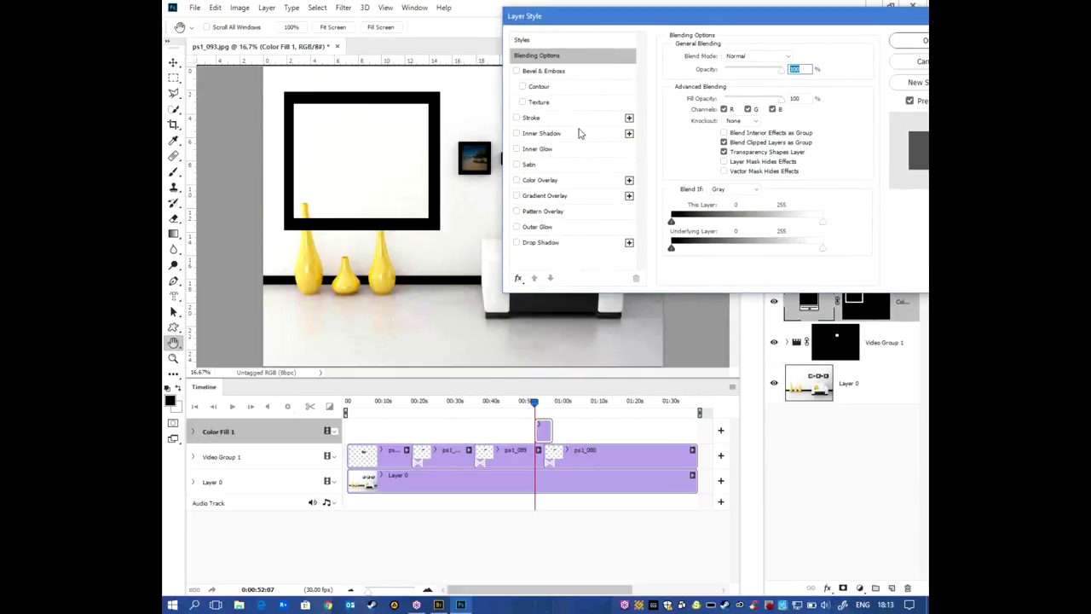
pyautogui.click(564, 244)
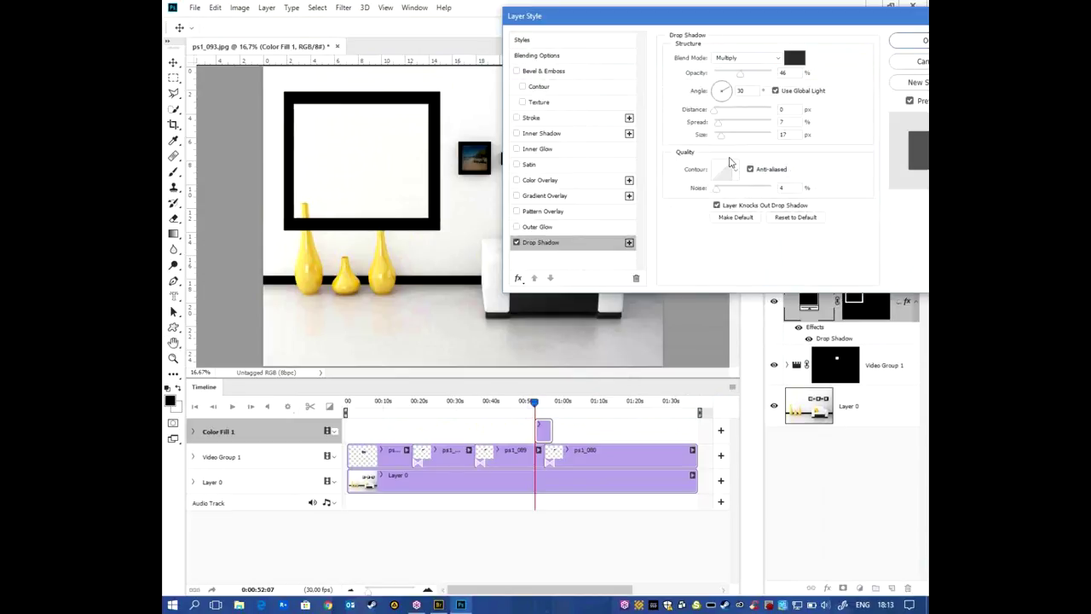
pyautogui.moveTo(721, 136); pyautogui.dragTo(758, 140)
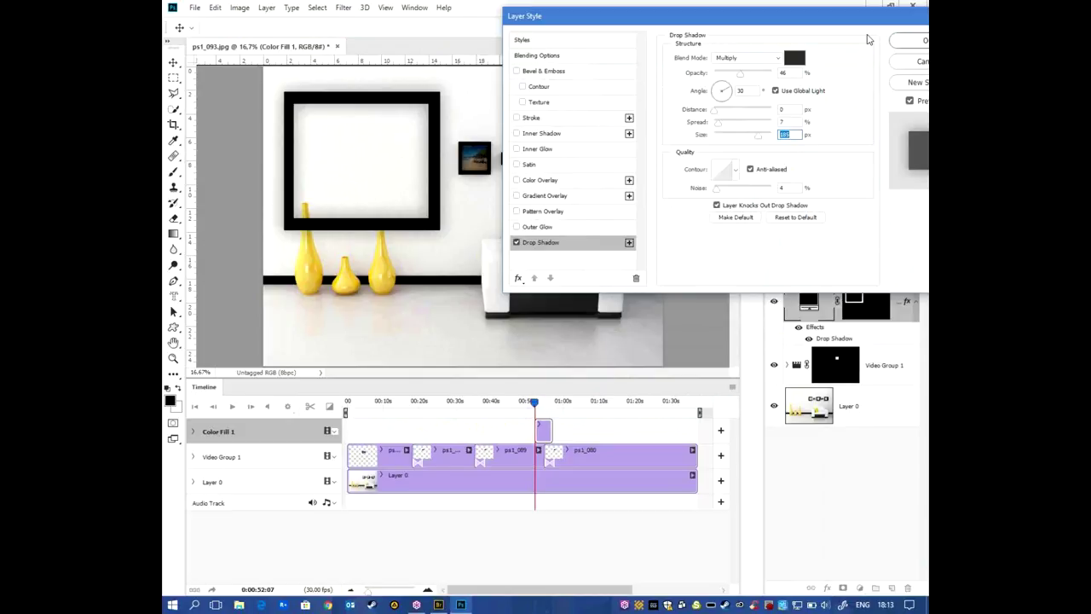
pyautogui.moveTo(648, 18); pyautogui.dragTo(482, 125)
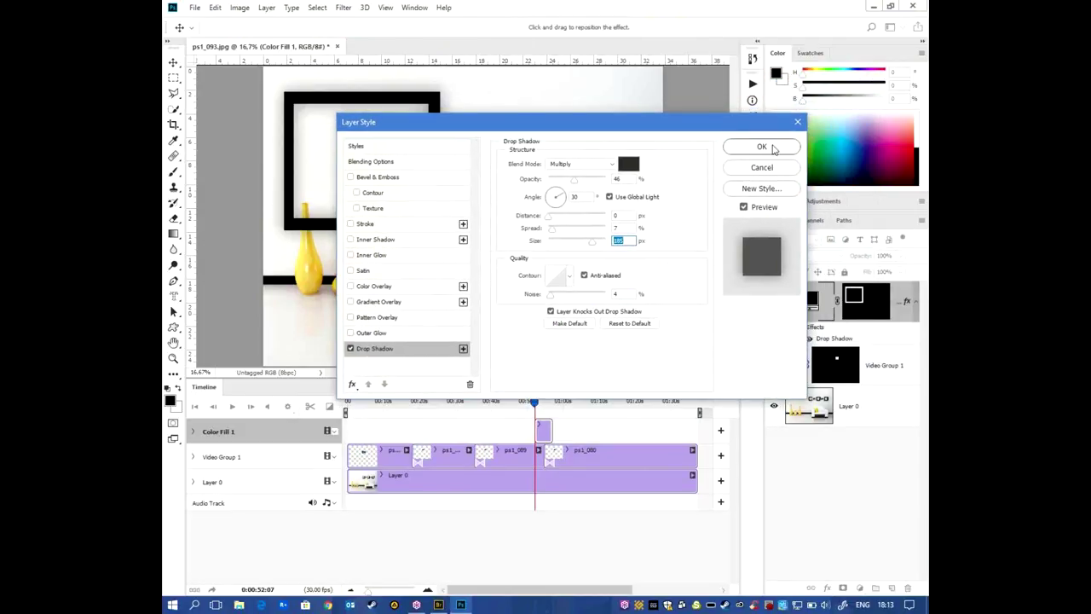
pyautogui.click(758, 147)
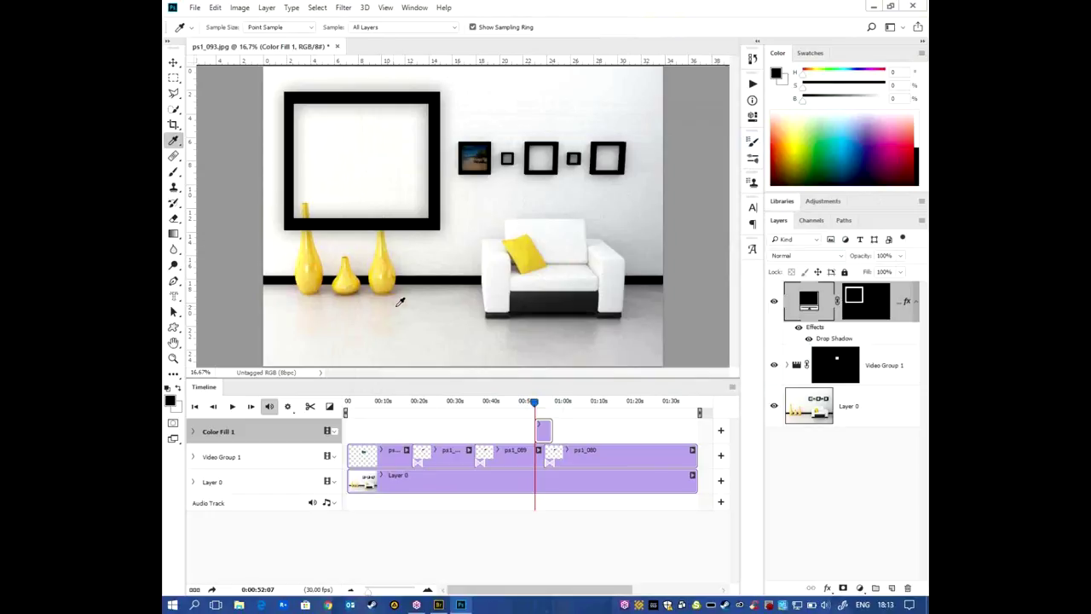
pyautogui.click(877, 309)
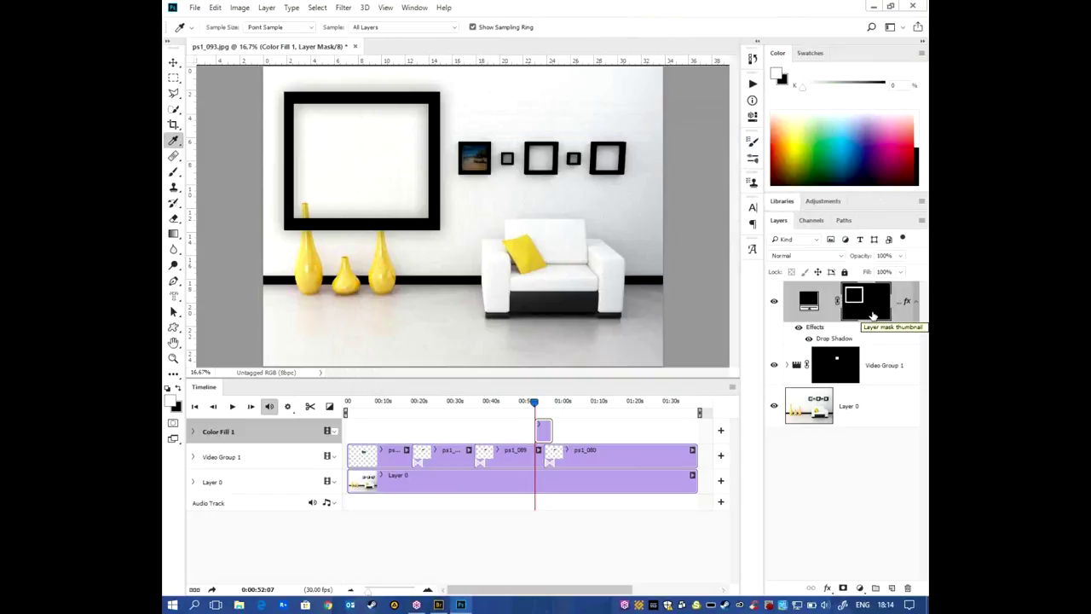
pyautogui.click(872, 315)
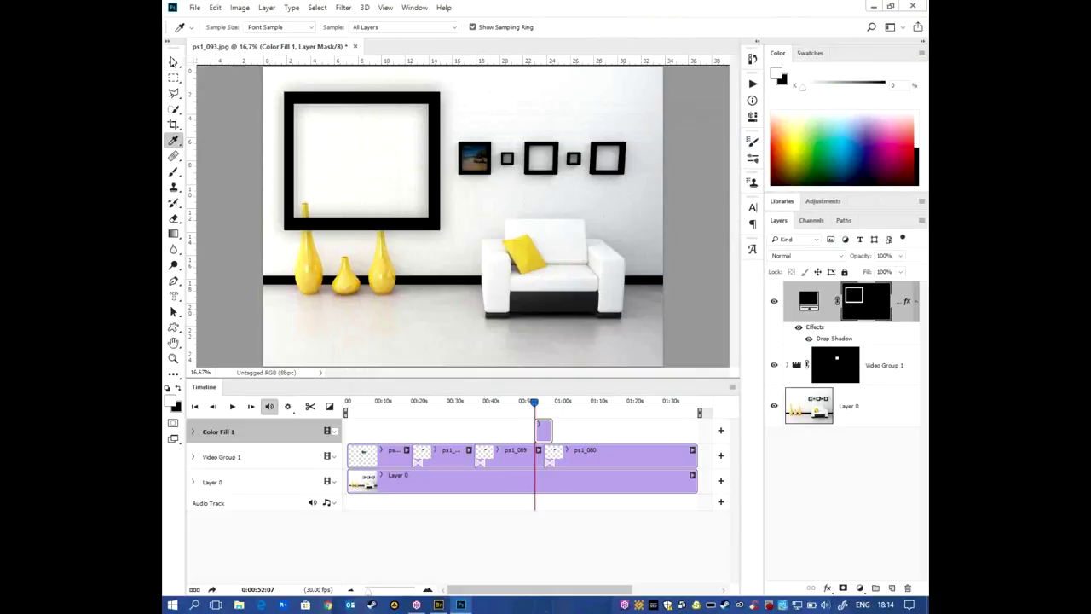
pyautogui.click(173, 62)
pyautogui.click(891, 405)
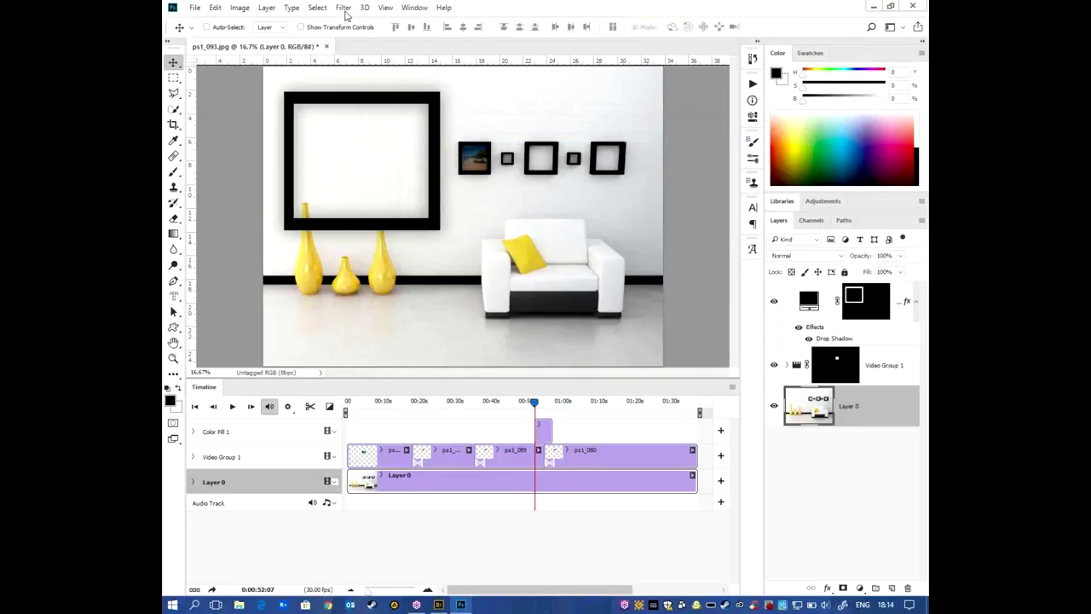
pyautogui.moveTo(774, 301); pyautogui.dragTo(776, 366)
# - Try a Color Range selection of the yellow vases and cushion, then cancel it
pyautogui.click(240, 8)
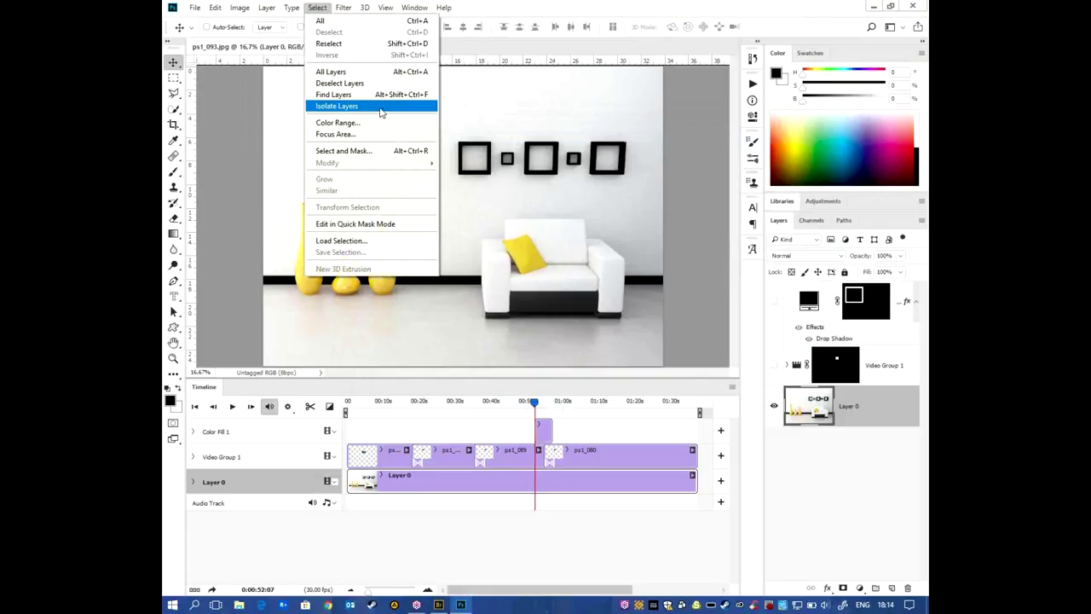
pyautogui.click(377, 123)
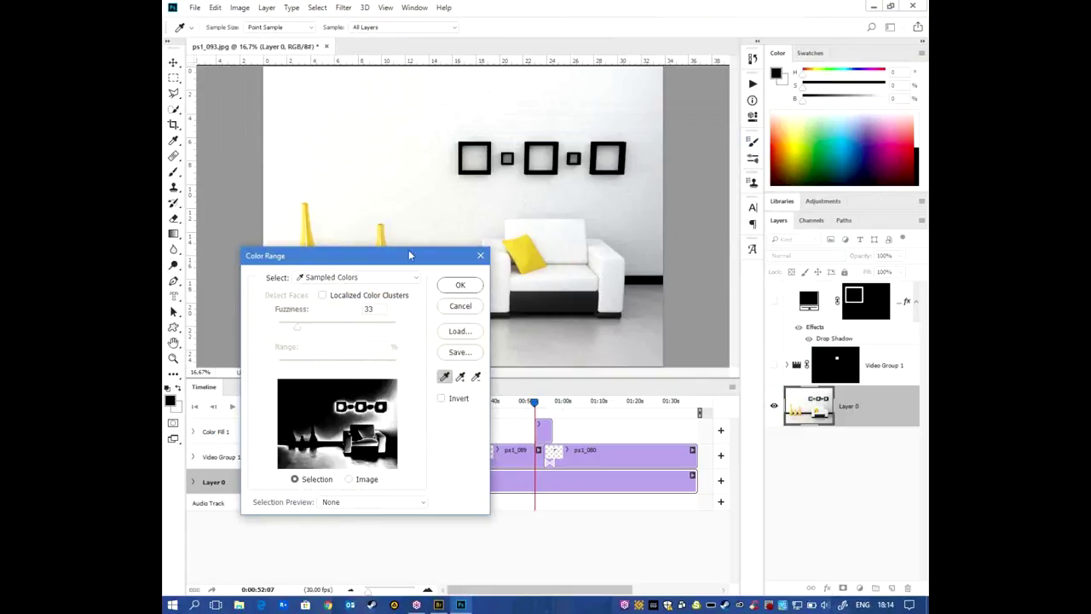
pyautogui.moveTo(414, 255); pyautogui.dragTo(546, 304)
pyautogui.click(530, 266)
pyautogui.click(591, 425)
pyautogui.click(522, 240)
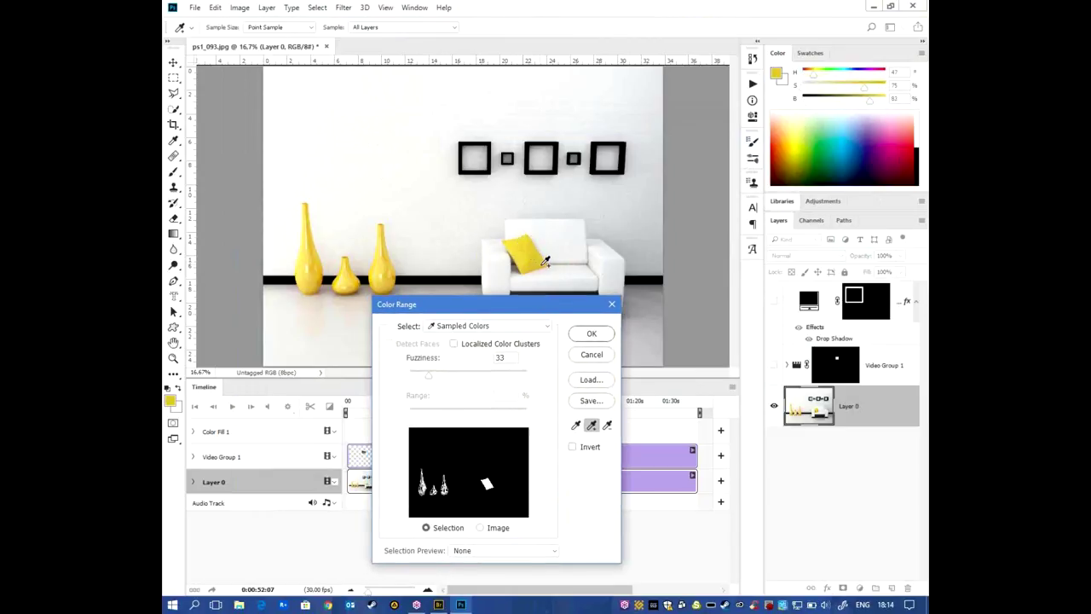
pyautogui.click(389, 262)
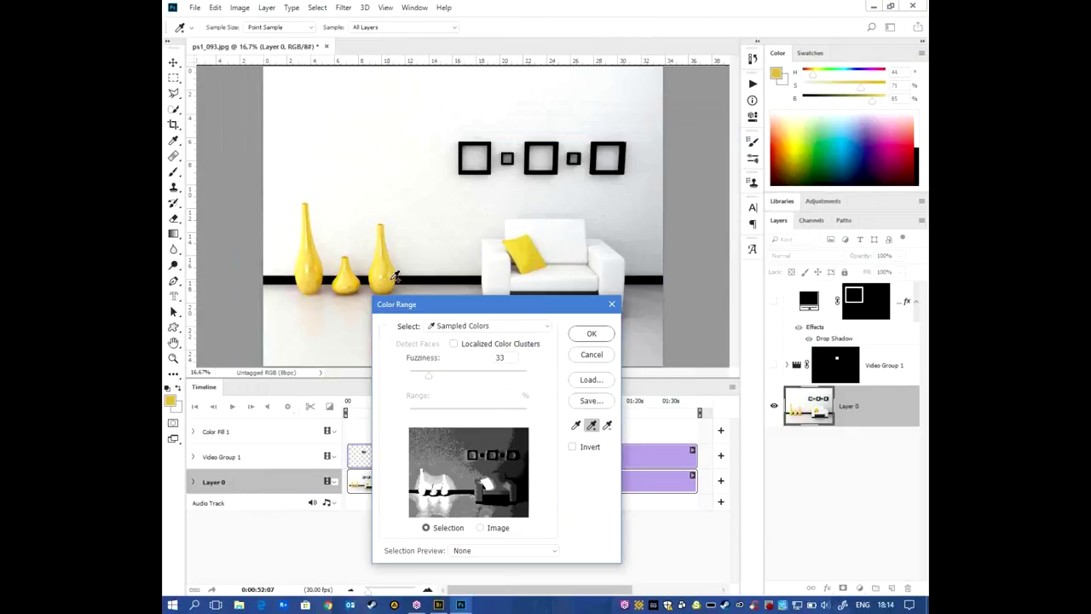
pyautogui.moveTo(432, 378); pyautogui.dragTo(418, 384)
pyautogui.click(591, 354)
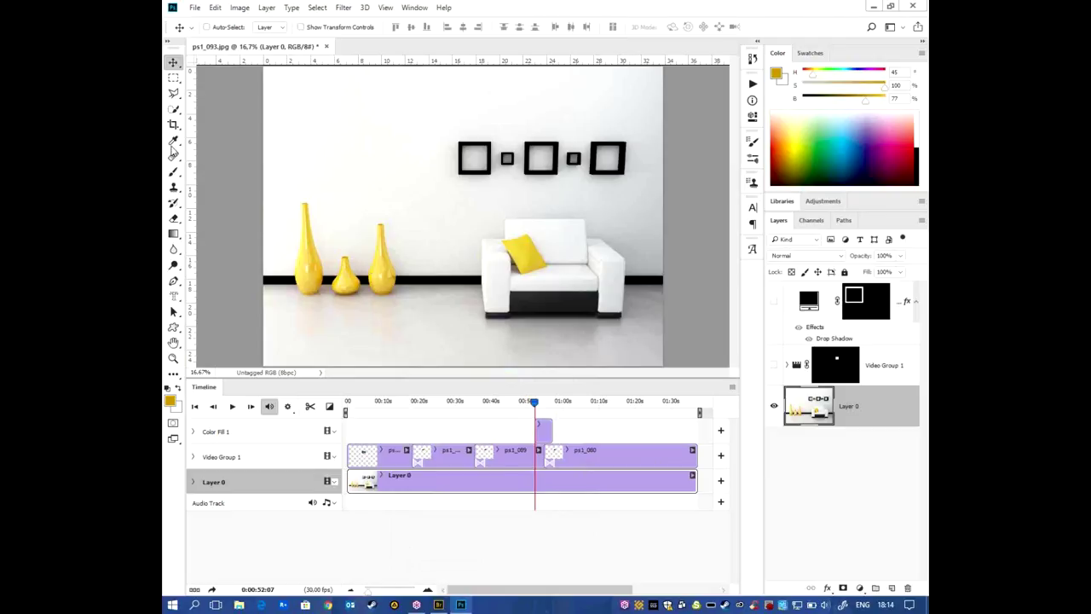
pyautogui.click(175, 99)
# - Quick-select the three yellow vases and the yellow cushion
pyautogui.click(175, 109)
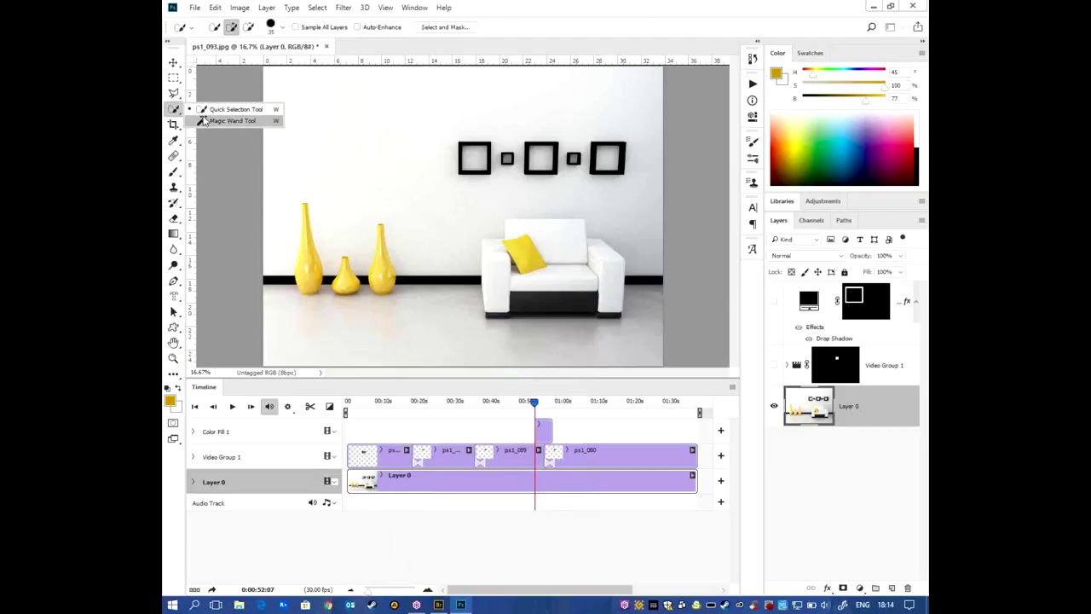
pyautogui.moveTo(309, 268); pyautogui.dragTo(384, 276)
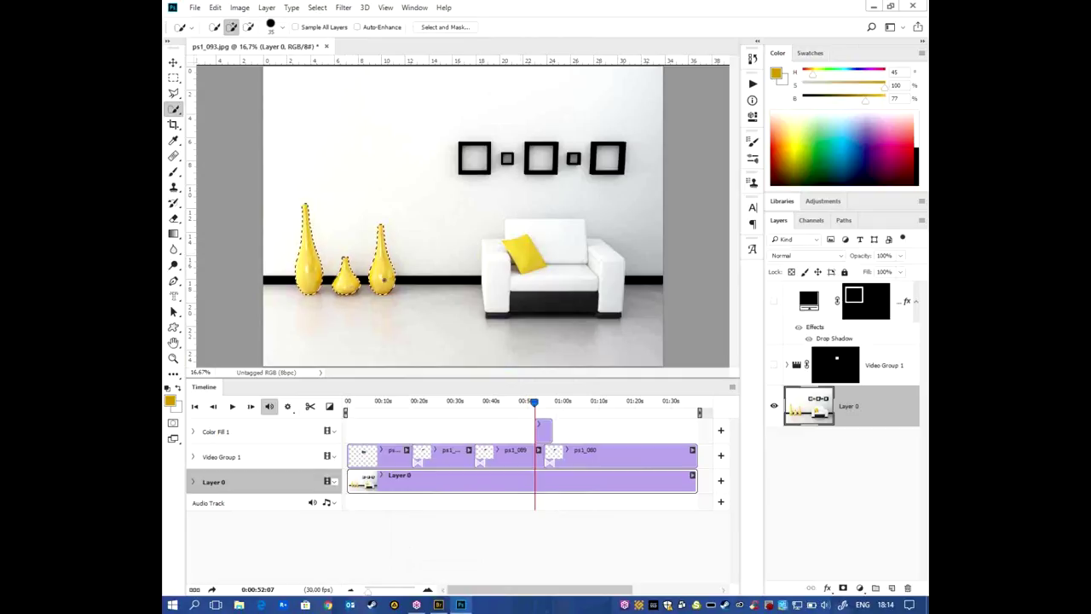
pyautogui.click(522, 254)
pyautogui.press('v')
# - Raise Smooth in Select and Mask and apply the refined selection
pyautogui.hotkey('ctrl', 'alt', 'r')
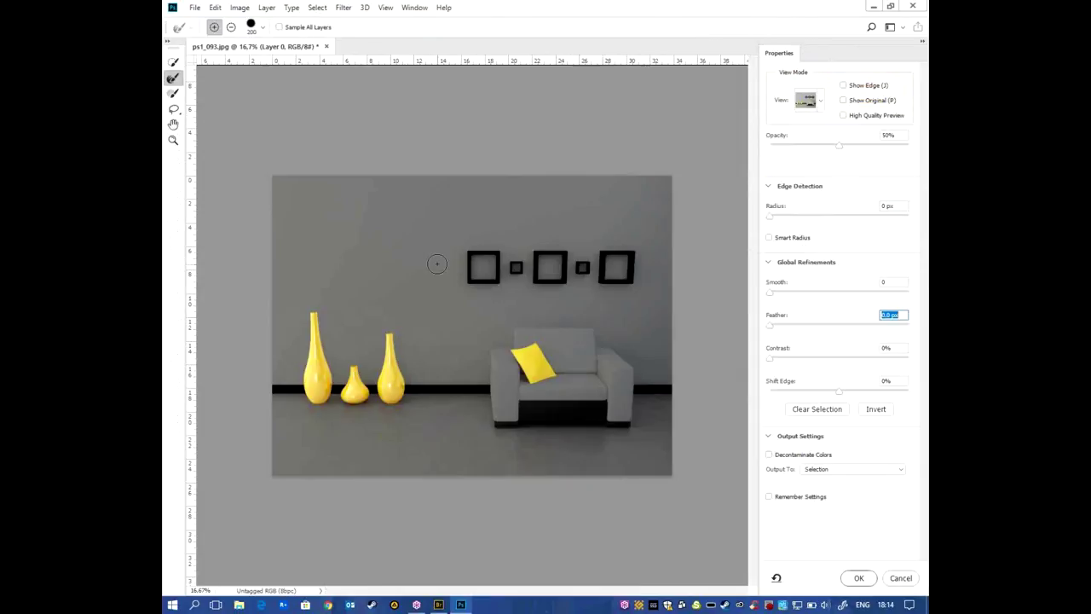
pyautogui.press('b')
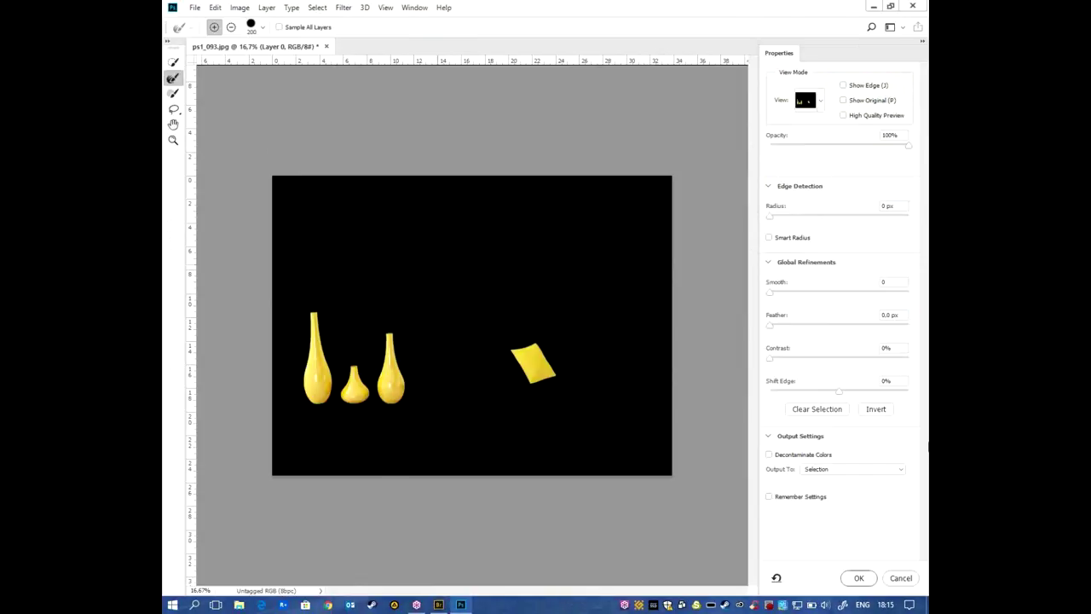
pyautogui.moveTo(771, 294); pyautogui.dragTo(788, 295)
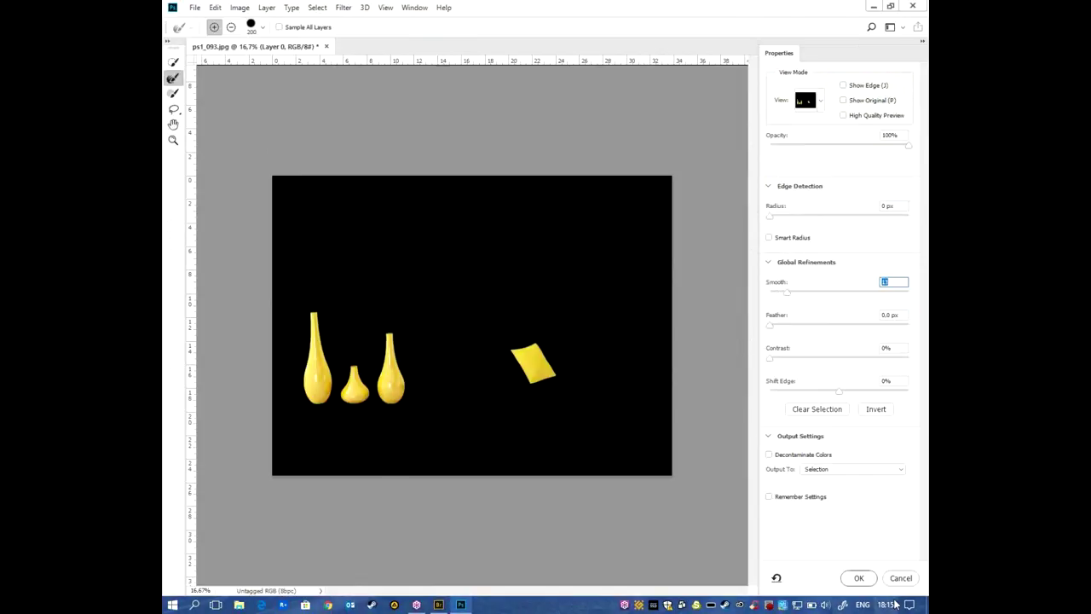
pyautogui.click(861, 578)
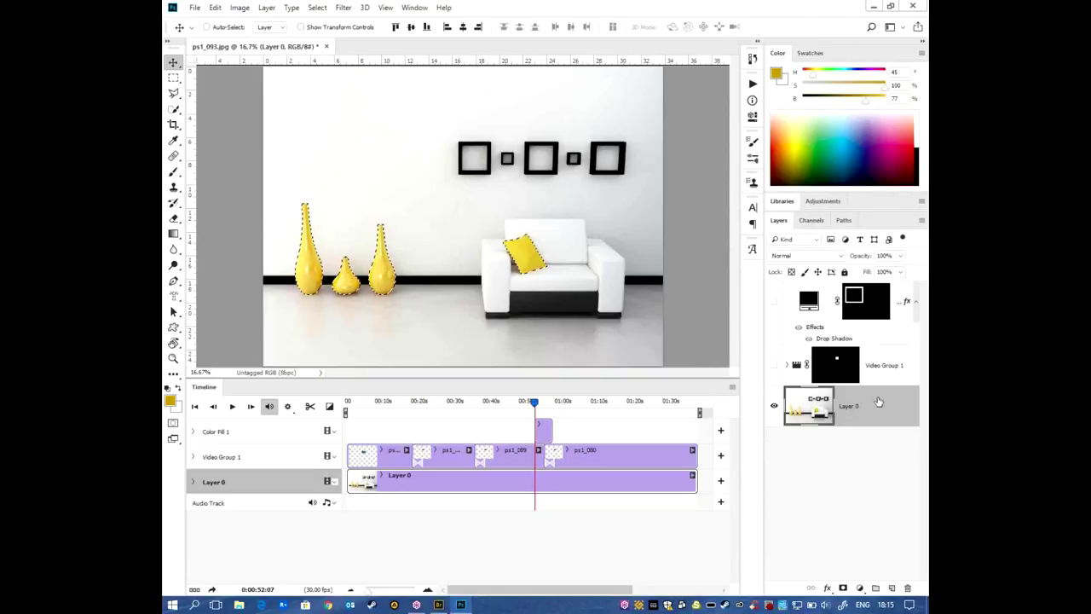
# - Copy the vases and cushion to a new layer named 'подушка и сосуды'
pyautogui.hotkey('ctrl', 'j')
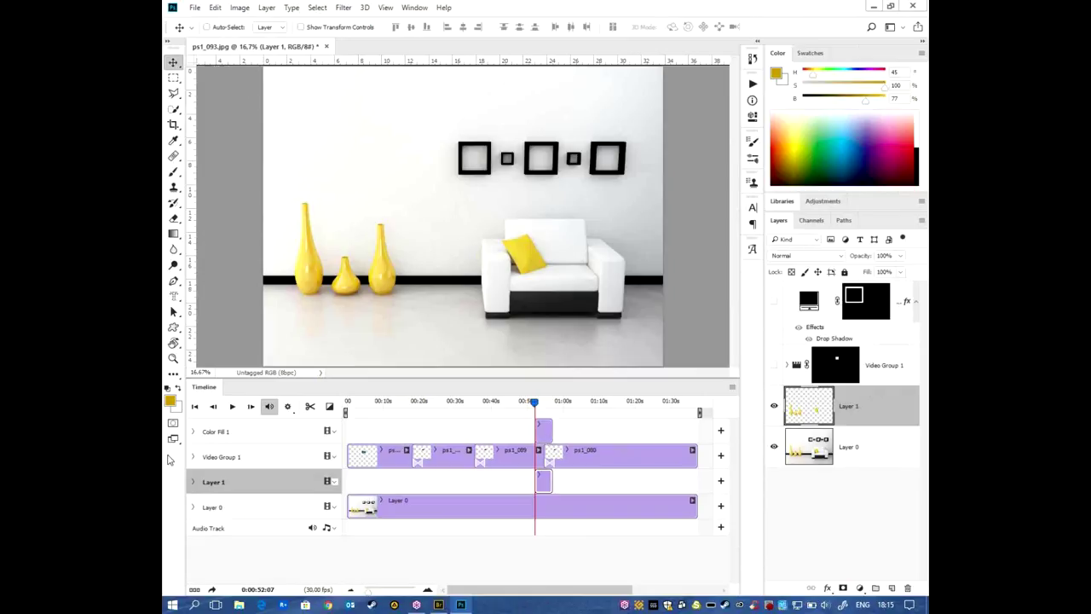
pyautogui.doubleClick(848, 407)
pyautogui.write('c')
pyautogui.press('Return')
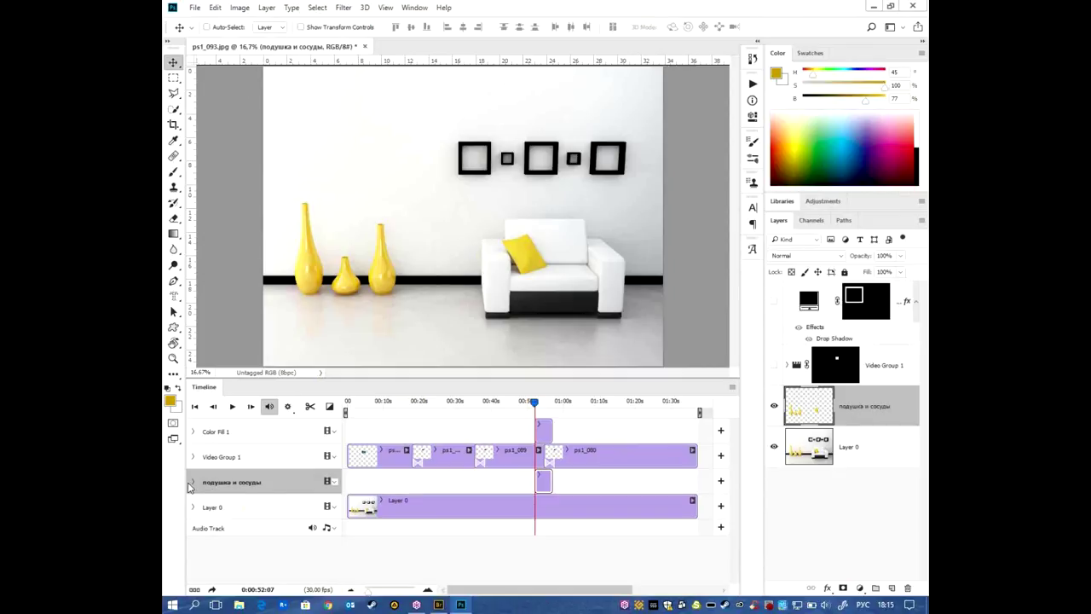
# - Move the 'подушка и сосуды' layer to the top of the stack and widen the Layers panel
pyautogui.moveTo(891, 411); pyautogui.dragTo(888, 282)
pyautogui.click(893, 347)
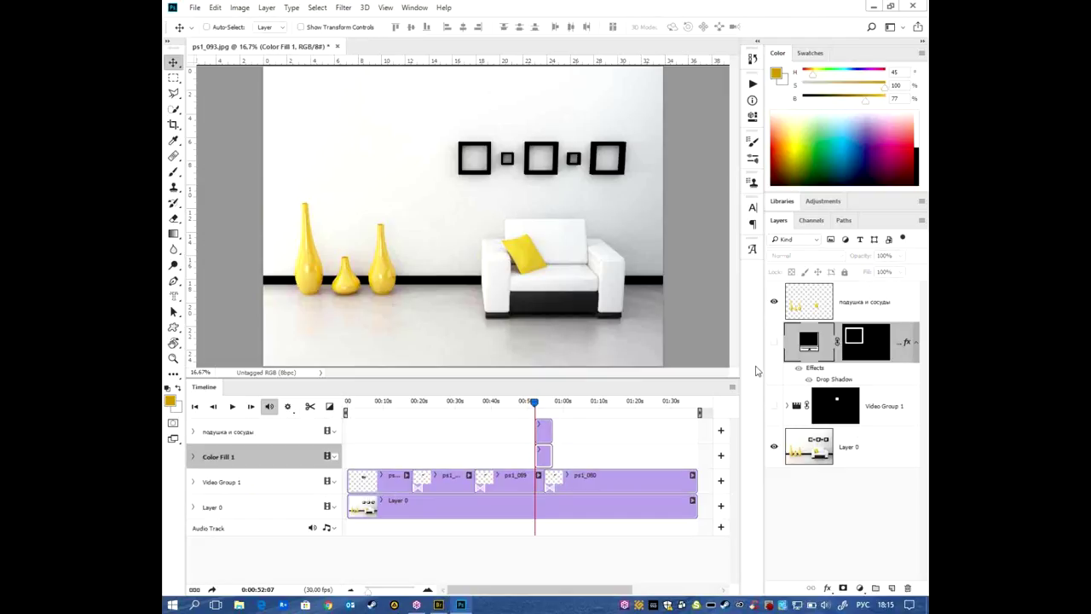
pyautogui.moveTo(757, 370); pyautogui.dragTo(678, 370)
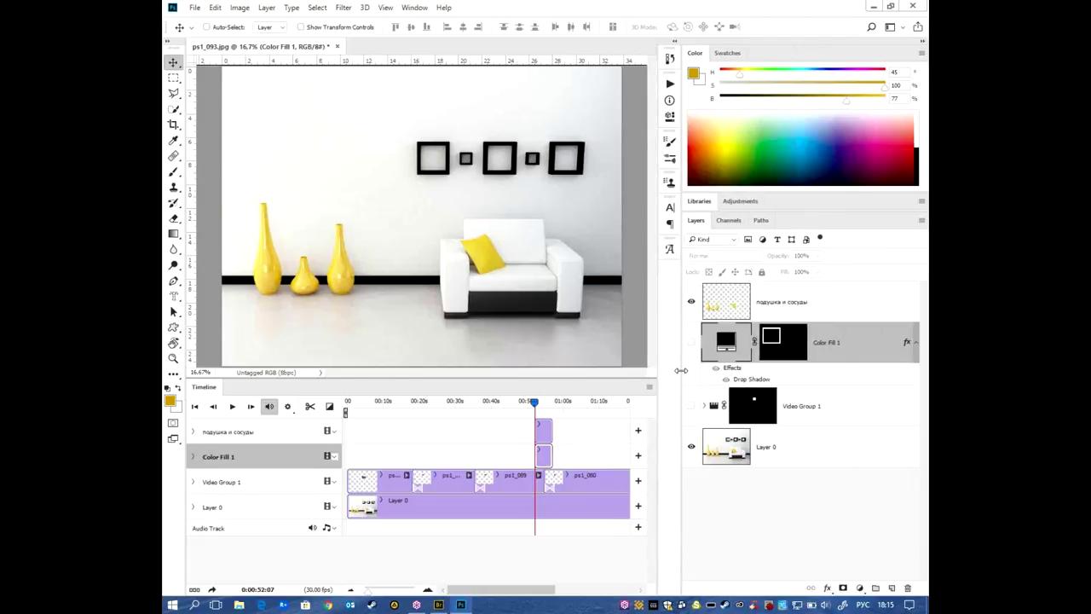
pyautogui.moveTo(680, 370); pyautogui.dragTo(683, 370)
# - Rename Color Fill 1 to 'рамка' and make the photo group visible again
pyautogui.doubleClick(833, 343)
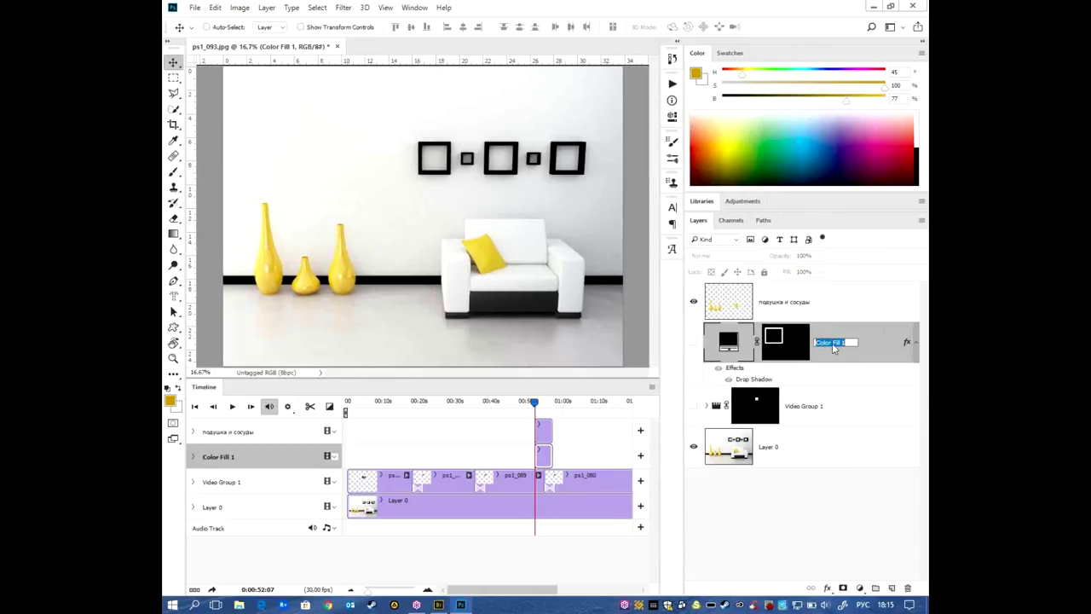
pyautogui.write('рамка')
pyautogui.press('Return')
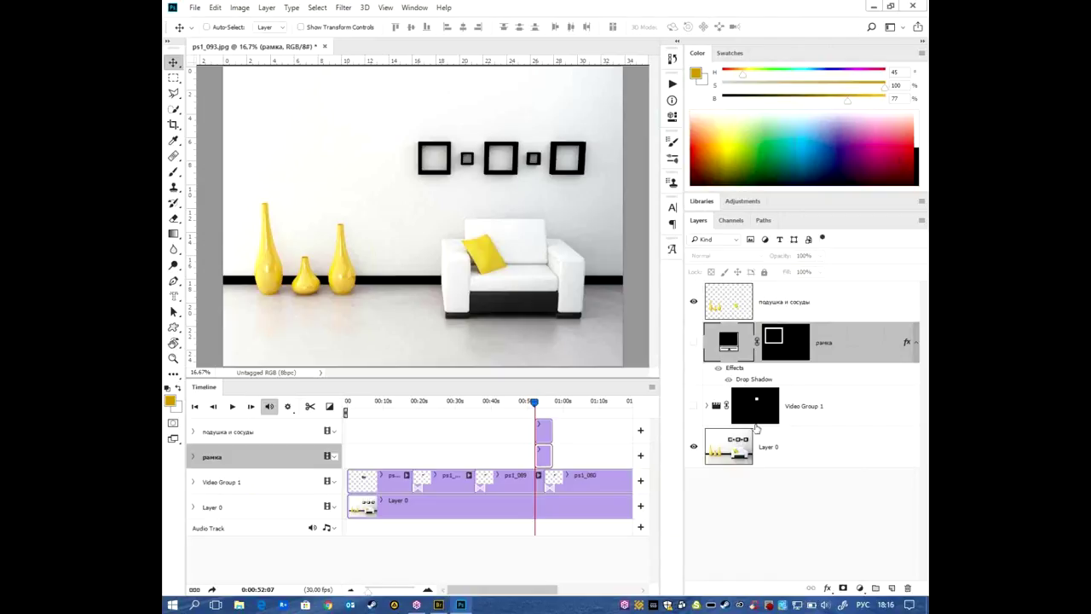
pyautogui.click(693, 407)
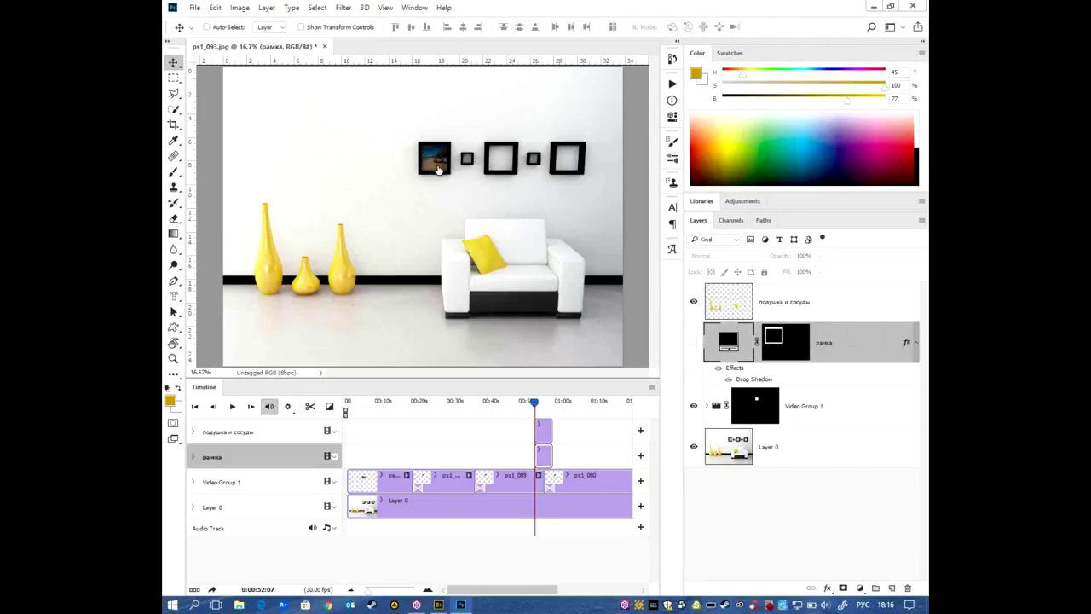
pyautogui.click(766, 415)
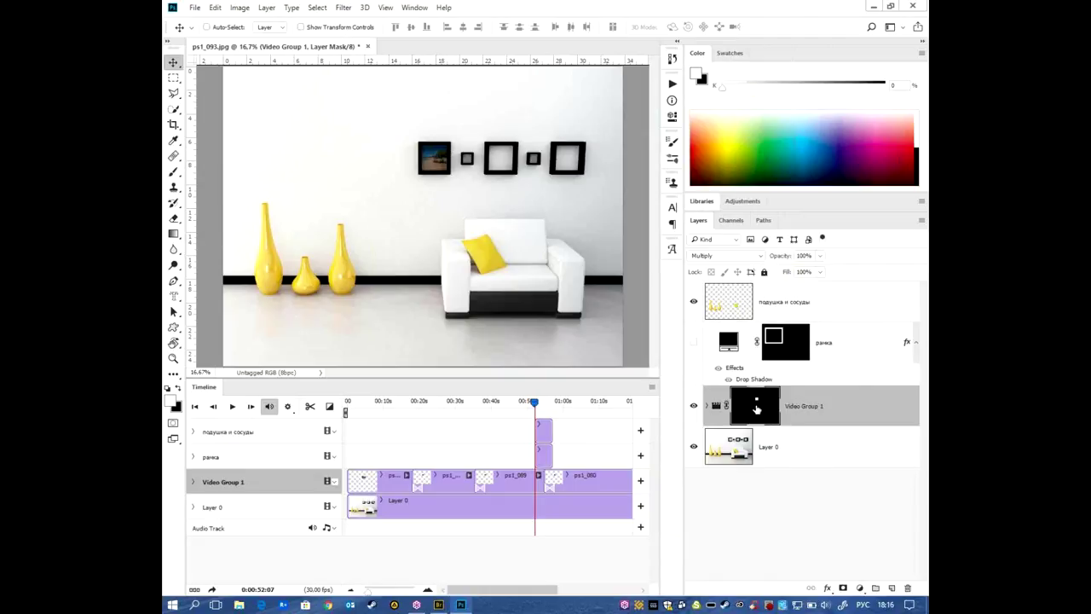
pyautogui.keyDown('shift'); pyautogui.click(757, 409); pyautogui.keyUp('shift')
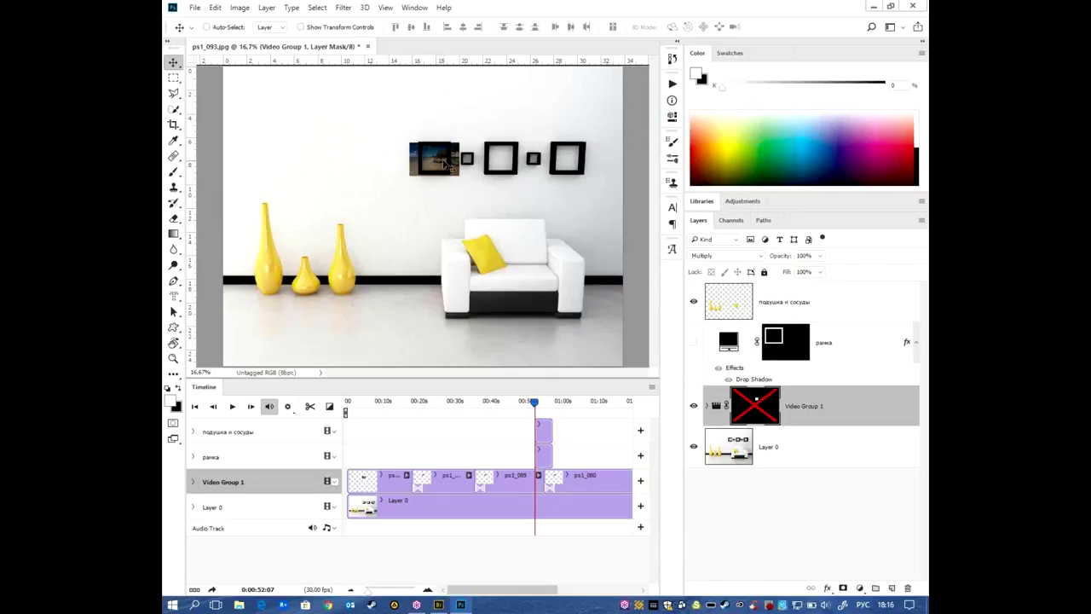
pyautogui.keyDown('shift'); pyautogui.click(756, 418); pyautogui.keyUp('shift')
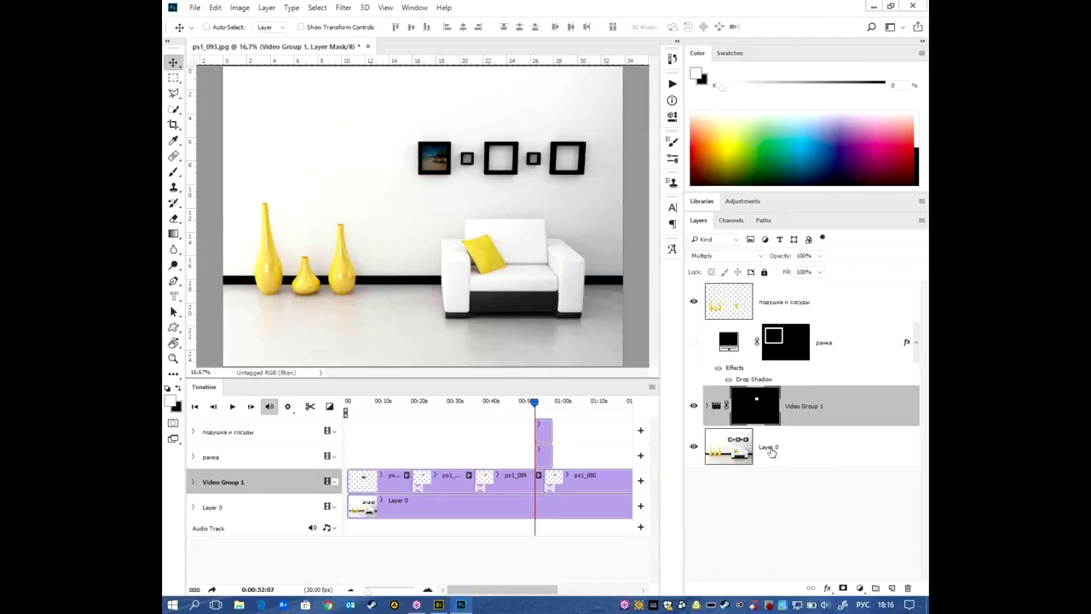
pyautogui.press('ctrl')
pyautogui.click(226, 457)
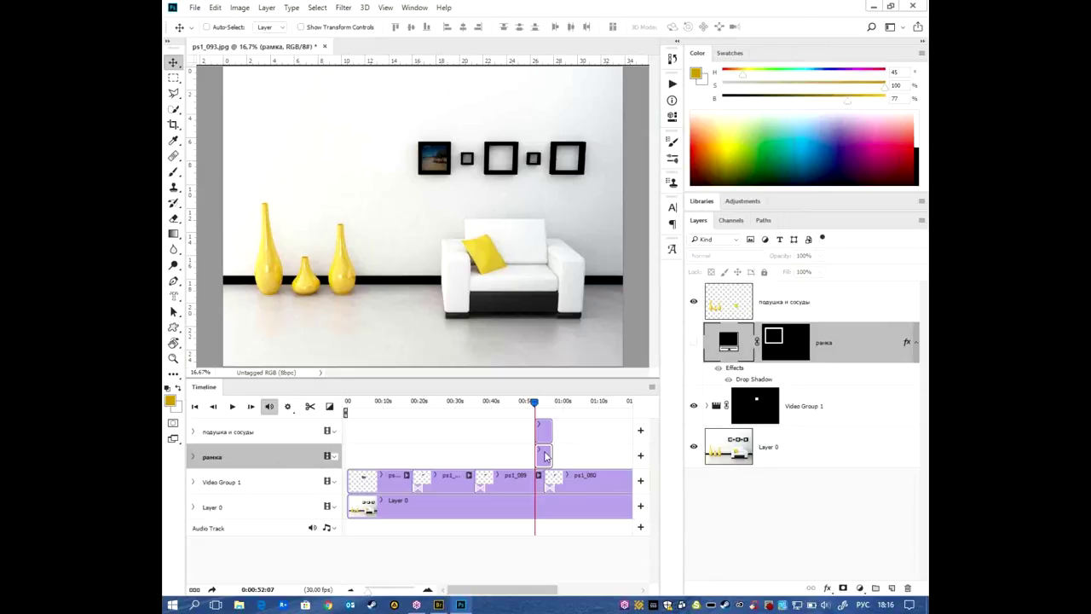
pyautogui.moveTo(471, 477)
pyautogui.mouseDown()
pyautogui.moveTo(488, 465)
pyautogui.moveTo(465, 486)
pyautogui.mouseUp()
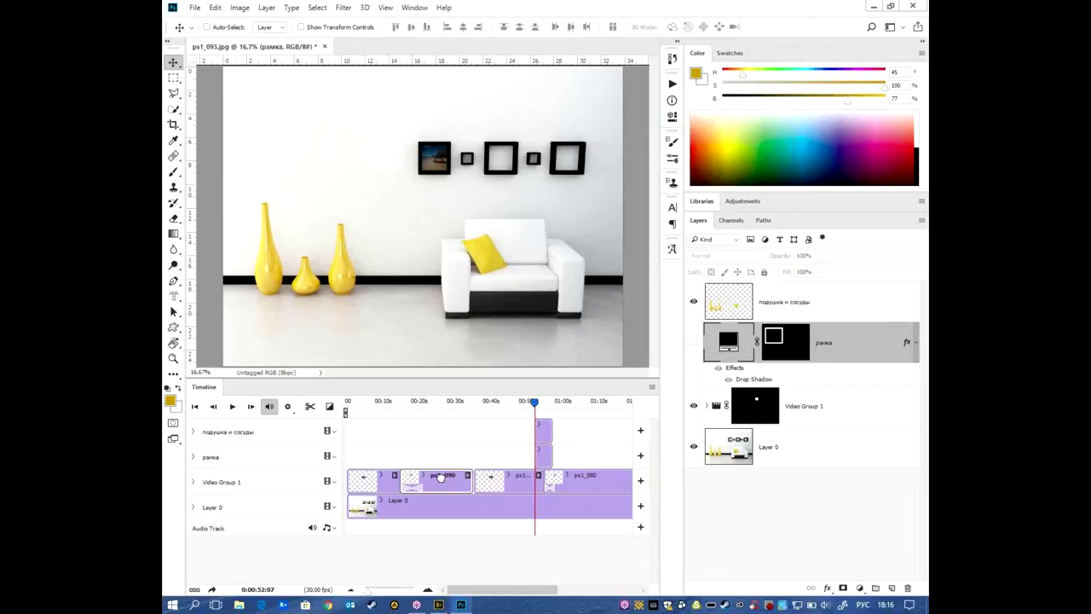
# - Select the подушка и сосуды layer, make рамка visible again, and scrub to about 0:55
pyautogui.click(558, 453)
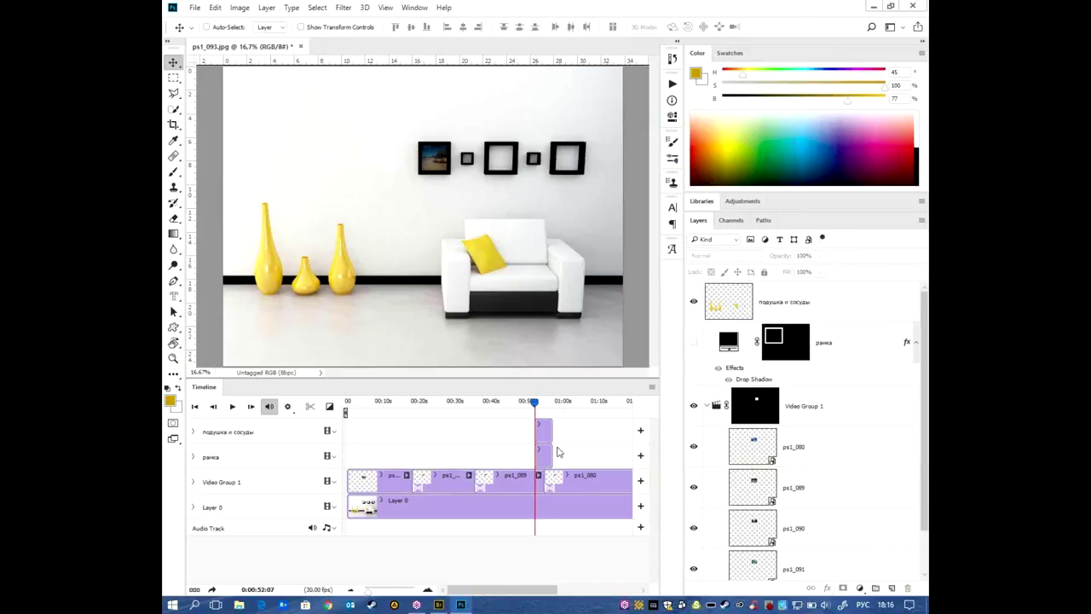
pyautogui.click(546, 437)
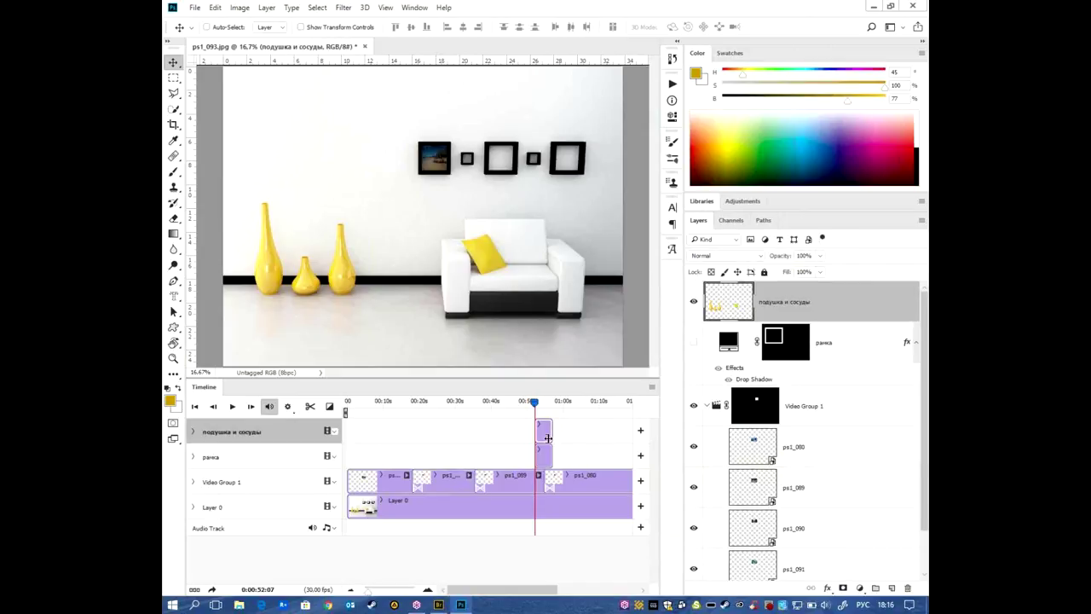
pyautogui.moveTo(536, 405); pyautogui.dragTo(562, 406)
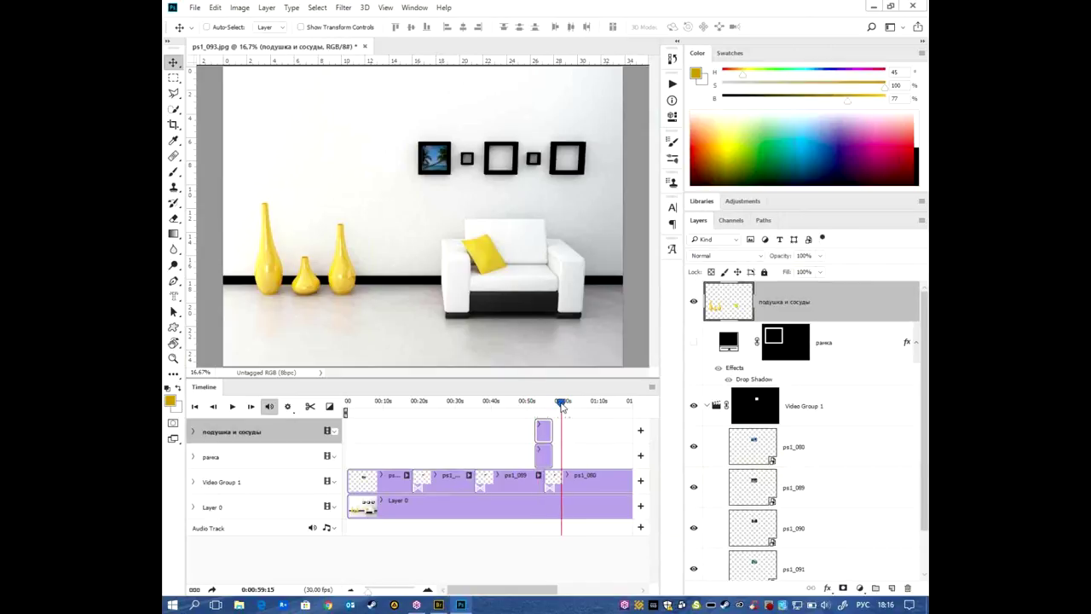
pyautogui.moveTo(563, 410); pyautogui.dragTo(551, 405)
pyautogui.click(693, 342)
pyautogui.moveTo(552, 402); pyautogui.dragTo(562, 404)
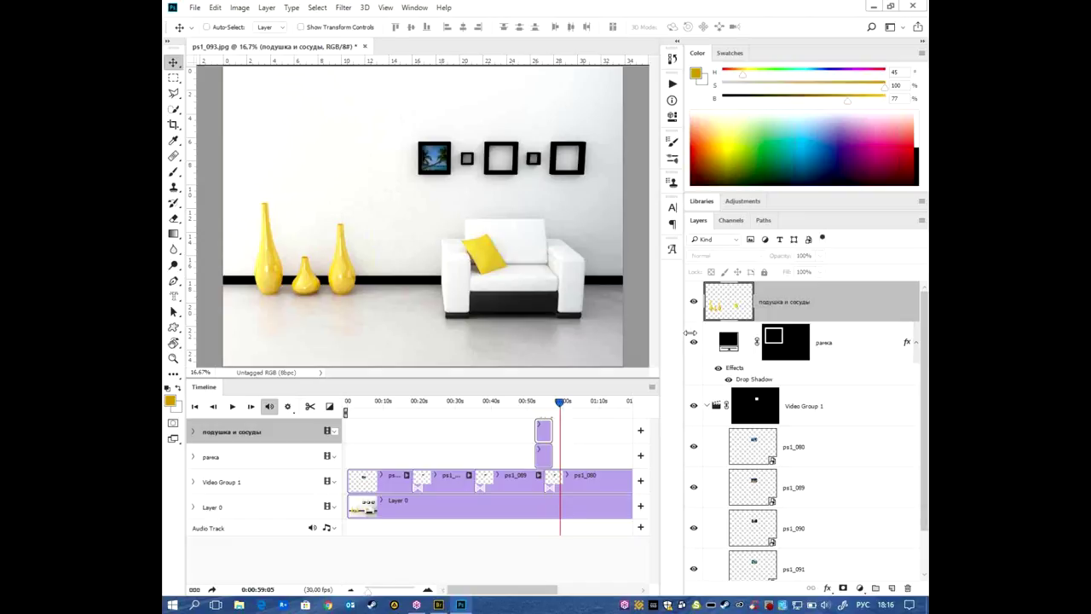
# - Widen the workspace and stretch the рамка and подушка и сосуды clips from timeline start to end
pyautogui.moveTo(683, 333); pyautogui.dragTo(925, 337)
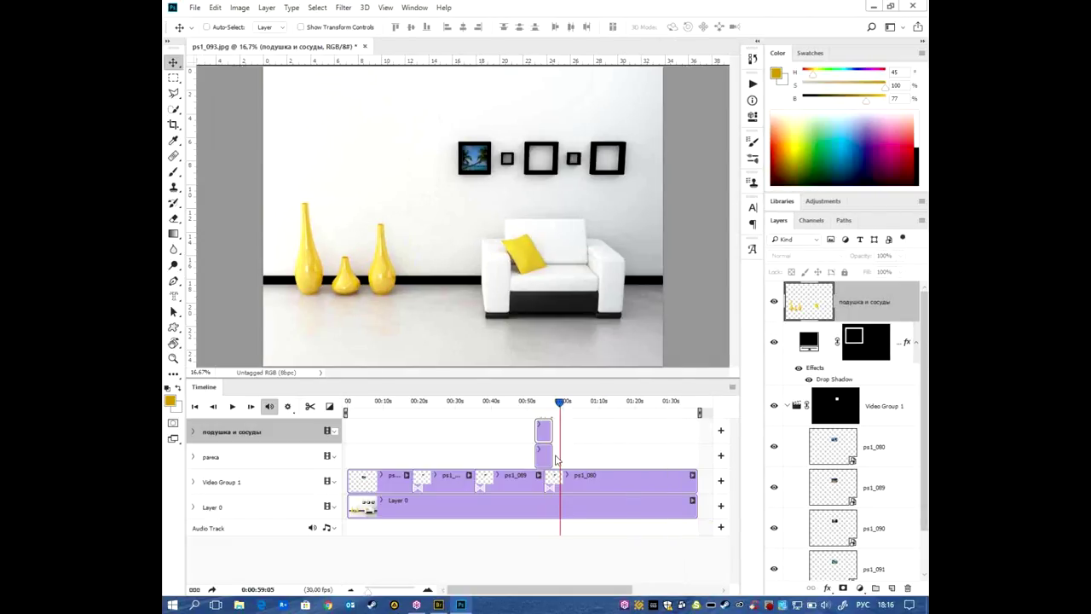
pyautogui.moveTo(553, 456); pyautogui.dragTo(697, 455)
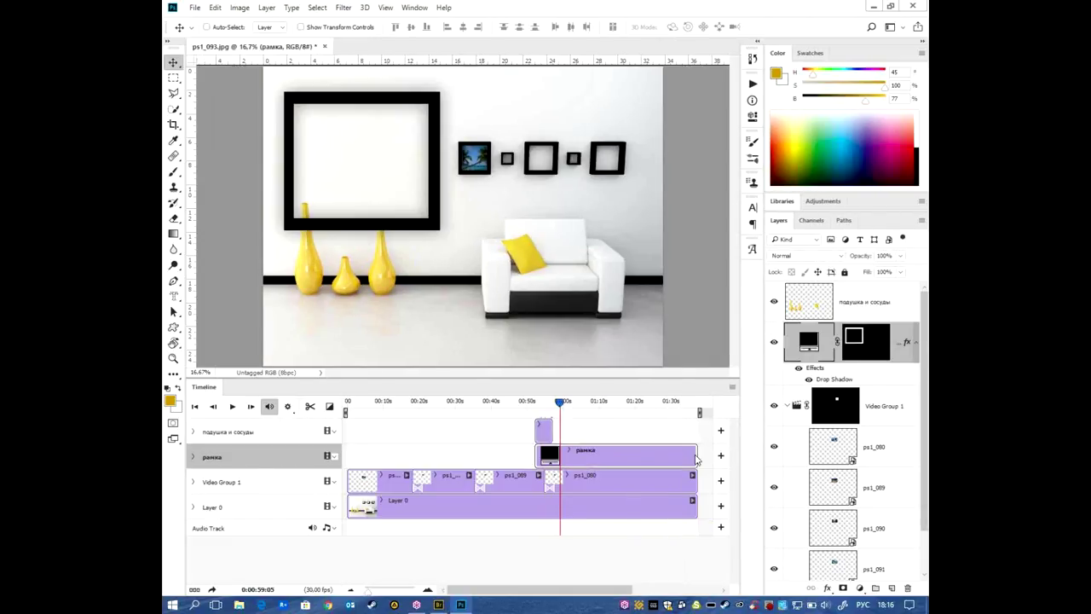
pyautogui.moveTo(535, 454); pyautogui.dragTo(348, 455)
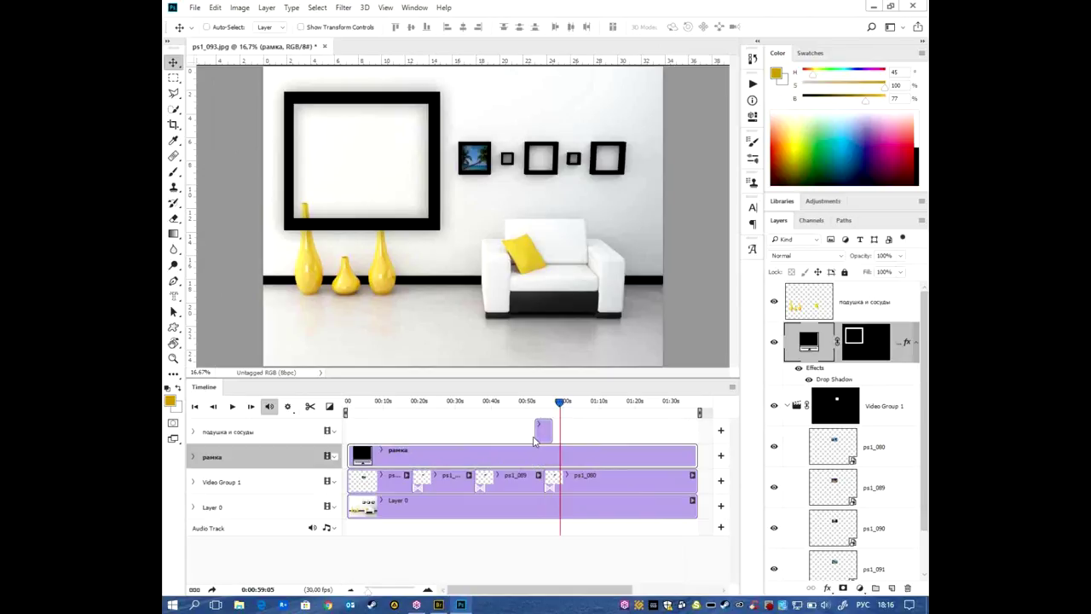
pyautogui.click(535, 430)
pyautogui.moveTo(535, 431); pyautogui.dragTo(348, 430)
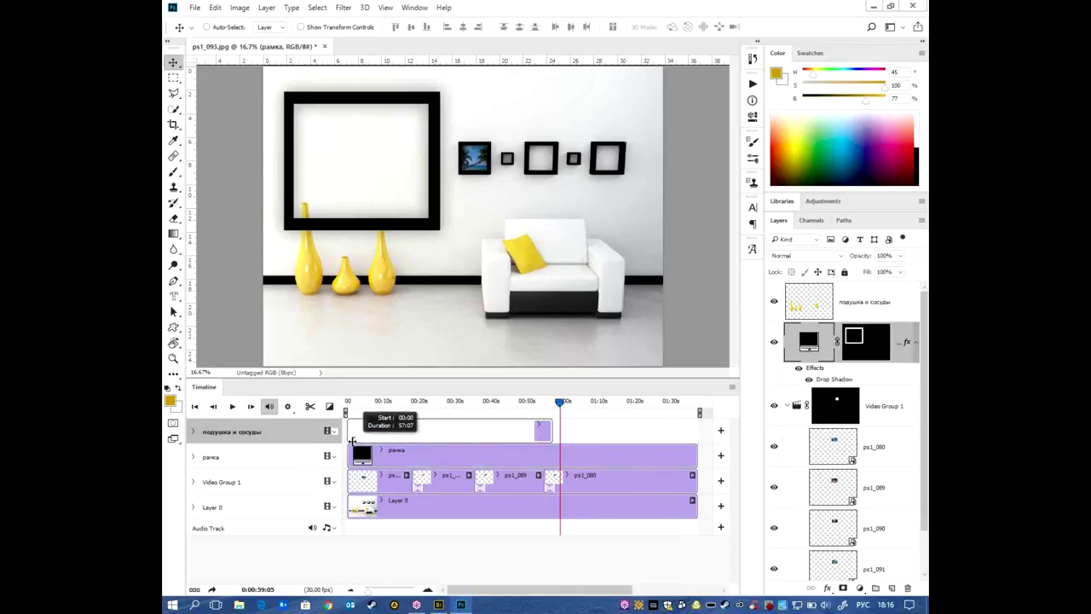
pyautogui.moveTo(548, 431); pyautogui.dragTo(697, 431)
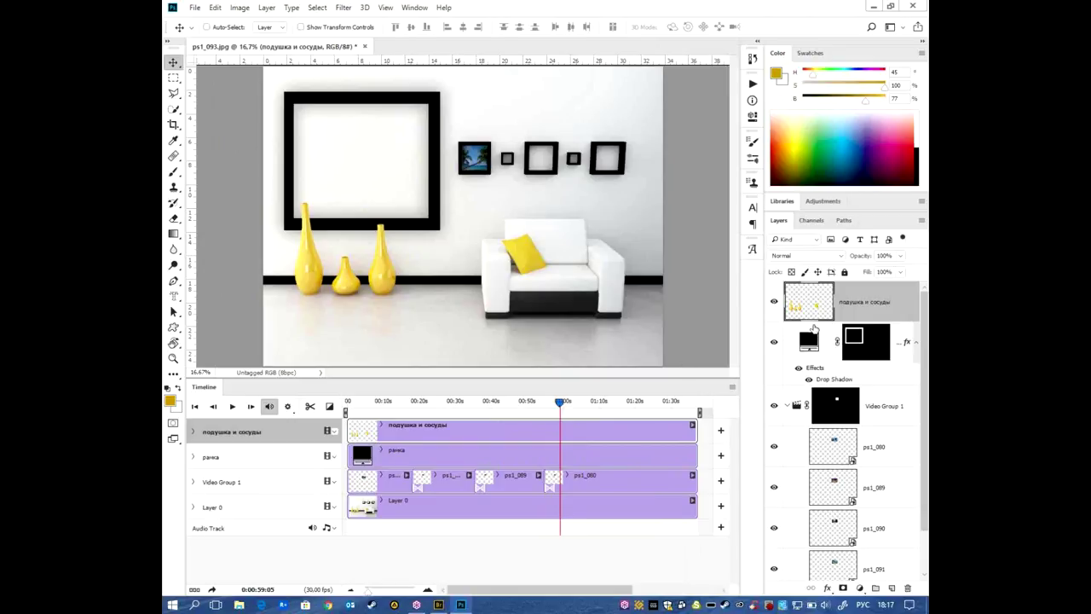
# - Toggle рамка visibility to check the black frame, select Video Group 1, and switch to Bridge
pyautogui.click(775, 342)
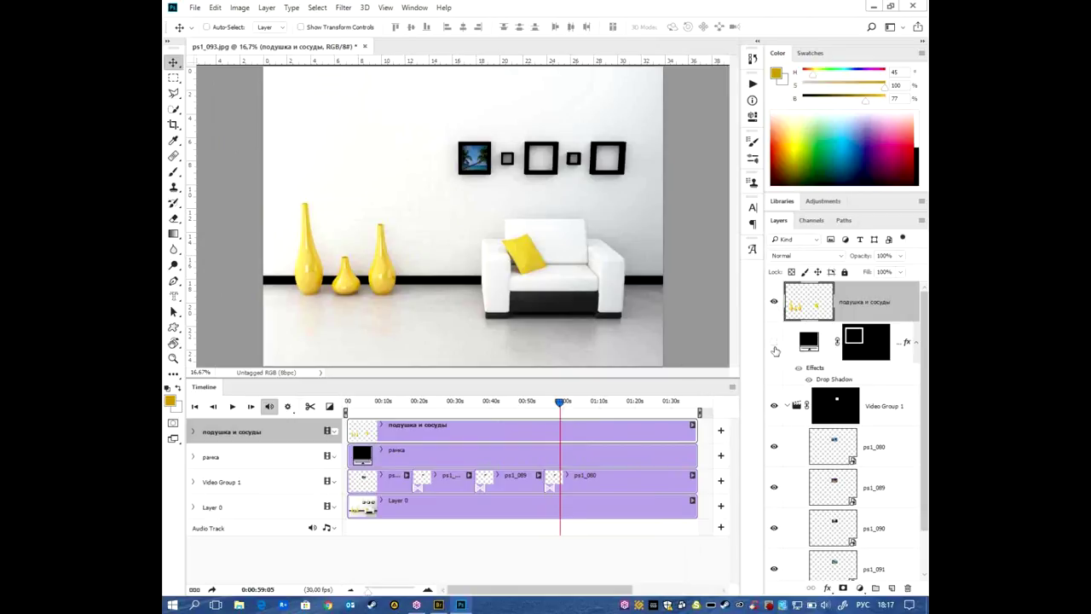
pyautogui.click(887, 371)
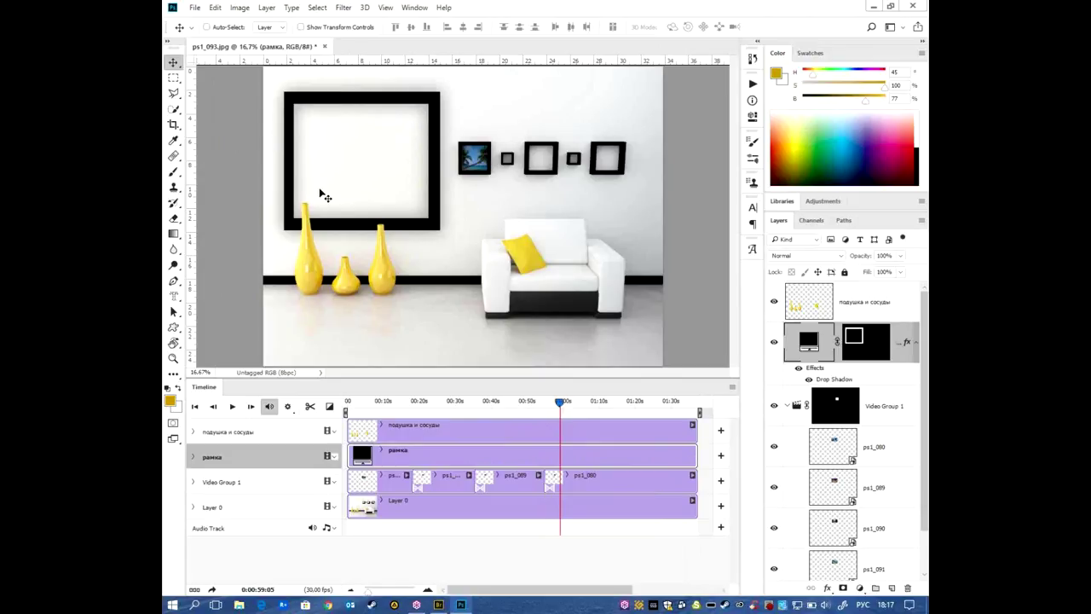
pyautogui.click(903, 406)
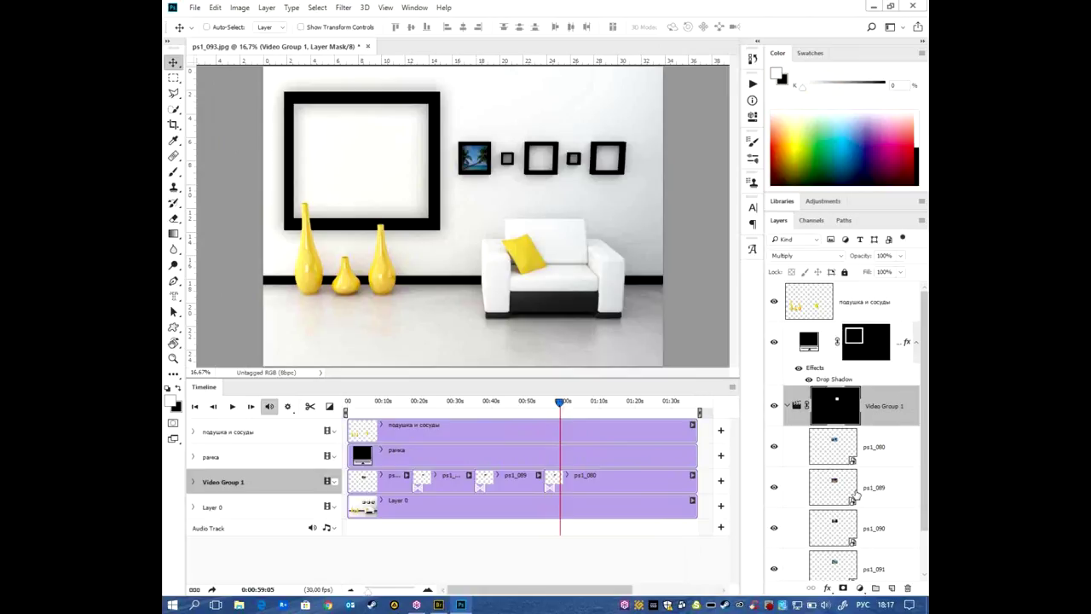
pyautogui.hotkey('alt', 'Tab')
pyautogui.hotkey('ctrl', 'Up')
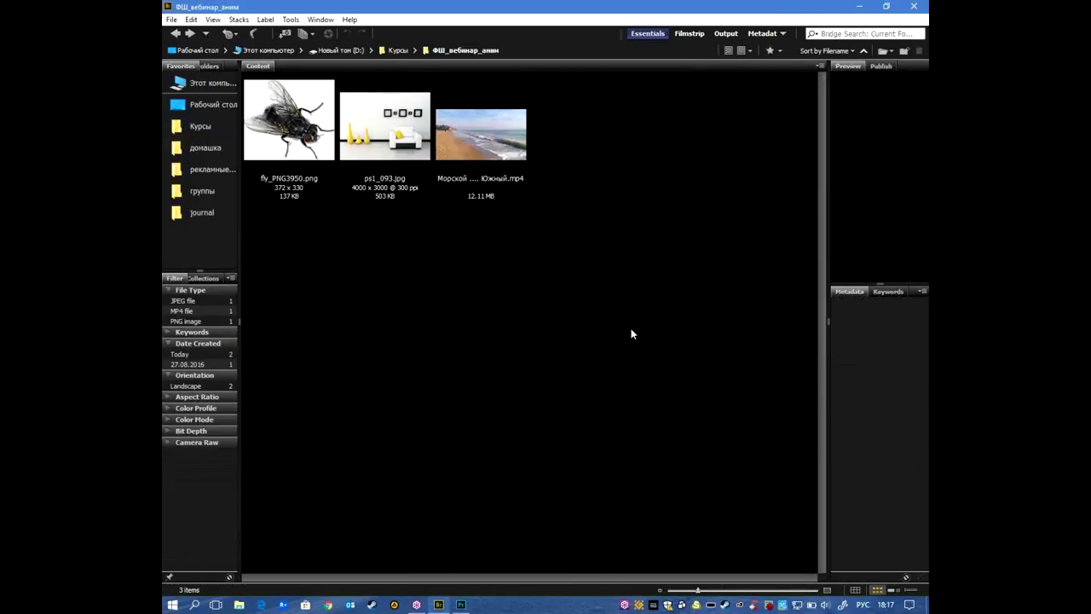
# - Pick the sea-surf mp4 video in Bridge's course folder and return to Photoshop
pyautogui.click(486, 141)
pyautogui.click(561, 267)
pyautogui.click(498, 138)
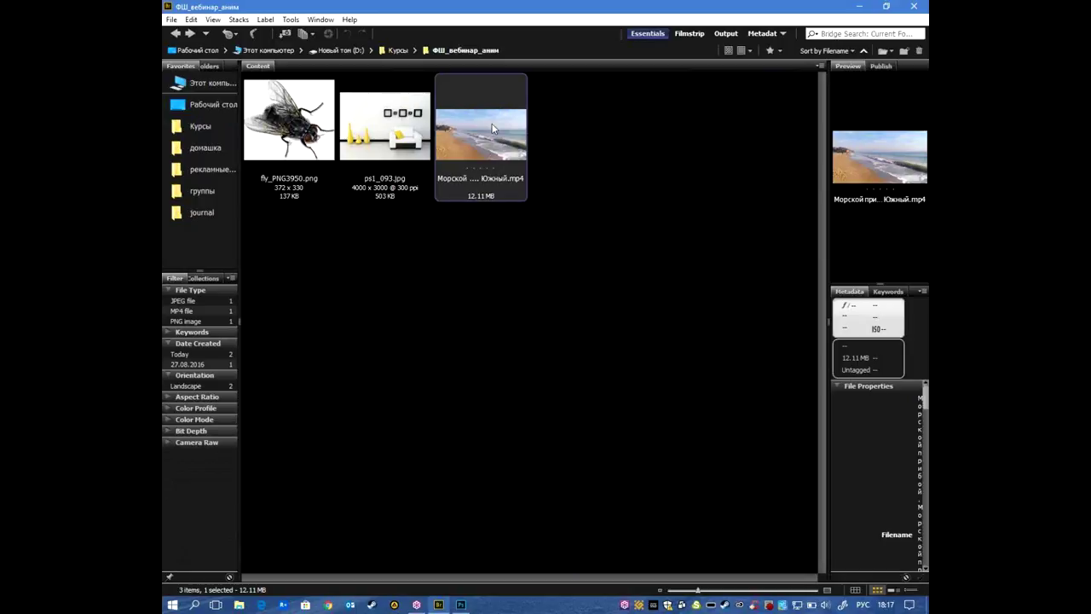
pyautogui.hotkey('alt', 'Tab')
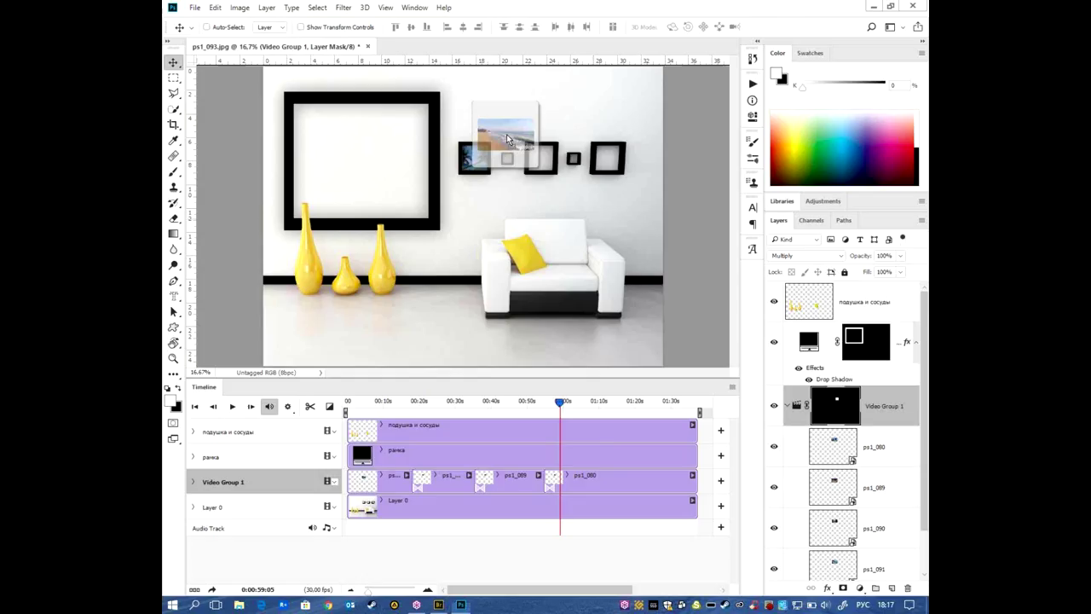
# - Place the sea-surf video on the wall interior and shrink it to fit the large black frame
pyautogui.moveTo(437, 232); pyautogui.dragTo(409, 205)
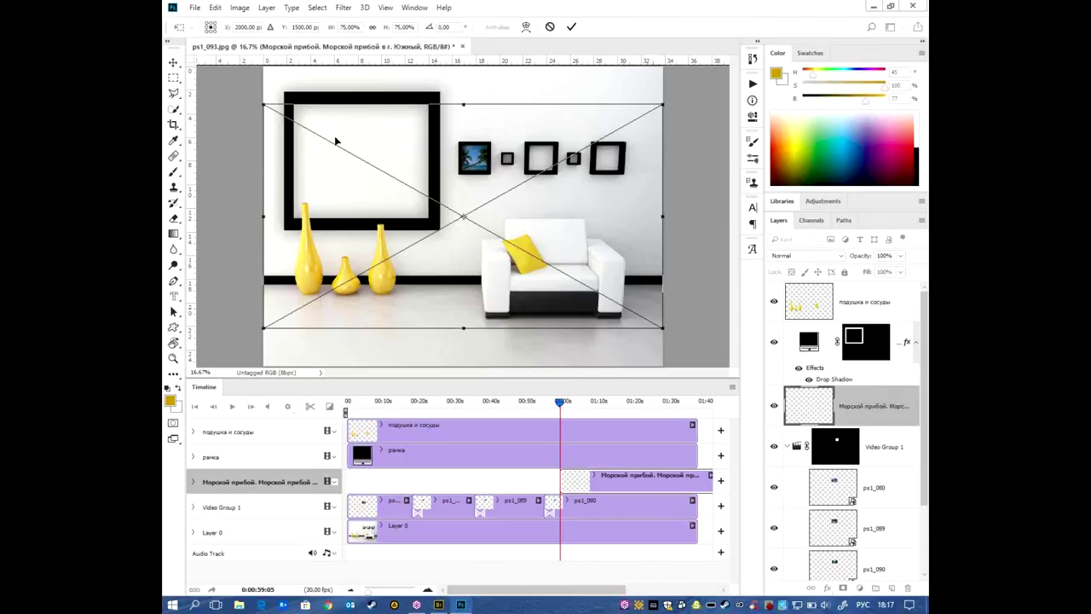
pyautogui.moveTo(666, 330); pyautogui.dragTo(430, 197)
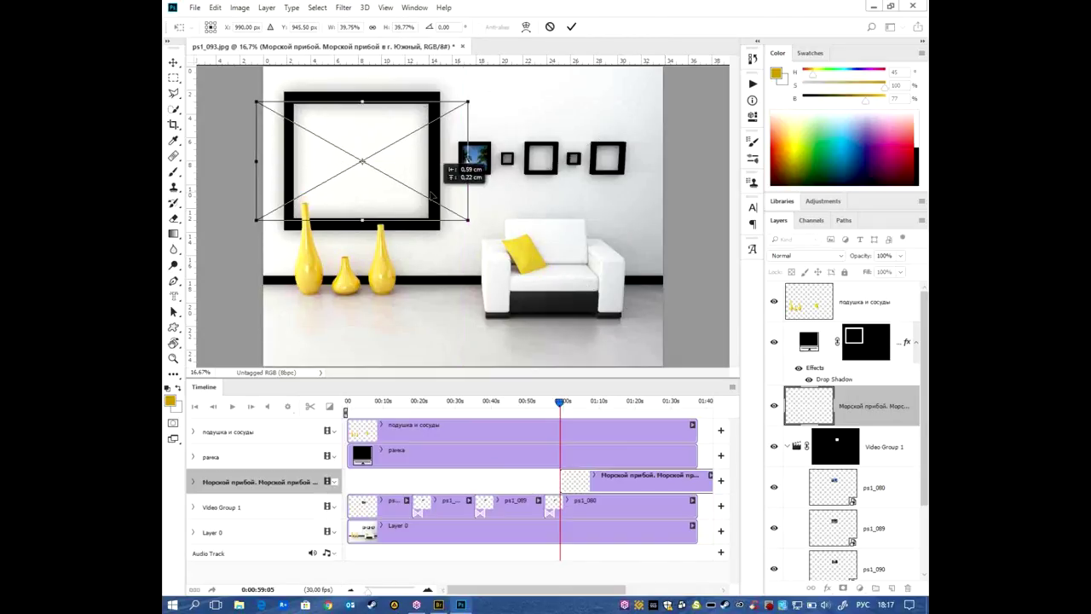
pyautogui.press('Return')
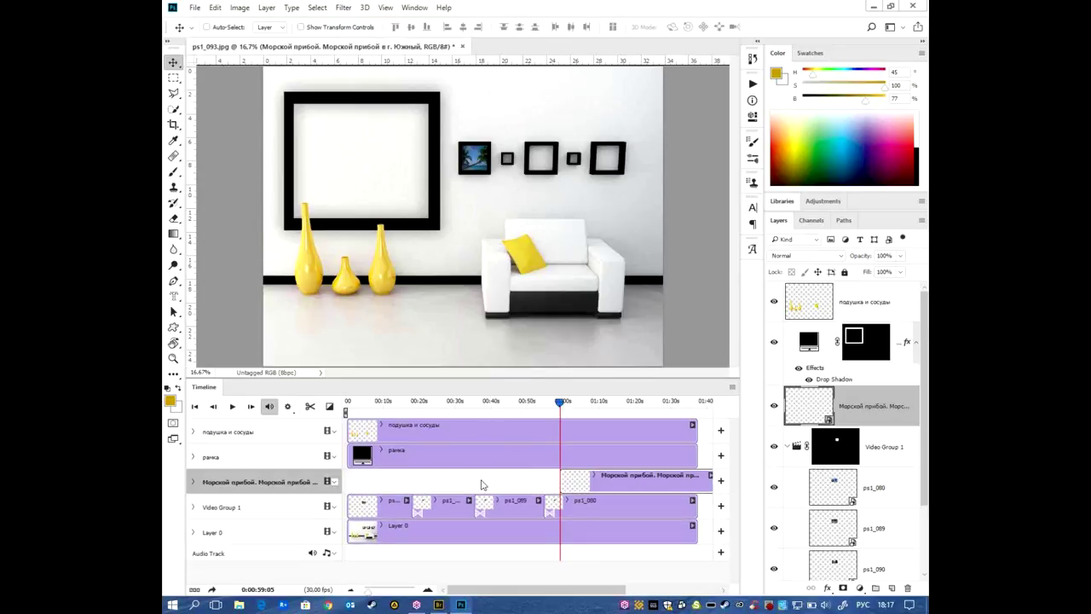
# - Slide the Морской прибой clip earlier so it starts around 0:27
pyautogui.moveTo(478, 480); pyautogui.dragTo(409, 486)
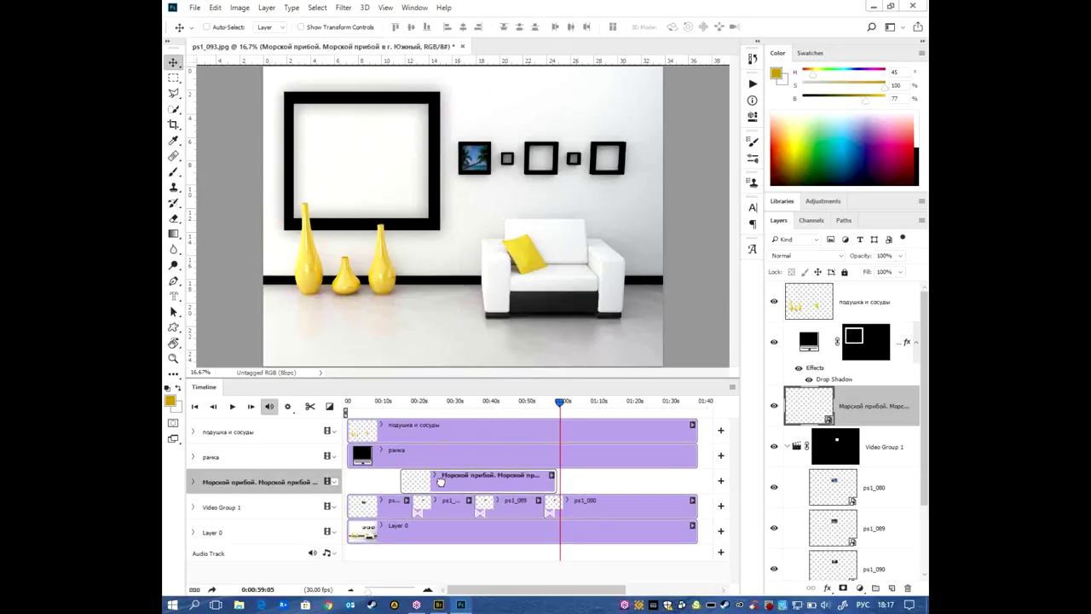
pyautogui.moveTo(402, 487)
pyautogui.mouseDown()
pyautogui.moveTo(597, 488)
pyautogui.moveTo(545, 486)
pyautogui.mouseUp()
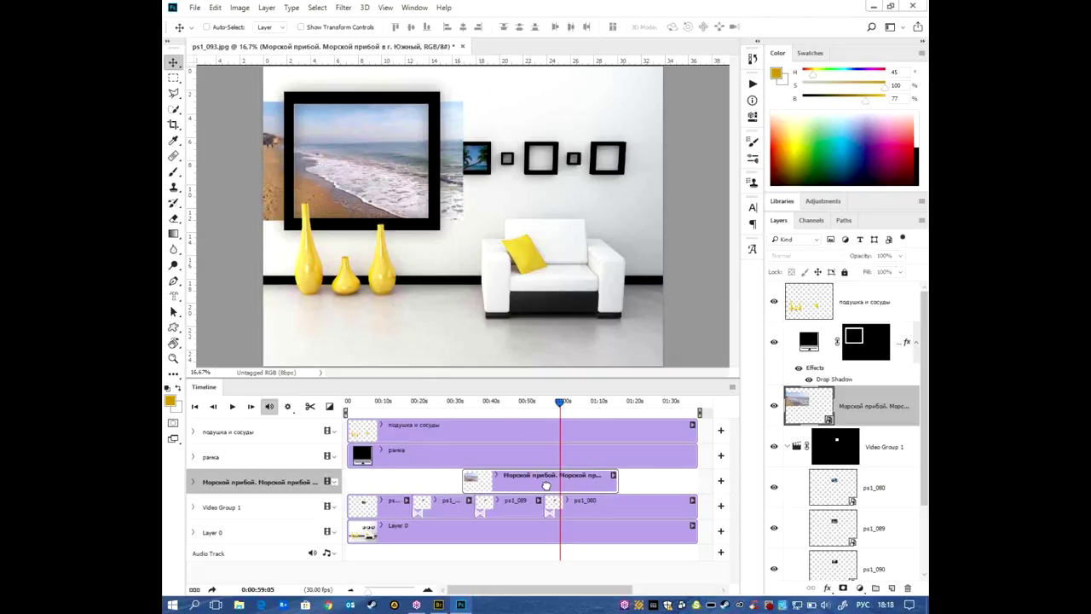
pyautogui.moveTo(546, 486); pyautogui.dragTo(537, 486)
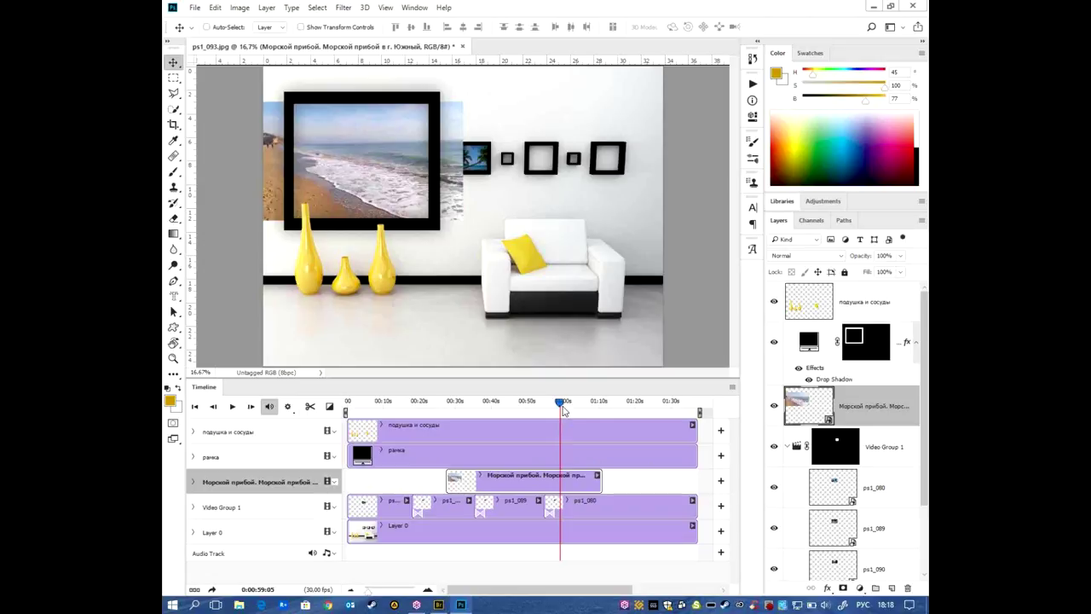
# - Step the playhead back a few seconds and play a preview of the timeline
pyautogui.hotkey('shift', 'Left')
pyautogui.hotkey('shift', 'Left')
pyautogui.hotkey('shift', 'Left')
pyautogui.hotkey('shift', 'Left')
pyautogui.hotkey('shift', 'Left')
pyautogui.hotkey('shift', 'Left')
pyautogui.hotkey('shift', 'Left')
pyautogui.hotkey('shift', 'Left')
pyautogui.hotkey('shift', 'Left')
pyautogui.hotkey('shift', 'Left')
pyautogui.hotkey('shift', 'Left')
pyautogui.hotkey('shift', 'Left')
pyautogui.hotkey('shift', 'Left')
pyautogui.hotkey('shift', 'Left')
pyautogui.hotkey('shift', 'Left')
pyautogui.hotkey('shift', 'Left')
pyautogui.hotkey('shift', 'Left')
pyautogui.hotkey('shift', 'Left')
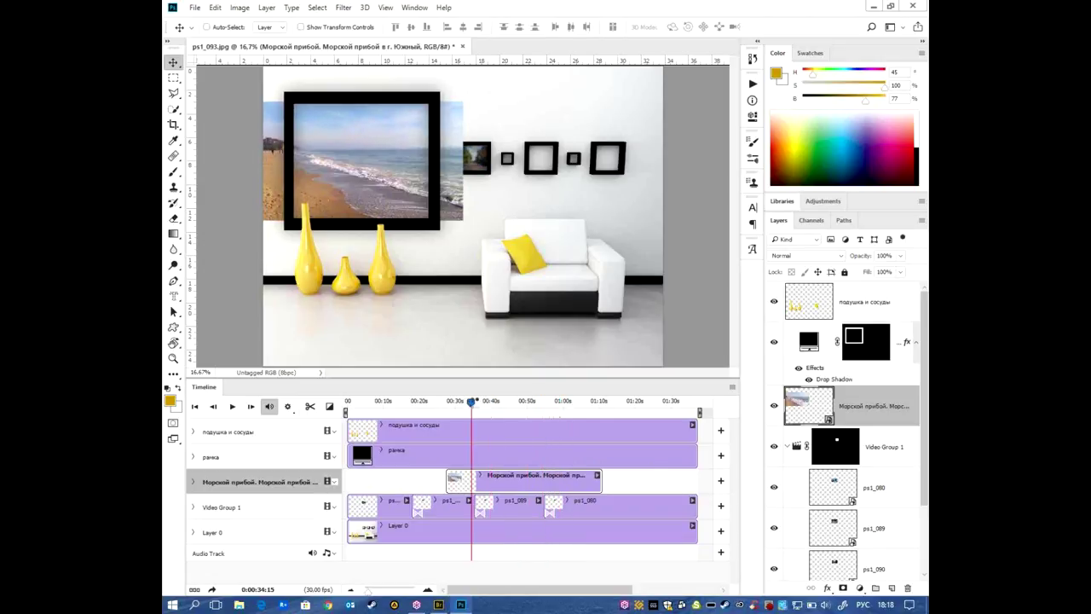
pyautogui.press('space')
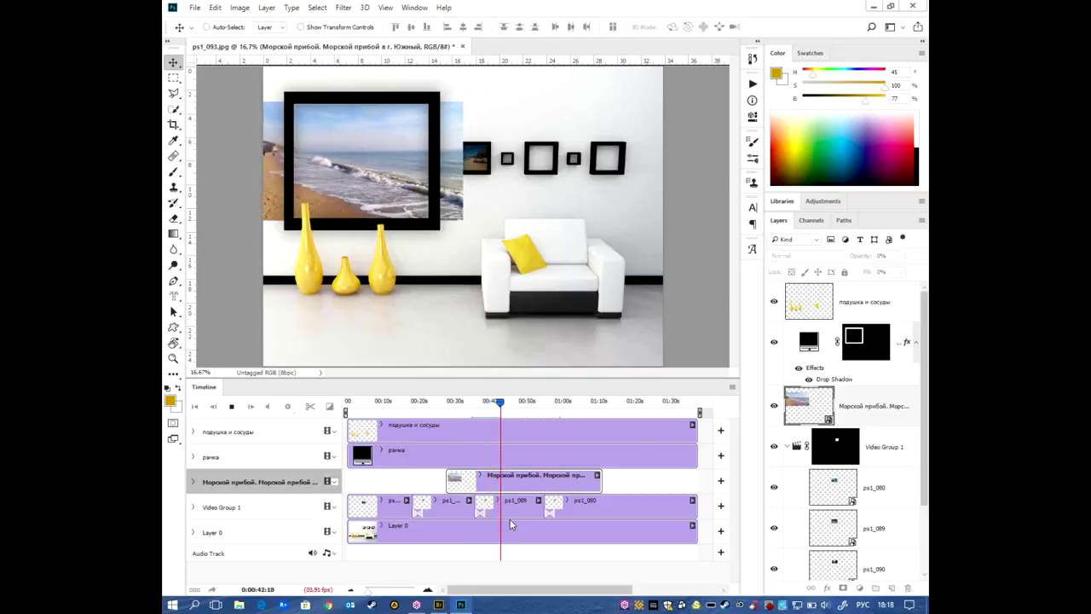
pyautogui.press('space')
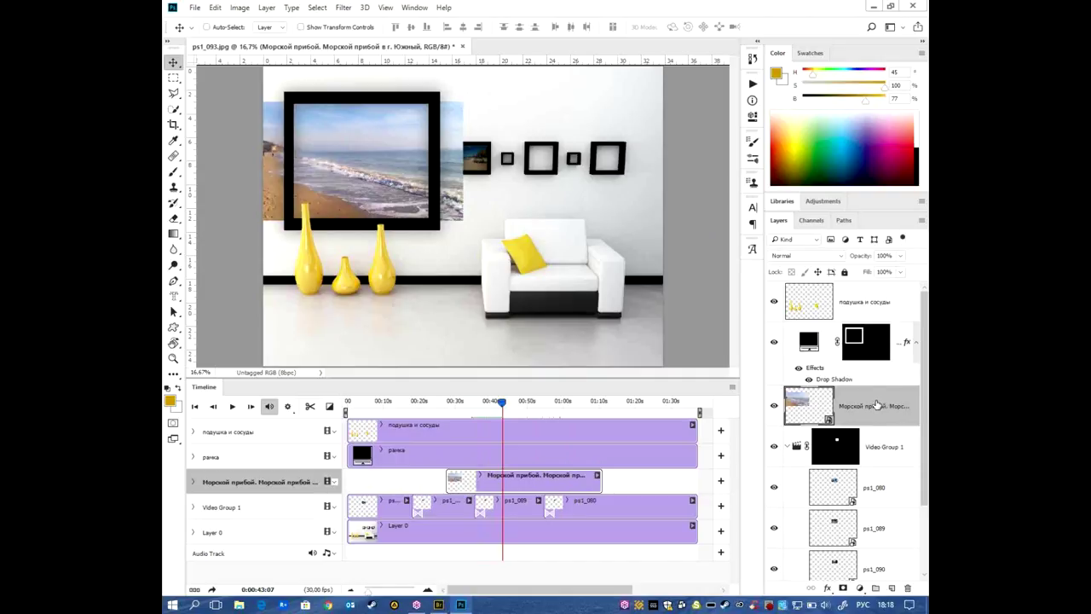
pyautogui.click(173, 78)
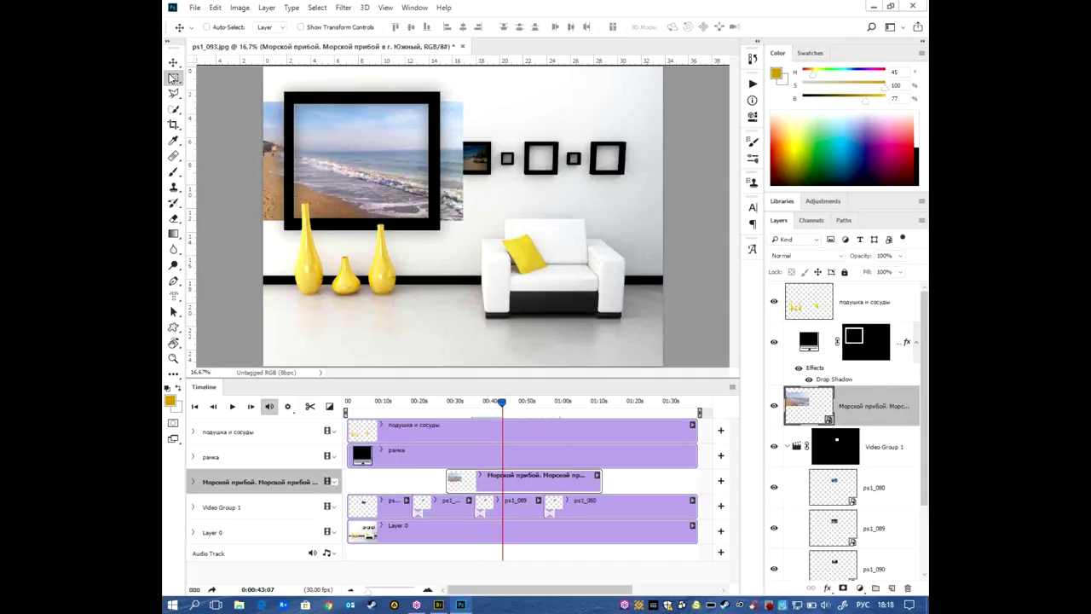
# - Mask the sea-surf layer to the large frame's opening and set its blend mode to Multiply
pyautogui.moveTo(286, 95); pyautogui.dragTo(439, 228)
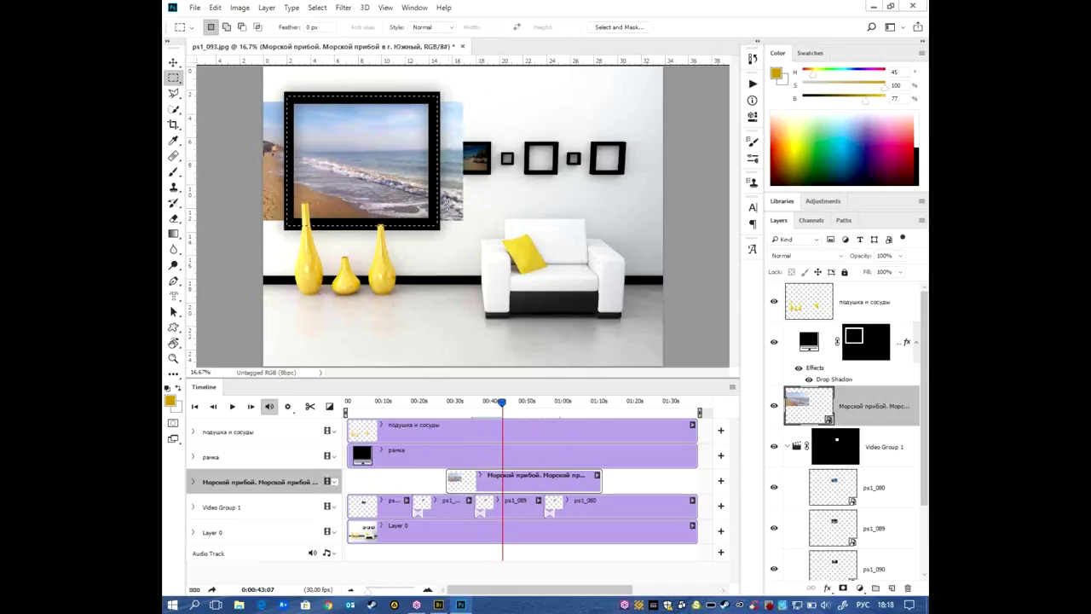
pyautogui.click(843, 588)
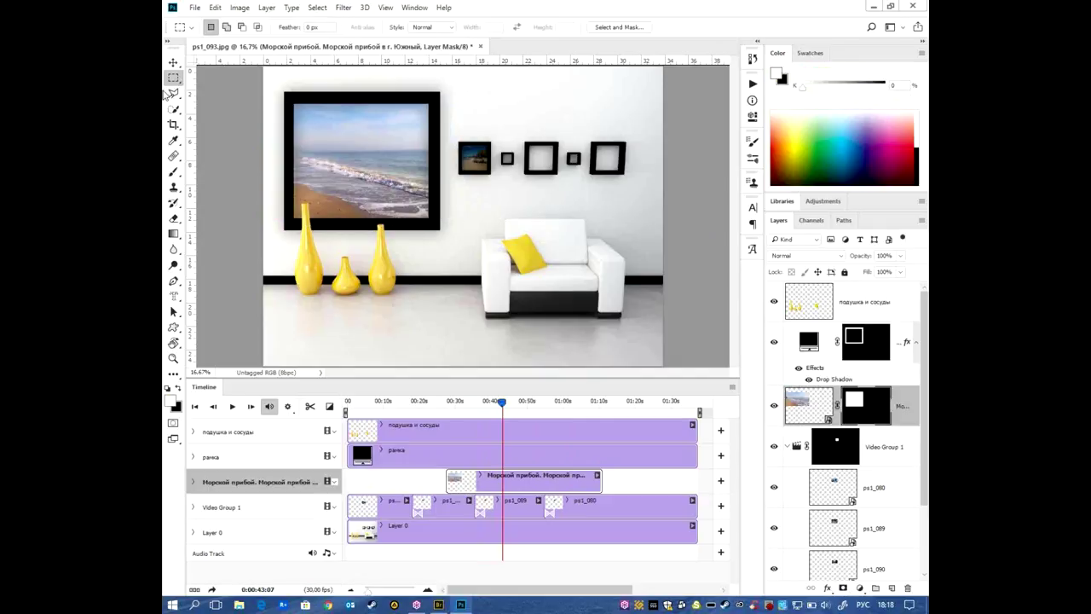
pyautogui.click(172, 65)
pyautogui.click(827, 410)
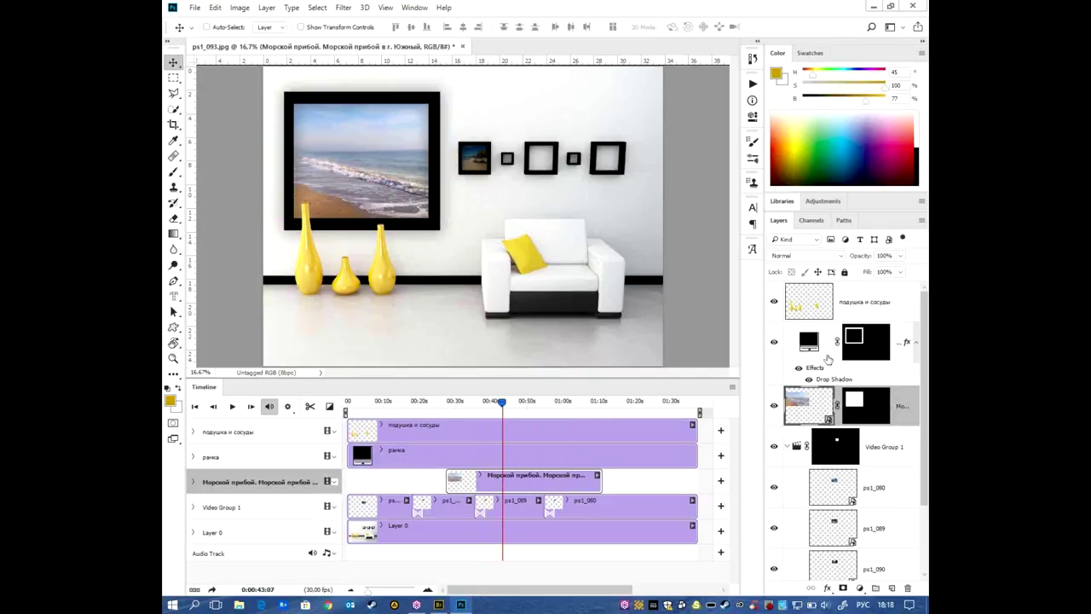
pyautogui.click(831, 256)
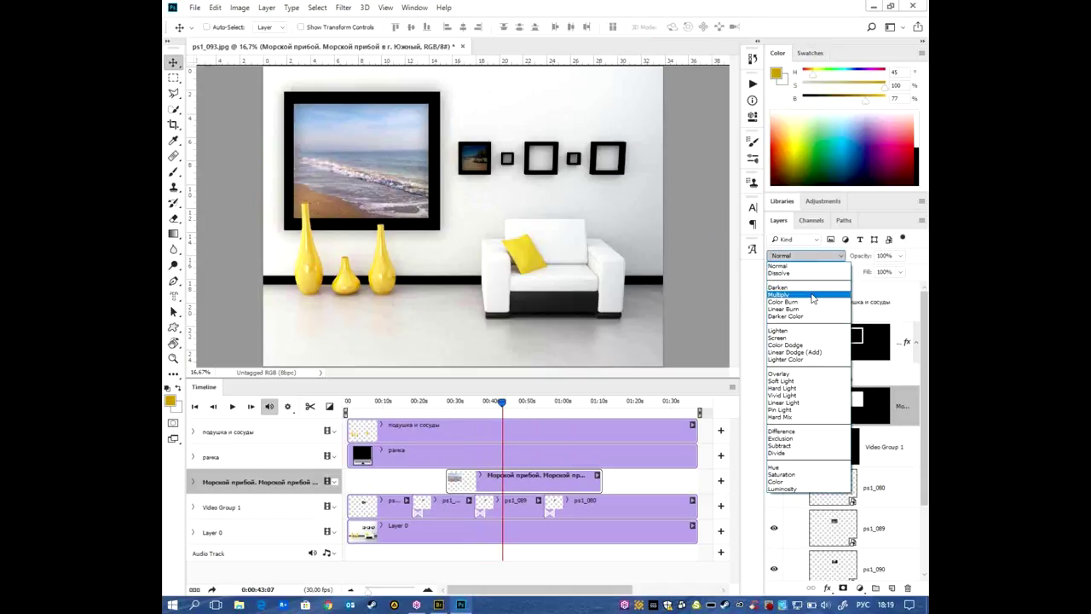
pyautogui.click(789, 294)
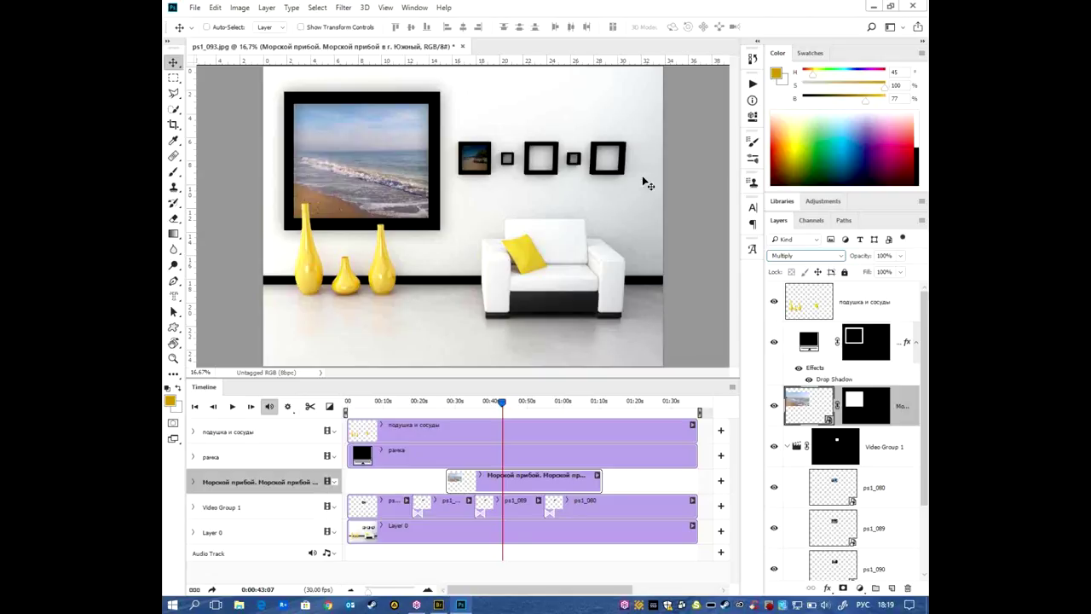
pyautogui.click(232, 406)
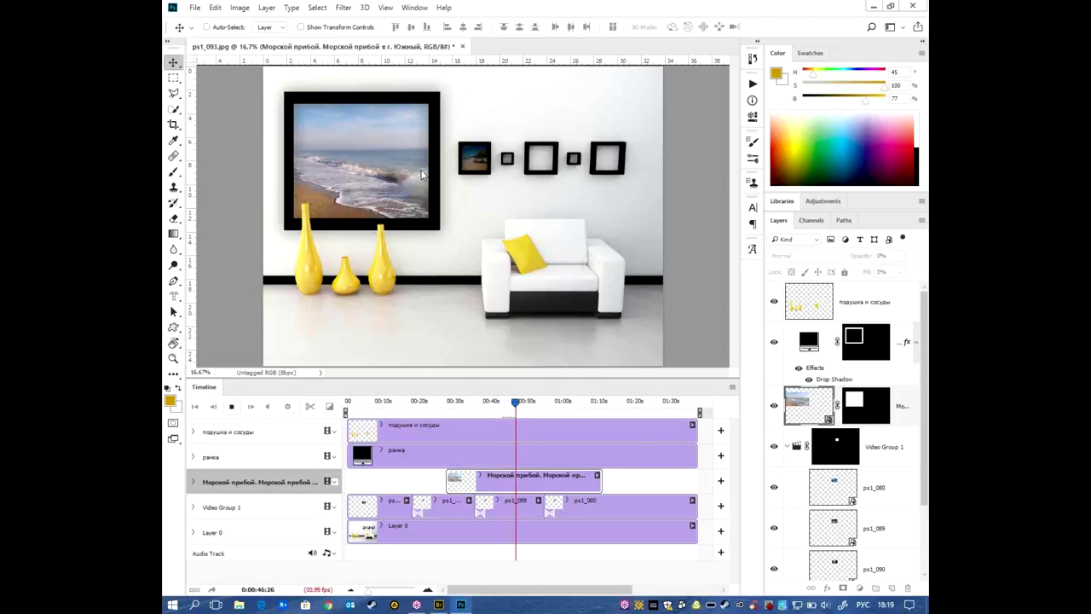
pyautogui.press('space')
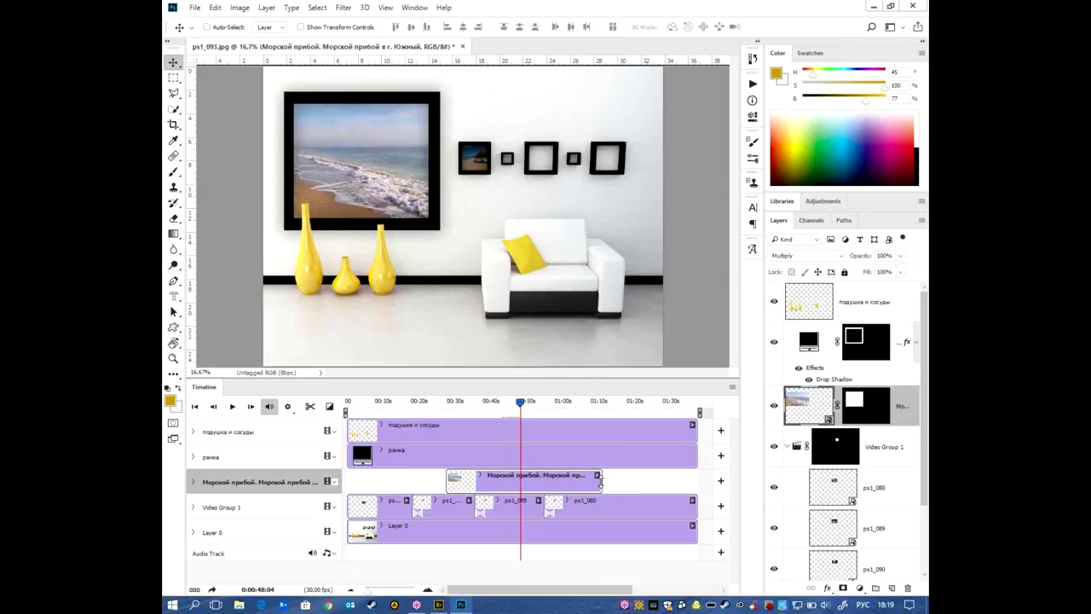
pyautogui.moveTo(598, 479); pyautogui.dragTo(523, 480)
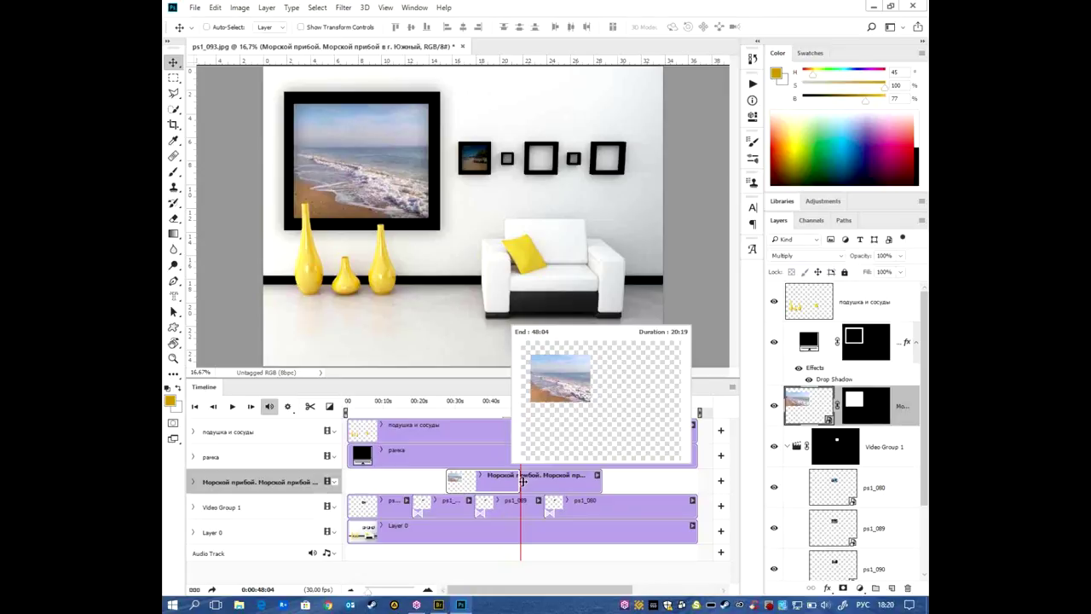
pyautogui.moveTo(522, 480); pyautogui.dragTo(602, 486)
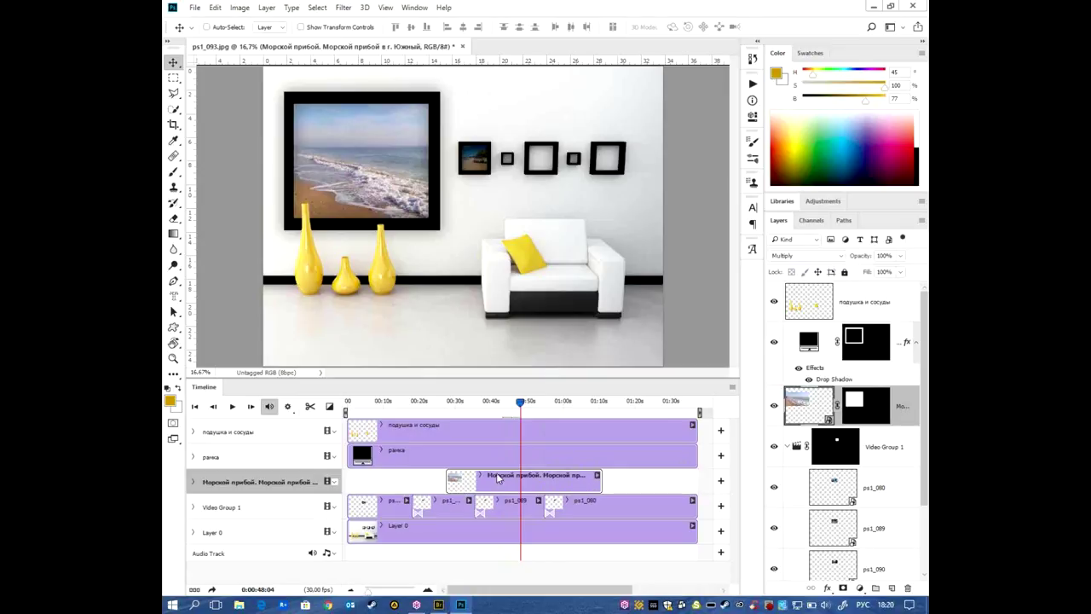
pyautogui.moveTo(470, 482); pyautogui.dragTo(649, 482)
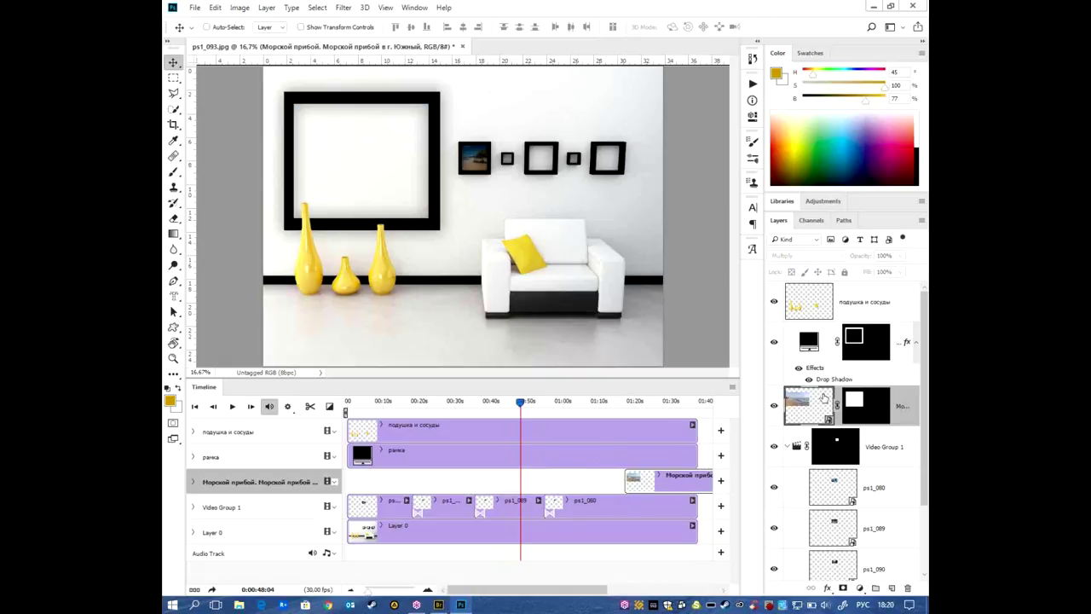
pyautogui.press('ctrl')
pyautogui.hotkey('ctrl', 'z')
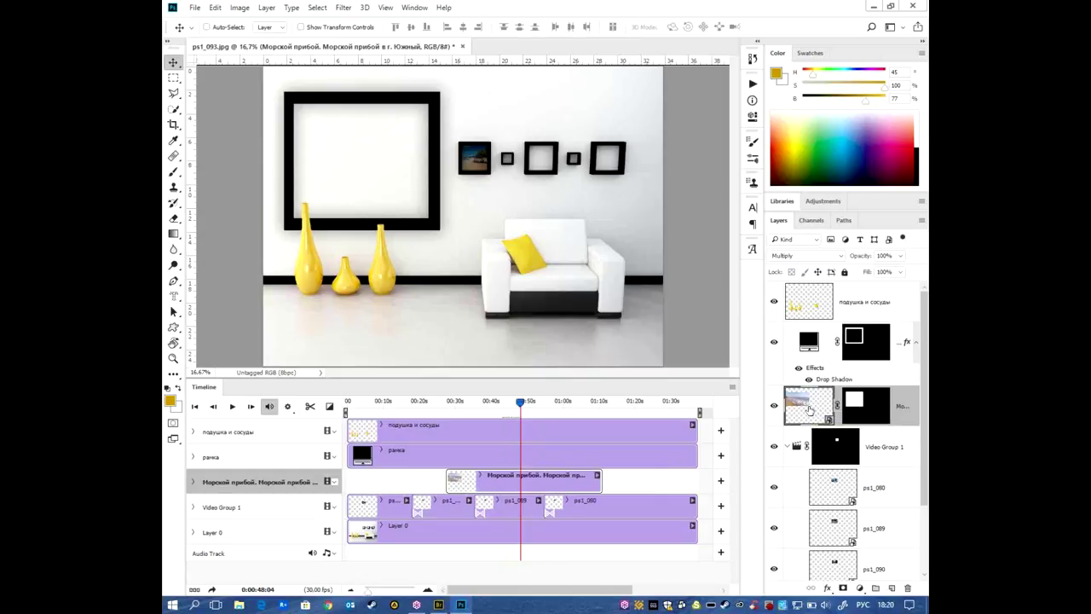
pyautogui.moveTo(523, 410); pyautogui.dragTo(511, 412)
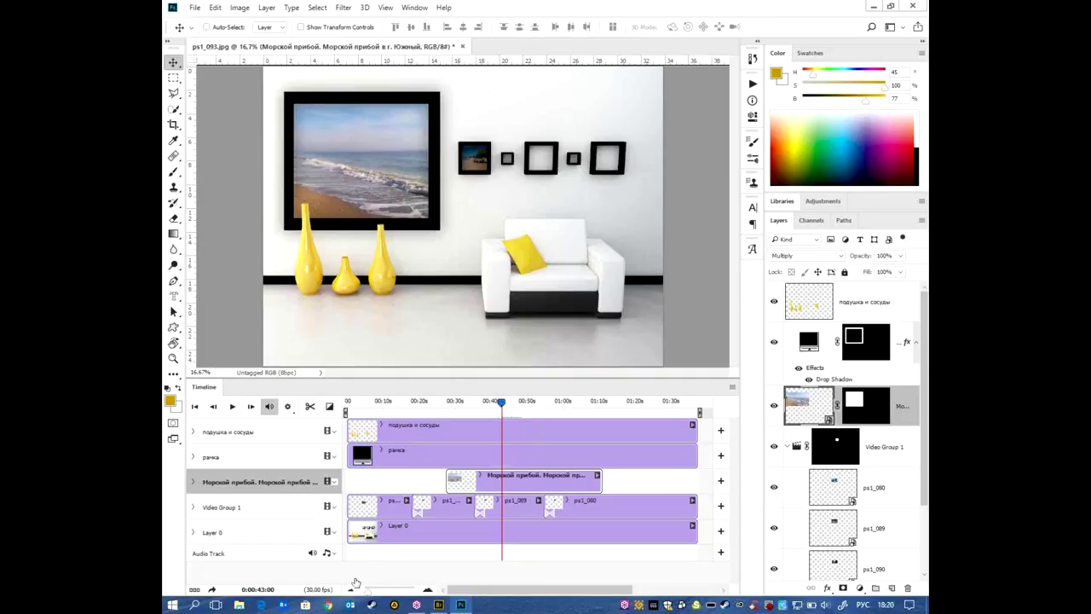
# - Switch to Bridge and bring up the wall interior image ps1_093.jpg
pyautogui.click(435, 605)
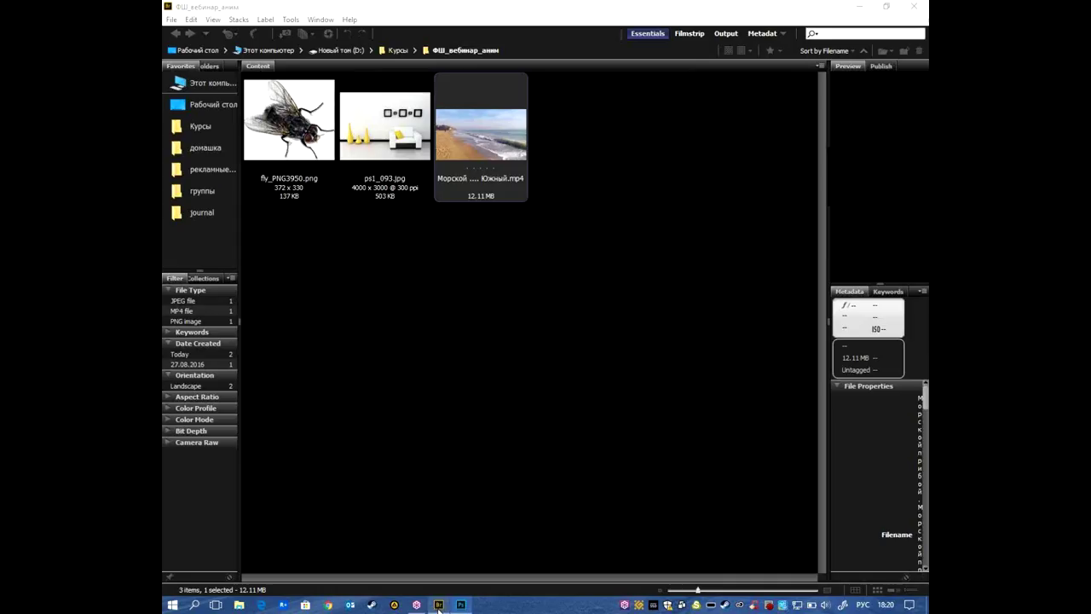
pyautogui.click(433, 349)
pyautogui.click(386, 120)
pyautogui.doubleClick(385, 120)
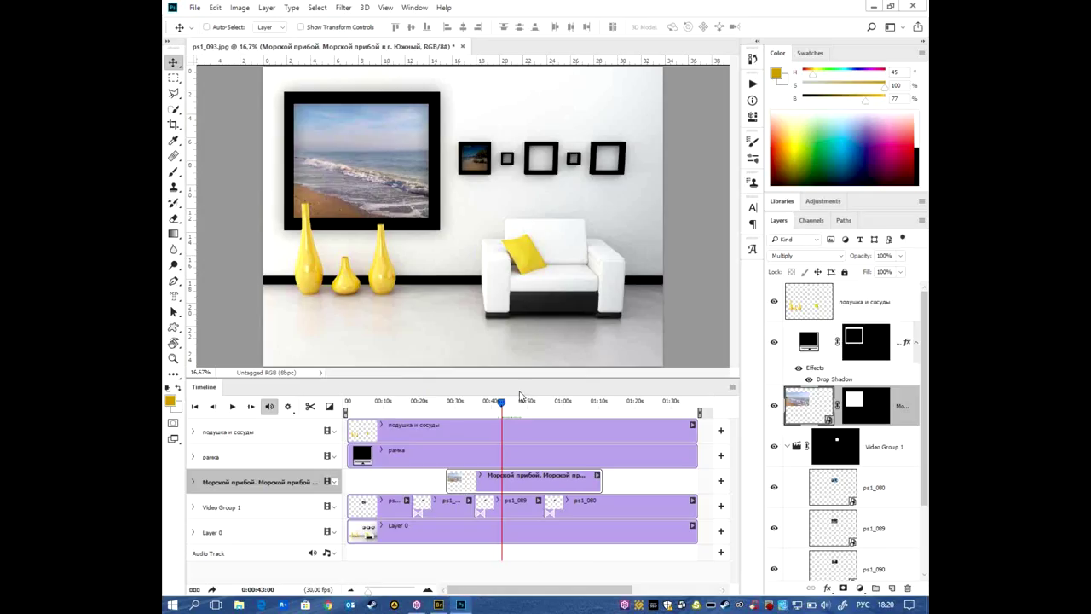
# - In Bridge, go up to Курсы, open the фш1 folder and select ps1_012.jpg
pyautogui.click(439, 605)
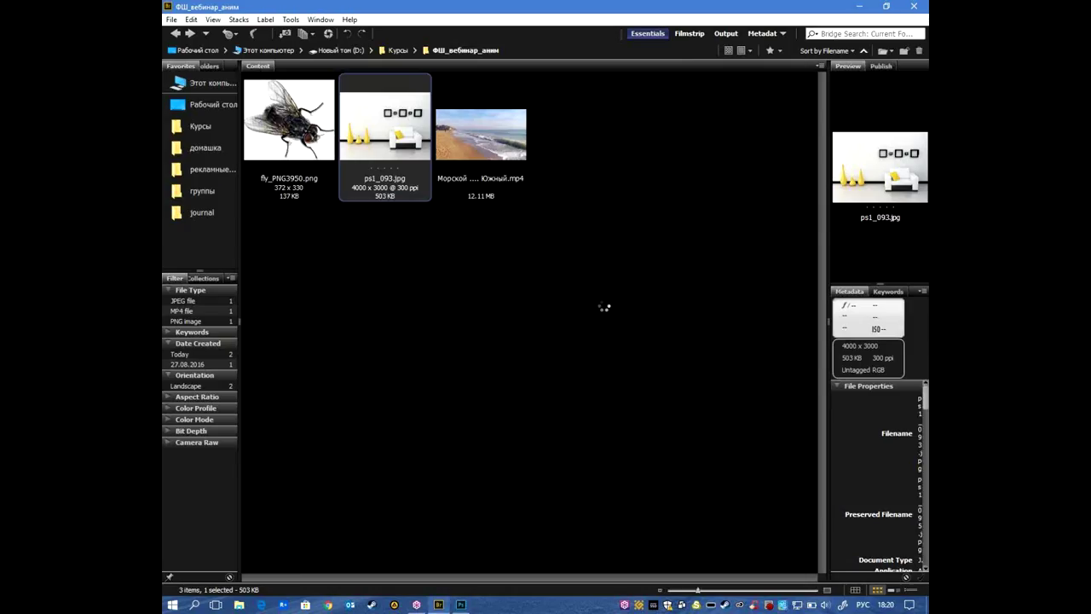
pyautogui.doubleClick(603, 305)
pyautogui.hotkey('ctrl', '[')
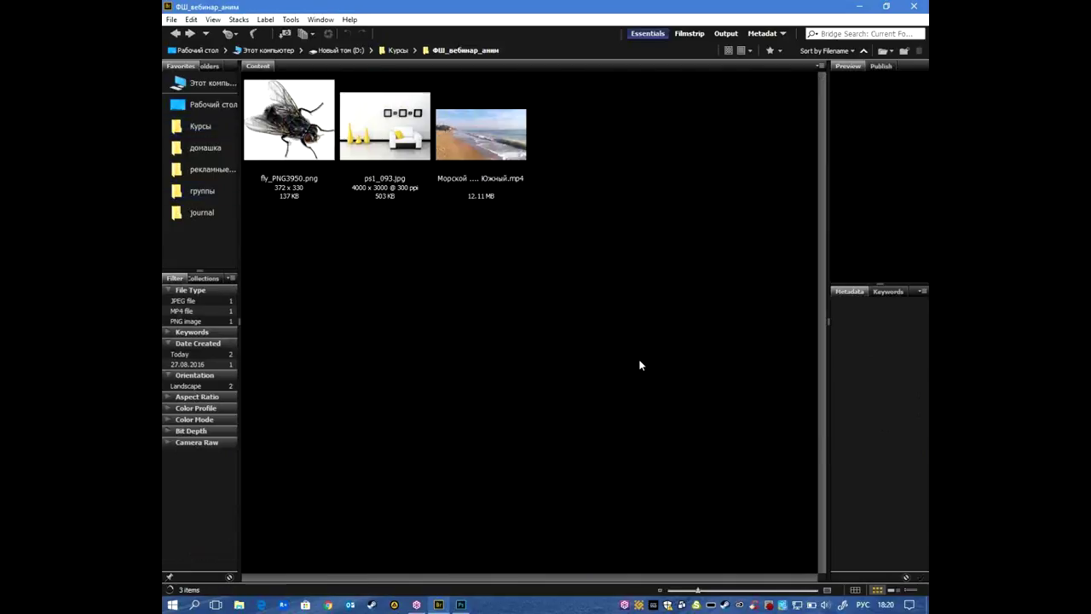
pyautogui.hotkey('ctrl', '[')
pyautogui.hotkey('ctrl', ']')
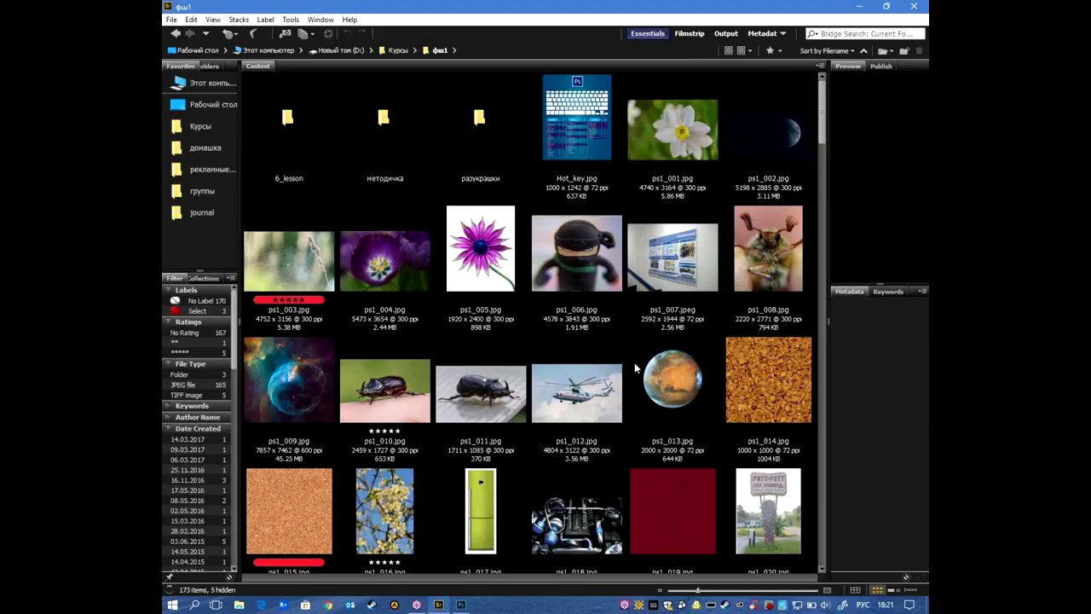
pyautogui.click(560, 404)
# - Open the helicopter photo ps1_012.jpg and mask it to a rectangular selection
pyautogui.doubleClick(583, 389)
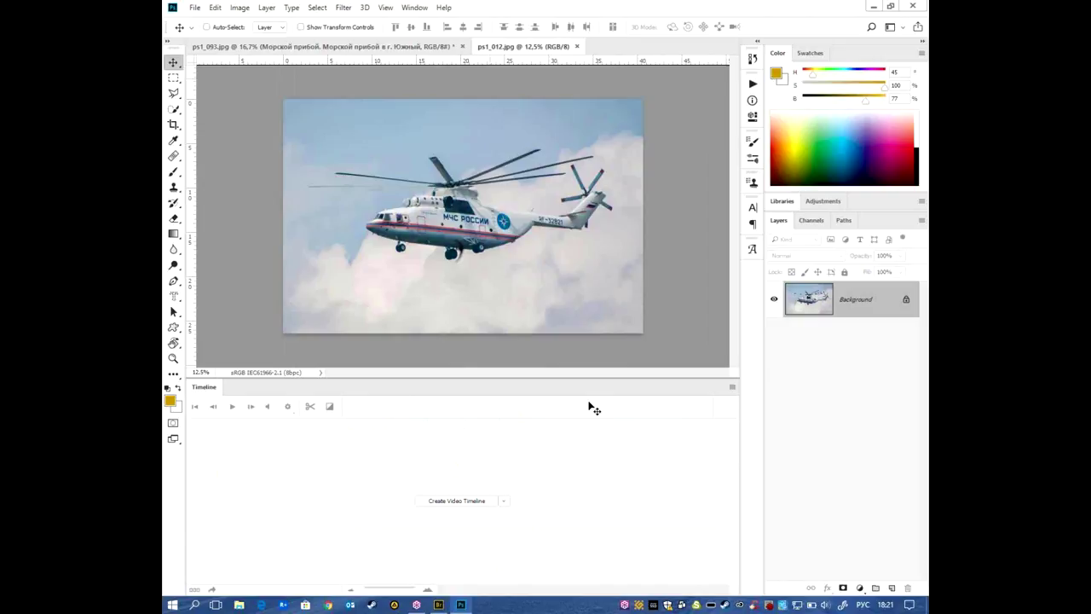
pyautogui.click(174, 78)
pyautogui.moveTo(359, 131)
pyautogui.mouseDown()
pyautogui.moveTo(536, 271)
pyautogui.moveTo(537, 294)
pyautogui.mouseUp()
pyautogui.click(843, 587)
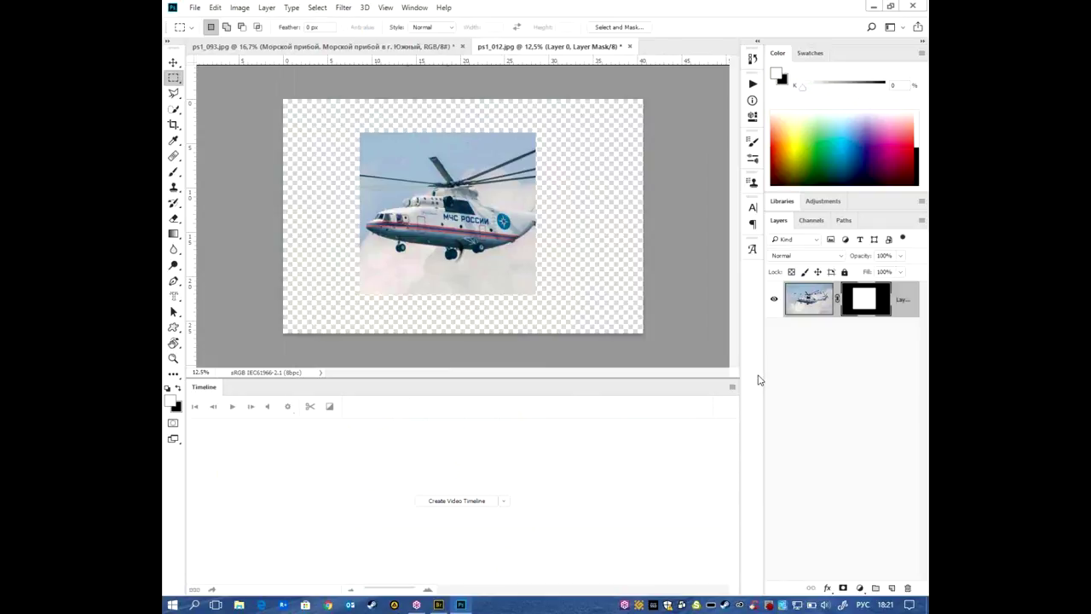
# - Move the masked helicopter around, then close the document without saving
pyautogui.click(173, 62)
pyautogui.moveTo(427, 222)
pyautogui.mouseDown()
pyautogui.moveTo(484, 190)
pyautogui.moveTo(501, 207)
pyautogui.mouseUp()
pyautogui.moveTo(540, 124); pyautogui.dragTo(503, 222)
pyautogui.moveTo(415, 256)
pyautogui.mouseDown()
pyautogui.moveTo(422, 211)
pyautogui.moveTo(458, 195)
pyautogui.mouseUp()
pyautogui.moveTo(602, 213); pyautogui.dragTo(540, 189)
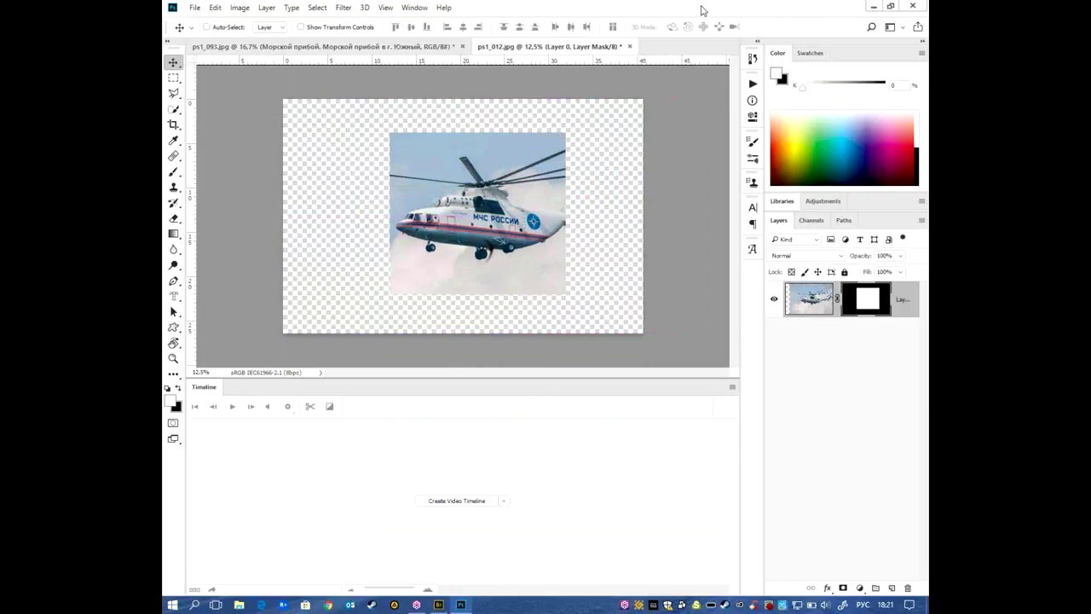
pyautogui.click(630, 46)
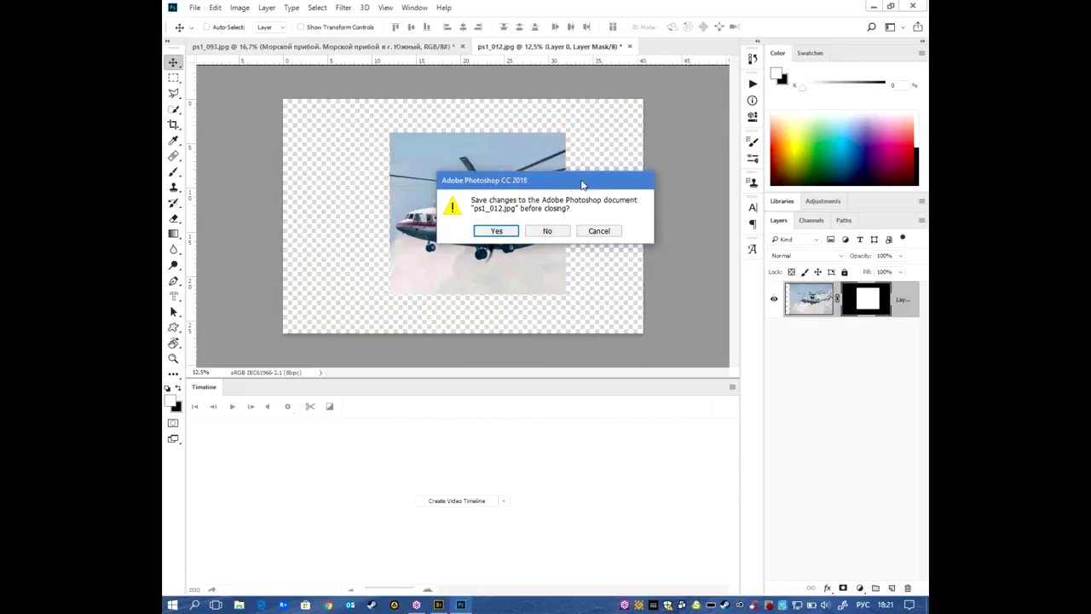
pyautogui.click(547, 231)
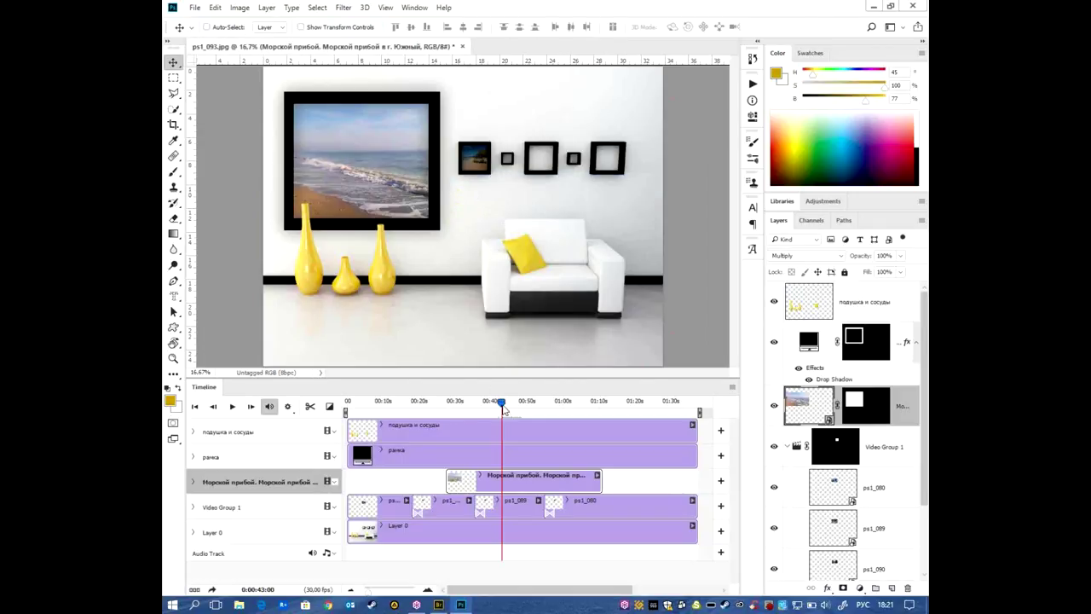
pyautogui.moveTo(501, 405)
pyautogui.mouseDown()
pyautogui.moveTo(447, 403)
pyautogui.moveTo(486, 406)
pyautogui.mouseUp()
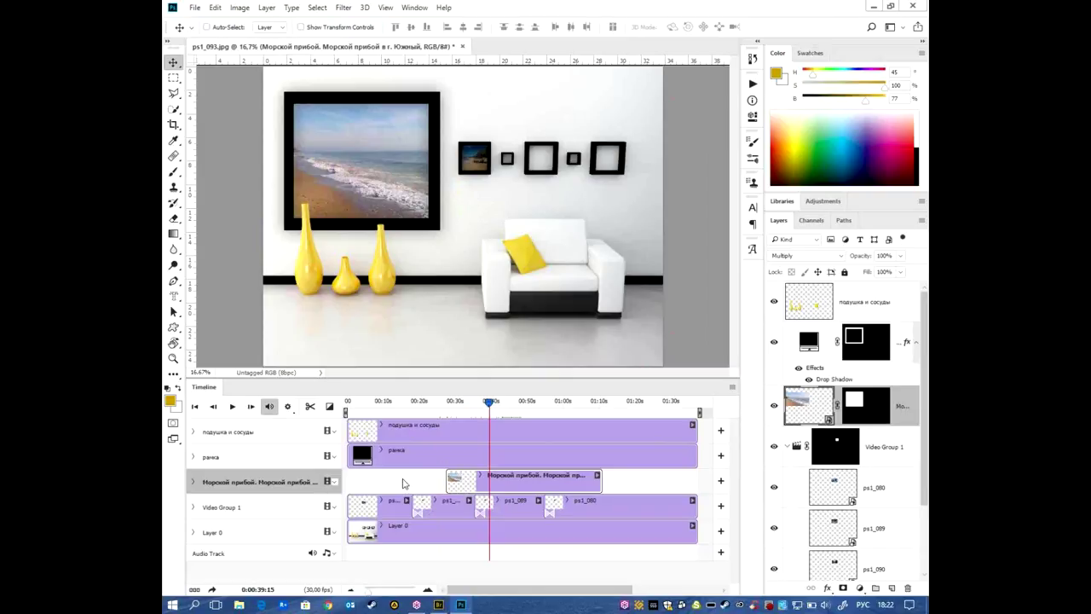
pyautogui.keyDown('alt'); pyautogui.click(773, 406); pyautogui.keyUp('alt')
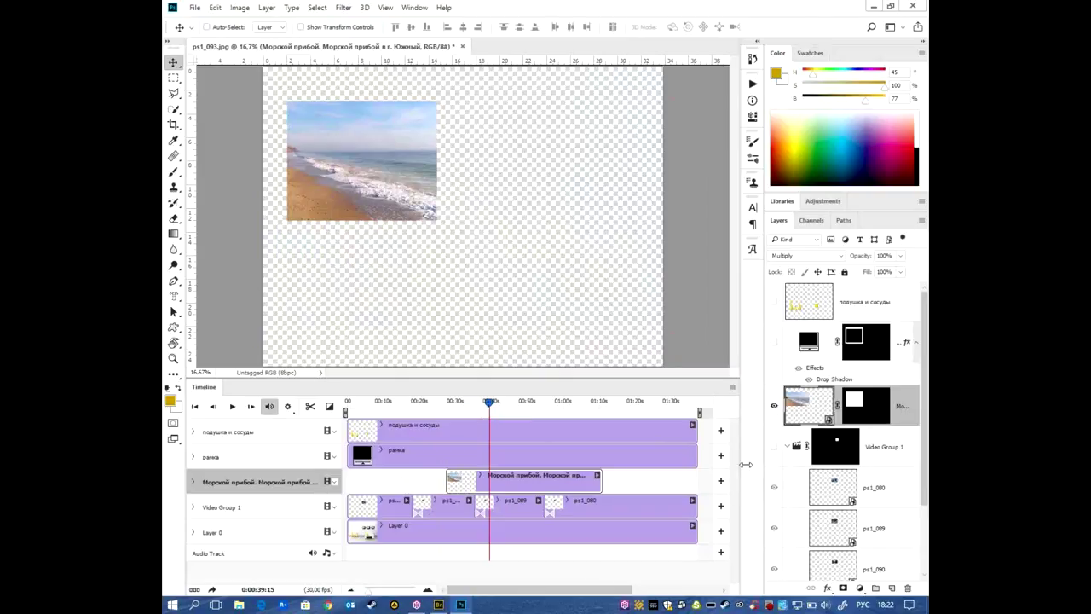
# - Add Layer 1 holding a still beach frame and drop it onto the sea clip's track as Video Group 2
pyautogui.click(892, 588)
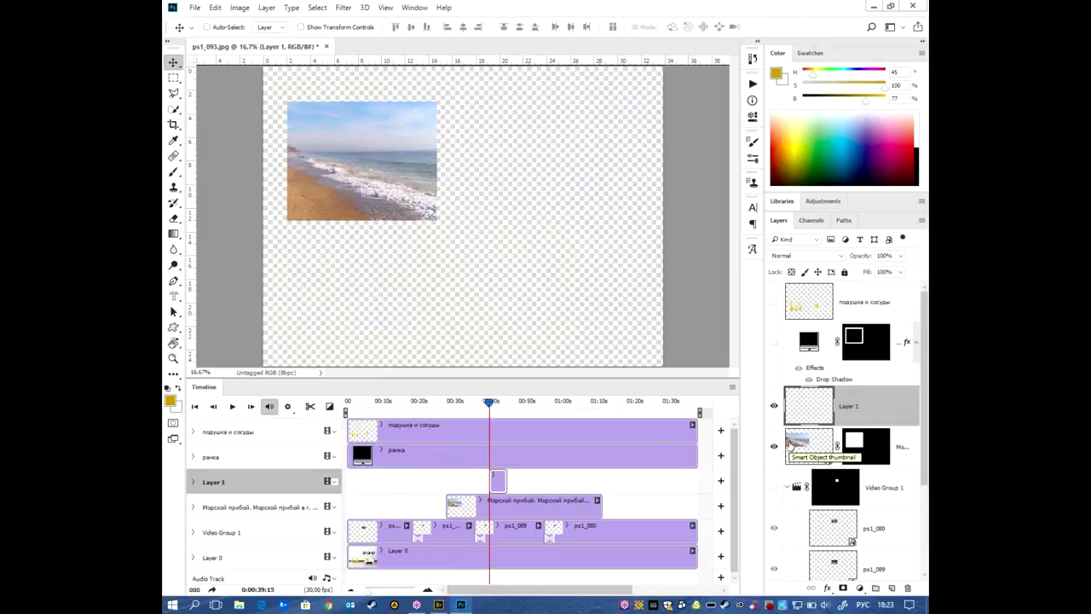
pyautogui.moveTo(791, 442); pyautogui.dragTo(797, 397)
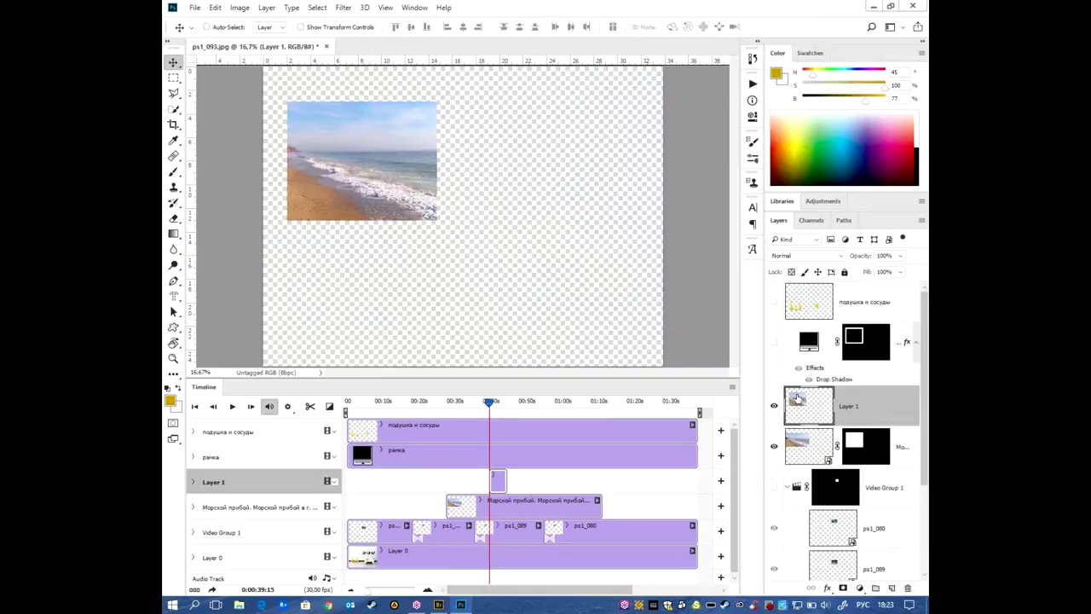
pyautogui.moveTo(798, 398); pyautogui.dragTo(810, 404)
pyautogui.moveTo(500, 480); pyautogui.dragTo(454, 505)
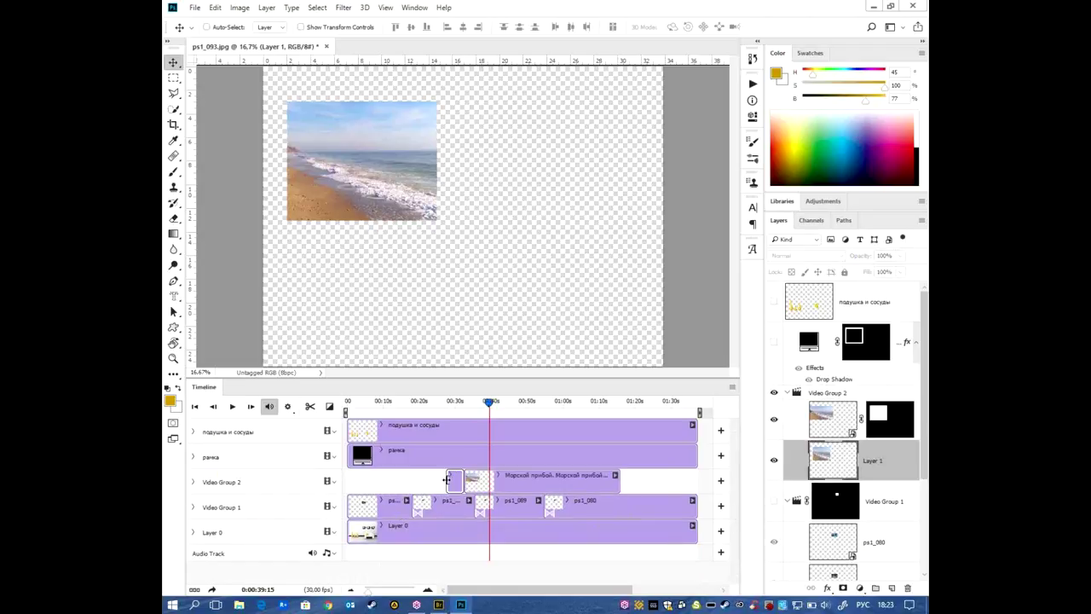
# - Extend the beach still to start at 0:00 and add a Cross Fade into the sea-surf clip
pyautogui.moveTo(450, 480); pyautogui.dragTo(348, 492)
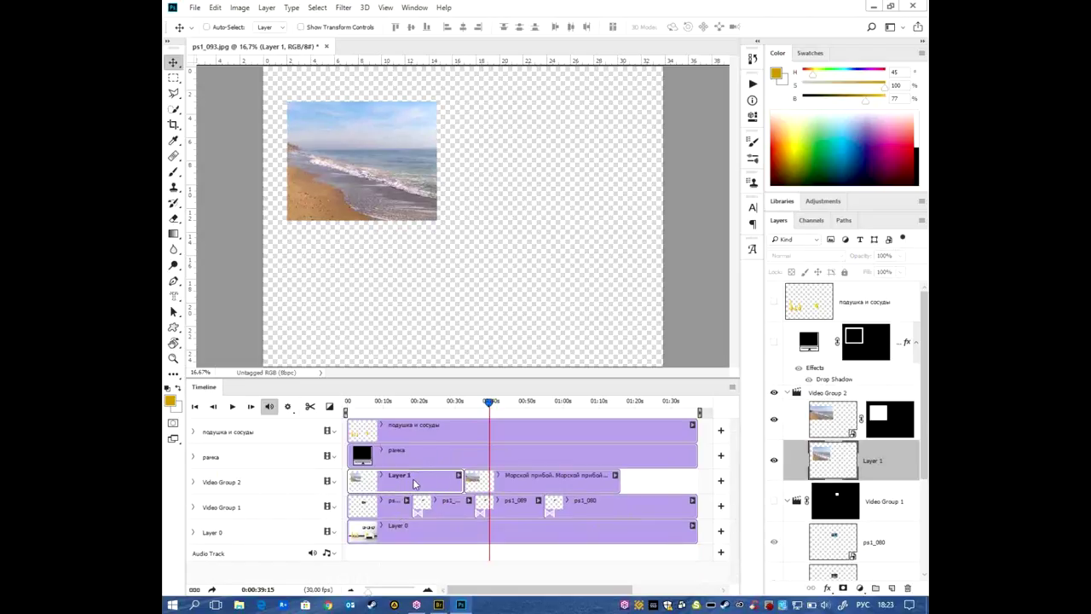
pyautogui.moveTo(488, 402); pyautogui.dragTo(413, 402)
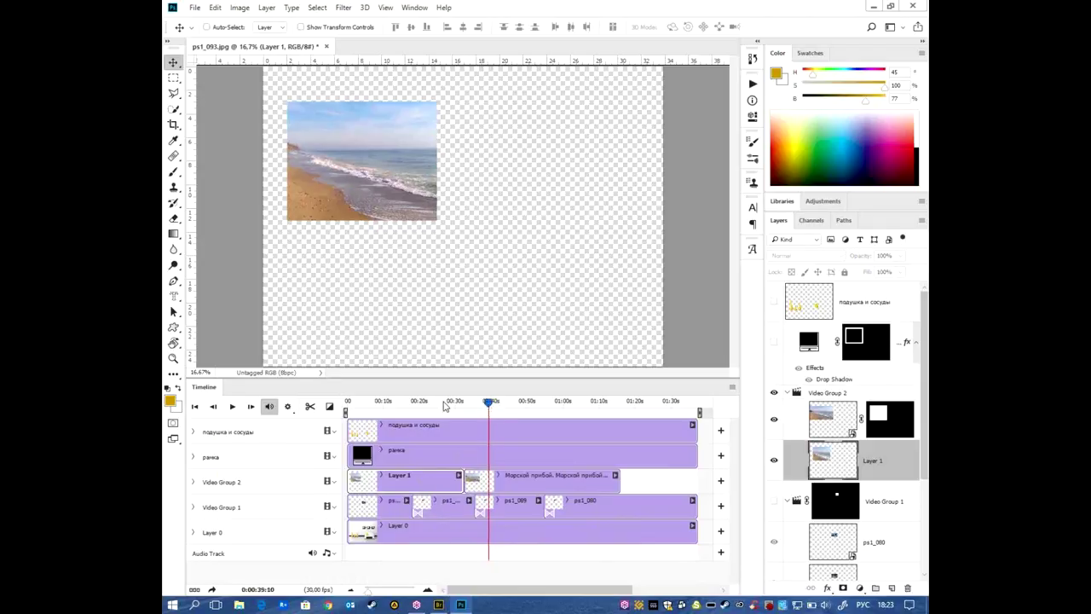
pyautogui.moveTo(412, 401)
pyautogui.mouseDown()
pyautogui.moveTo(424, 401)
pyautogui.moveTo(393, 402)
pyautogui.mouseUp()
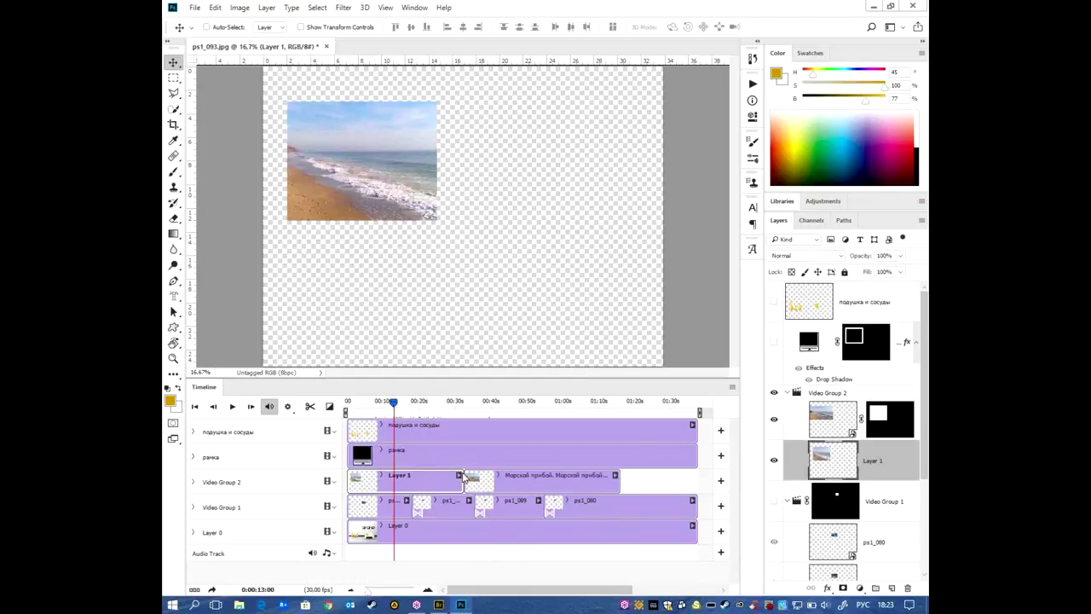
pyautogui.click(330, 406)
pyautogui.moveTo(347, 316); pyautogui.dragTo(465, 482)
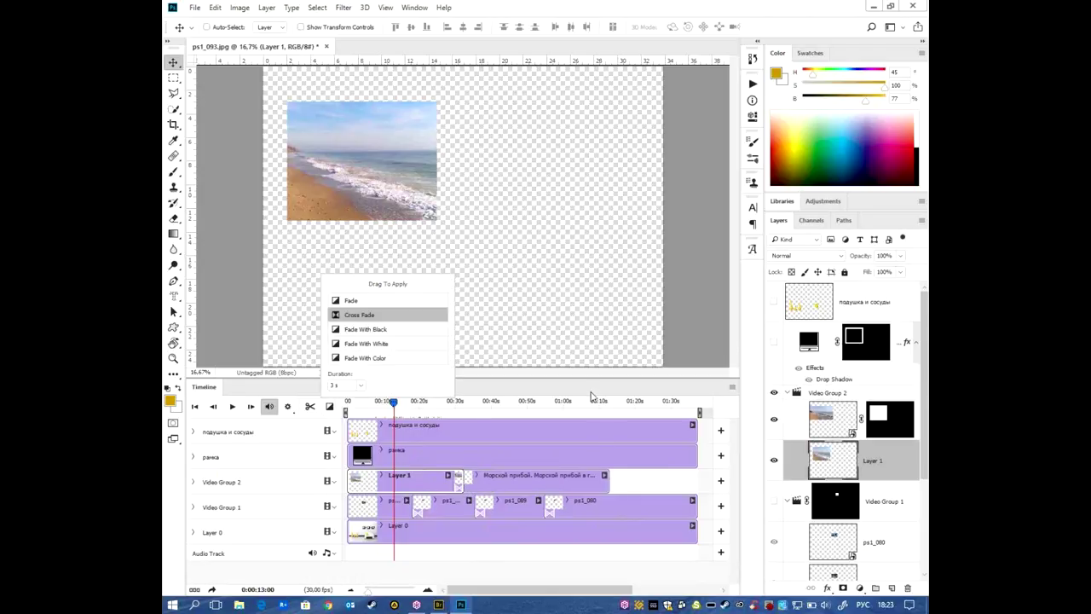
# - Duplicate the beach still and place the copy after the sea clip, trimmed to the track end
pyautogui.click(870, 460)
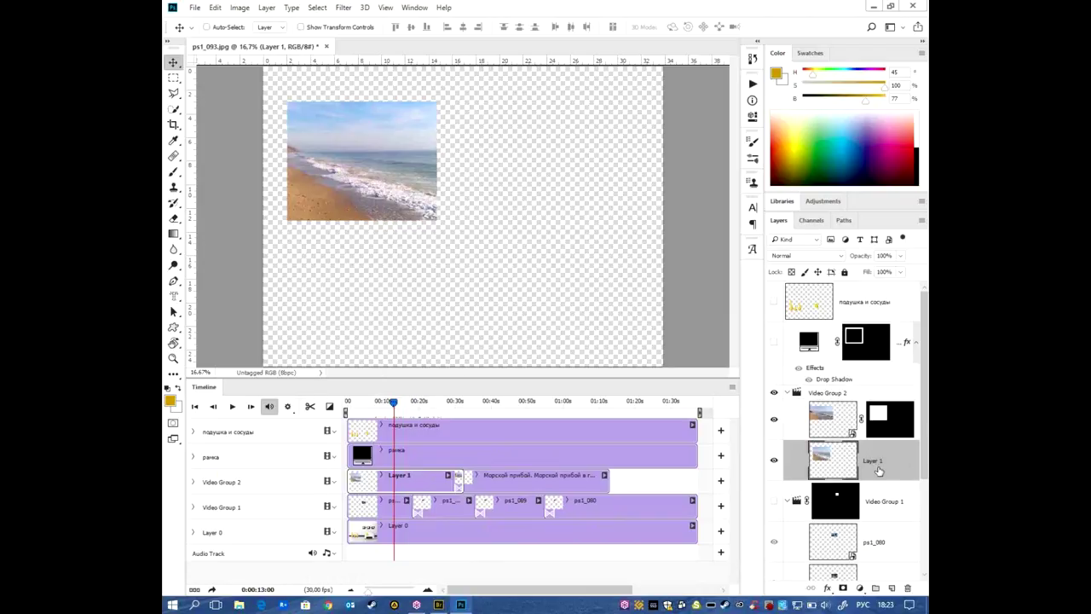
pyautogui.hotkey('ctrl', 'j')
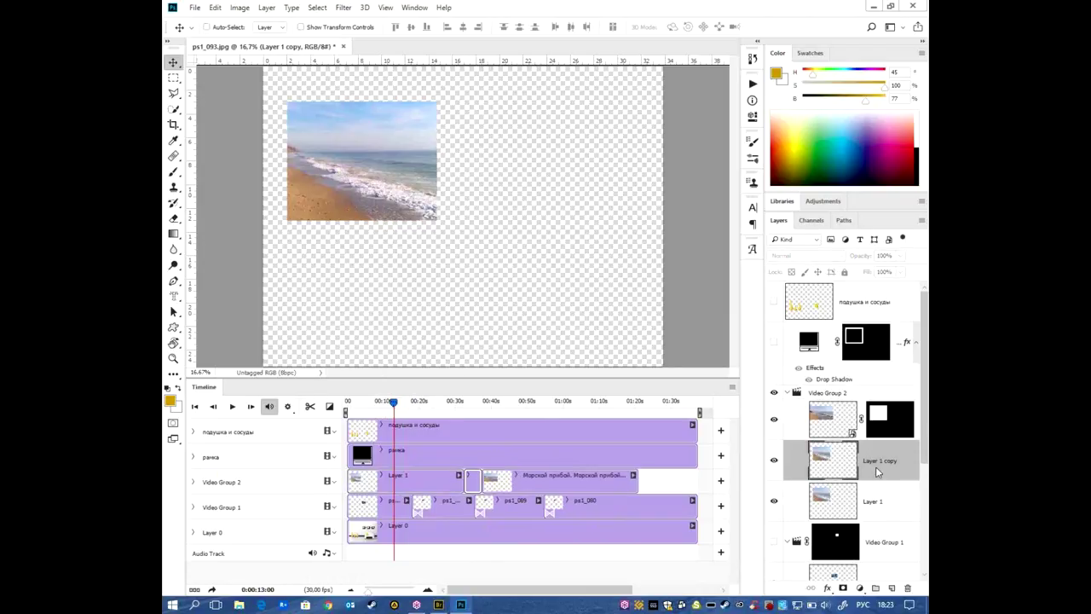
pyautogui.moveTo(472, 482); pyautogui.dragTo(697, 481)
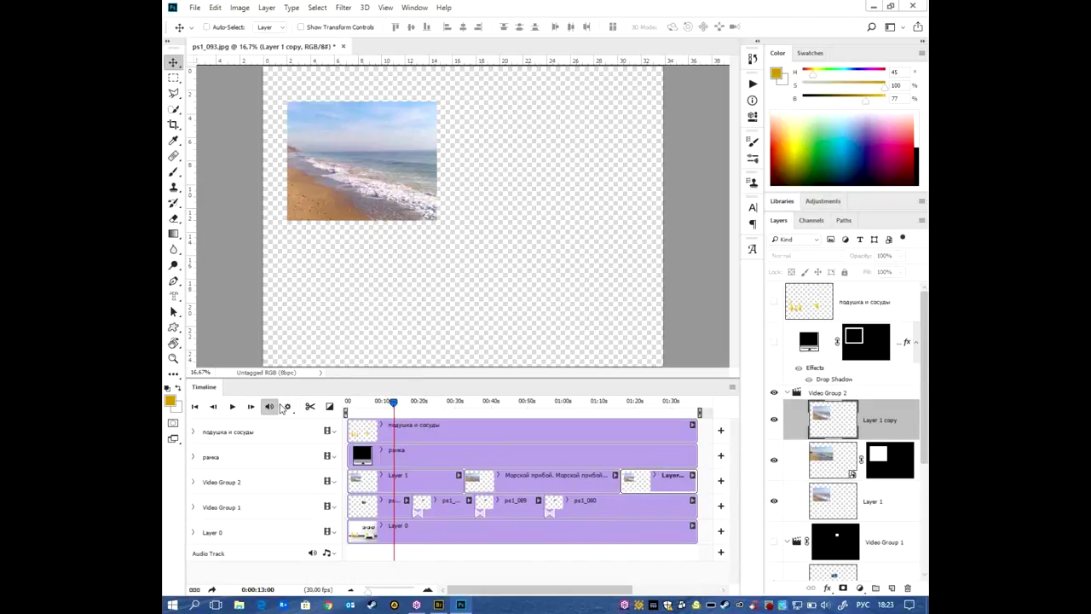
pyautogui.click(330, 407)
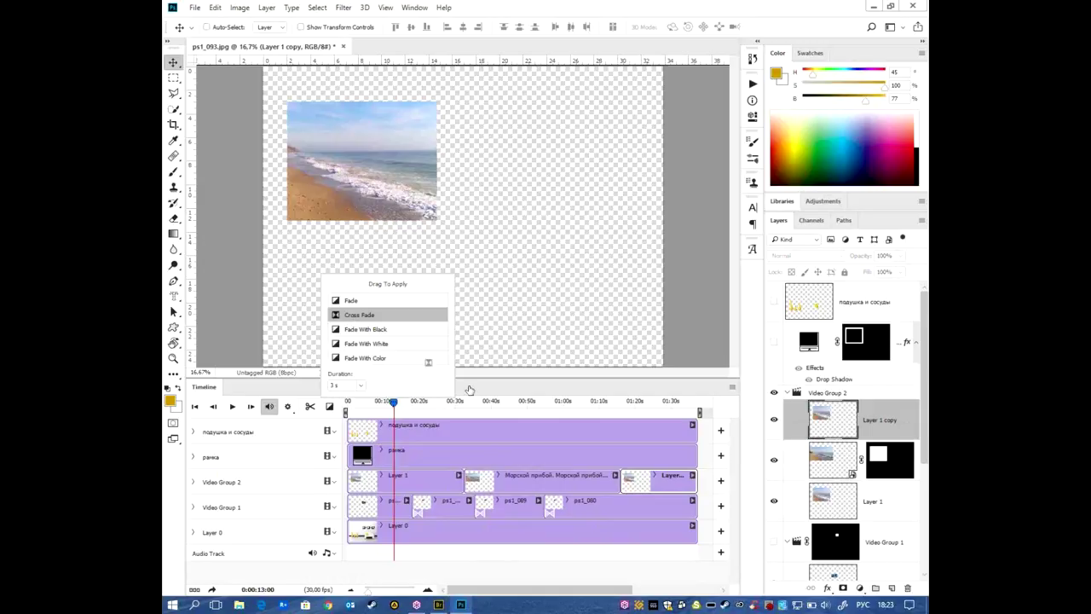
pyautogui.moveTo(620, 480); pyautogui.dragTo(610, 480)
pyautogui.moveTo(698, 480); pyautogui.dragTo(692, 479)
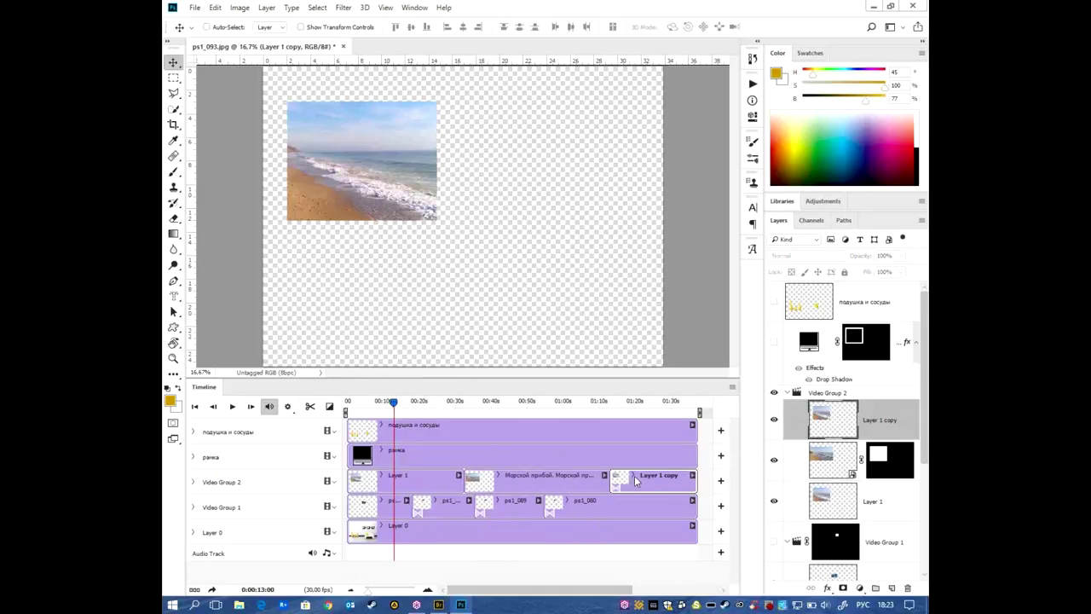
pyautogui.moveTo(389, 410); pyautogui.dragTo(433, 408)
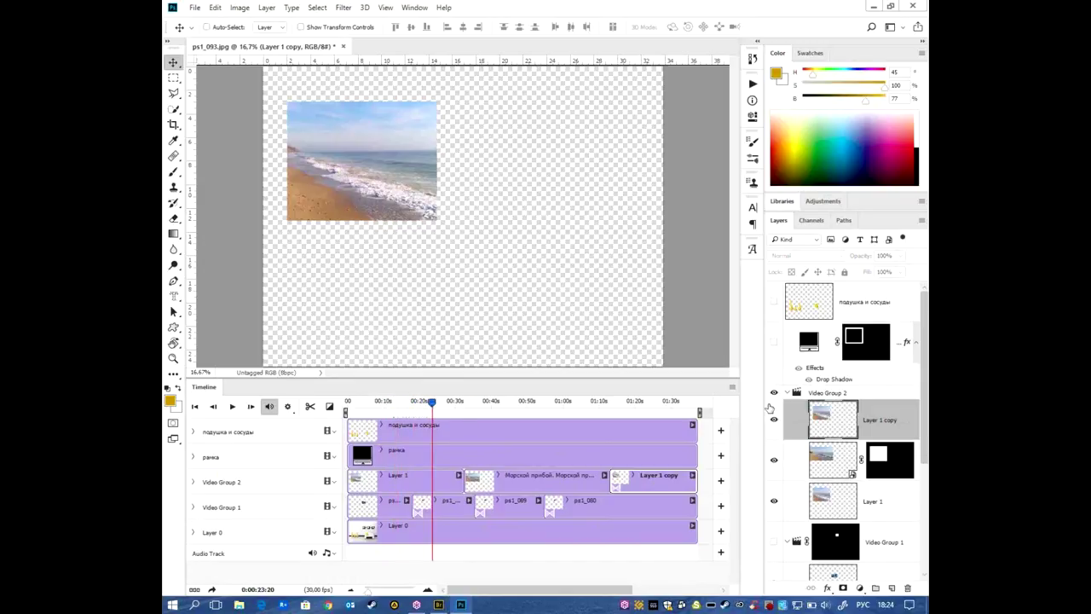
# - Make Video Group 1 and Layer 0 visible again to show the room interior
pyautogui.moveTo(775, 302); pyautogui.dragTo(776, 345)
pyautogui.scroll(-5, 778, 367)
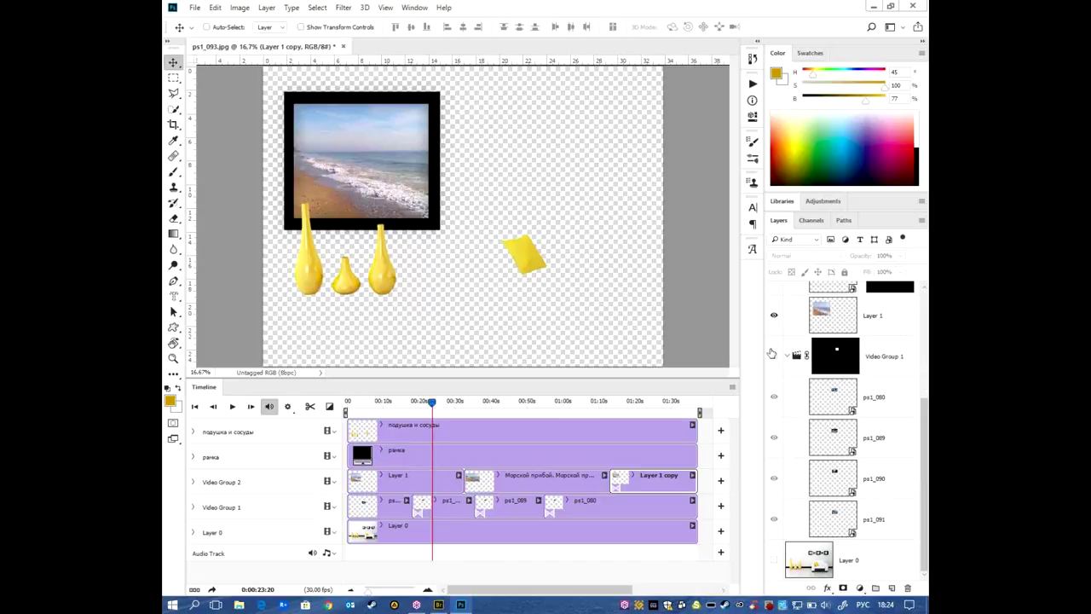
pyautogui.moveTo(772, 355); pyautogui.dragTo(774, 560)
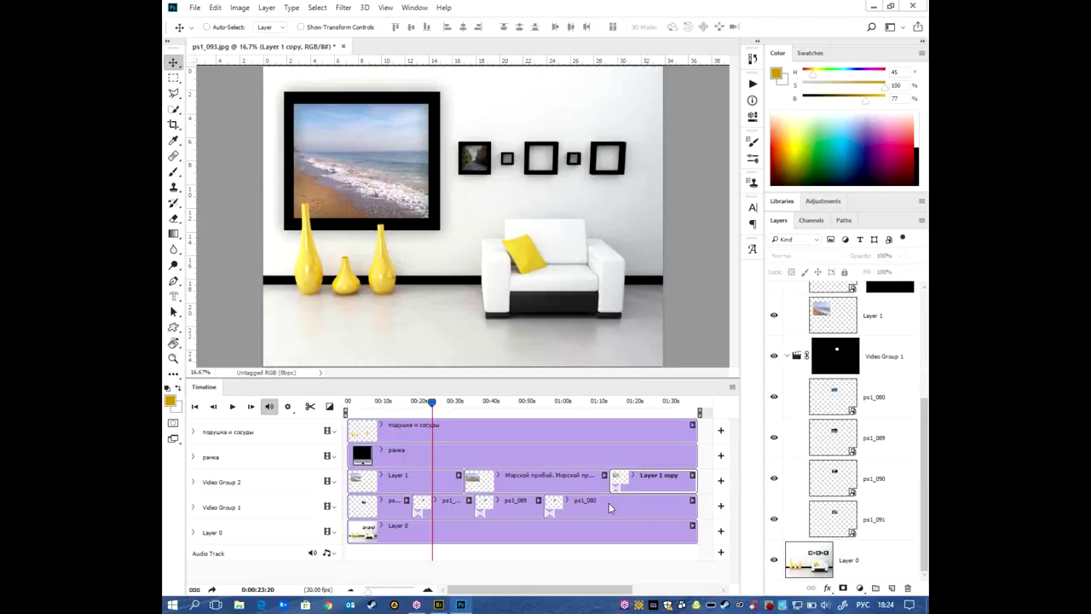
pyautogui.scroll(3, 903, 326)
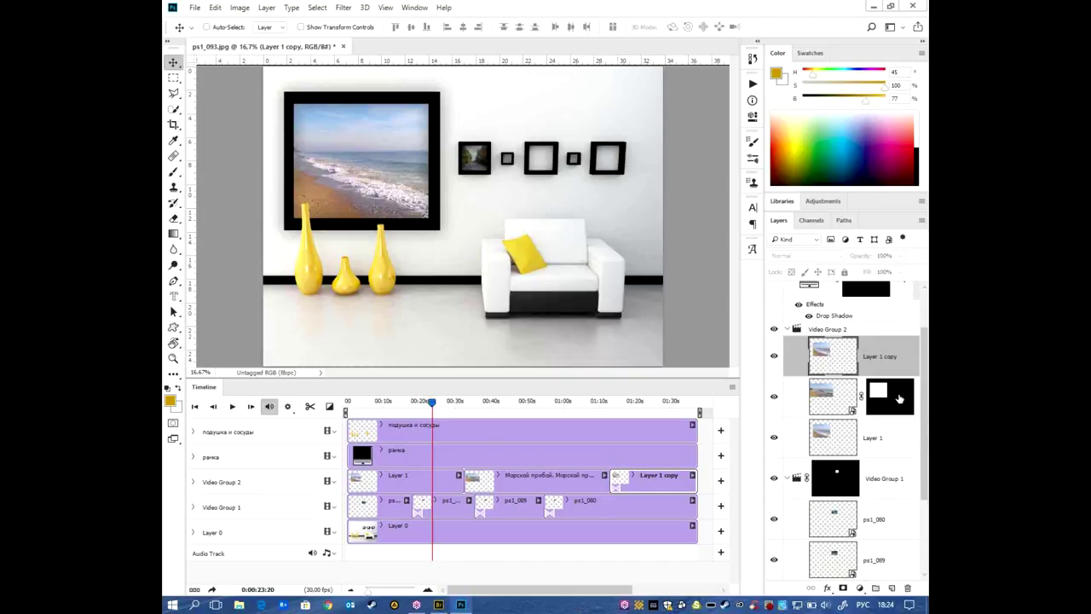
# - Set Video Group 2's blend mode to Multiply, then move the playhead to about 39 seconds
pyautogui.click(891, 323)
pyautogui.click(887, 354)
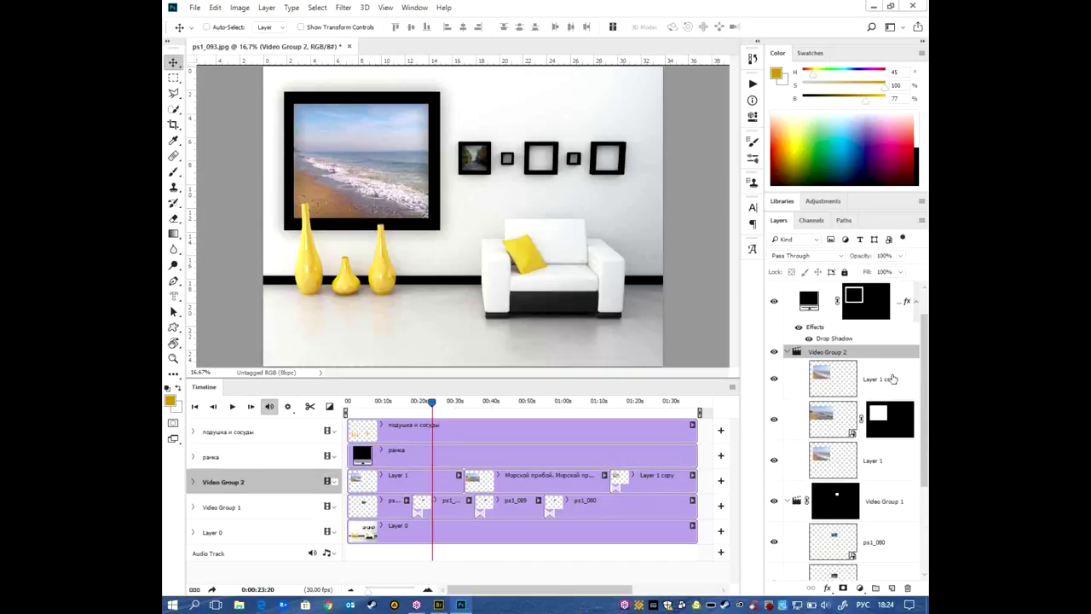
pyautogui.click(826, 411)
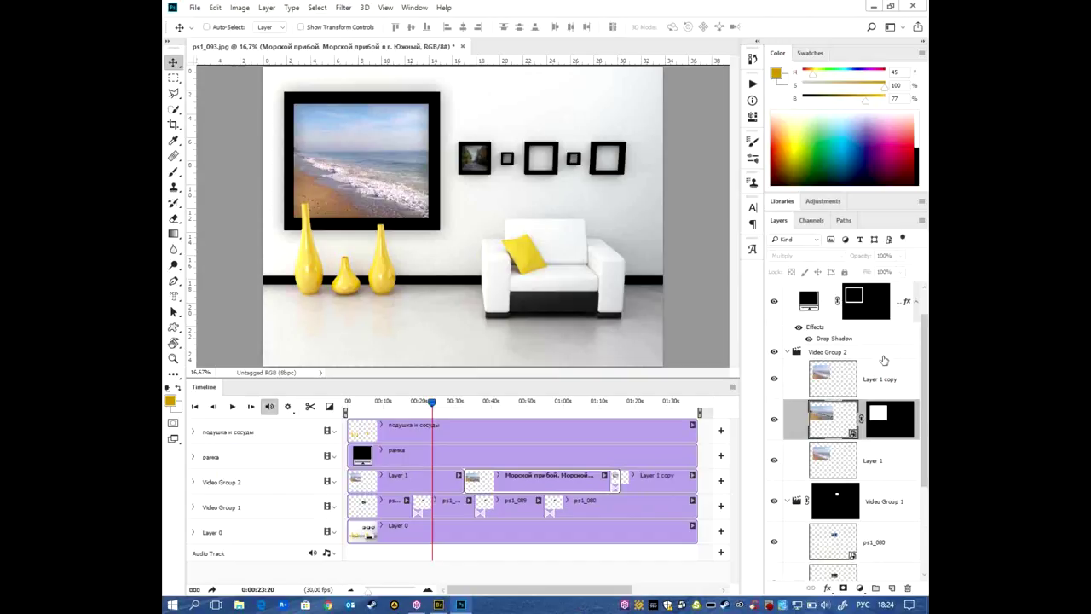
pyautogui.click(891, 390)
pyautogui.click(850, 421)
pyautogui.click(845, 357)
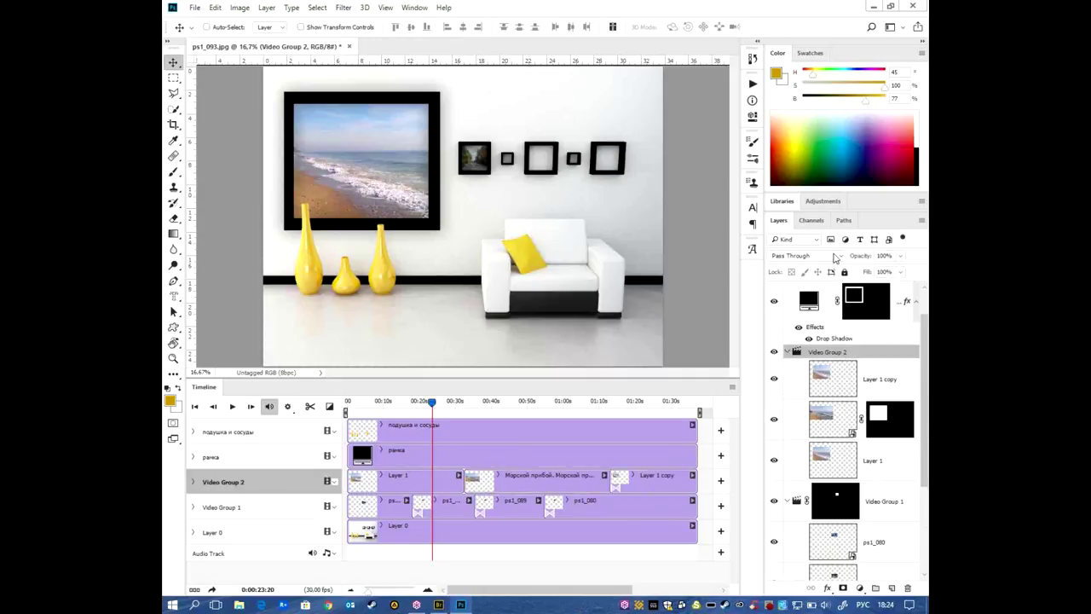
pyautogui.click(837, 257)
pyautogui.click(821, 312)
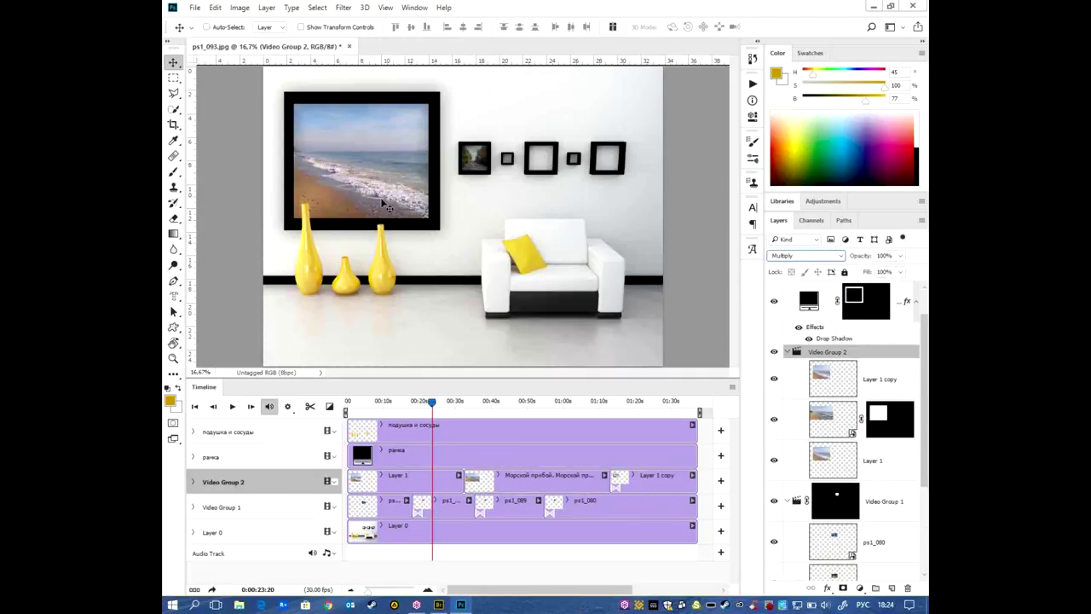
pyautogui.click(487, 401)
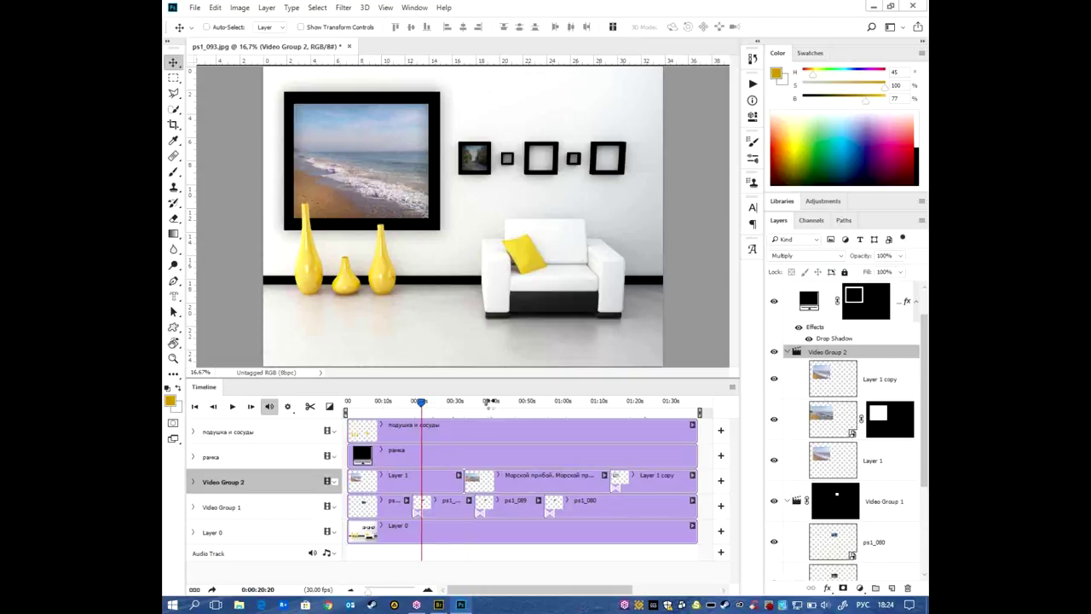
pyautogui.click(414, 412)
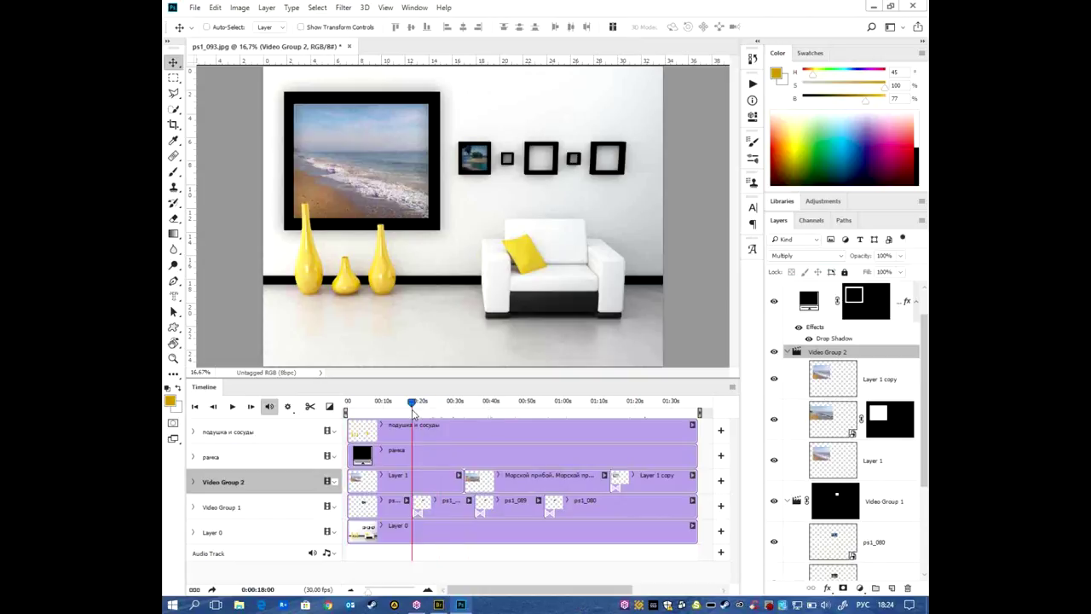
pyautogui.press('space')
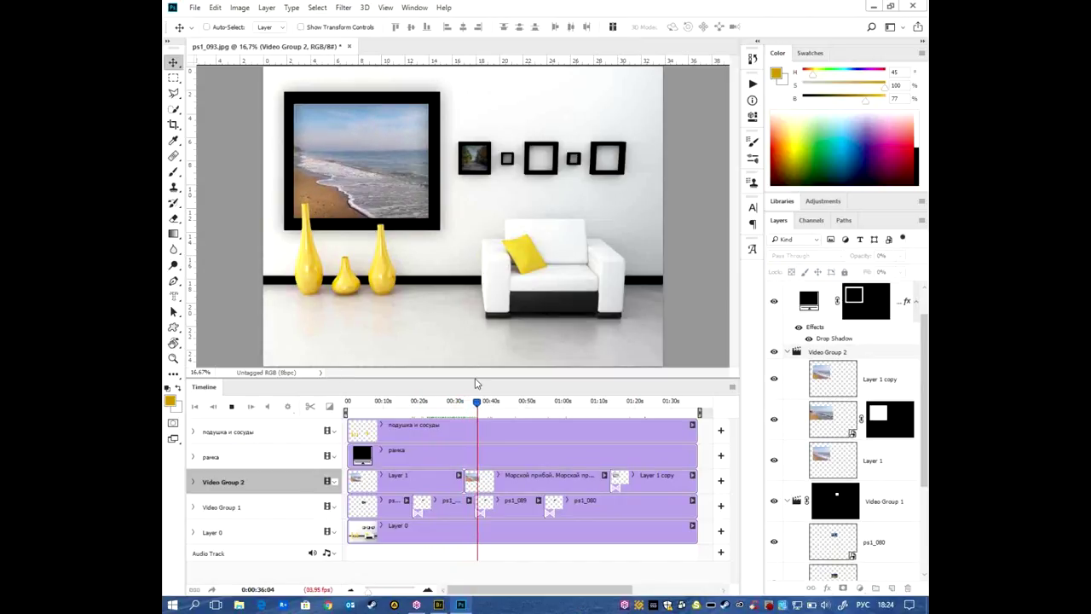
pyautogui.moveTo(477, 401); pyautogui.dragTo(451, 402)
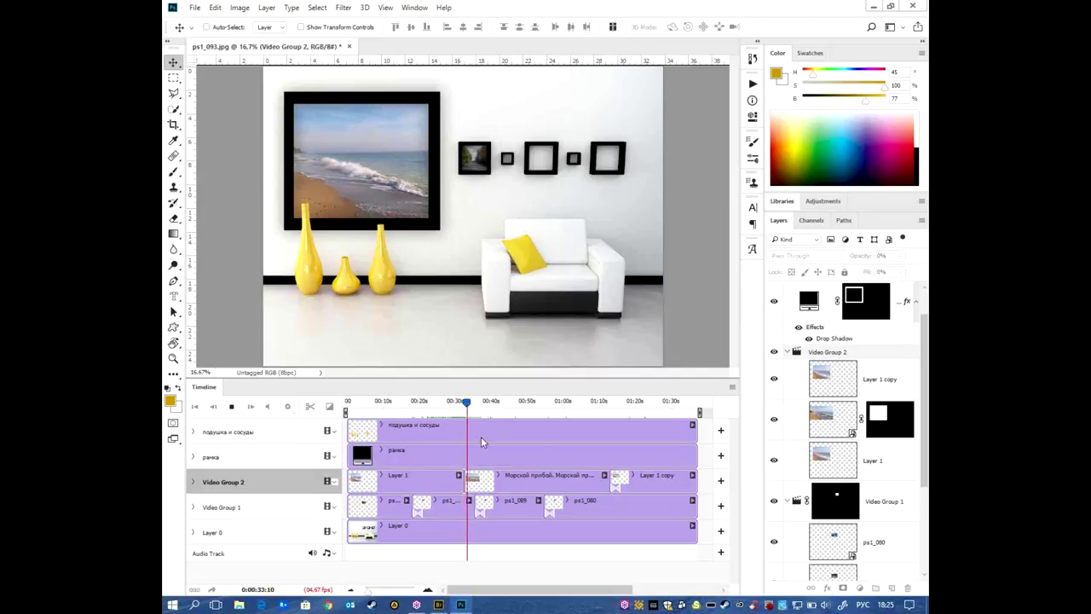
pyautogui.press('space')
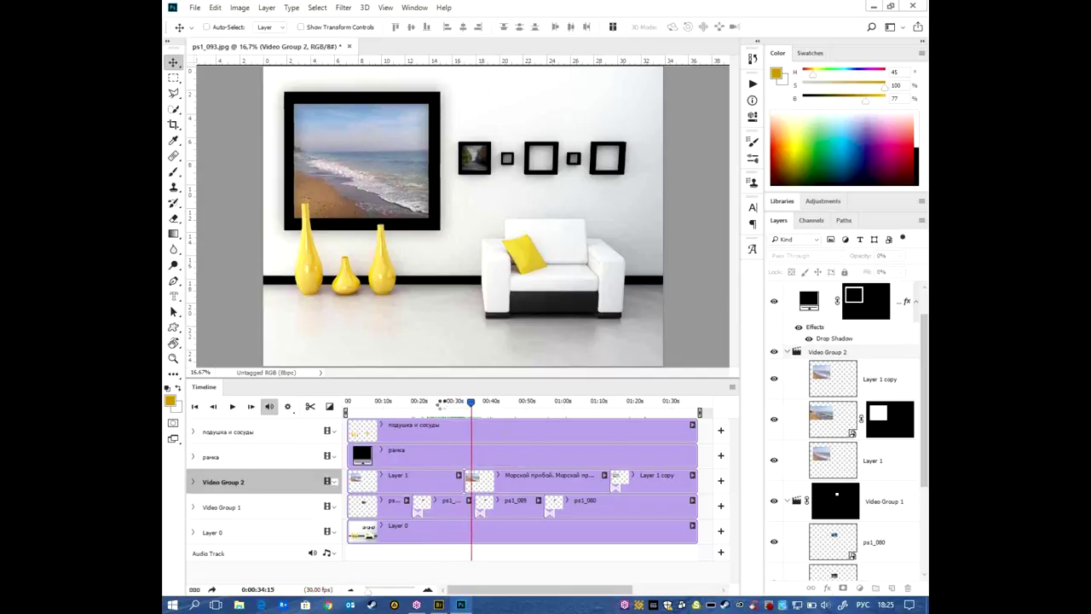
pyautogui.moveTo(442, 407); pyautogui.dragTo(443, 408)
pyautogui.press('space')
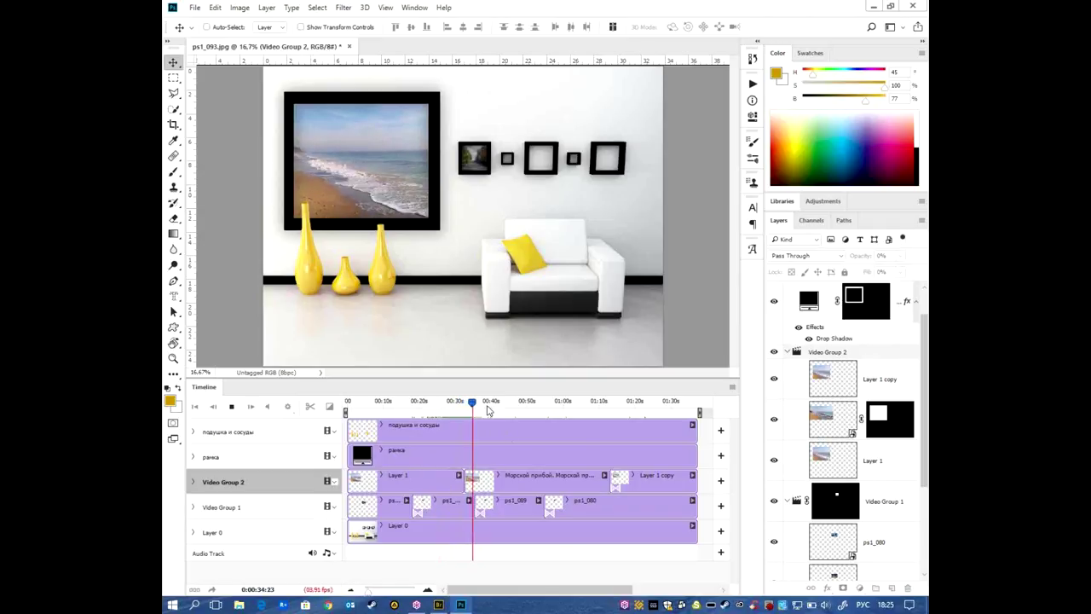
pyautogui.click(477, 402)
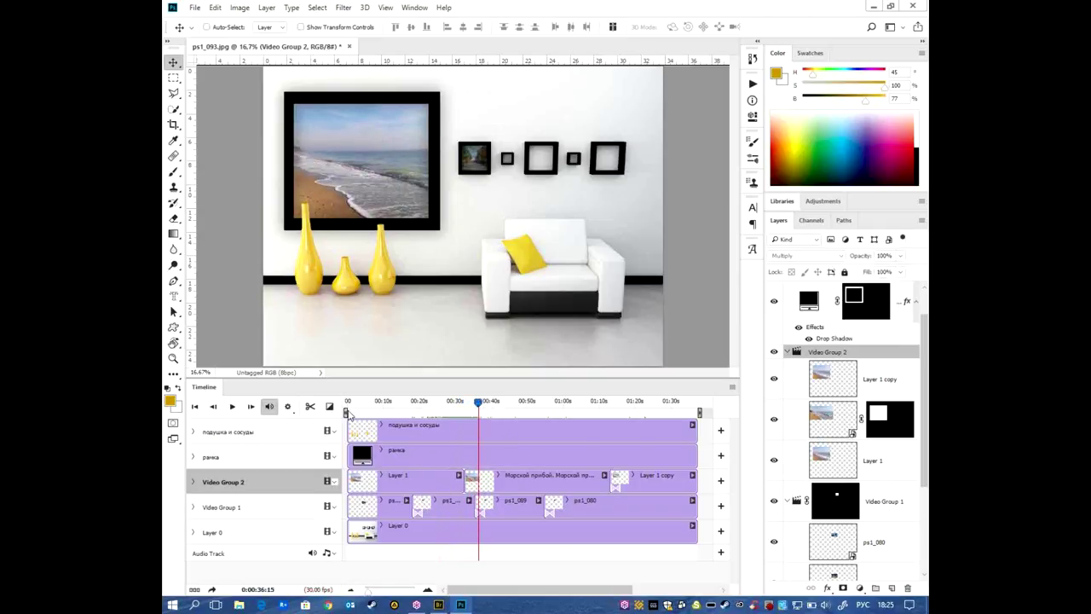
# - Add a Cross Fade transition between the Layer 1 beach still and the surf video
pyautogui.click(330, 406)
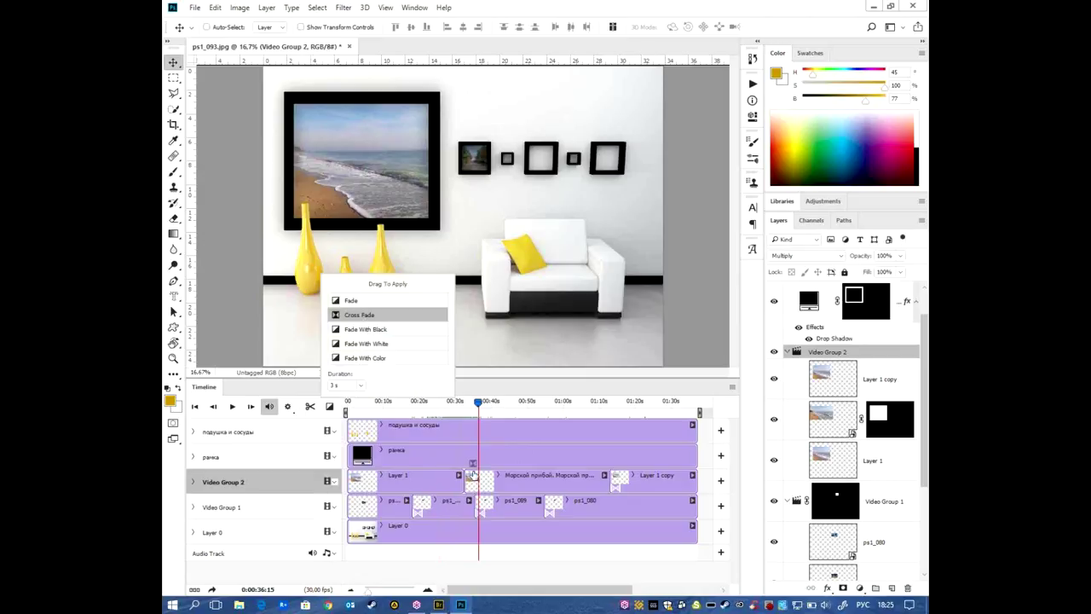
pyautogui.moveTo(365, 318); pyautogui.dragTo(464, 479)
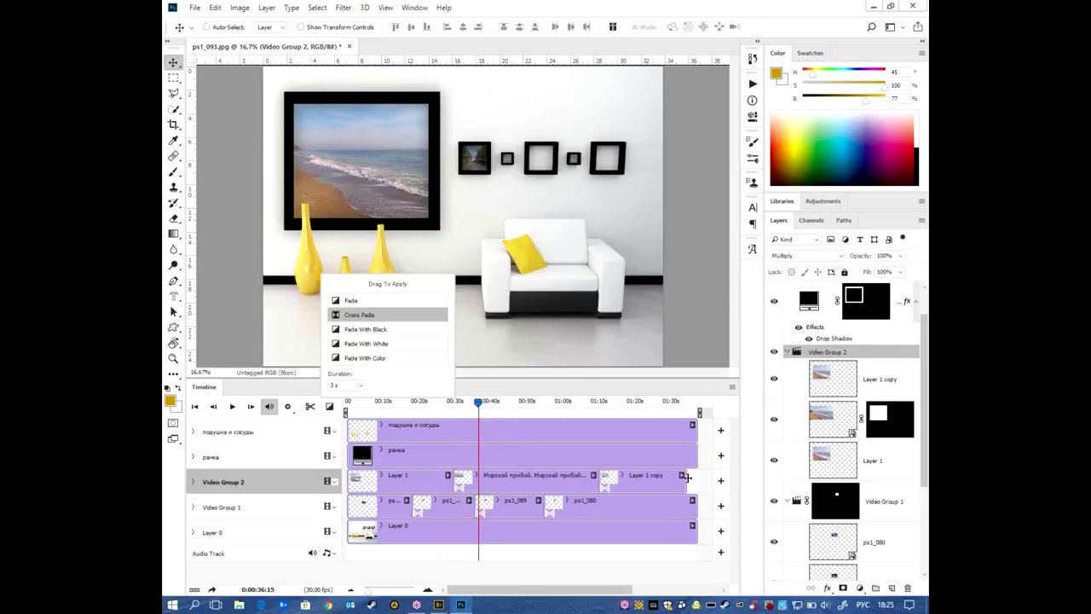
pyautogui.click(686, 478)
# - Preview the cross-fade from about 27 seconds, stopping near 1:04
pyautogui.moveTo(478, 407); pyautogui.dragTo(446, 407)
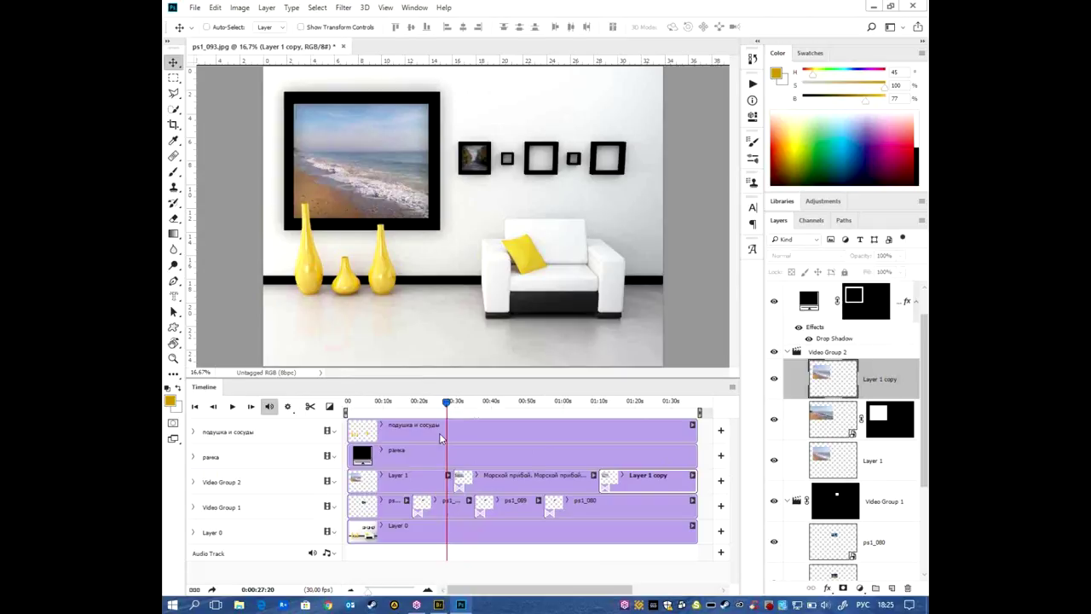
pyautogui.press('space')
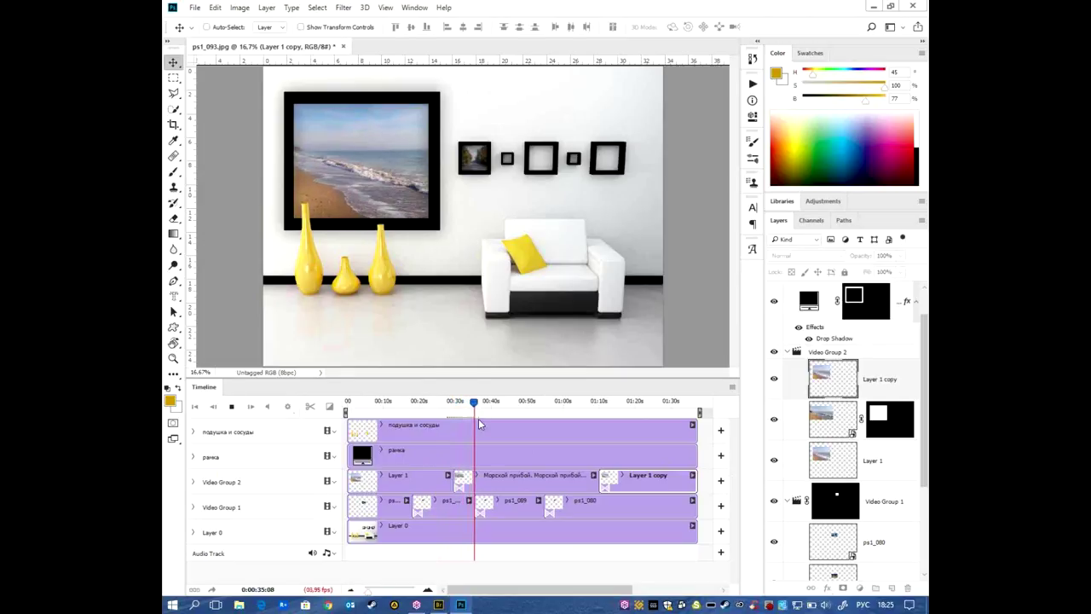
pyautogui.click(579, 402)
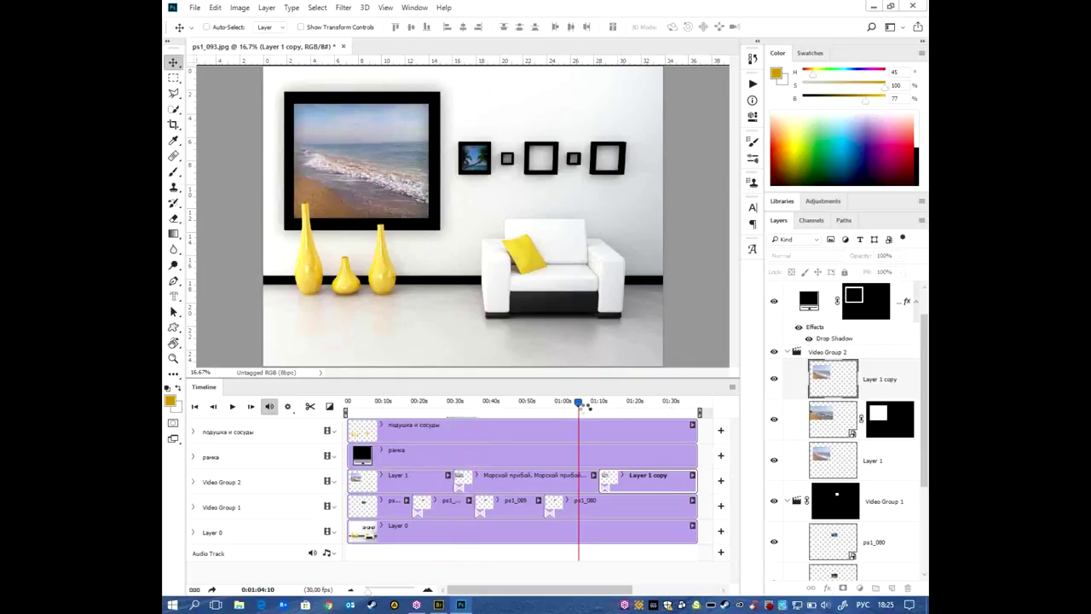
pyautogui.moveTo(579, 402); pyautogui.dragTo(590, 403)
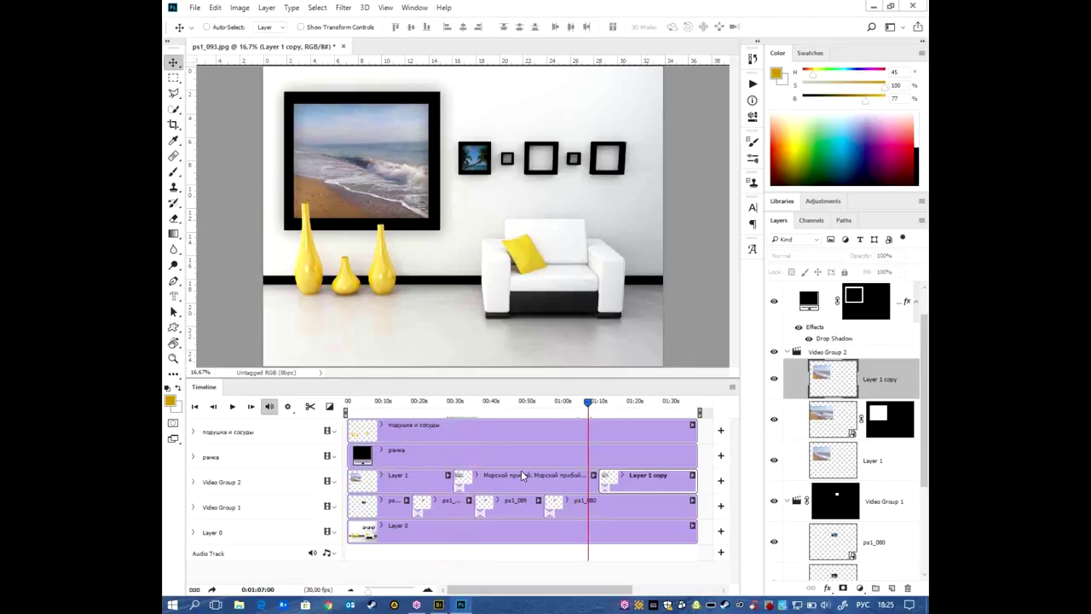
pyautogui.press('space')
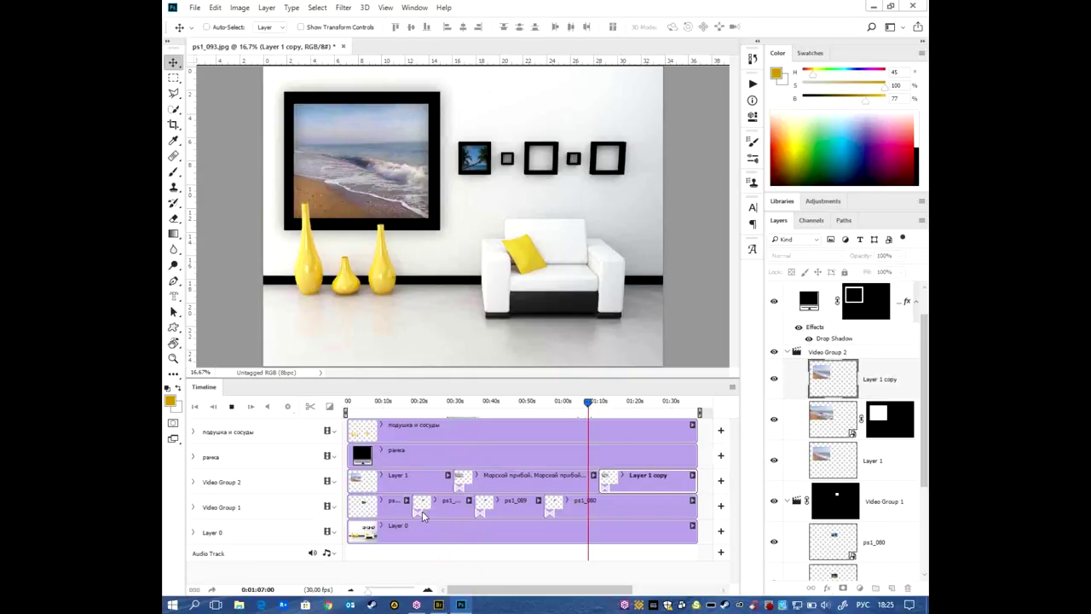
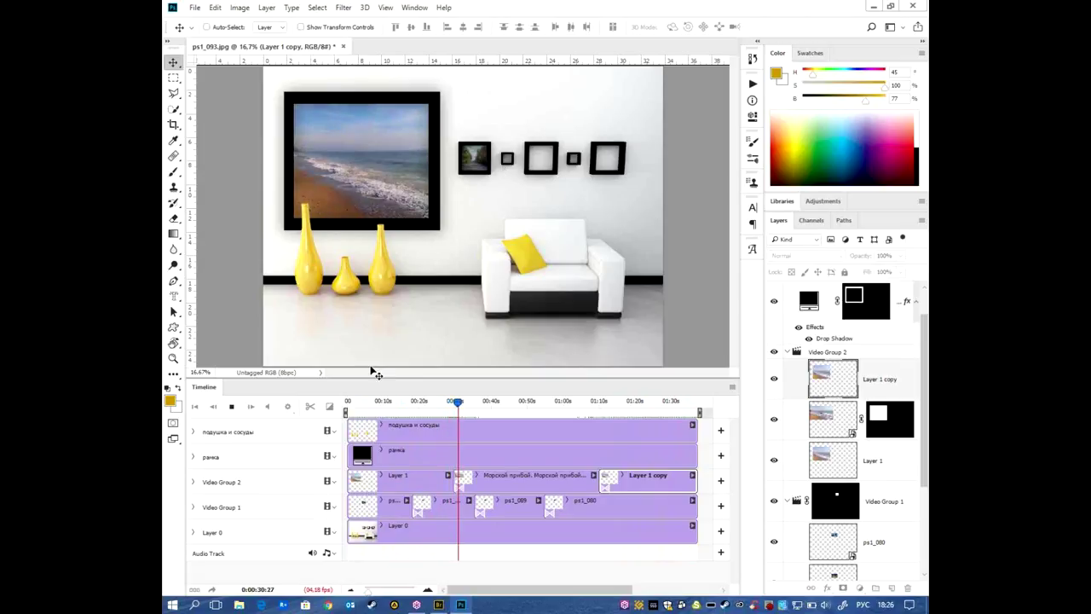
# - Stop the preview, select the top layer подушка и сосуды, and switch to Adobe Bridge
pyautogui.press('space')
pyautogui.scroll(1, 925, 319)
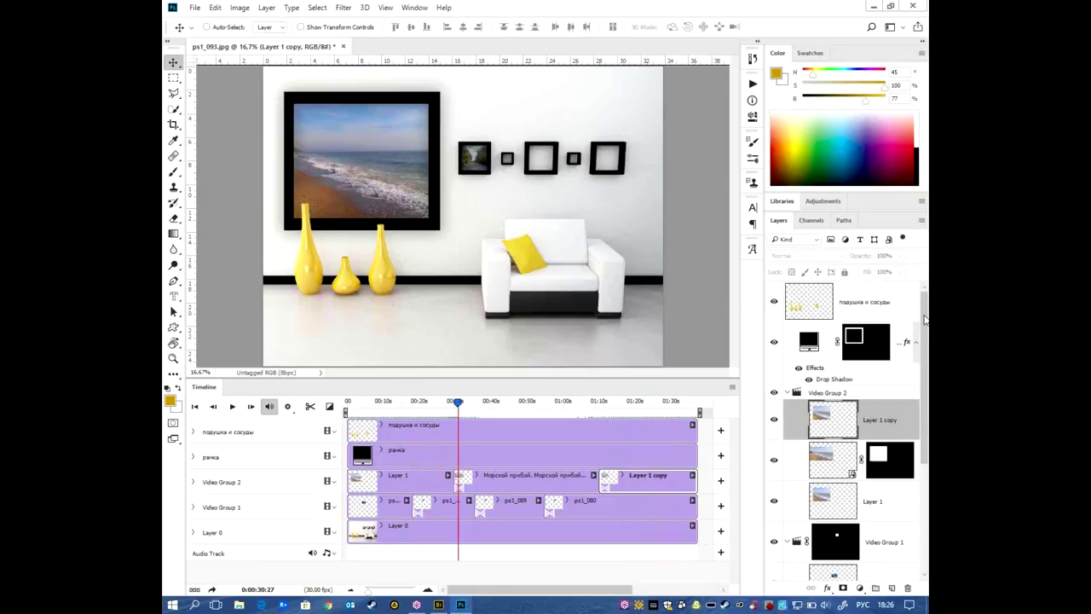
pyautogui.click(900, 316)
pyautogui.hotkey('alt', 'Tab')
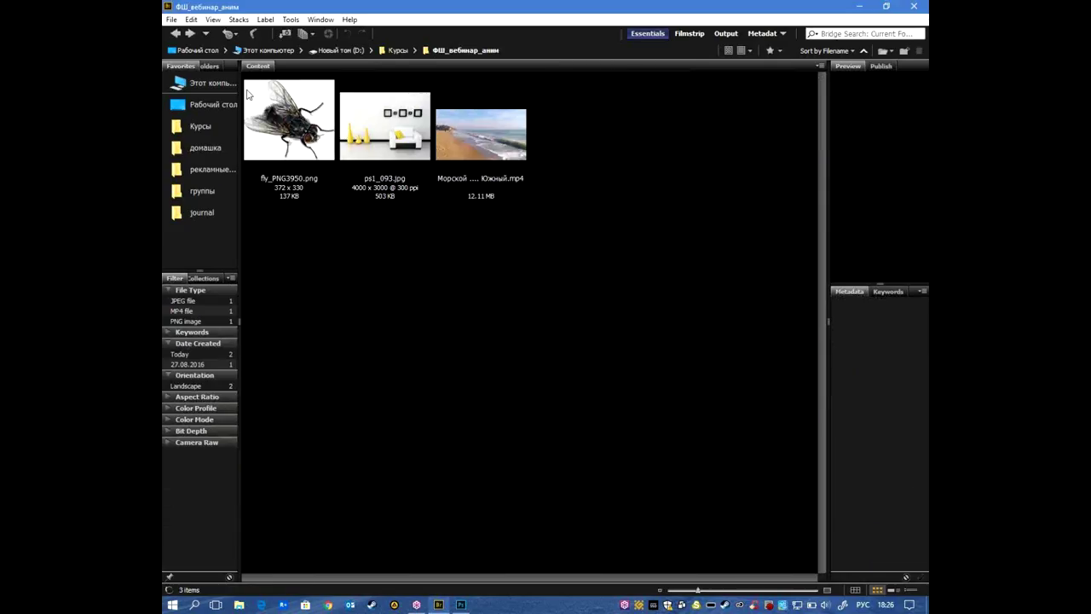
# - Open fly_PNG3950.png from the ФШ_вебинар_аним folder and drag its layer into the room scene
pyautogui.click(269, 115)
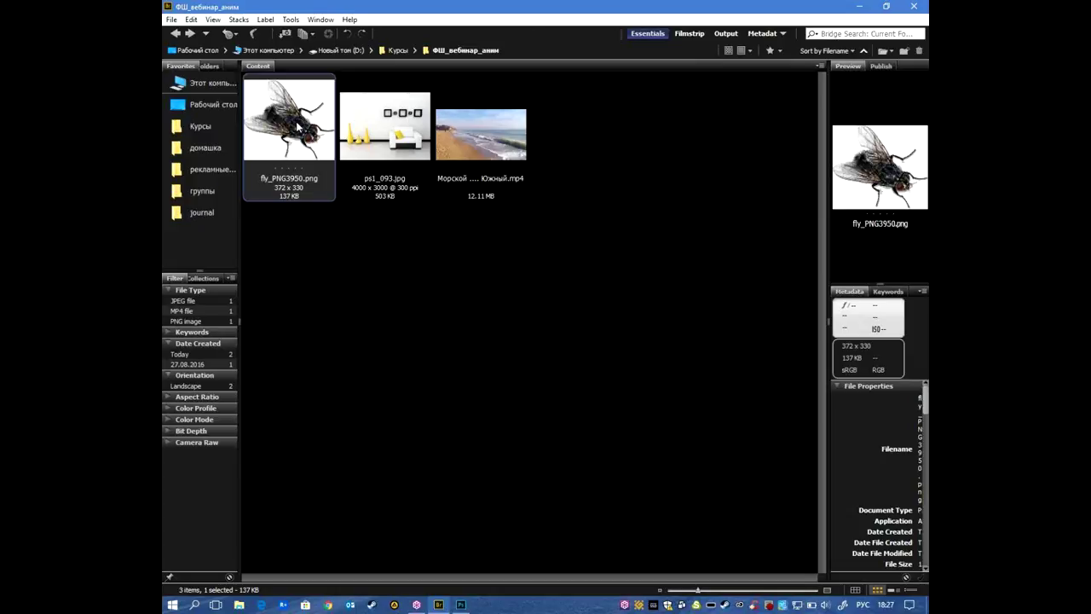
pyautogui.doubleClick(297, 126)
pyautogui.moveTo(498, 242)
pyautogui.mouseDown()
pyautogui.moveTo(446, 152)
pyautogui.moveTo(480, 123)
pyautogui.mouseUp()
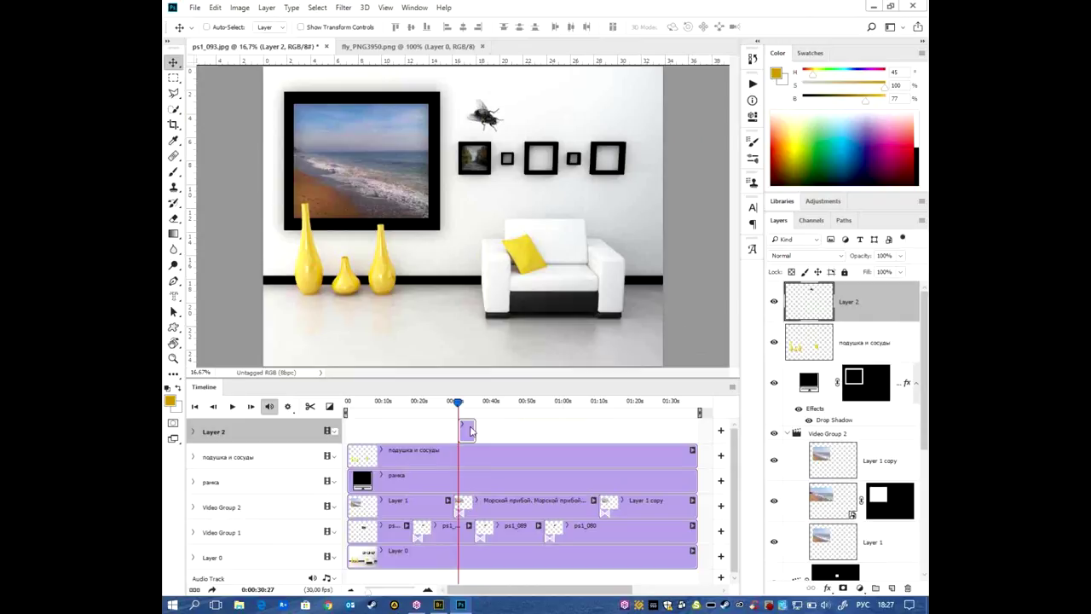
# - Lengthen the Layer 2 fly clip, start it earlier, and expand its track properties
pyautogui.moveTo(474, 432); pyautogui.dragTo(553, 431)
pyautogui.moveTo(456, 429); pyautogui.dragTo(404, 429)
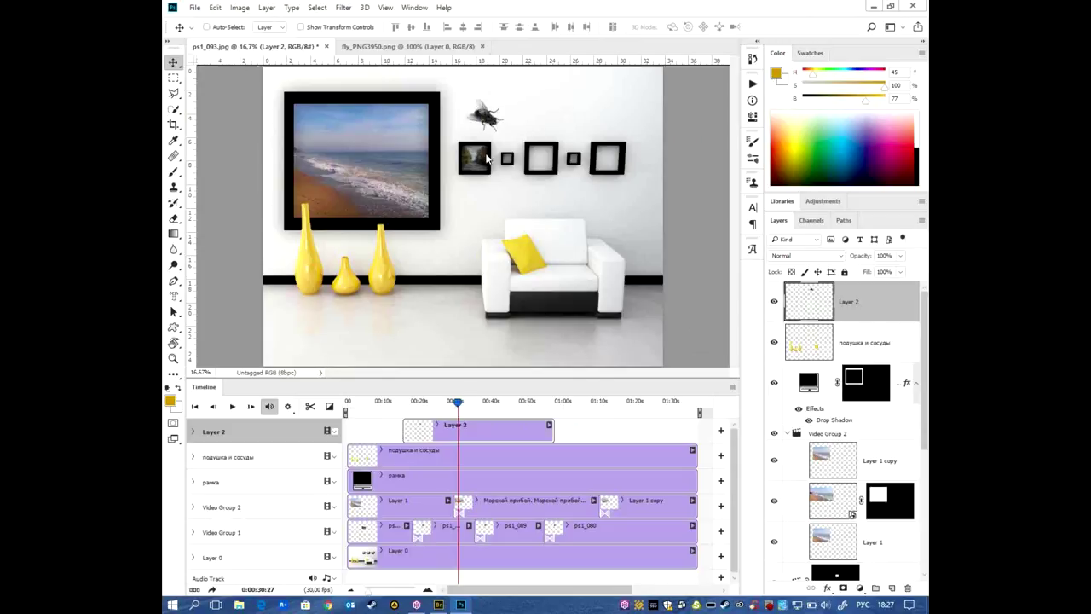
pyautogui.click(193, 432)
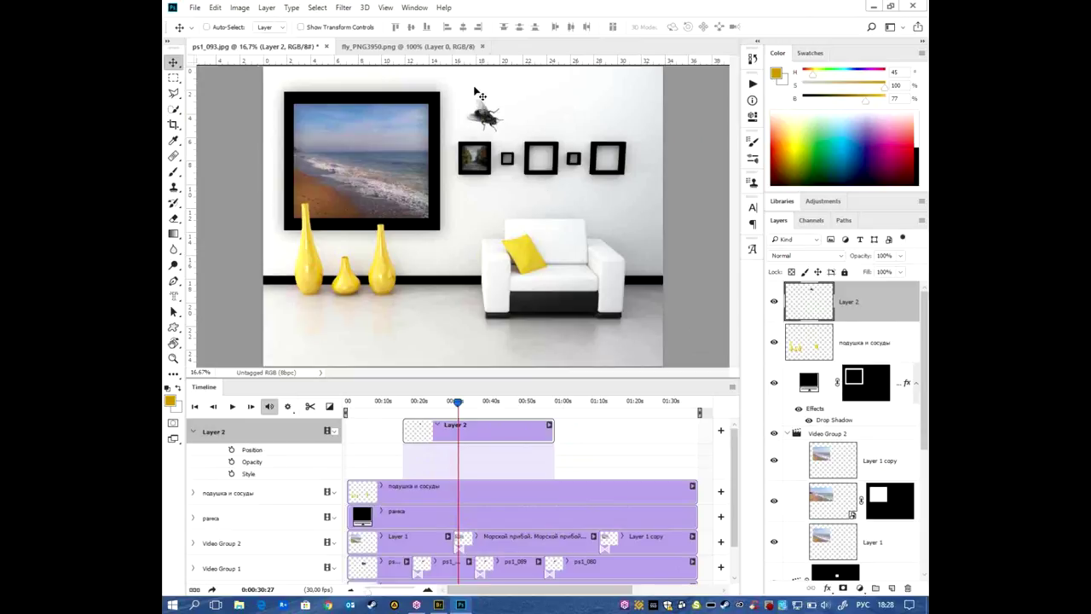
# - Move the fly beside the large framed painting, then delete Layer 2 into the trash
pyautogui.moveTo(493, 125)
pyautogui.mouseDown()
pyautogui.moveTo(458, 131)
pyautogui.moveTo(583, 131)
pyautogui.mouseUp()
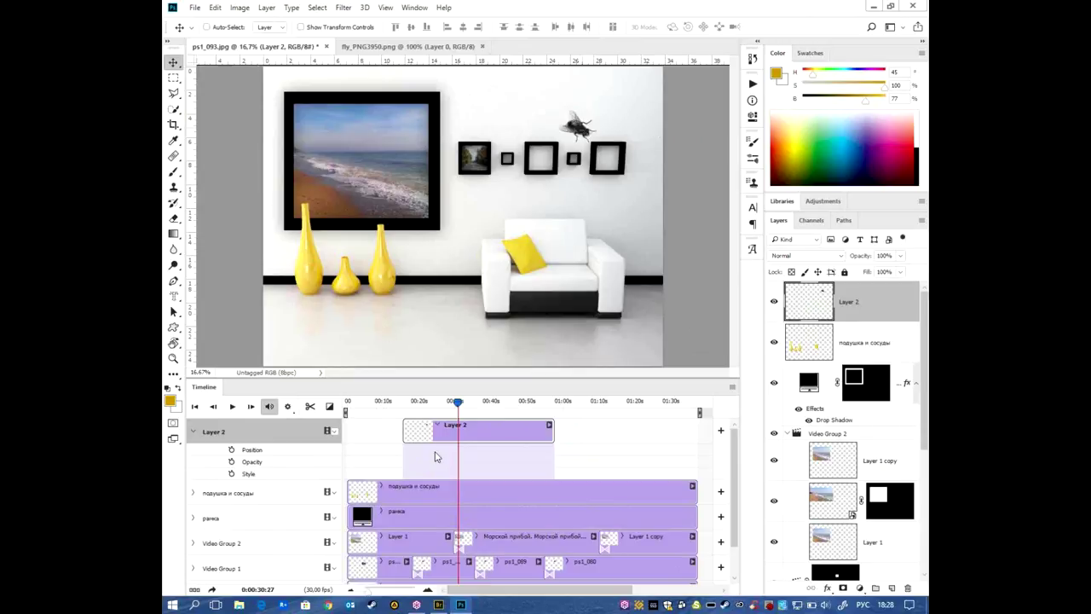
pyautogui.click(335, 434)
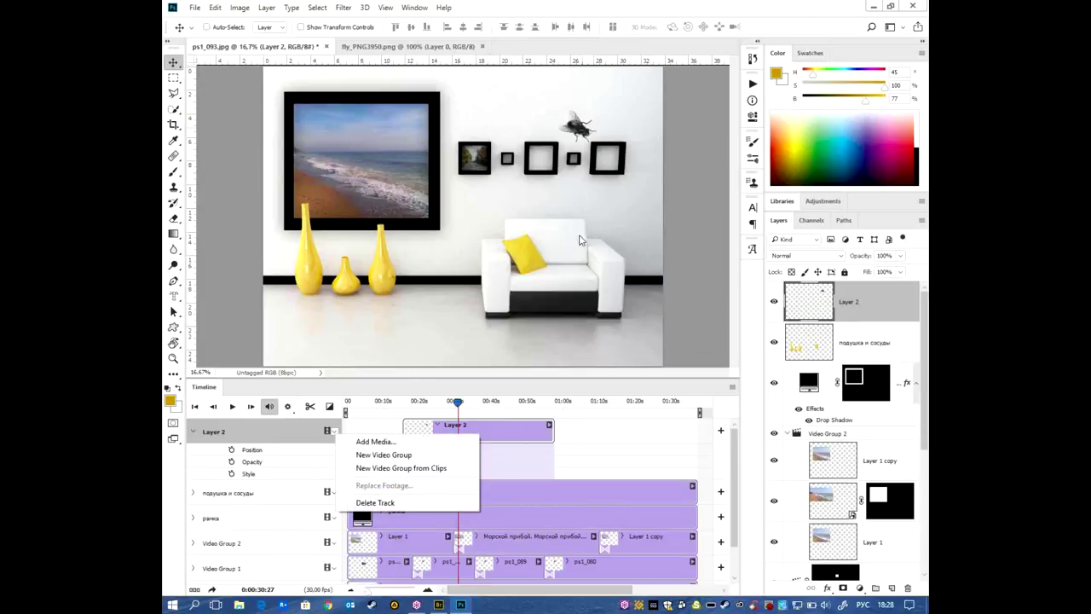
pyautogui.click(563, 457)
pyautogui.moveTo(563, 138); pyautogui.dragTo(551, 142)
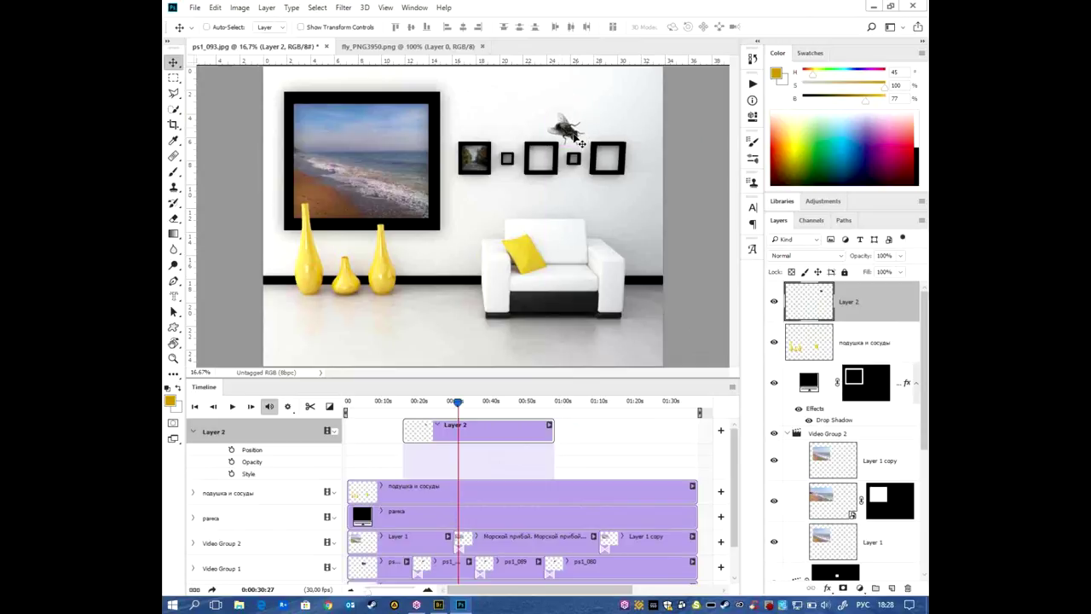
pyautogui.moveTo(874, 300)
pyautogui.mouseDown()
pyautogui.moveTo(927, 555)
pyautogui.moveTo(907, 589)
pyautogui.mouseUp()
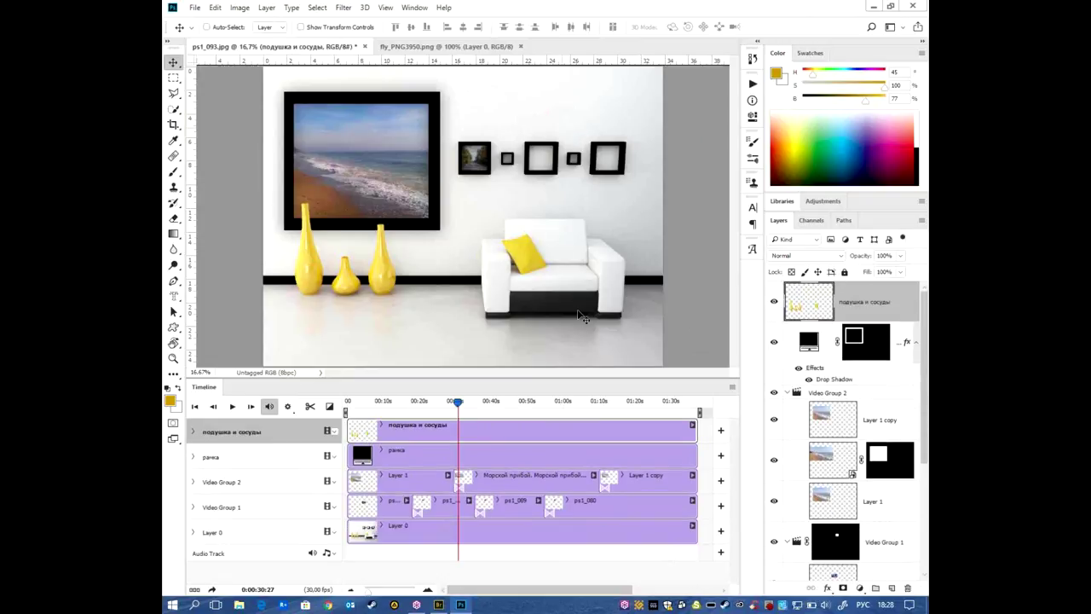
# - Drag fly_PNG3950.png from Bridge into the Photoshop room scene
pyautogui.hotkey('alt', 'Tab')
pyautogui.moveTo(289, 119)
pyautogui.mouseDown()
pyautogui.moveTo(551, 377)
pyautogui.moveTo(515, 160)
pyautogui.mouseUp()
pyautogui.hotkey('alt', 'Tab')
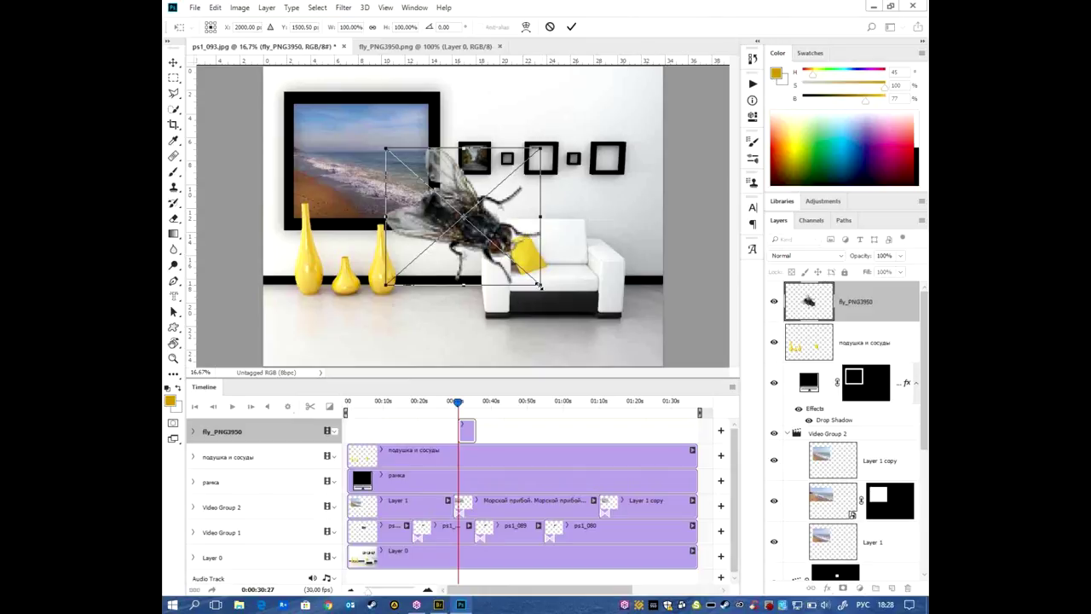
# - Scale the fly to about 26%, rotate it about -55°, and commit the transform
pyautogui.moveTo(541, 283)
pyautogui.mouseDown()
pyautogui.moveTo(440, 196)
pyautogui.moveTo(472, 172)
pyautogui.moveTo(456, 131)
pyautogui.mouseUp()
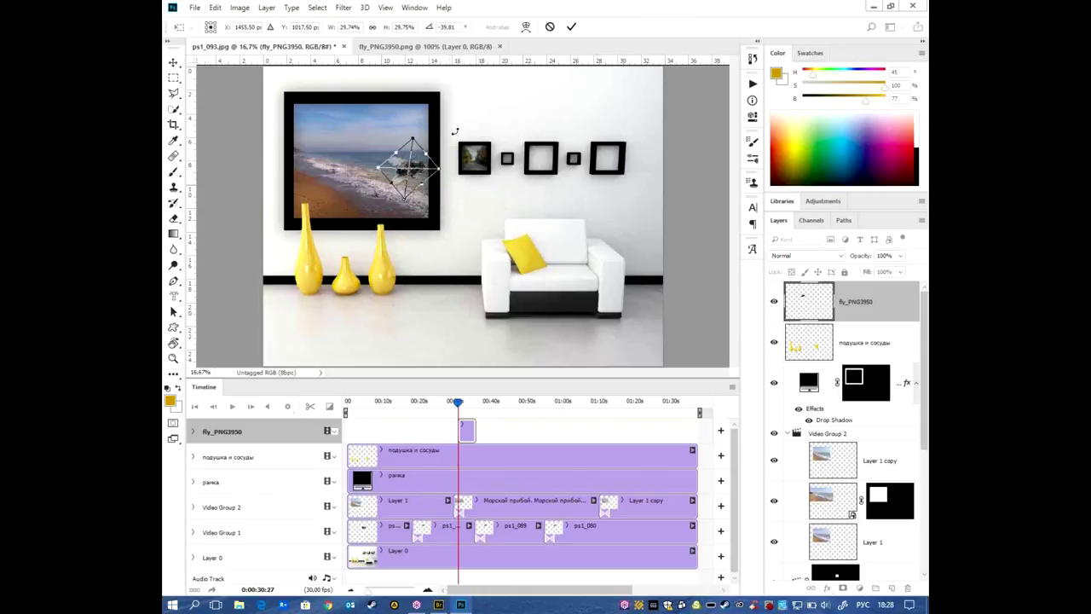
pyautogui.moveTo(445, 183); pyautogui.dragTo(412, 134)
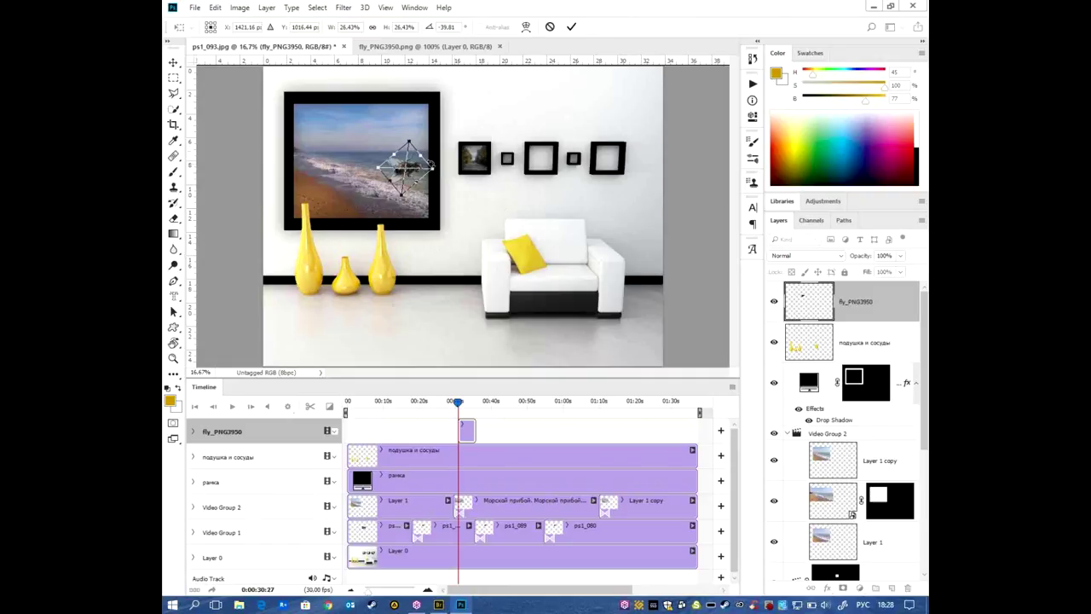
pyautogui.moveTo(412, 134); pyautogui.dragTo(433, 147)
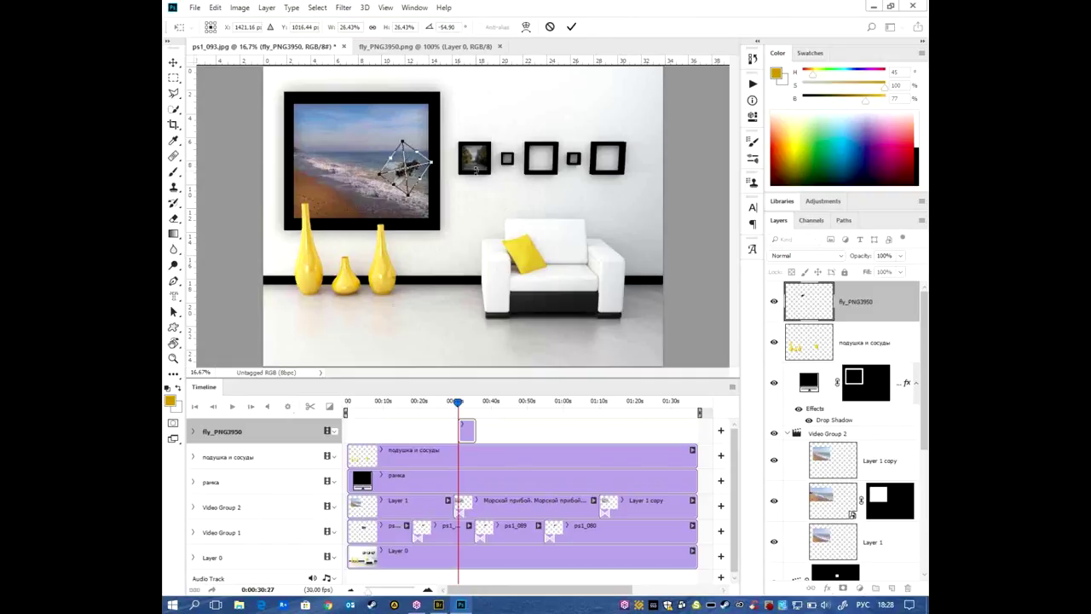
pyautogui.press('Return')
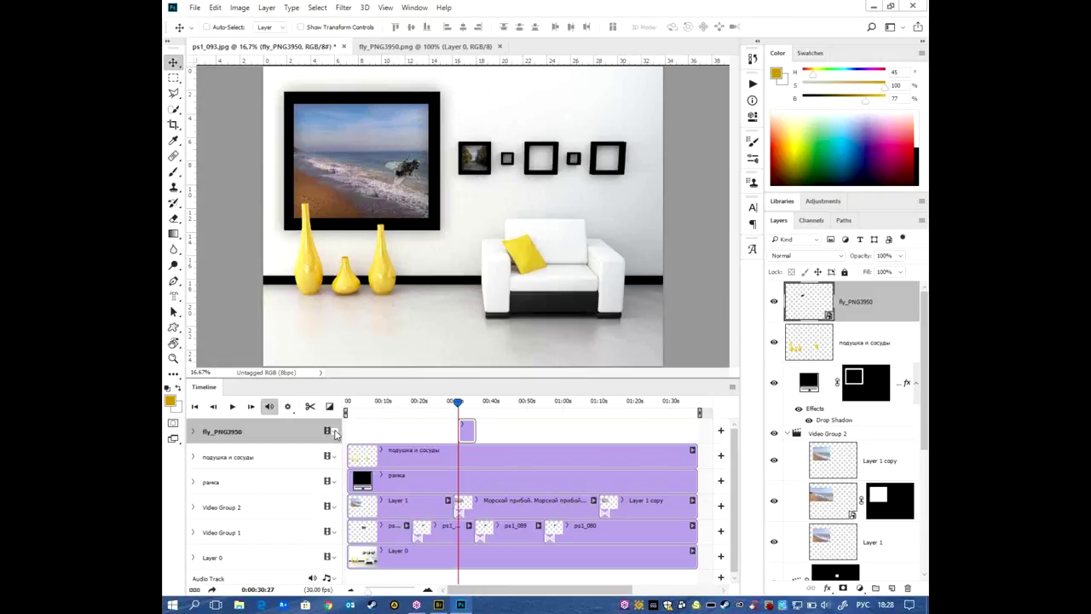
pyautogui.click(333, 431)
pyautogui.click(289, 438)
# - Move the fly past the top-right edge of the room scene
pyautogui.click(194, 432)
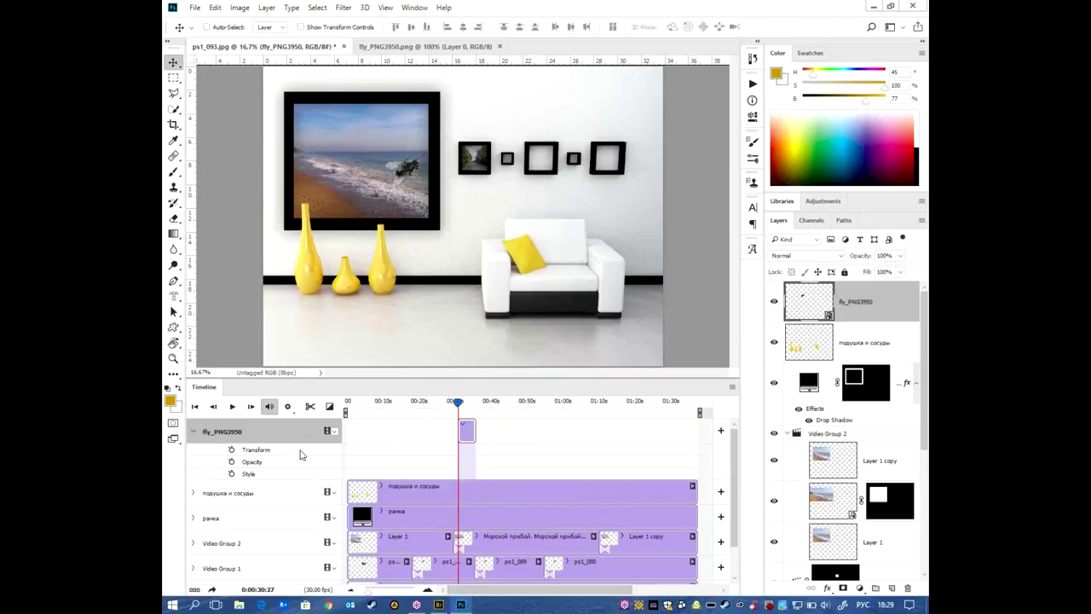
pyautogui.moveTo(397, 173); pyautogui.dragTo(233, 93)
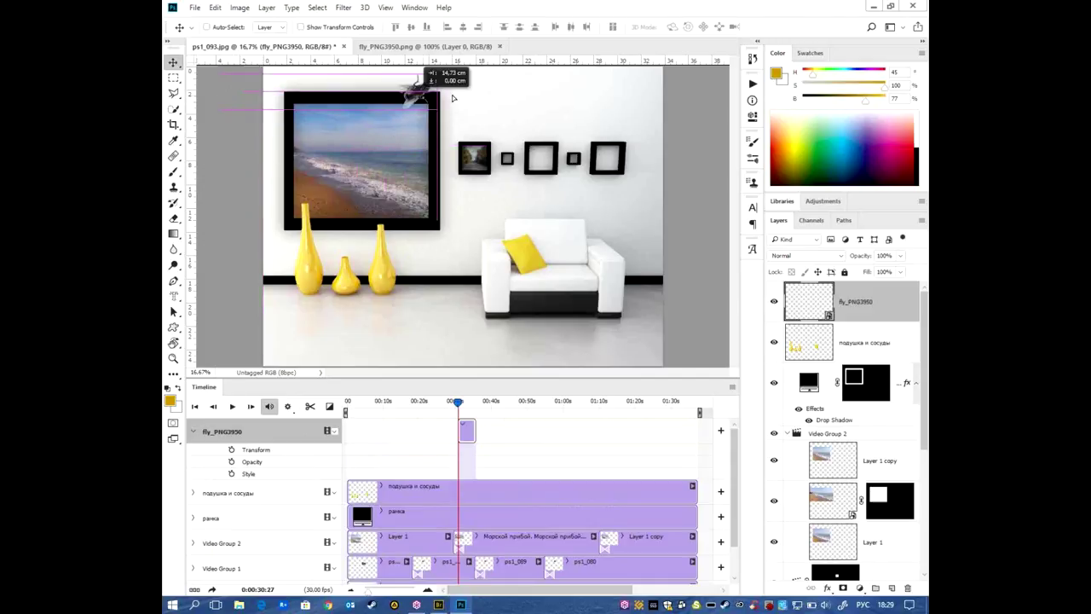
pyautogui.moveTo(228, 98)
pyautogui.mouseDown()
pyautogui.moveTo(669, 107)
pyautogui.moveTo(437, 119)
pyautogui.mouseUp()
pyautogui.hotkey('ctrl', 't')
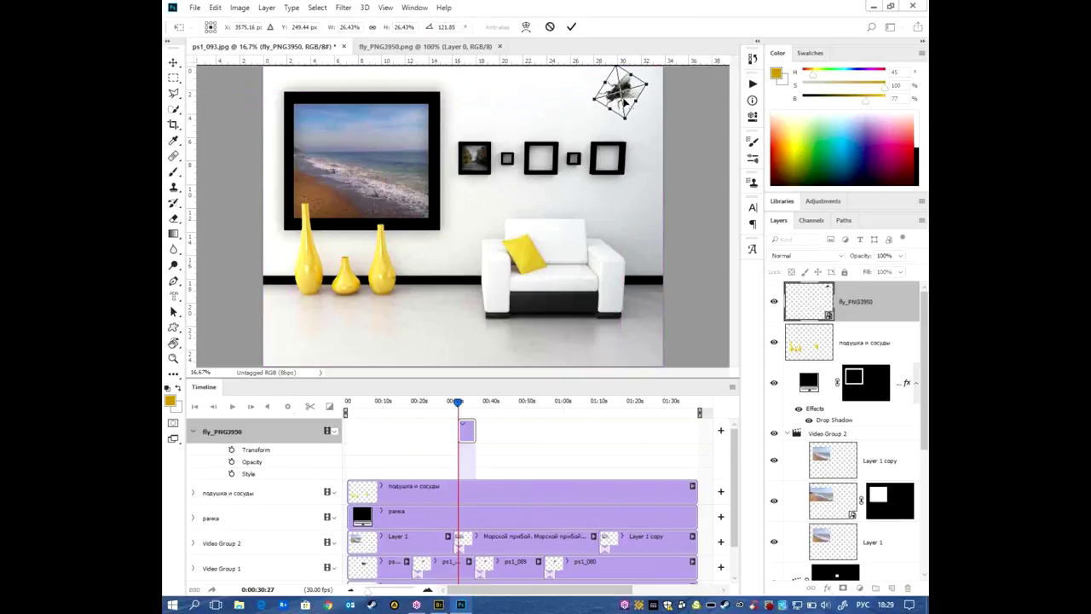
pyautogui.moveTo(625, 101); pyautogui.dragTo(645, 108)
pyautogui.press('Return')
pyautogui.moveTo(645, 108); pyautogui.dragTo(716, 104)
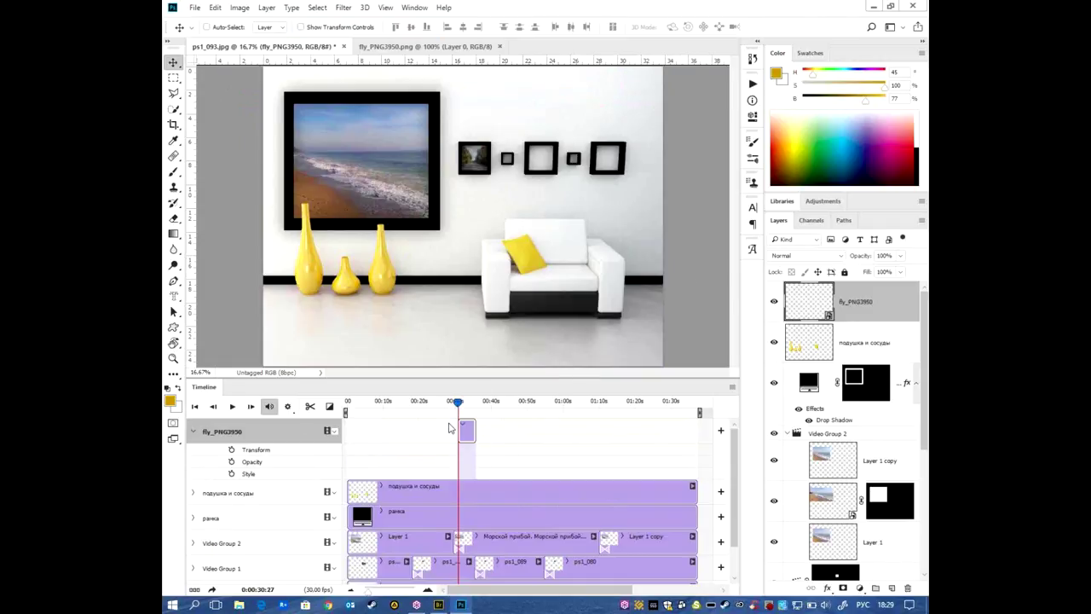
# - Extend the fly clip to about 29 seconds and set the playhead to 0:00:15:20
pyautogui.moveTo(459, 431); pyautogui.dragTo(403, 430)
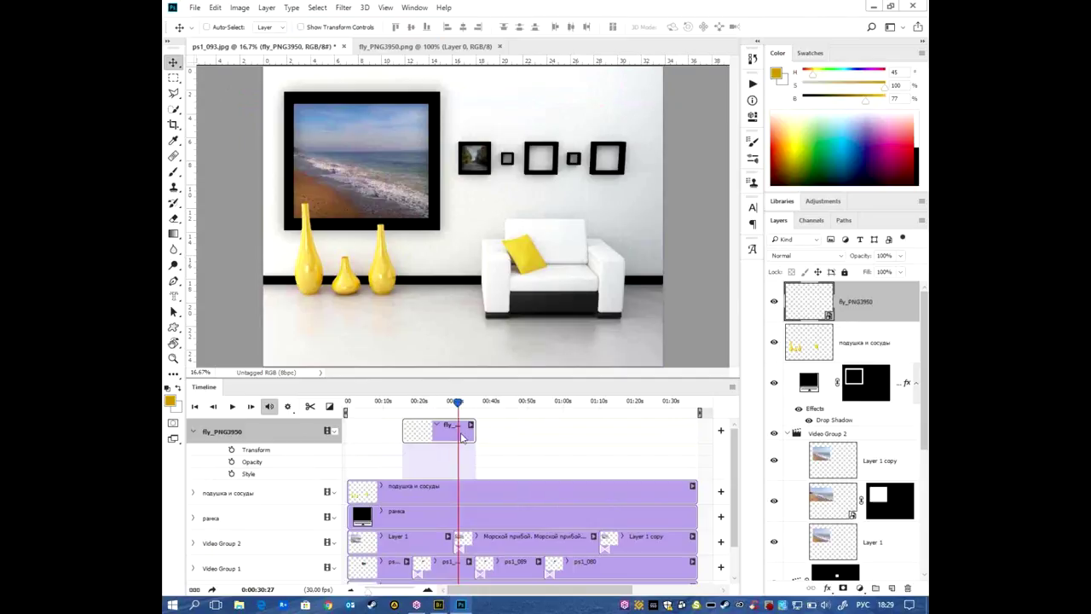
pyautogui.moveTo(475, 430); pyautogui.dragTo(643, 430)
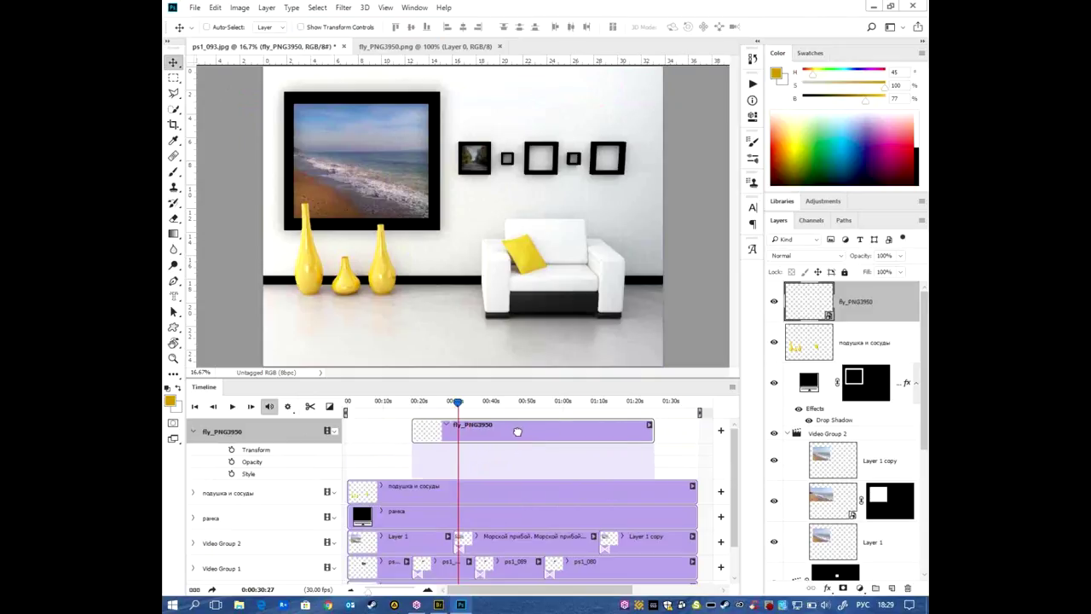
pyautogui.moveTo(534, 432); pyautogui.dragTo(517, 432)
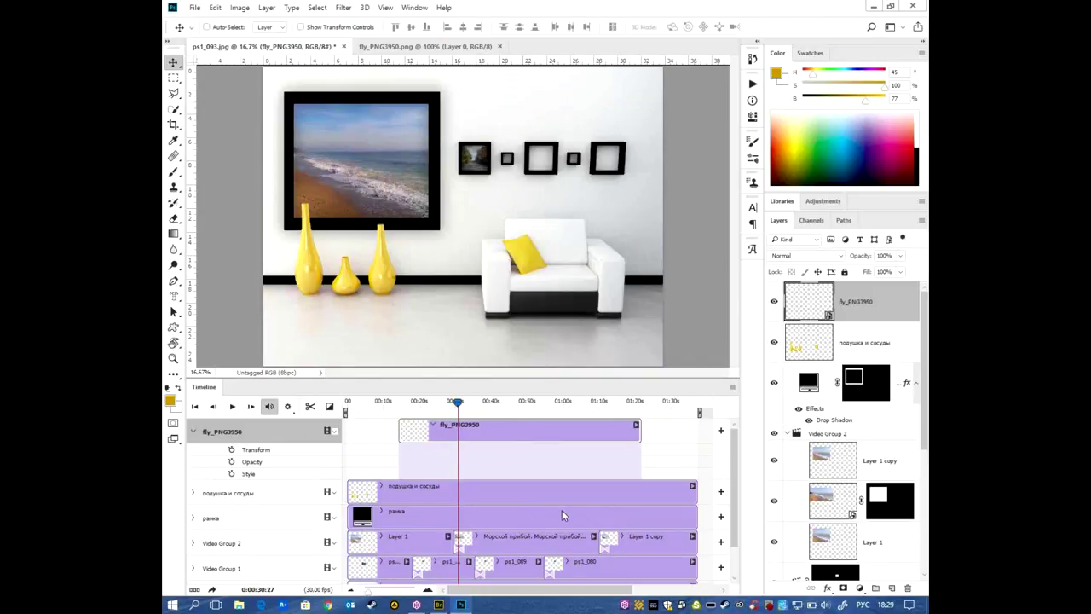
pyautogui.moveTo(457, 406); pyautogui.dragTo(406, 402)
pyautogui.hotkey('shift', 'Left')
pyautogui.hotkey('shift', 'Left')
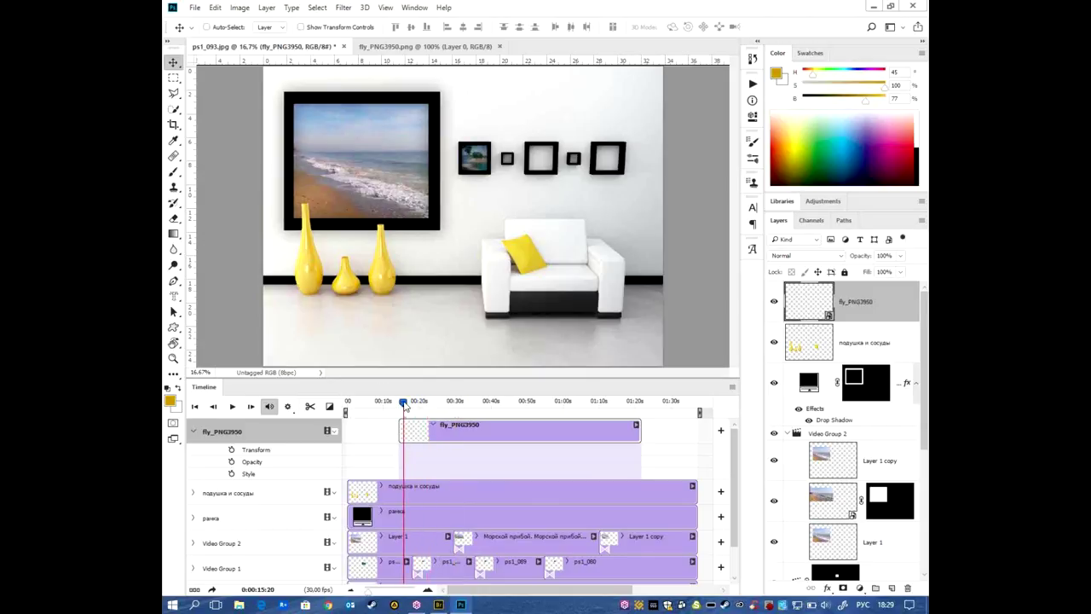
# - Add the first Transform keyframe on the fly track, then move the playhead to about 39 seconds
pyautogui.moveTo(405, 407); pyautogui.dragTo(386, 404)
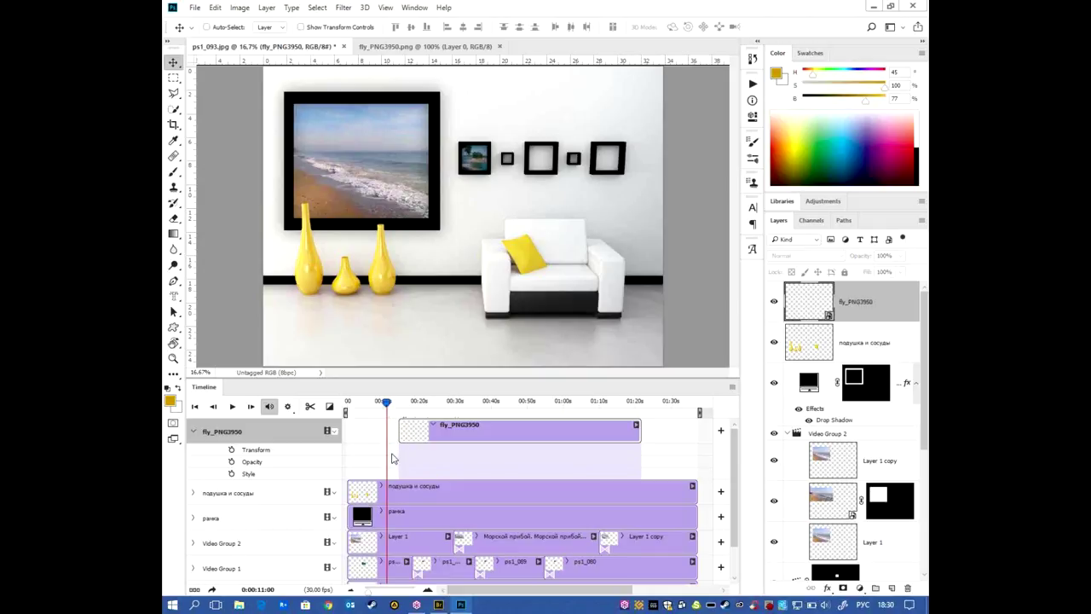
pyautogui.click(388, 407)
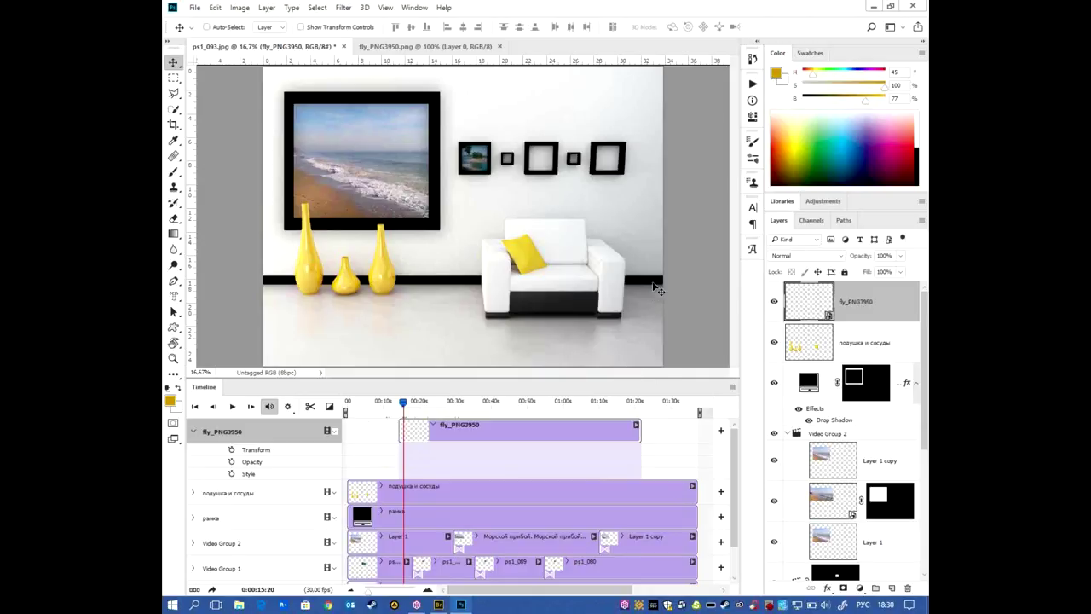
pyautogui.click(231, 451)
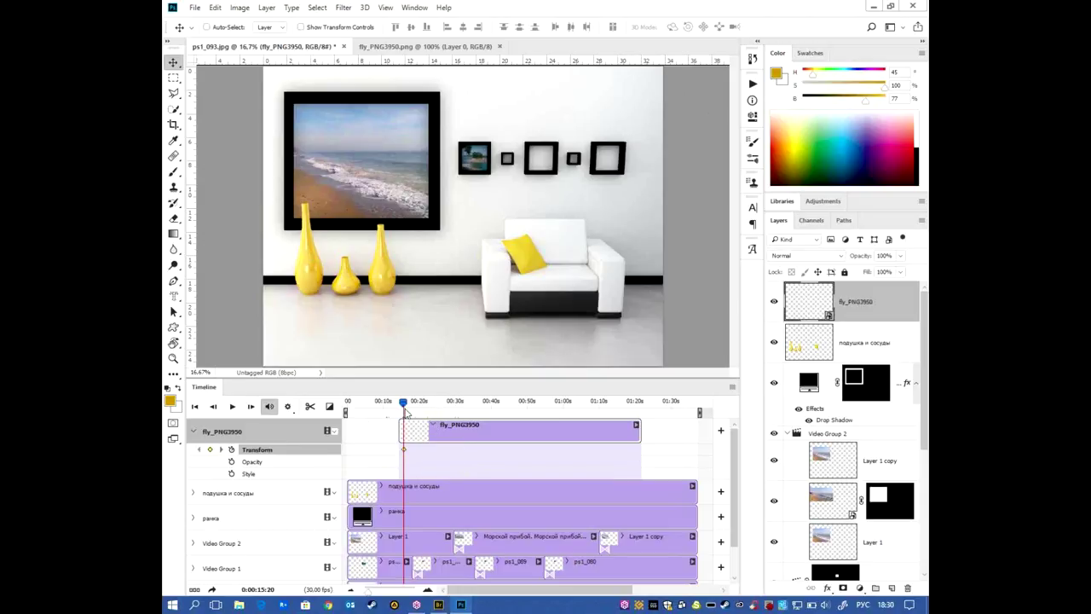
pyautogui.click(405, 406)
pyautogui.click(487, 401)
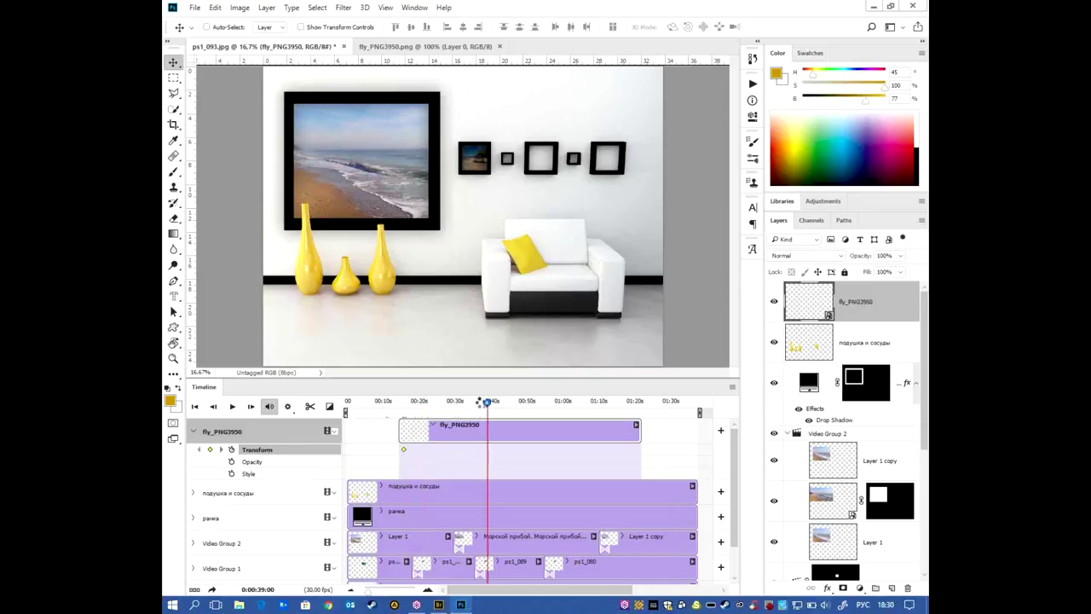
# - At 0:00:39:15, keyframe the fly at the beach picture's lower right, rotated about 160°
pyautogui.moveTo(487, 402); pyautogui.dragTo(490, 402)
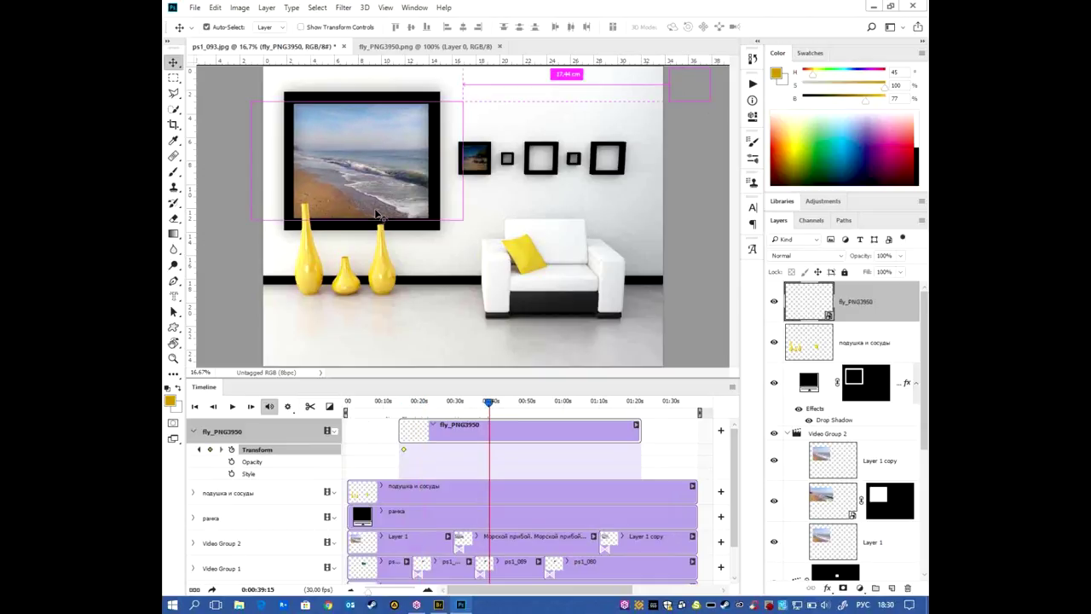
pyautogui.hotkey('ctrl', 't')
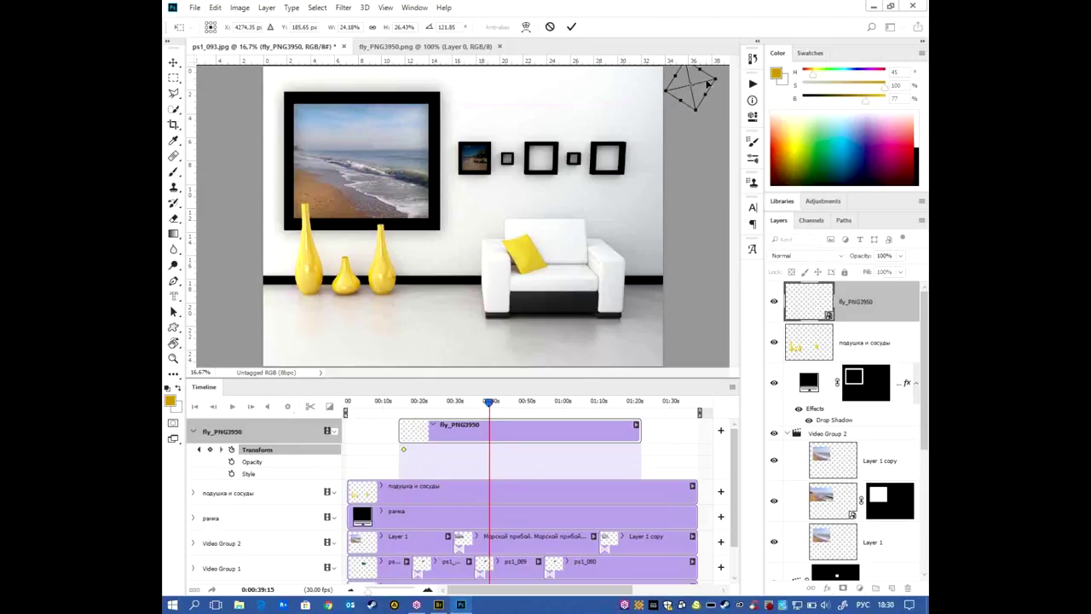
pyautogui.moveTo(705, 83)
pyautogui.mouseDown()
pyautogui.moveTo(449, 220)
pyautogui.moveTo(441, 210)
pyautogui.mouseUp()
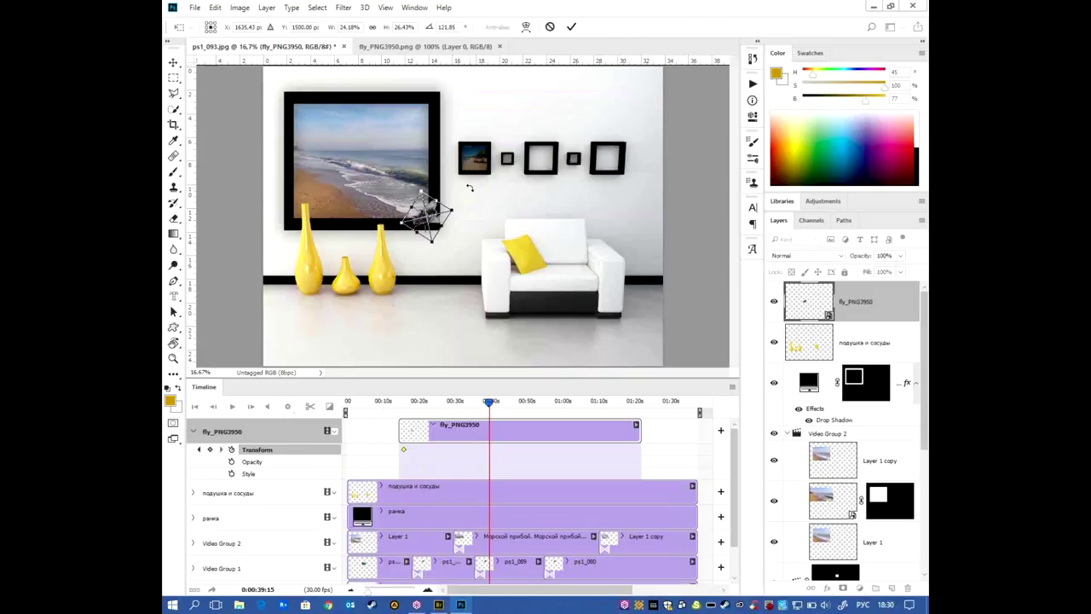
pyautogui.moveTo(473, 197); pyautogui.dragTo(472, 226)
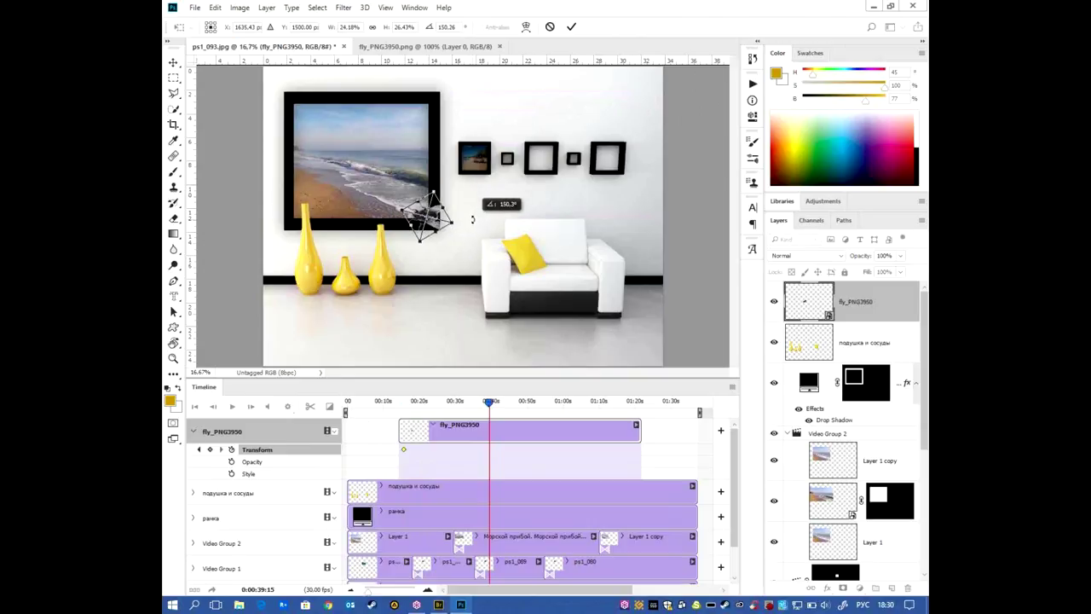
pyautogui.moveTo(435, 218)
pyautogui.mouseDown()
pyautogui.moveTo(424, 195)
pyautogui.moveTo(405, 201)
pyautogui.mouseUp()
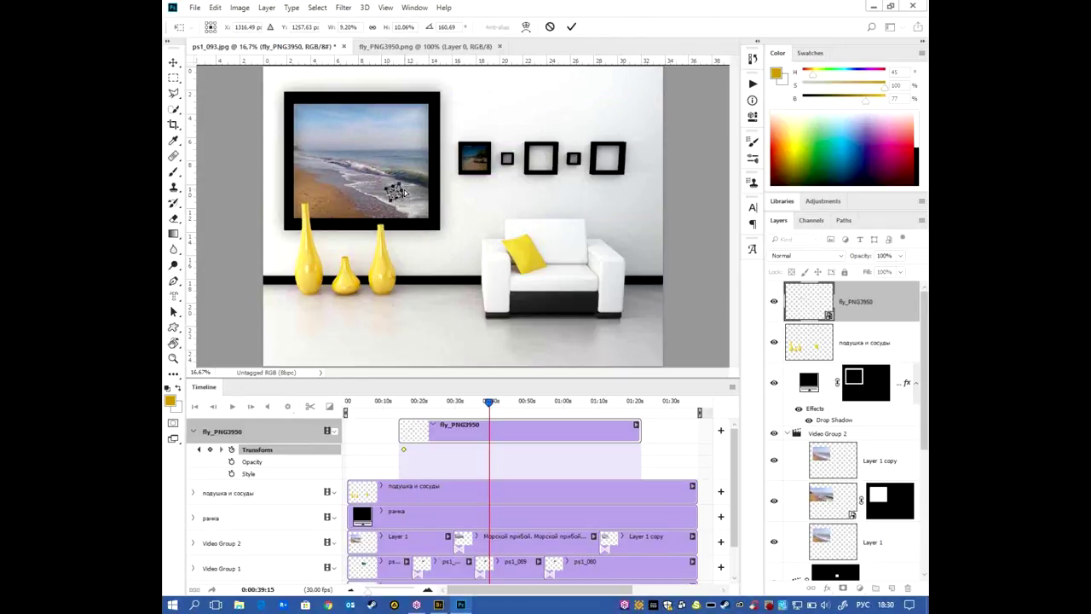
pyautogui.hotkey('ctrl', '+')
pyautogui.hotkey('ctrl', '+')
pyautogui.hotkey('ctrl', '+')
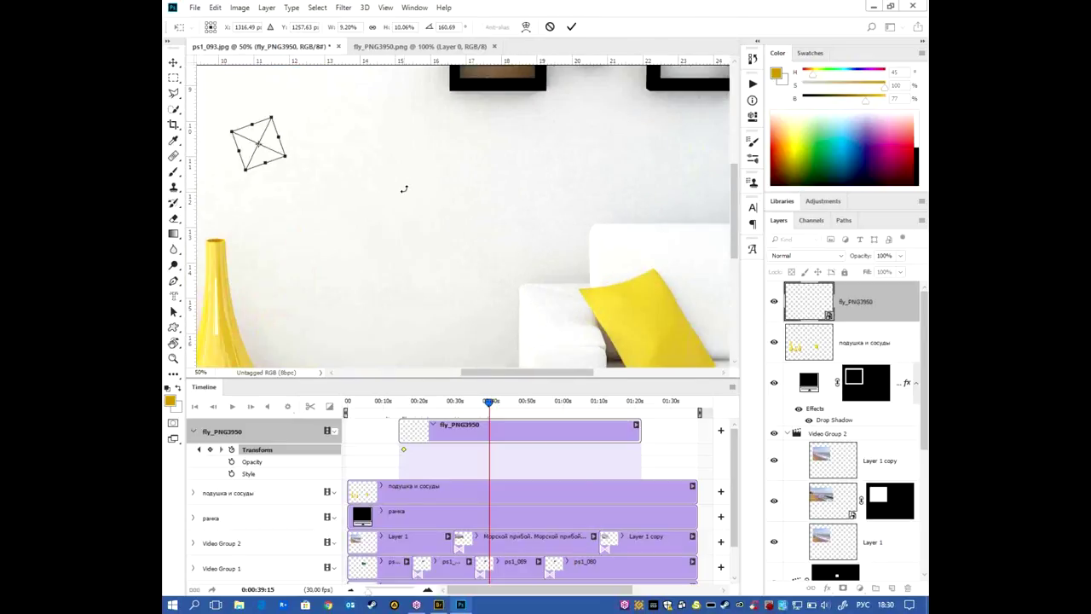
pyautogui.hotkey('ctrl', '+')
pyautogui.moveTo(404, 189); pyautogui.dragTo(566, 267)
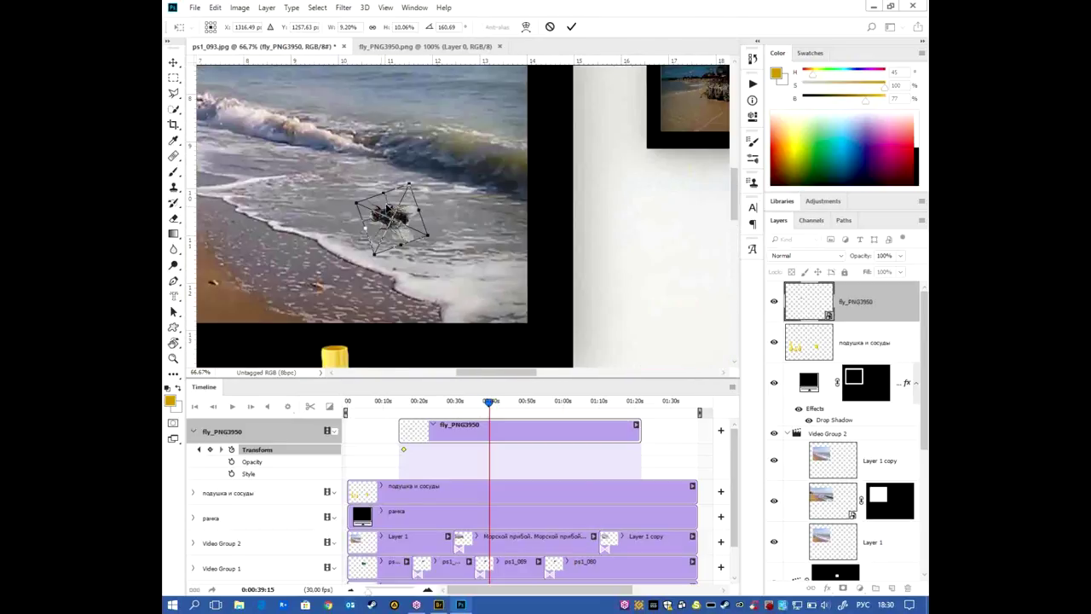
pyautogui.moveTo(388, 208); pyautogui.dragTo(456, 242)
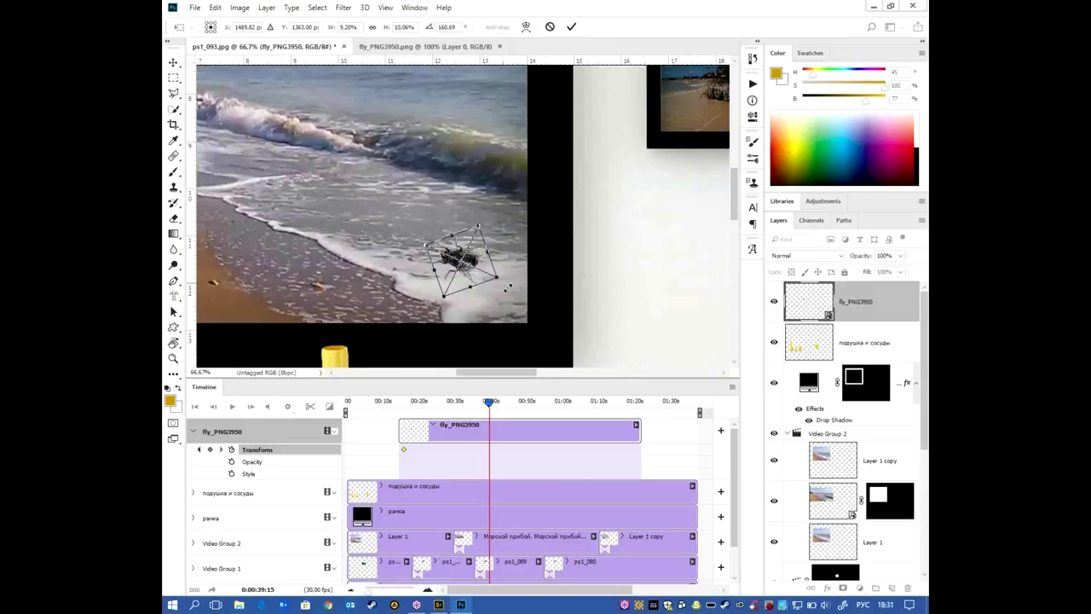
pyautogui.press('Return')
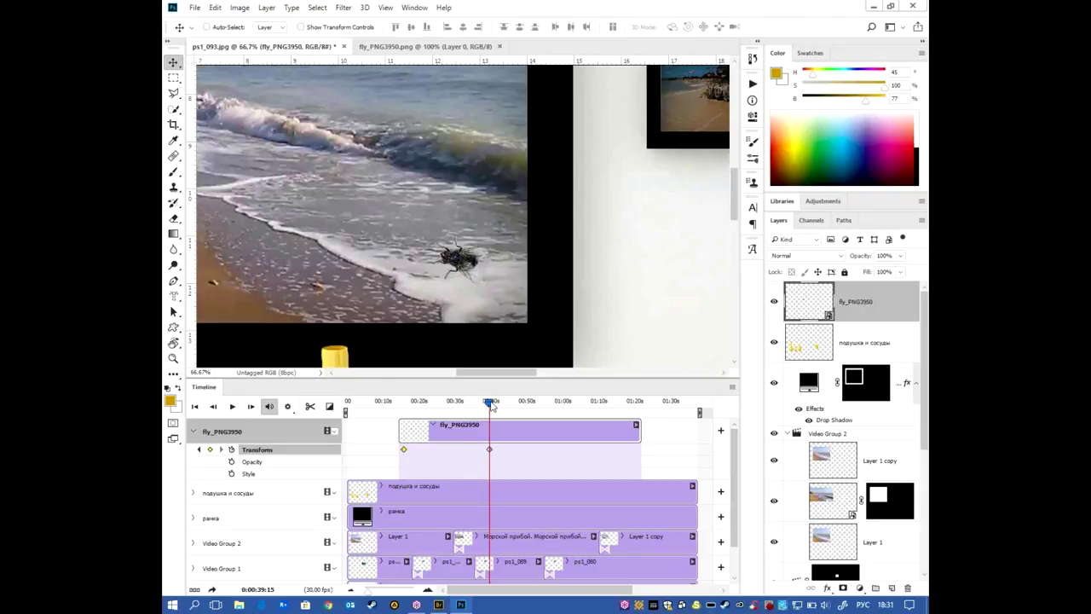
# - A few frames later, keyframe the fly turned and moved up along the surf
pyautogui.moveTo(490, 406); pyautogui.dragTo(490, 401)
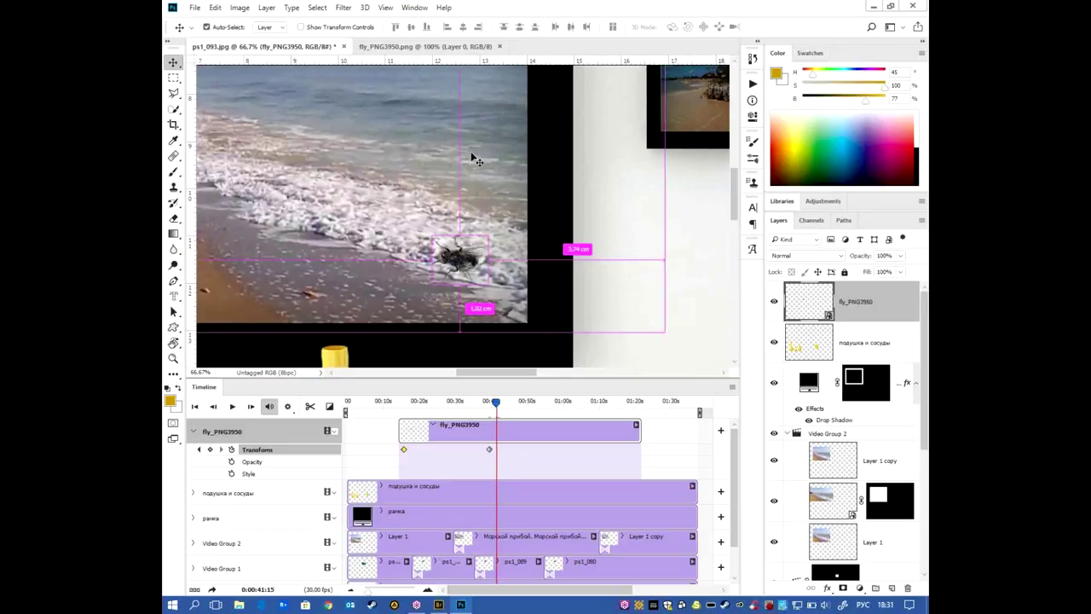
pyautogui.hotkey('ctrl', 't')
pyautogui.moveTo(501, 158)
pyautogui.mouseDown()
pyautogui.moveTo(544, 258)
pyautogui.moveTo(554, 229)
pyautogui.mouseUp()
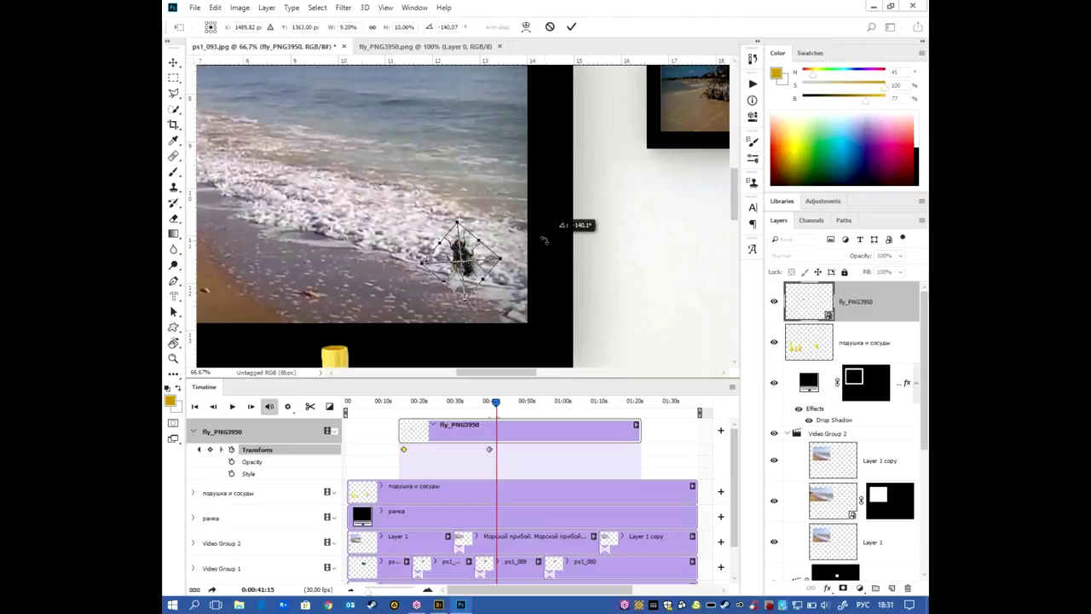
pyautogui.moveTo(472, 261); pyautogui.dragTo(468, 221)
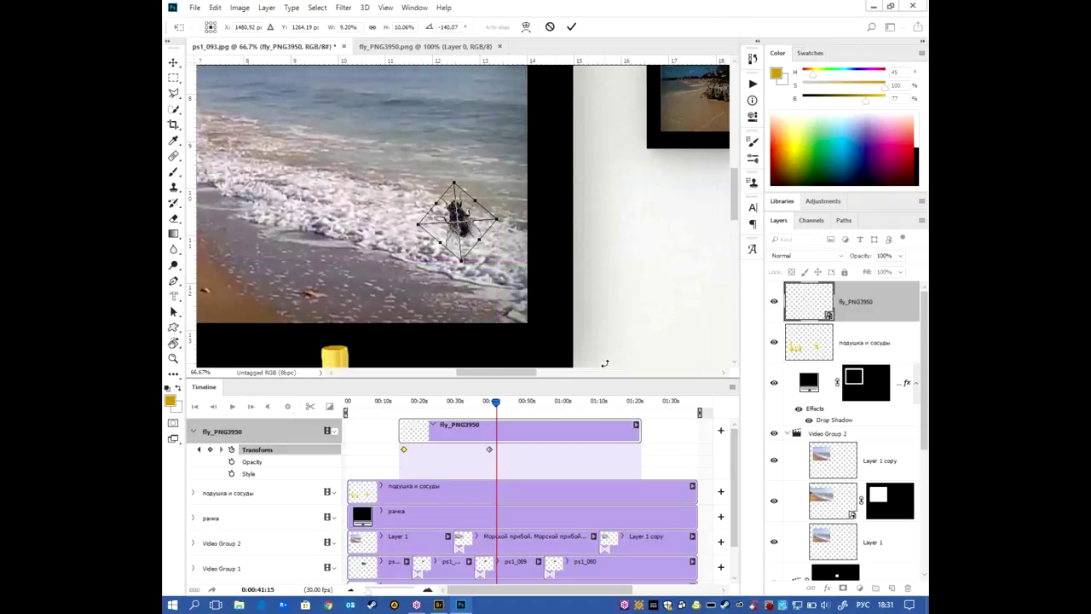
pyautogui.press('Return')
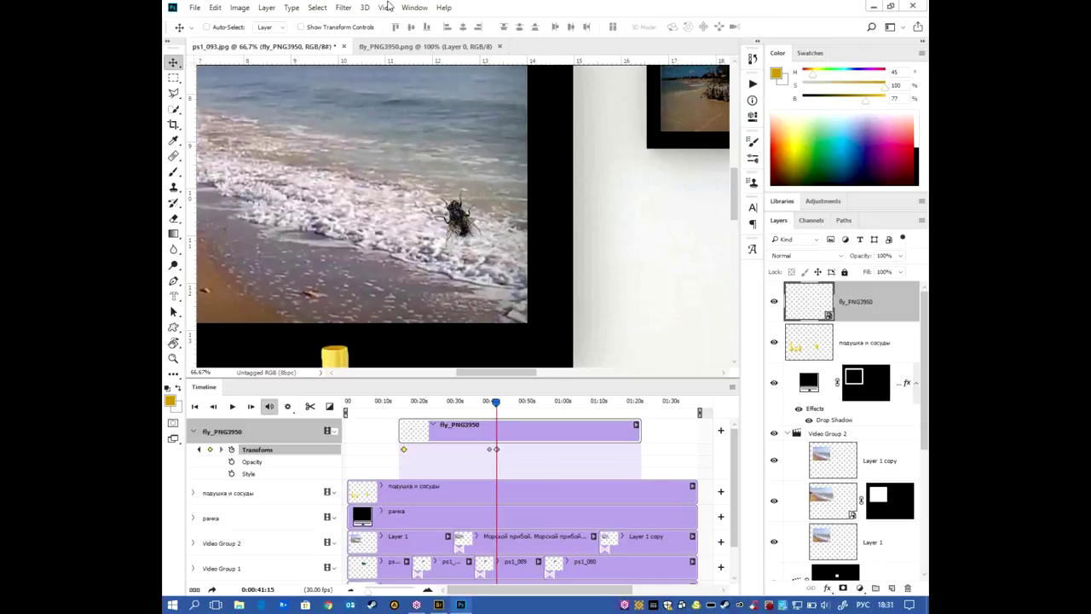
# - Keyframe the fly lifted into the beach picture's sky, then advance to about 58 seconds
pyautogui.moveTo(496, 401); pyautogui.dragTo(497, 401)
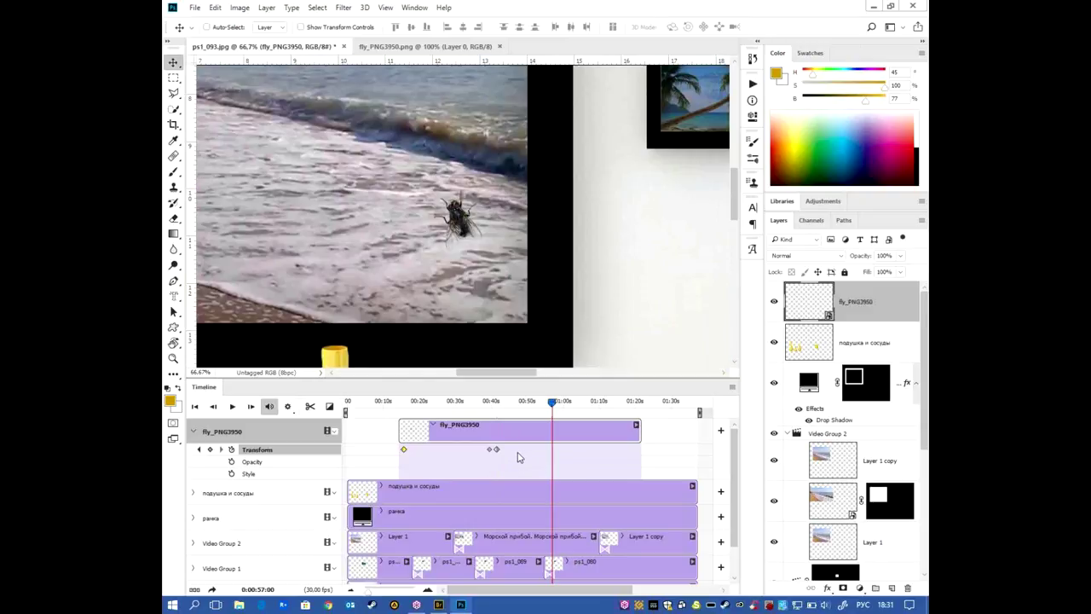
pyautogui.moveTo(575, 129); pyautogui.dragTo(618, 211)
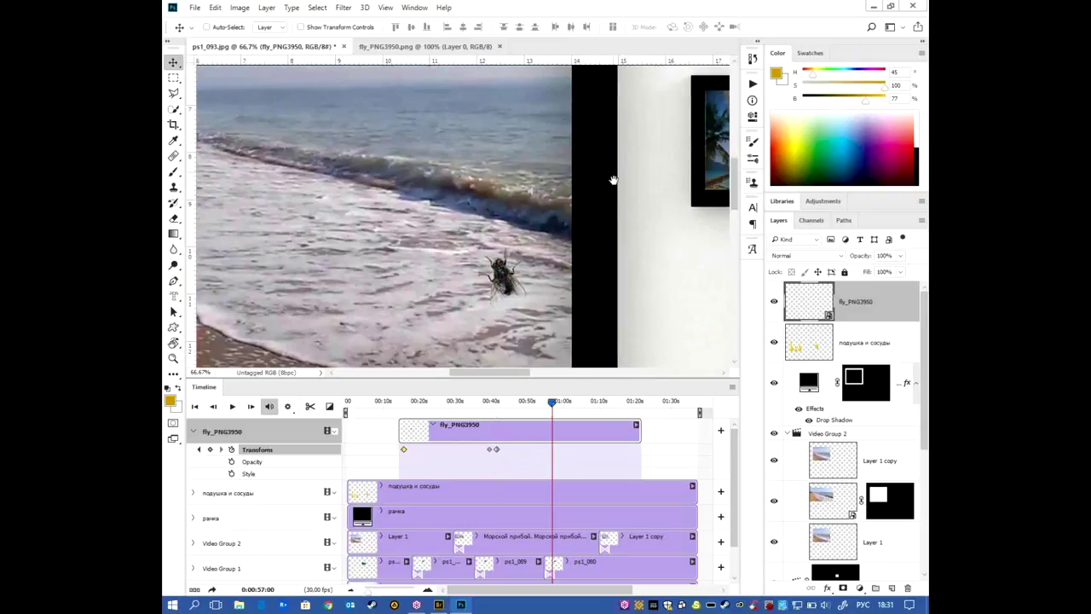
pyautogui.hotkey('ctrl', 't')
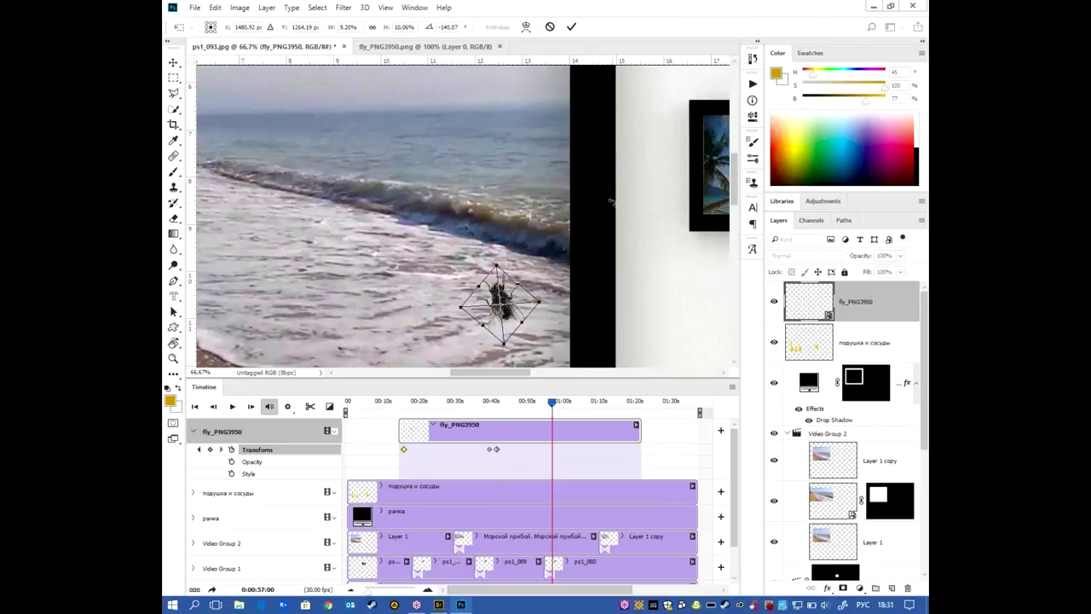
pyautogui.hotkey('ctrl', '-')
pyautogui.hotkey('ctrl', '-')
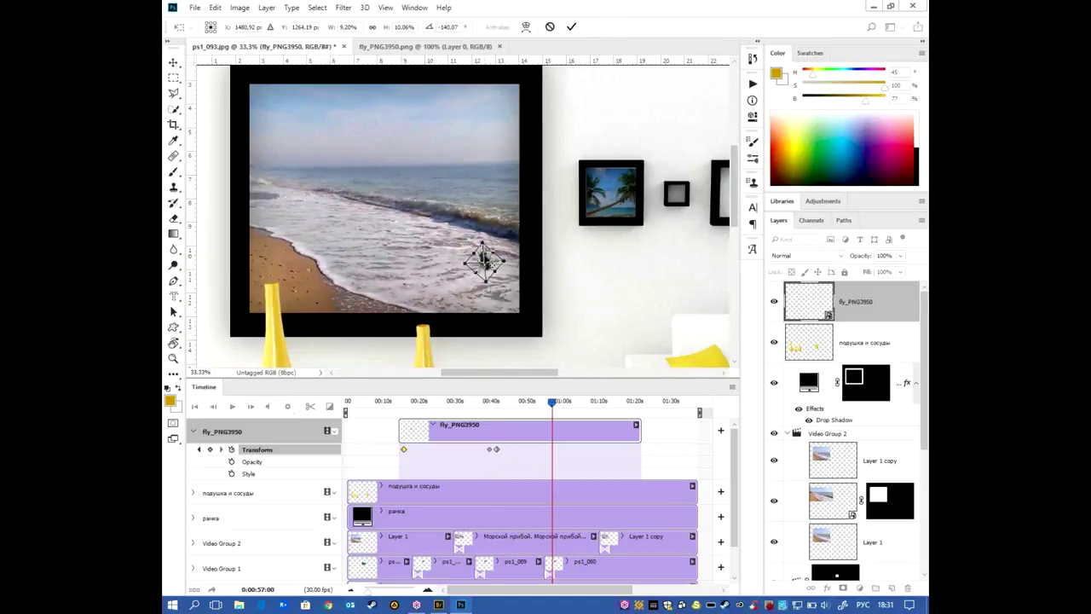
pyautogui.moveTo(484, 260); pyautogui.dragTo(484, 264)
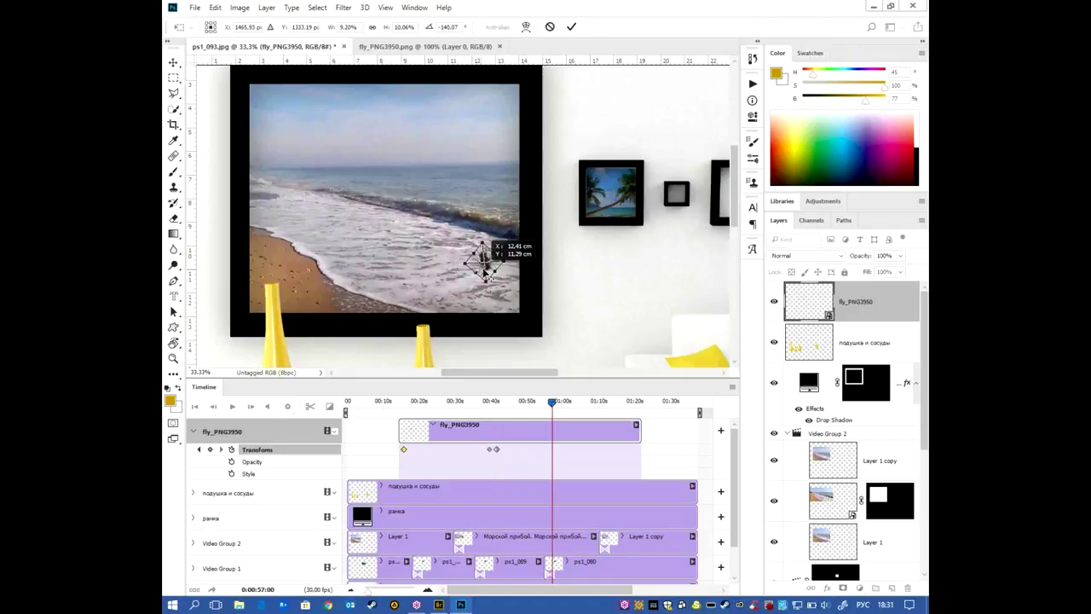
pyautogui.moveTo(483, 260); pyautogui.dragTo(463, 125)
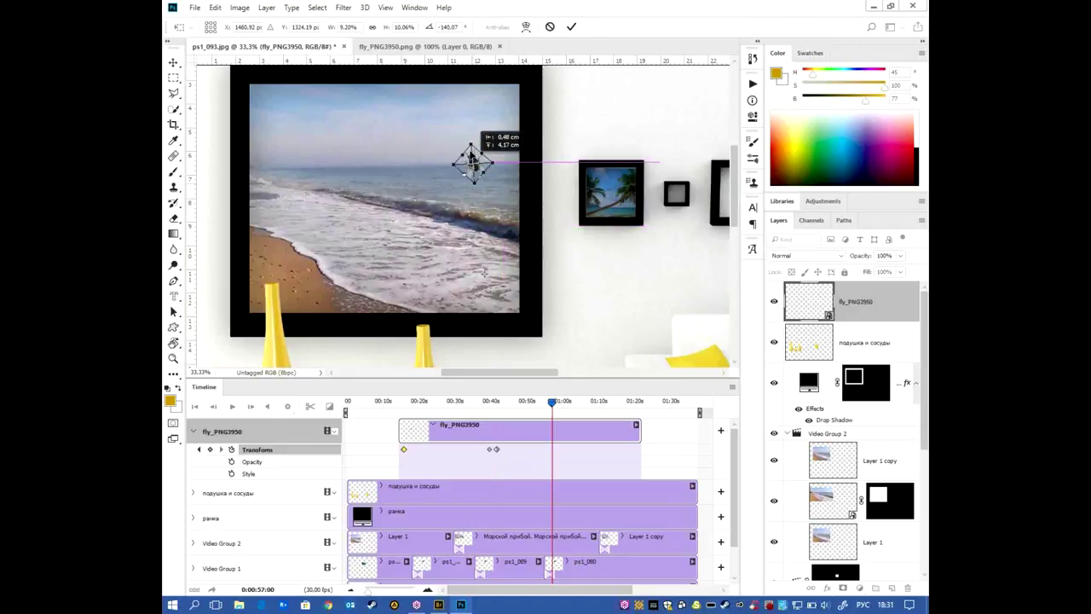
pyautogui.moveTo(463, 126); pyautogui.dragTo(460, 123)
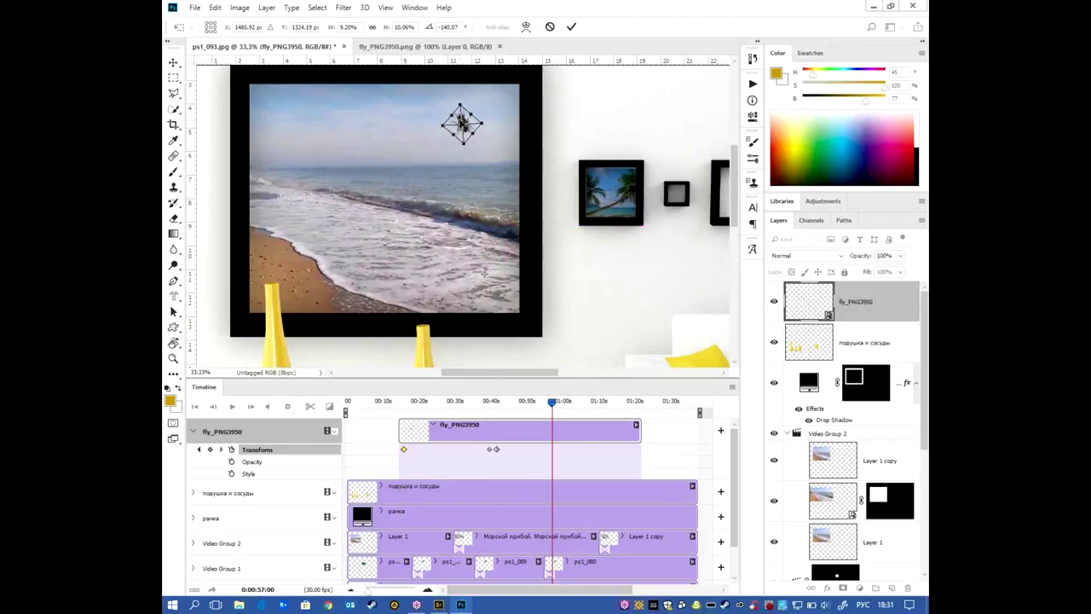
pyautogui.press('Return')
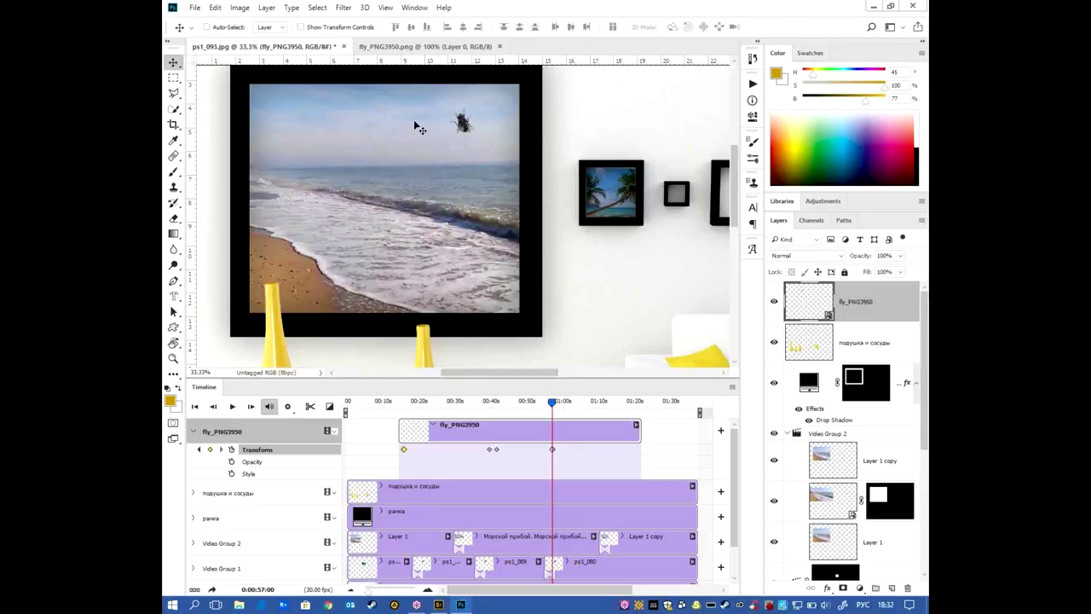
pyautogui.moveTo(554, 407); pyautogui.dragTo(558, 402)
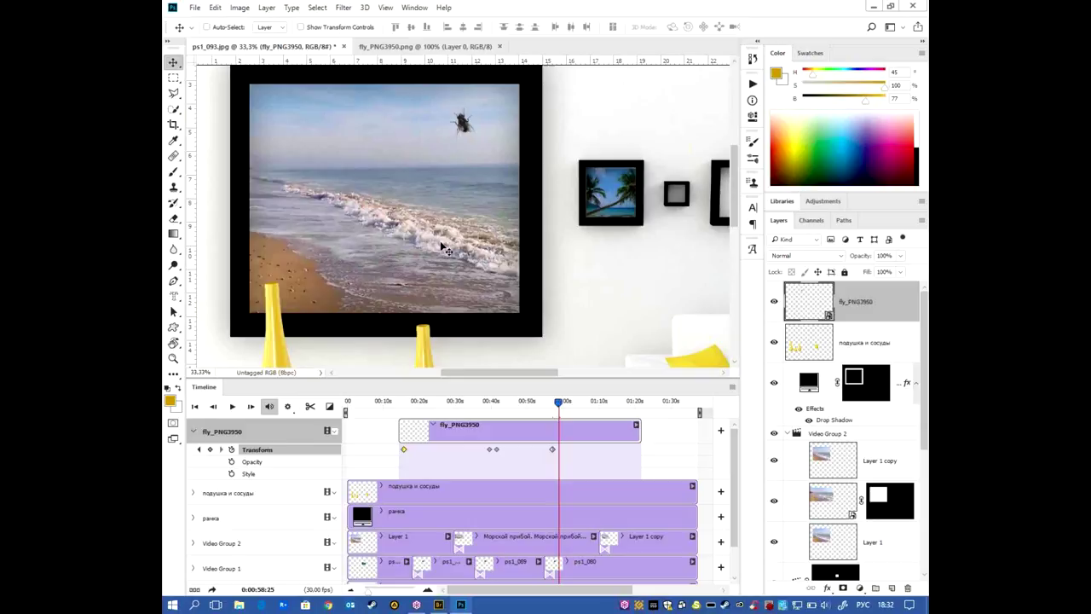
pyautogui.hotkey('ctrl', 't')
# - Keyframe the fly turning around at about 58 seconds, then move to about 1:20
pyautogui.moveTo(479, 90); pyautogui.dragTo(456, 99)
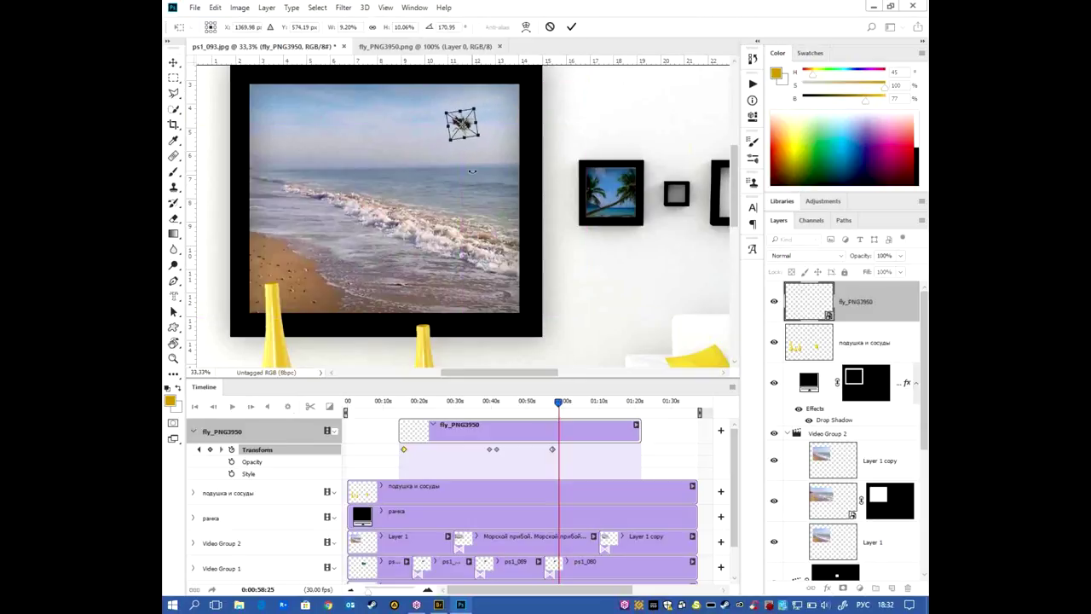
pyautogui.press('Return')
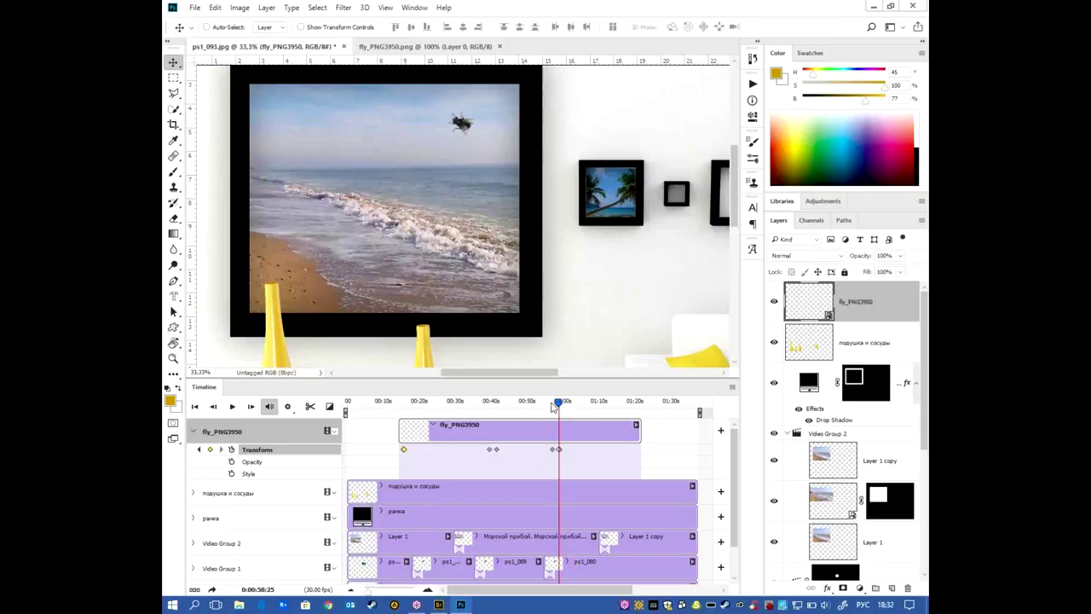
pyautogui.moveTo(560, 407); pyautogui.dragTo(633, 407)
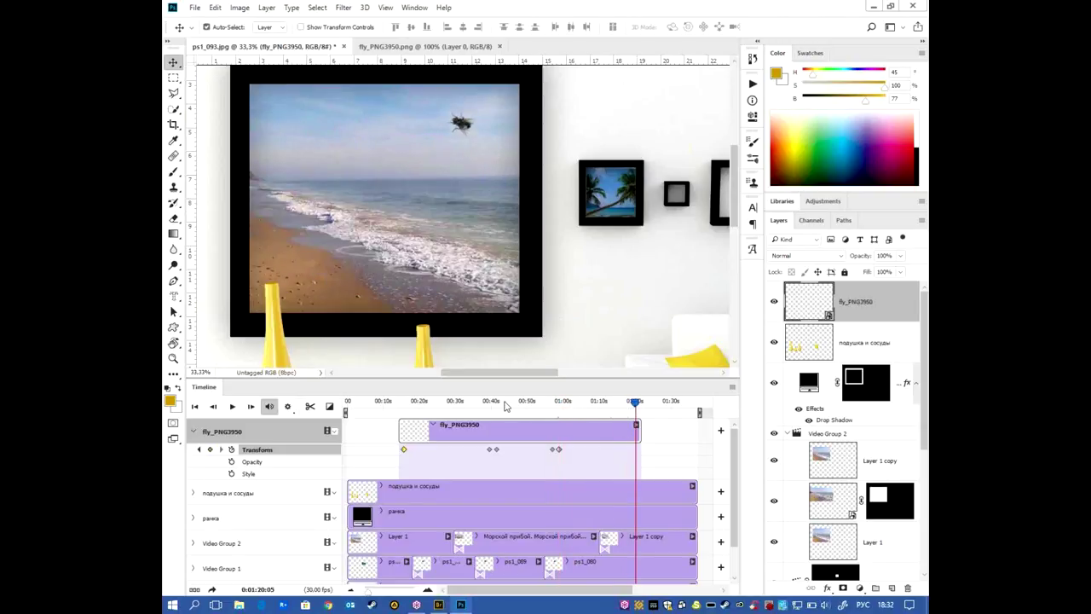
# - Keyframe the fly leaving past the scene's top-left corner at 1:20, then return the playhead near the start
pyautogui.hotkey('ctrl', '-')
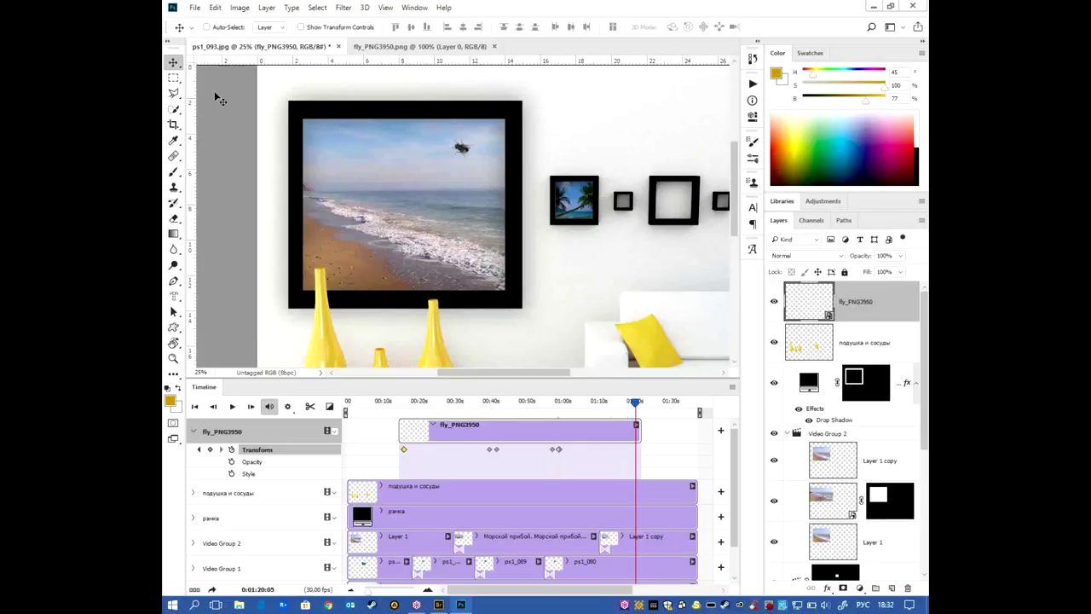
pyautogui.hotkey('ctrl', 't')
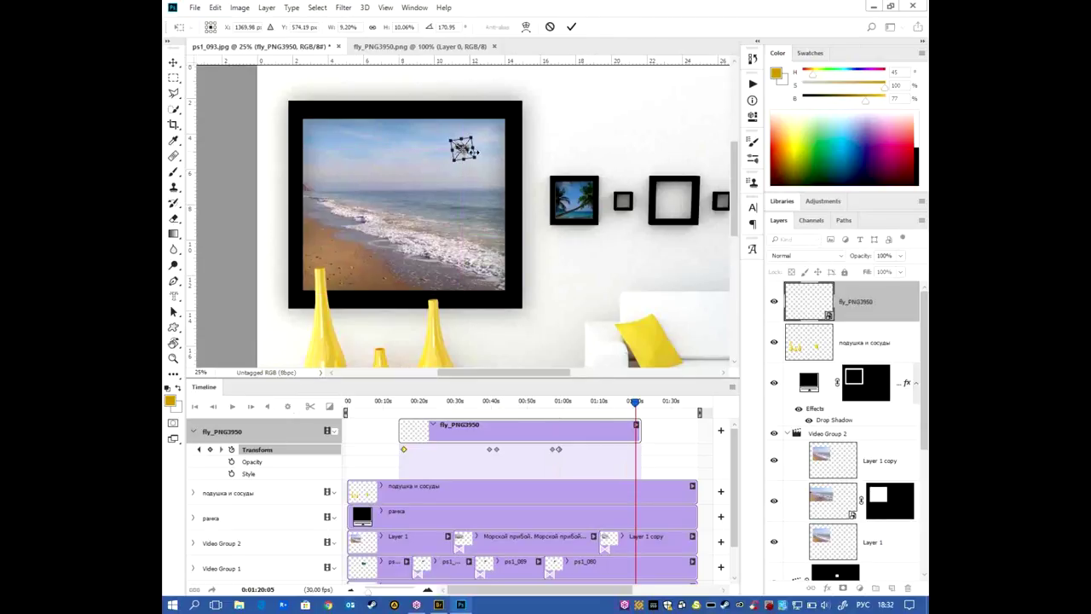
pyautogui.hotkey('ctrl', '+')
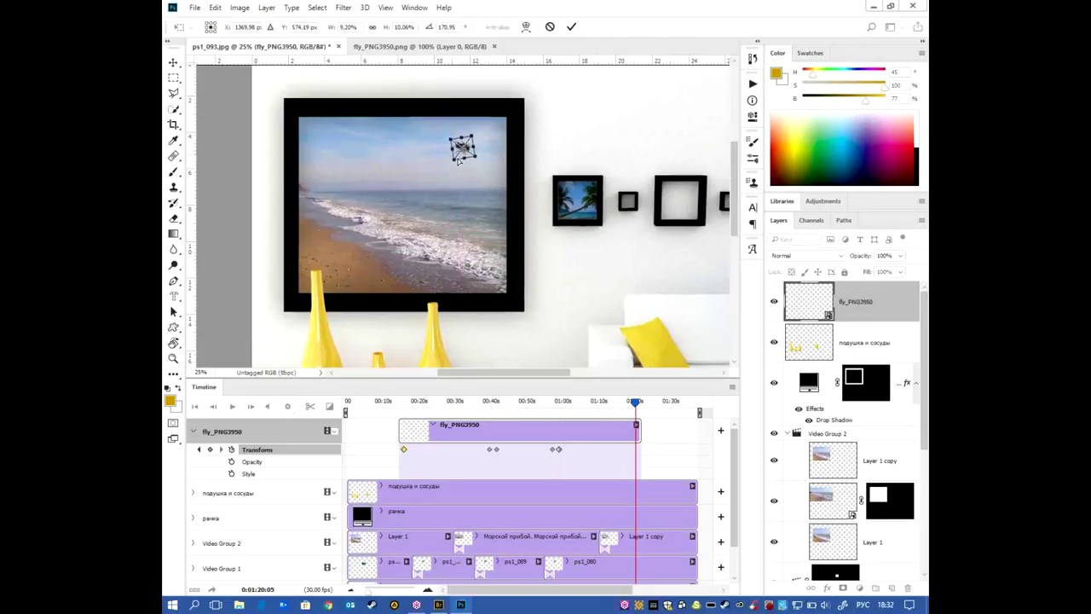
pyautogui.hotkey('ctrl', '+')
pyautogui.moveTo(436, 111); pyautogui.dragTo(204, 100)
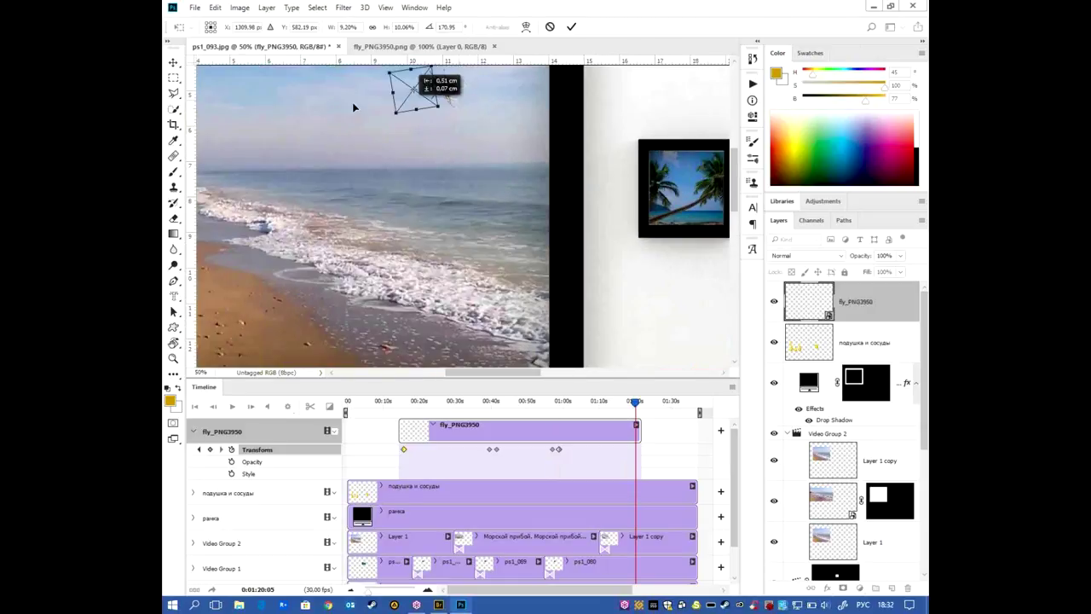
pyautogui.moveTo(279, 145)
pyautogui.mouseDown()
pyautogui.moveTo(632, 230)
pyautogui.moveTo(422, 107)
pyautogui.moveTo(416, 124)
pyautogui.moveTo(448, 160)
pyautogui.mouseUp()
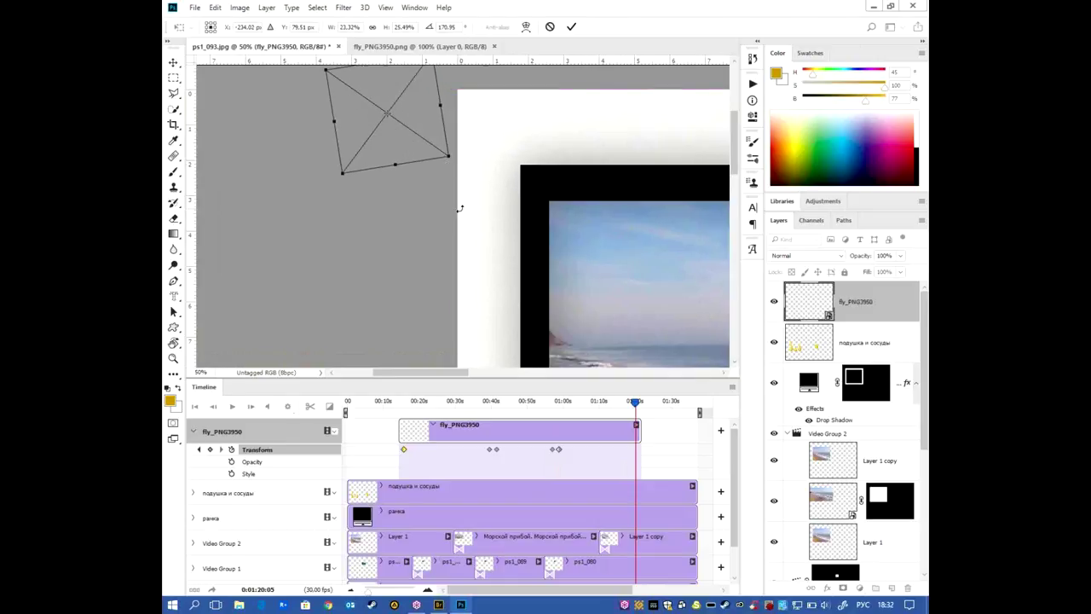
pyautogui.press('Return')
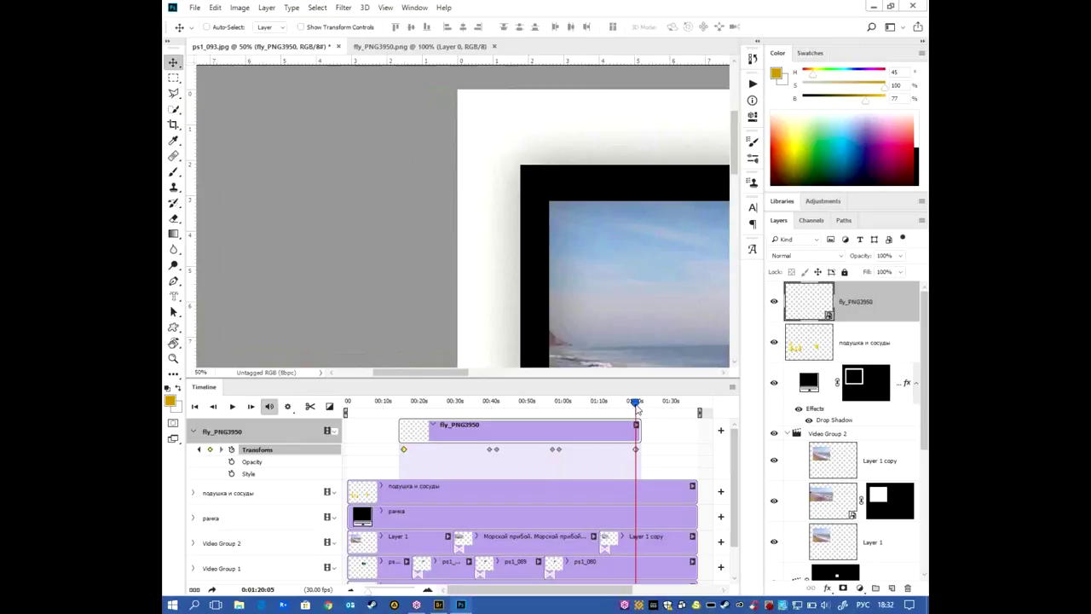
pyautogui.moveTo(635, 402); pyautogui.dragTo(368, 408)
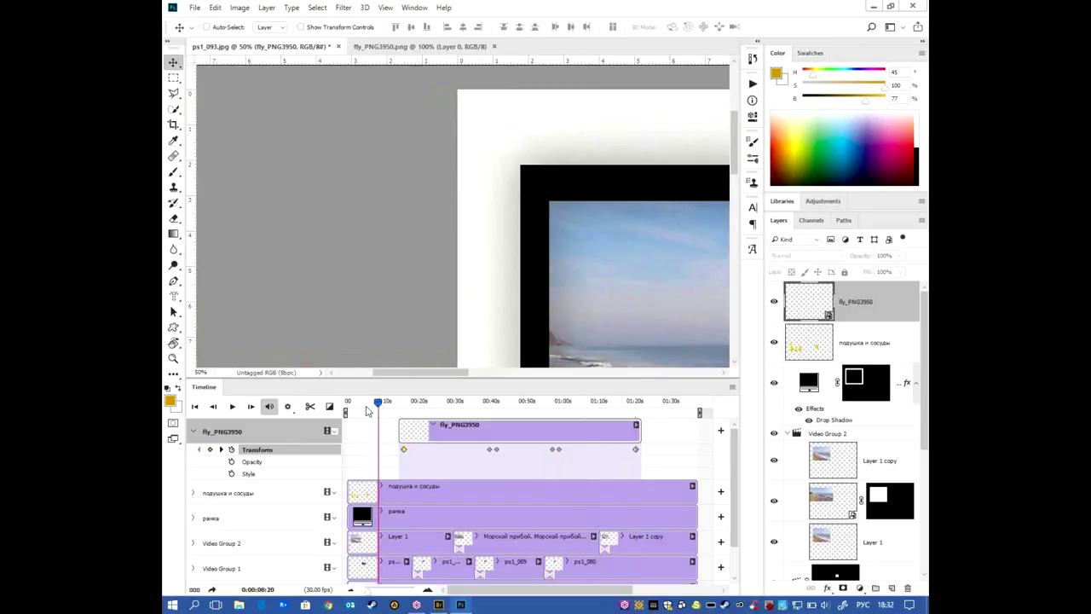
pyautogui.hotkey('ctrl', '0')
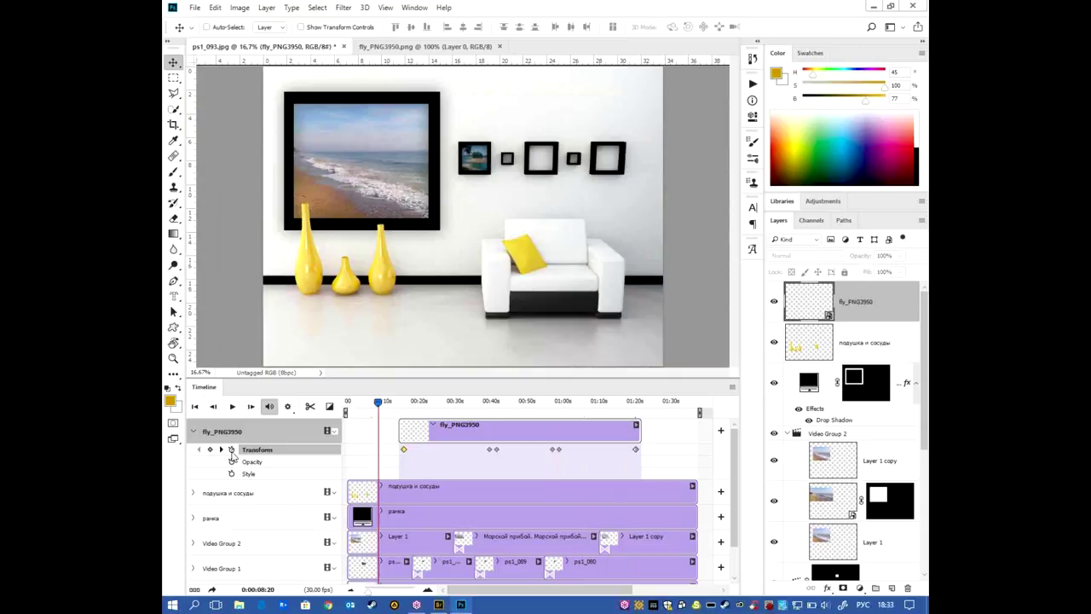
pyautogui.press('space')
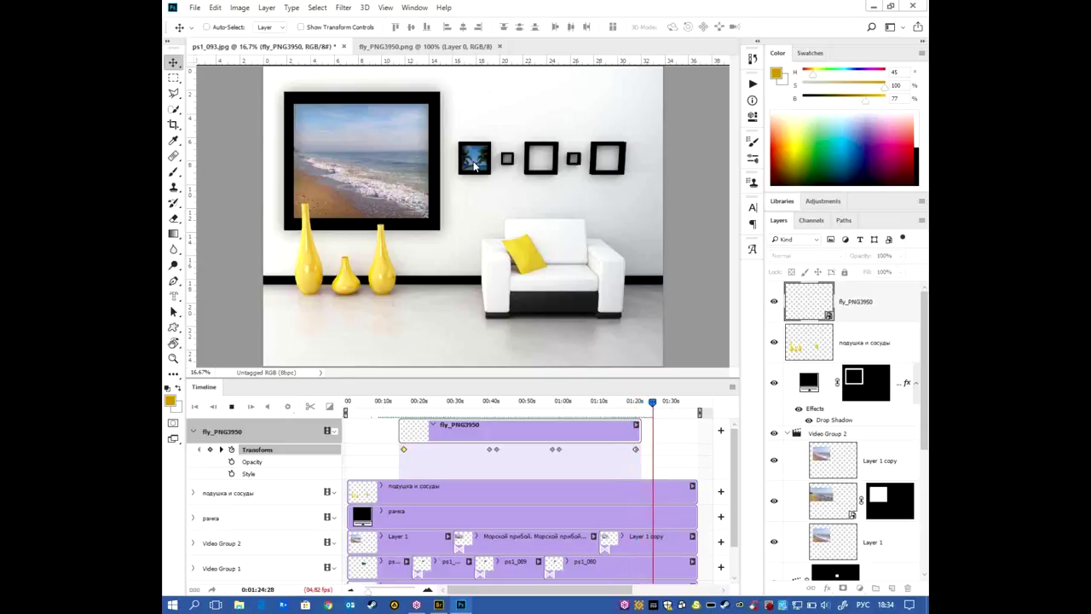
# - Stop playback, scrub to about 22 seconds, and zoom in on the fly near the small black frames
pyautogui.press('space')
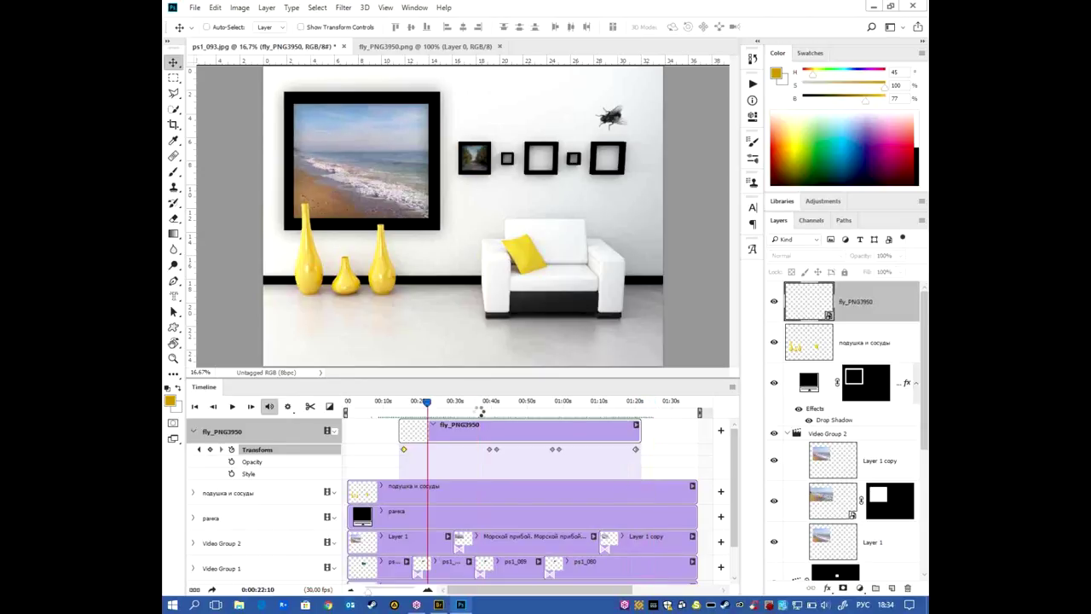
pyautogui.moveTo(480, 404); pyautogui.dragTo(346, 405)
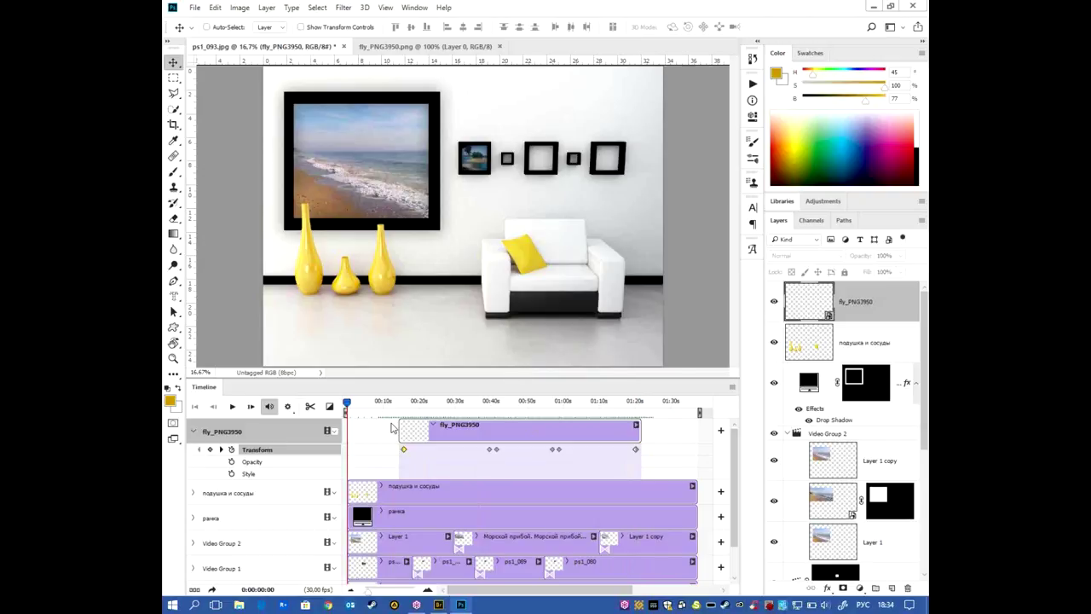
pyautogui.moveTo(348, 406); pyautogui.dragTo(429, 404)
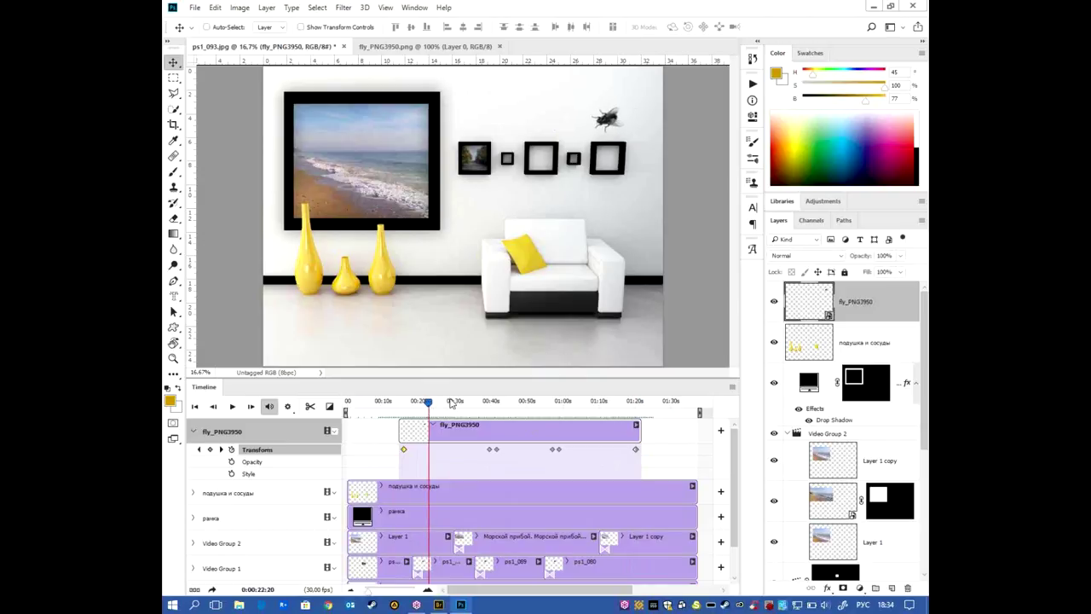
pyautogui.hotkey('ctrl', '+')
pyautogui.moveTo(626, 147)
pyautogui.mouseDown()
pyautogui.moveTo(570, 209)
pyautogui.moveTo(481, 265)
pyautogui.mouseUp()
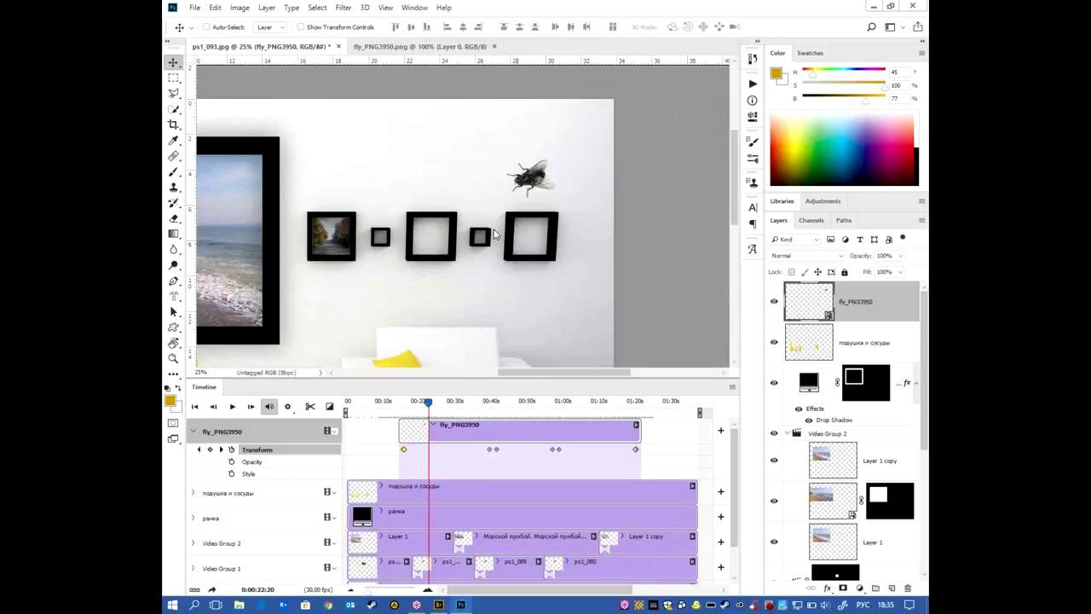
pyautogui.click(216, 9)
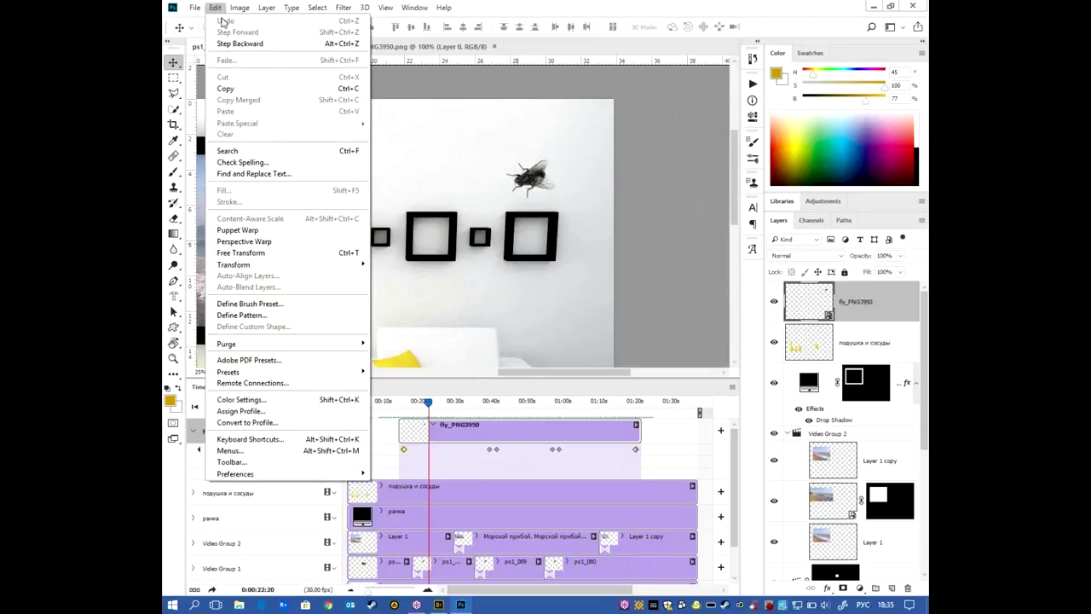
# - Puppet-warp the fly with three pins, bending and rotating it, then commit the warp
pyautogui.click(240, 233)
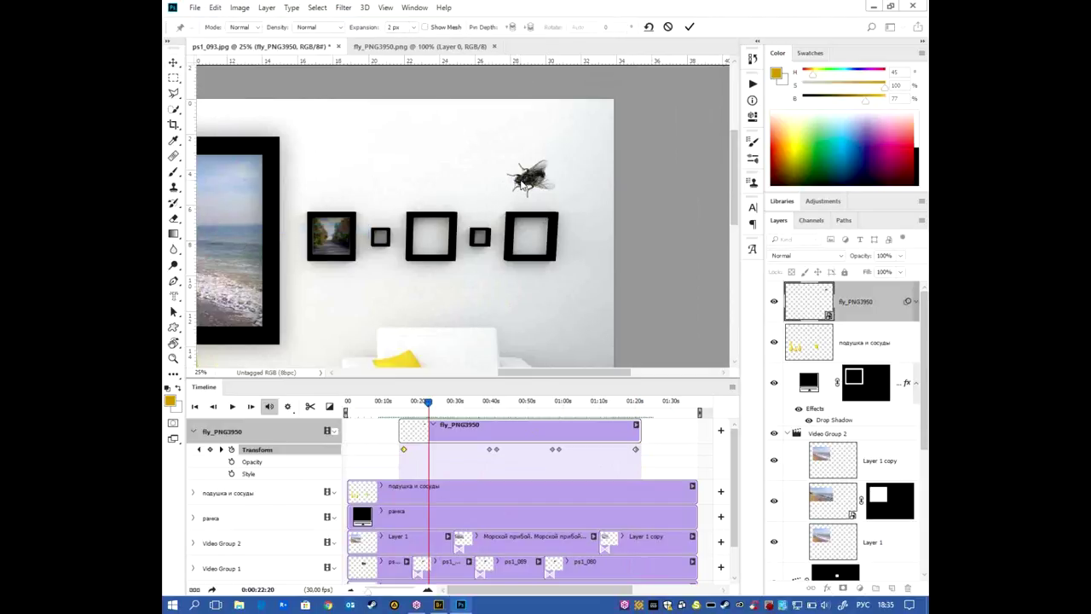
pyautogui.click(534, 177)
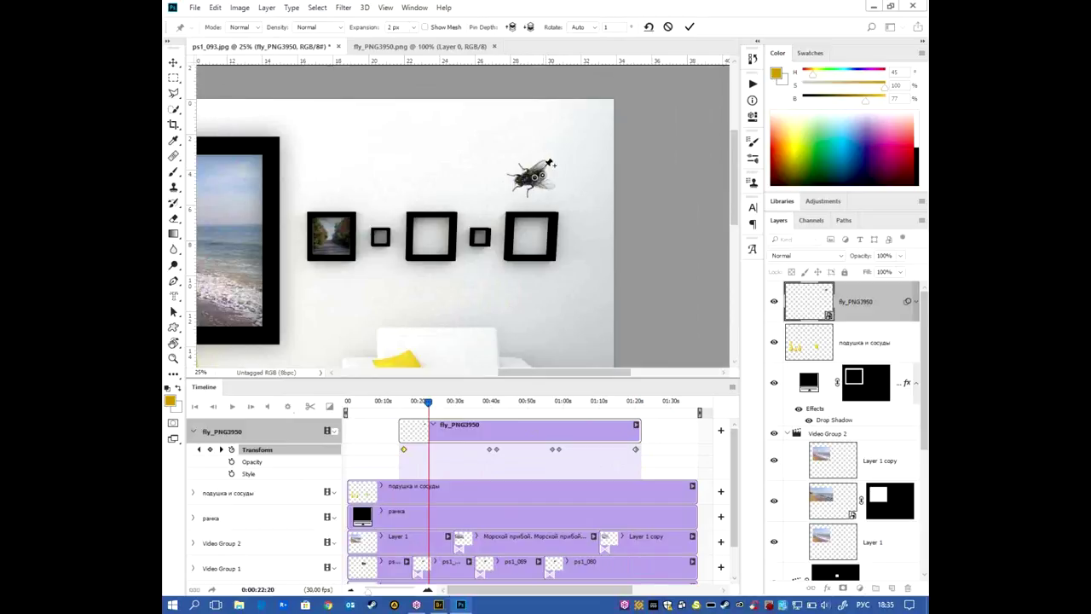
pyautogui.click(543, 162)
pyautogui.click(549, 184)
pyautogui.moveTo(549, 170)
pyautogui.mouseDown()
pyautogui.moveTo(541, 162)
pyautogui.moveTo(545, 191)
pyautogui.moveTo(535, 162)
pyautogui.mouseUp()
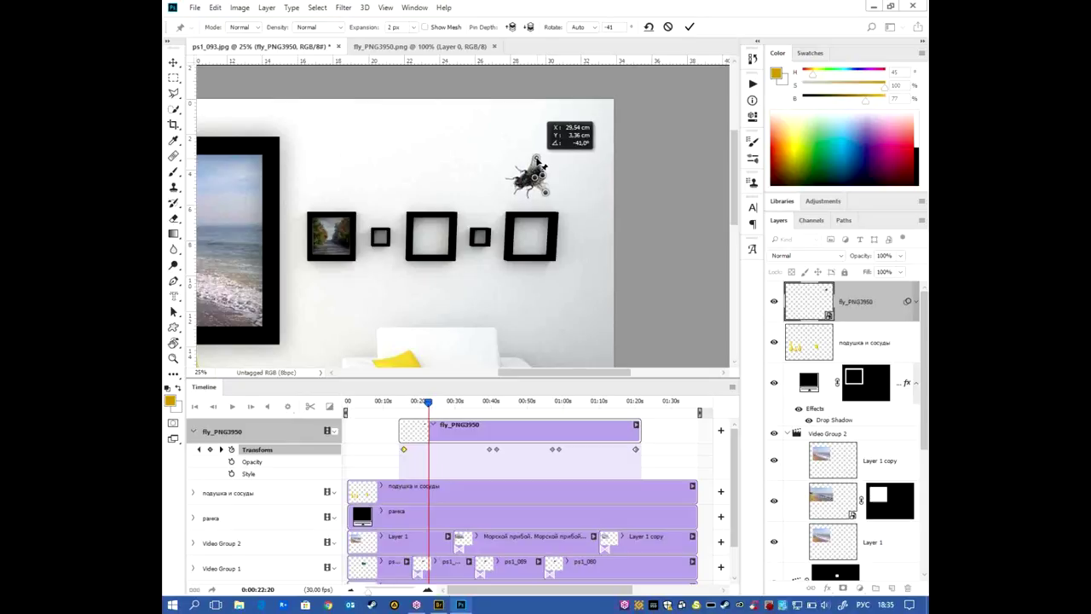
pyautogui.moveTo(539, 165); pyautogui.dragTo(537, 159)
pyautogui.press('Return')
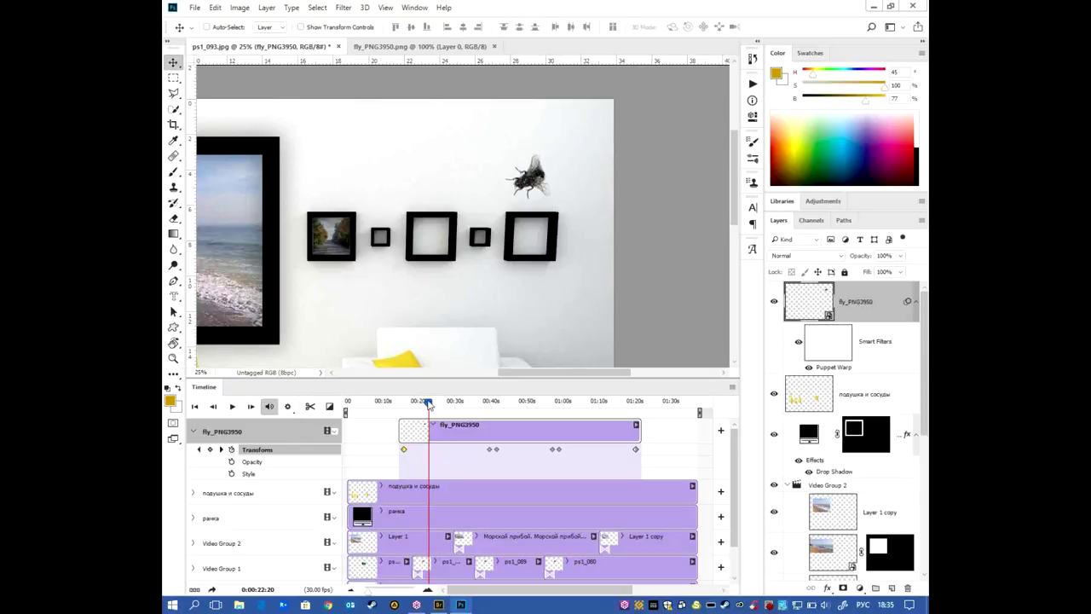
pyautogui.moveTo(437, 408); pyautogui.dragTo(421, 407)
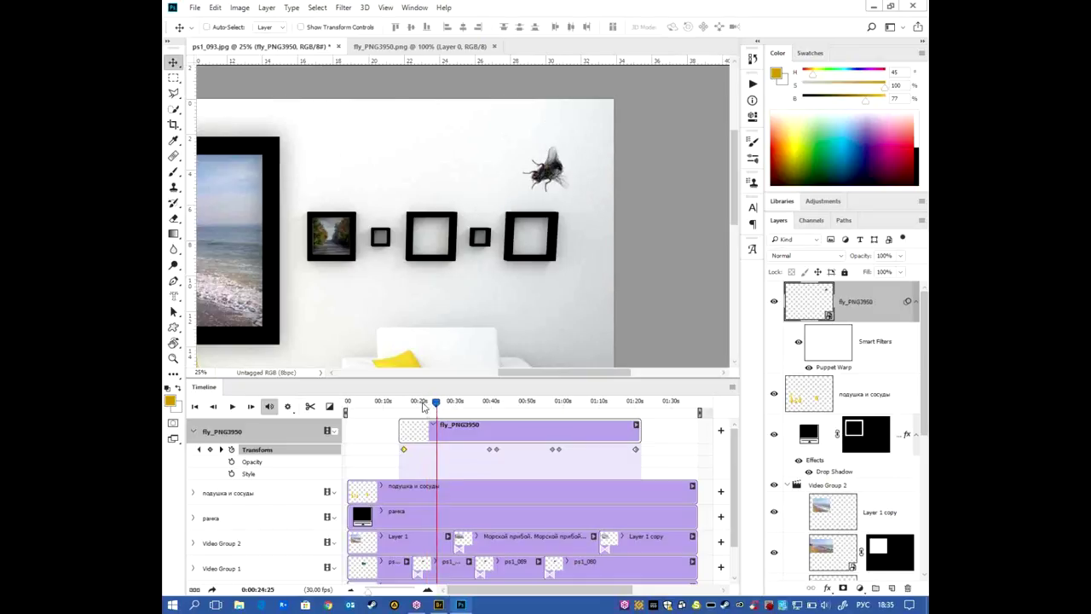
# - At 0:26, commit a transform on the fly past the Smart Filters warning, then zoom out
pyautogui.moveTo(420, 408); pyautogui.dragTo(456, 407)
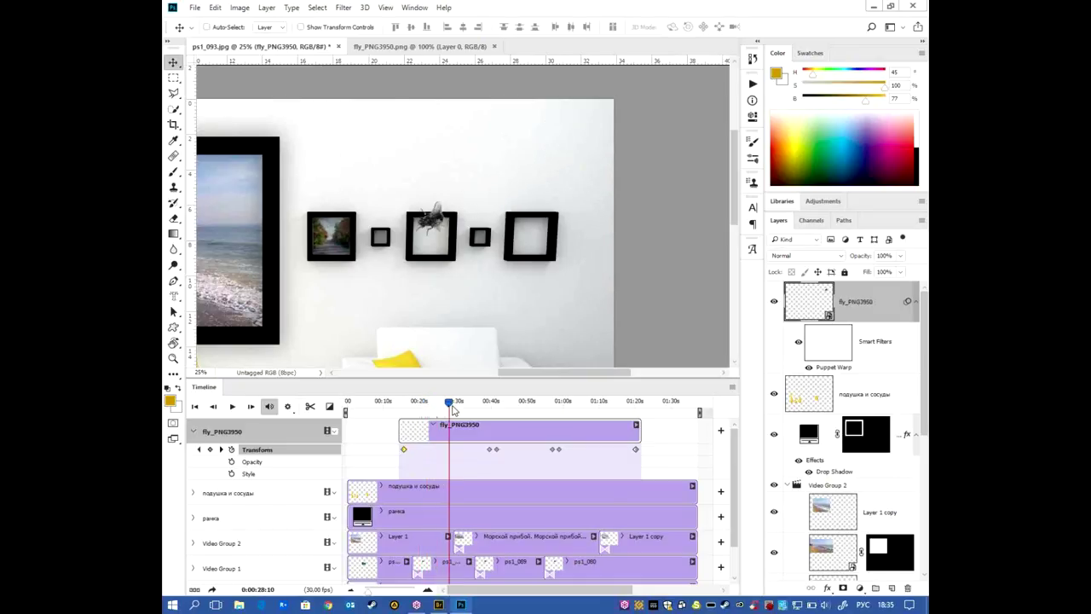
pyautogui.moveTo(456, 408); pyautogui.dragTo(440, 407)
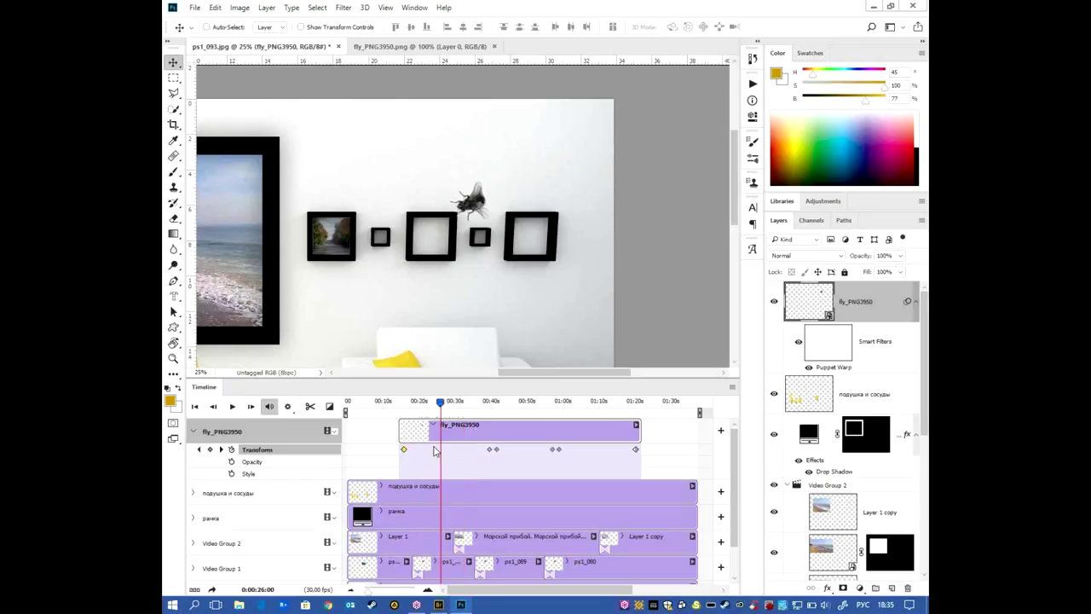
pyautogui.keyDown('ctrl'); pyautogui.click(494, 219); pyautogui.keyUp('ctrl')
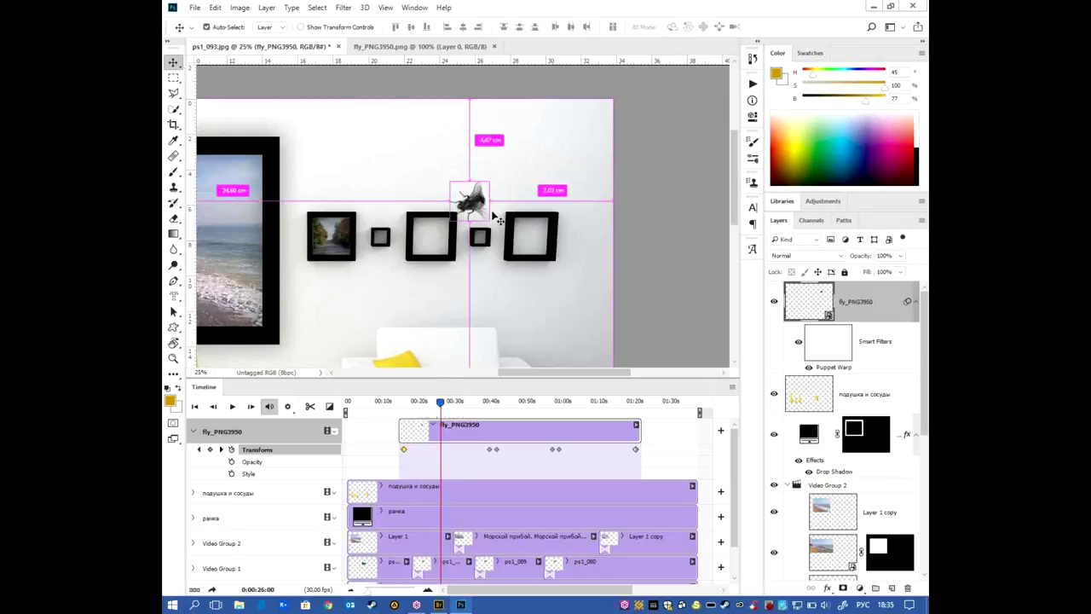
pyautogui.click(561, 240)
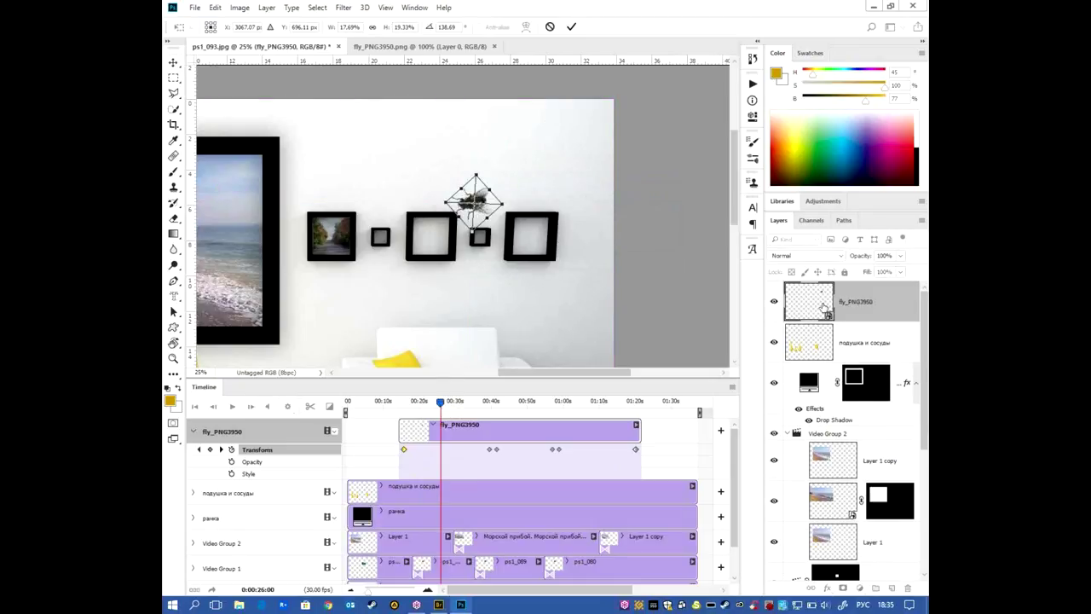
pyautogui.press('Return')
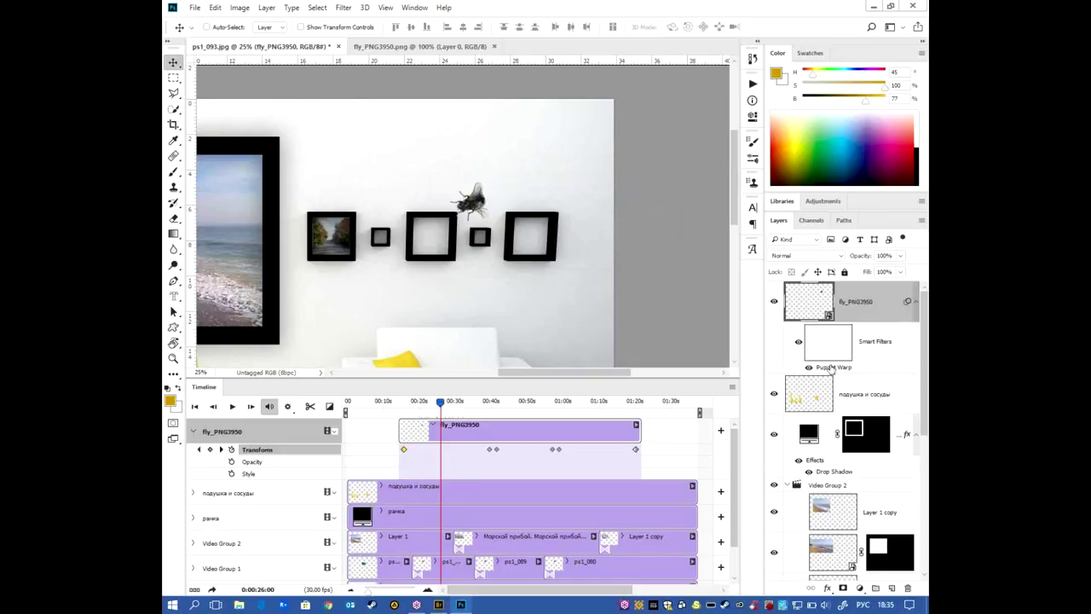
pyautogui.moveTo(846, 373); pyautogui.dragTo(908, 589)
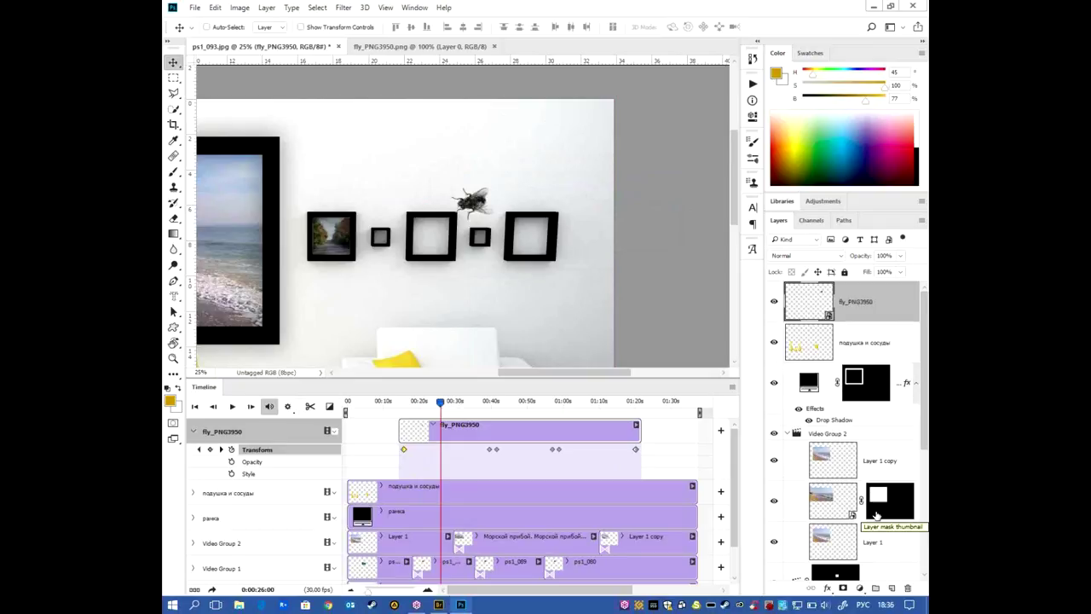
pyautogui.hotkey('ctrl', '-')
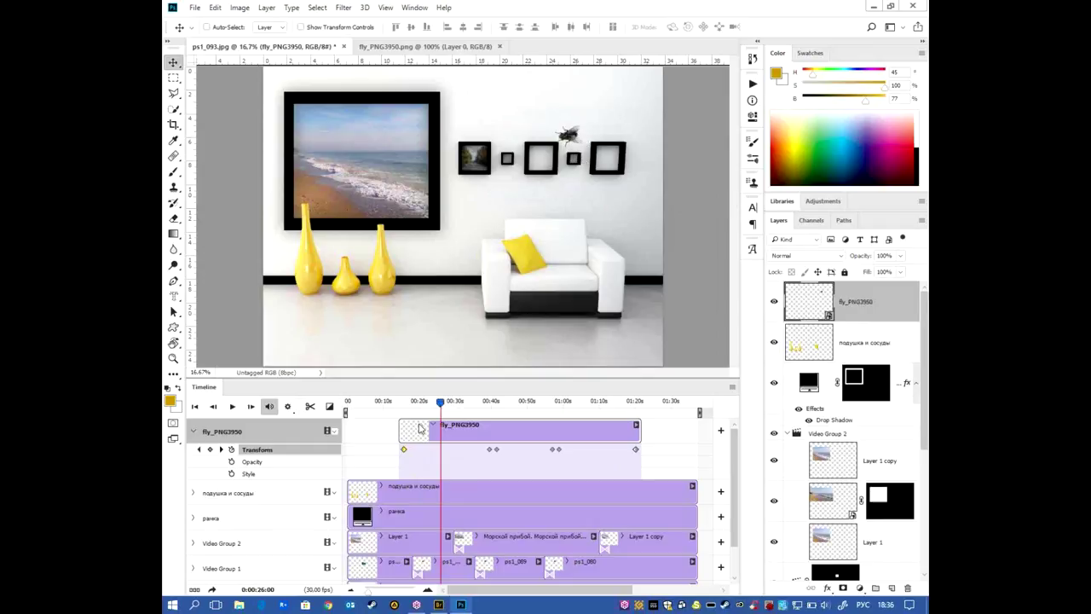
# - Scrub the playhead to 0:00:29:10 and select the fly between the small frames
pyautogui.moveTo(429, 407); pyautogui.dragTo(467, 412)
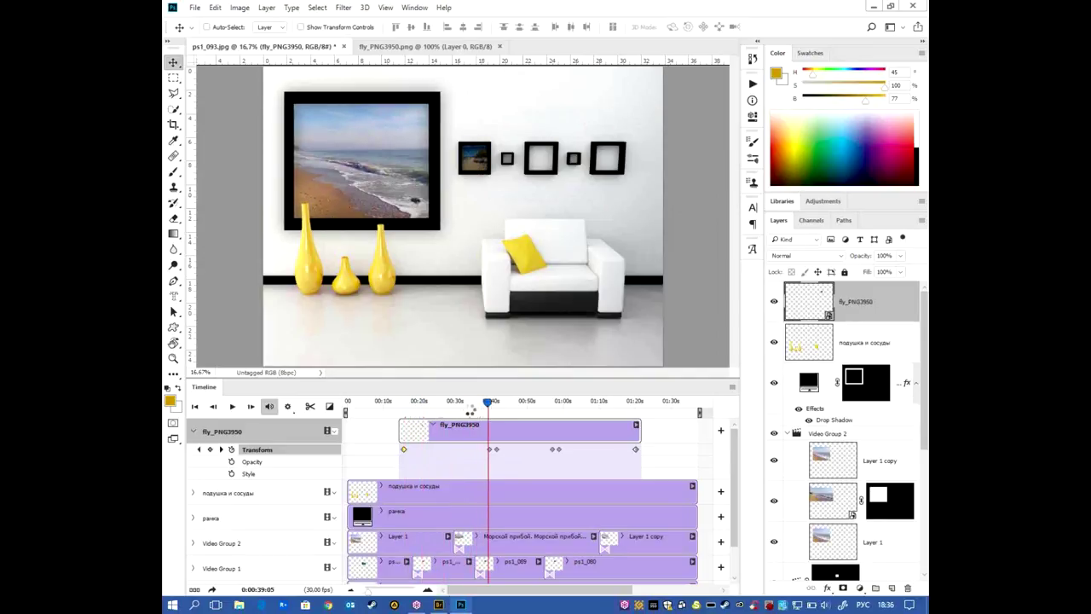
pyautogui.moveTo(468, 411); pyautogui.dragTo(470, 408)
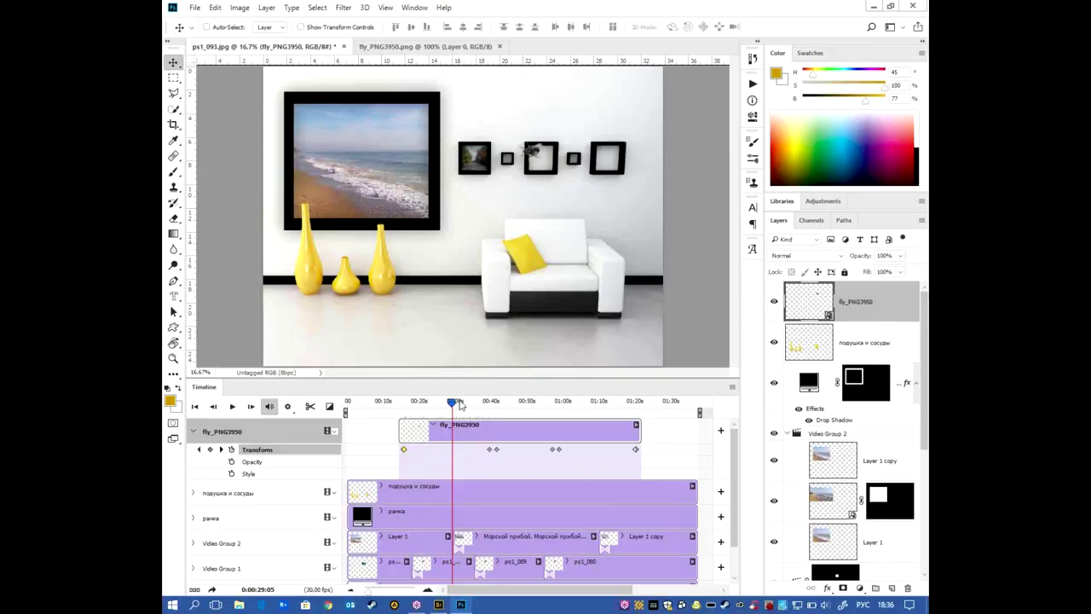
pyautogui.moveTo(451, 408); pyautogui.dragTo(455, 445)
pyautogui.click(536, 185)
# - Move the fly down onto the white armchair with Free Transform and commit it
pyautogui.hotkey('ctrl', 't')
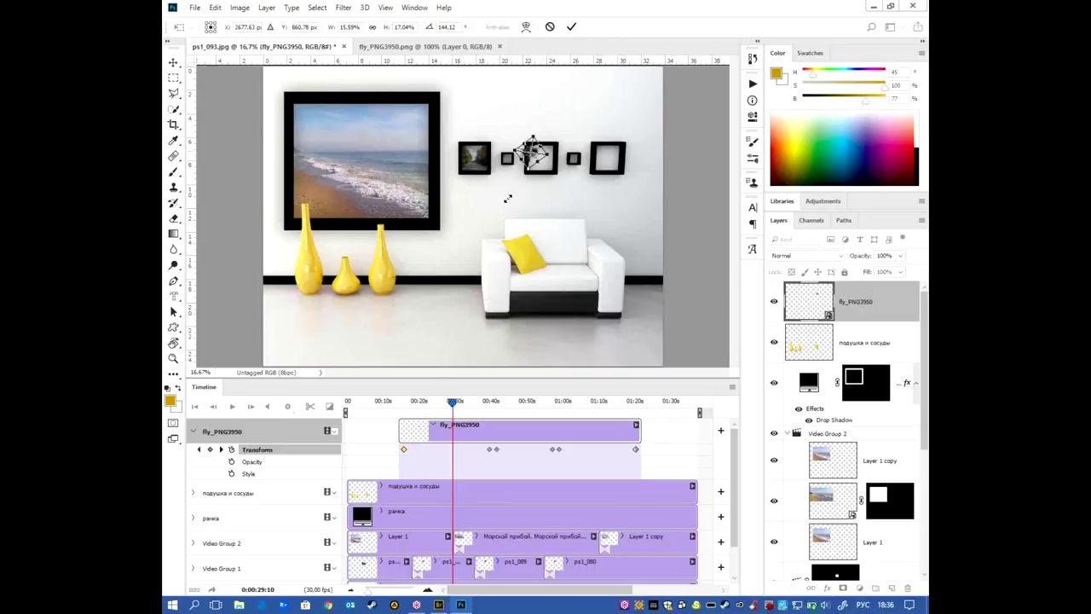
pyautogui.moveTo(534, 155)
pyautogui.mouseDown()
pyautogui.moveTo(517, 248)
pyautogui.moveTo(534, 236)
pyautogui.mouseUp()
pyautogui.press('Return')
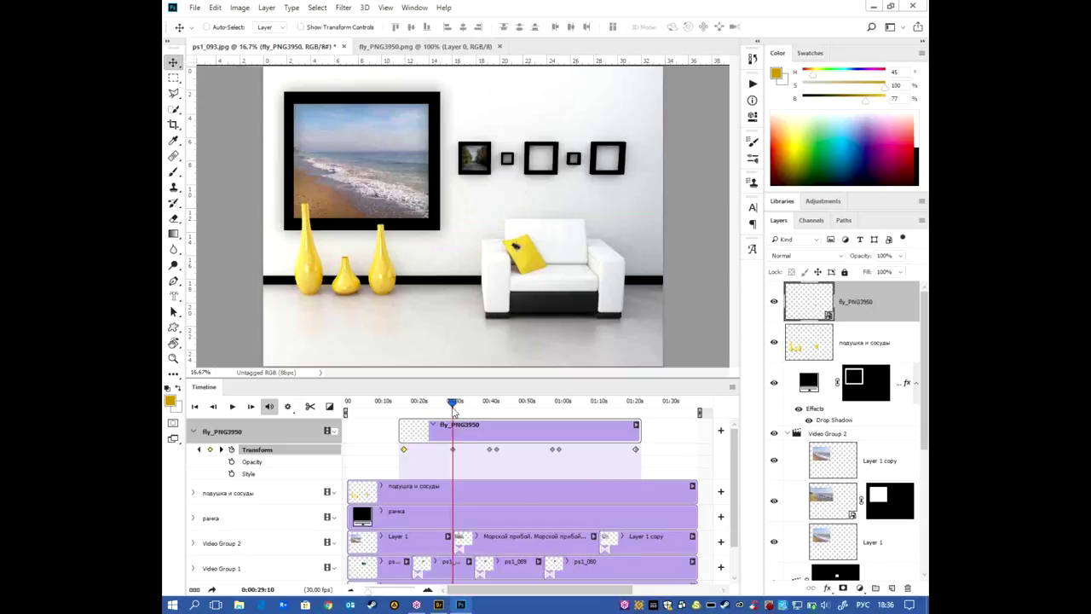
# - Play the animation from about 0:10 to review the flight, stopping at 0:27:05
pyautogui.moveTo(452, 401); pyautogui.dragTo(389, 401)
pyautogui.press('space')
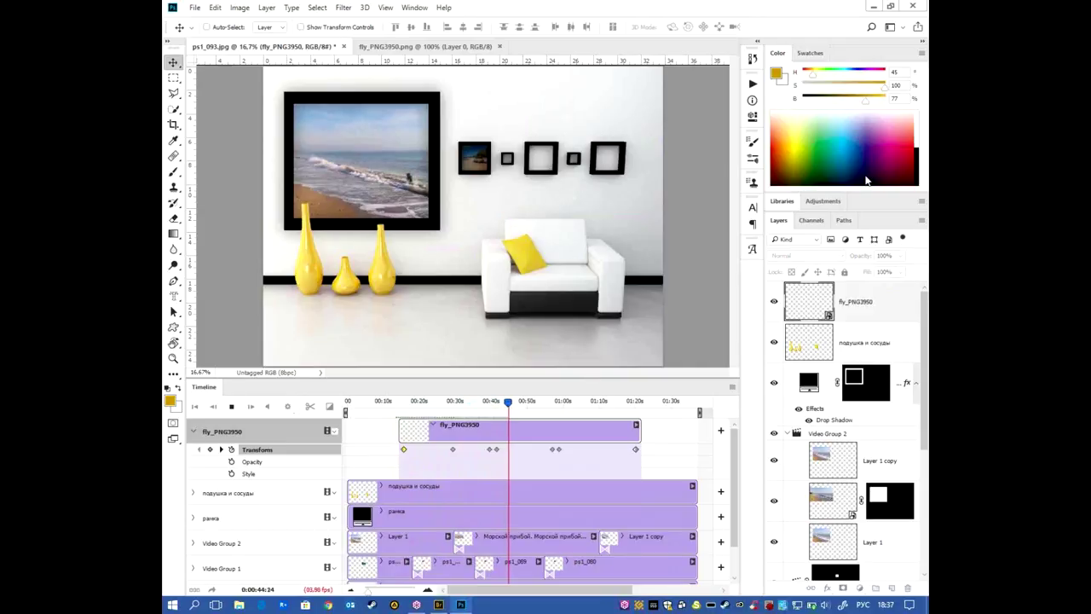
pyautogui.click(450, 422)
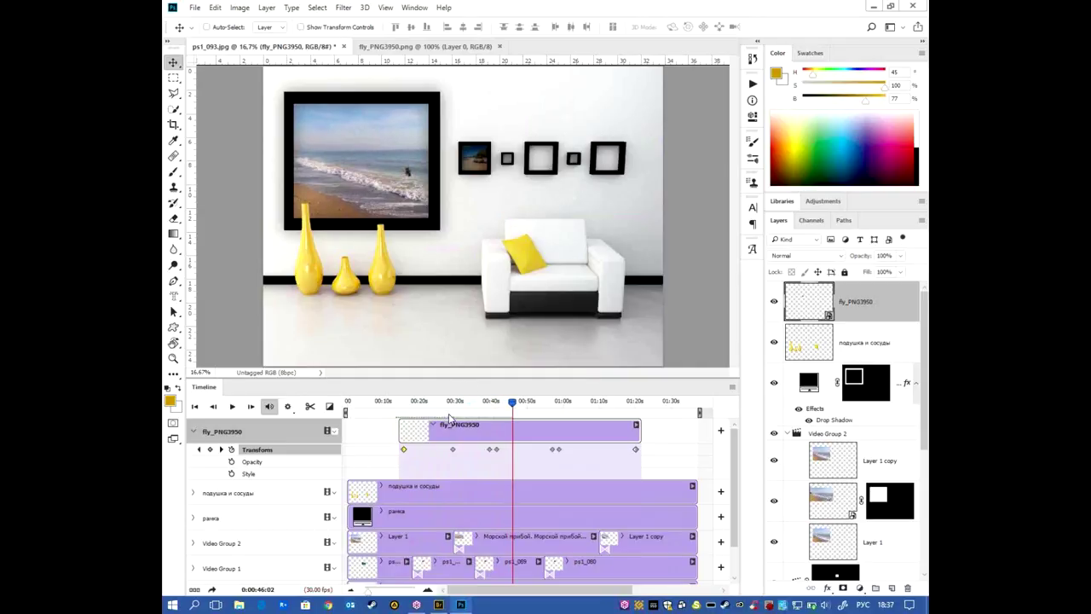
pyautogui.moveTo(512, 400); pyautogui.dragTo(451, 400)
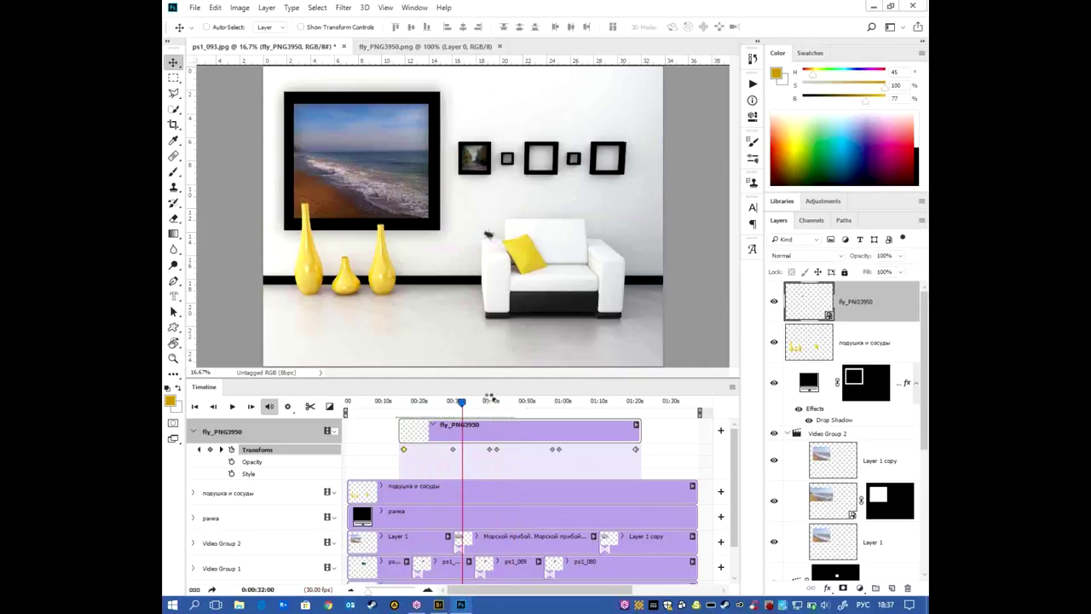
pyautogui.click(445, 401)
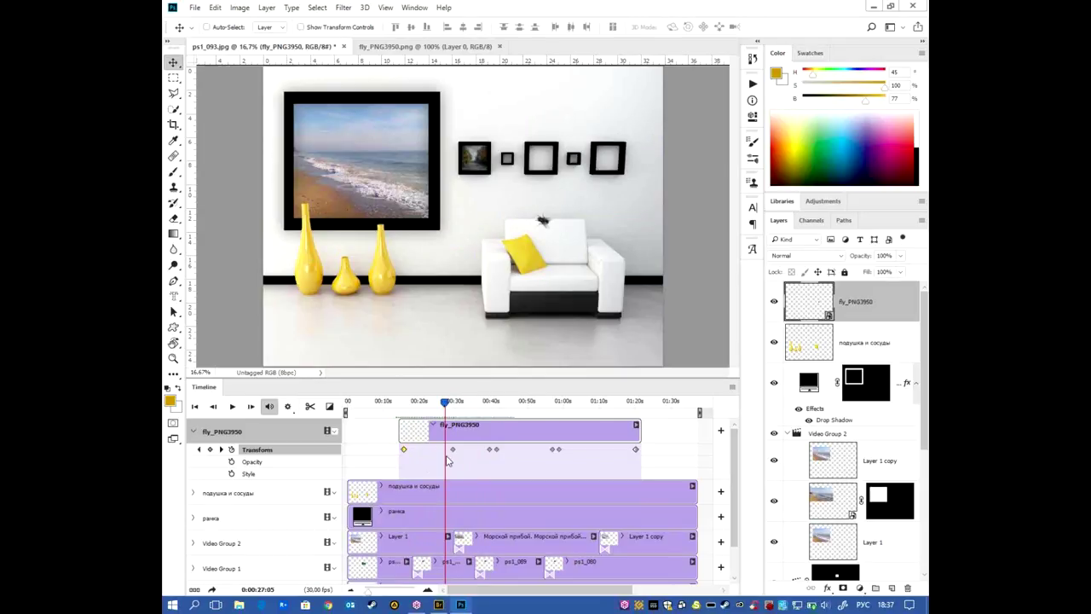
# - Adjust the timeline zoom around the current frame and magnify the canvas view
pyautogui.click(429, 590)
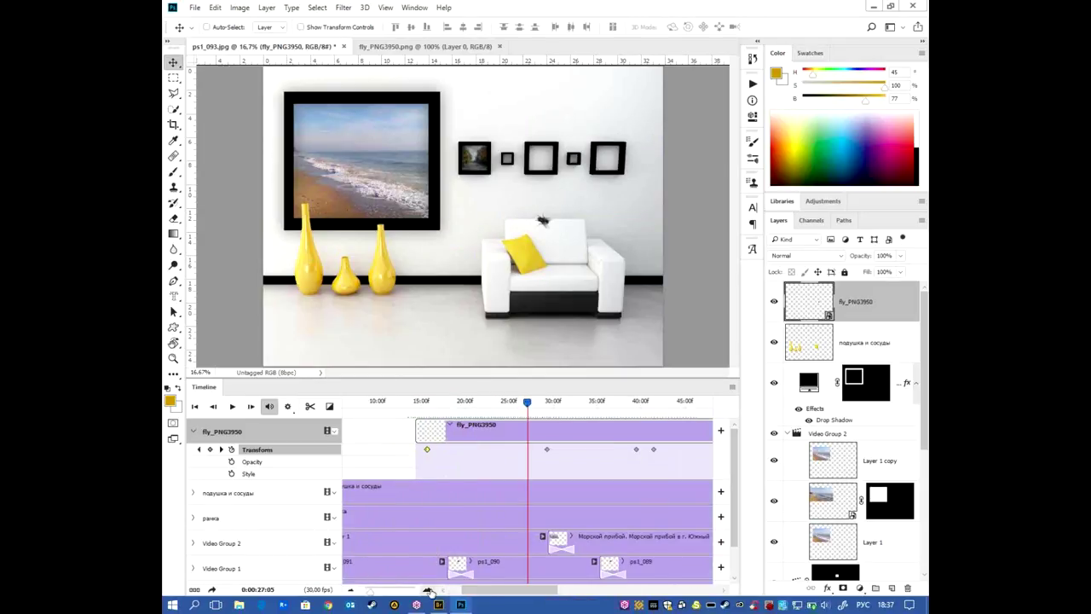
pyautogui.click(429, 590)
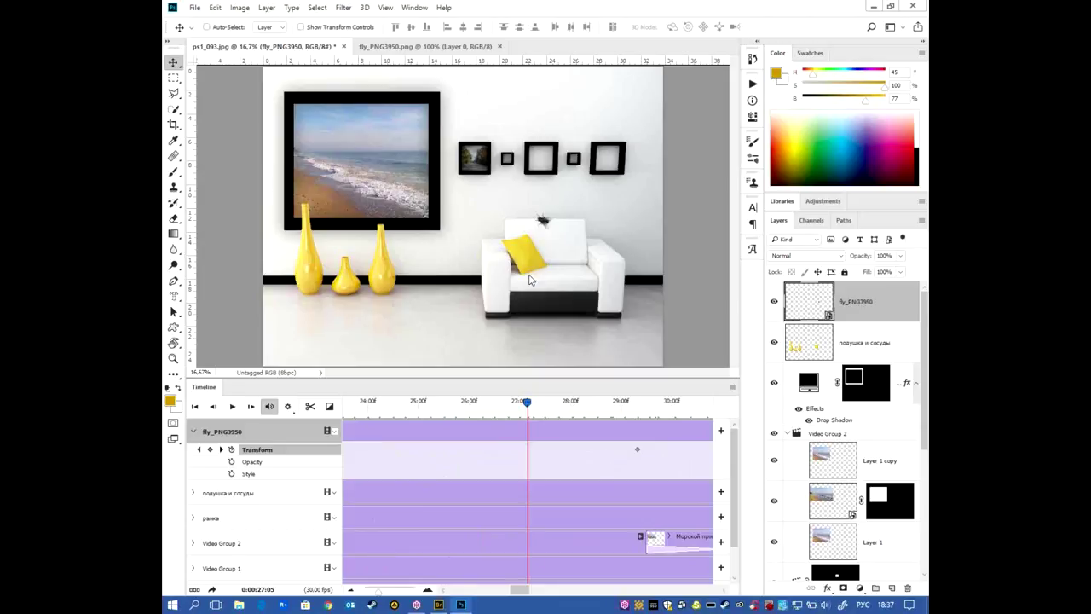
pyautogui.click(340, 591)
pyautogui.click(340, 591)
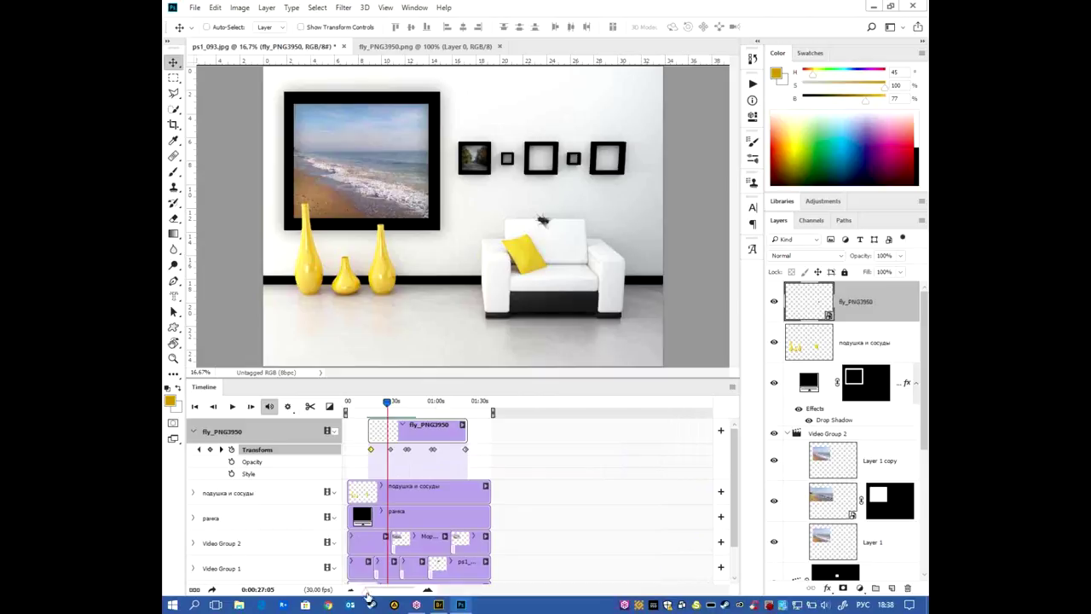
pyautogui.click(427, 590)
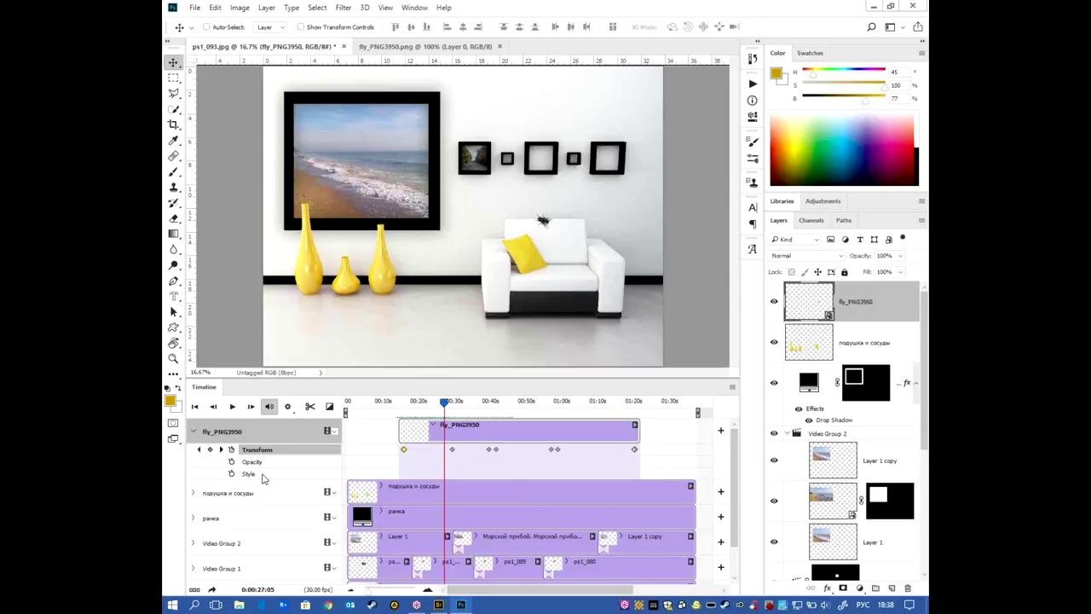
pyautogui.hotkey('ctrl', '+')
pyautogui.hotkey('ctrl', '+')
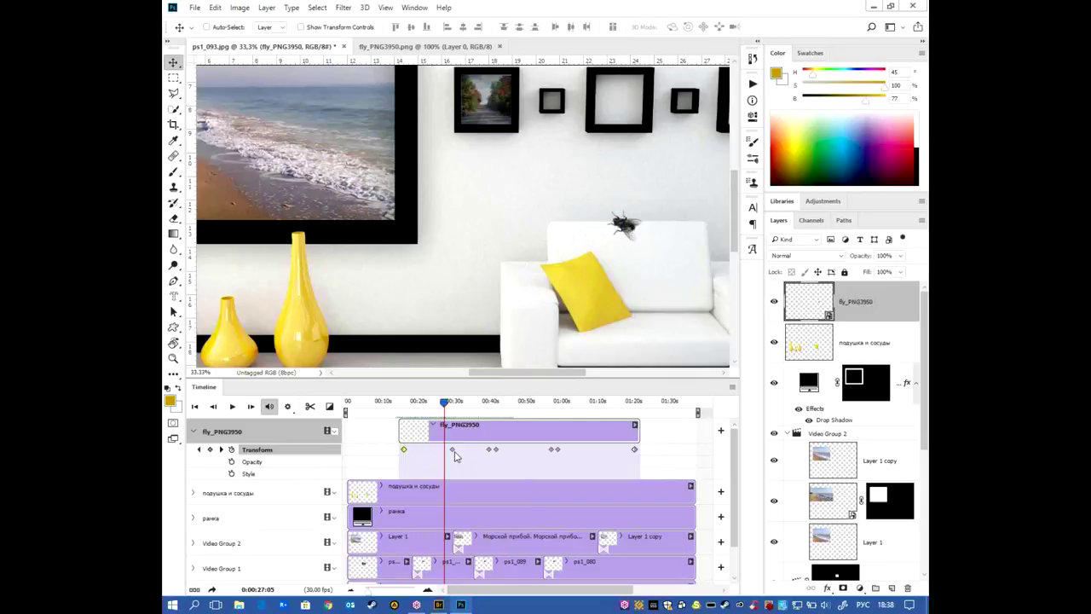
# - Enable Style keyframing and make the fly's drop shadow sharper and closer, falling onto the pillow
pyautogui.click(231, 474)
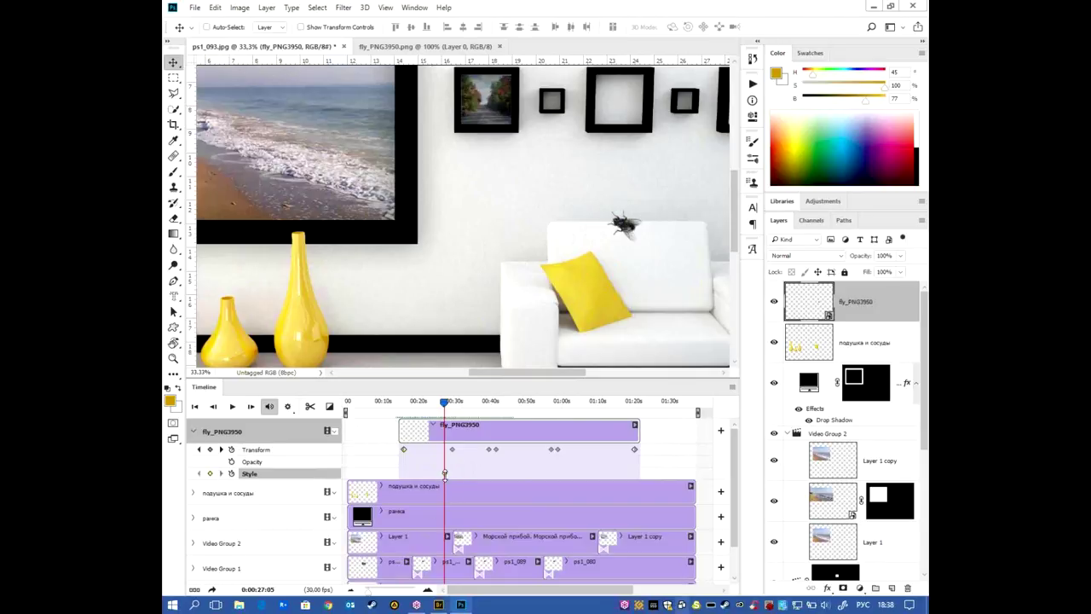
pyautogui.doubleClick(889, 306)
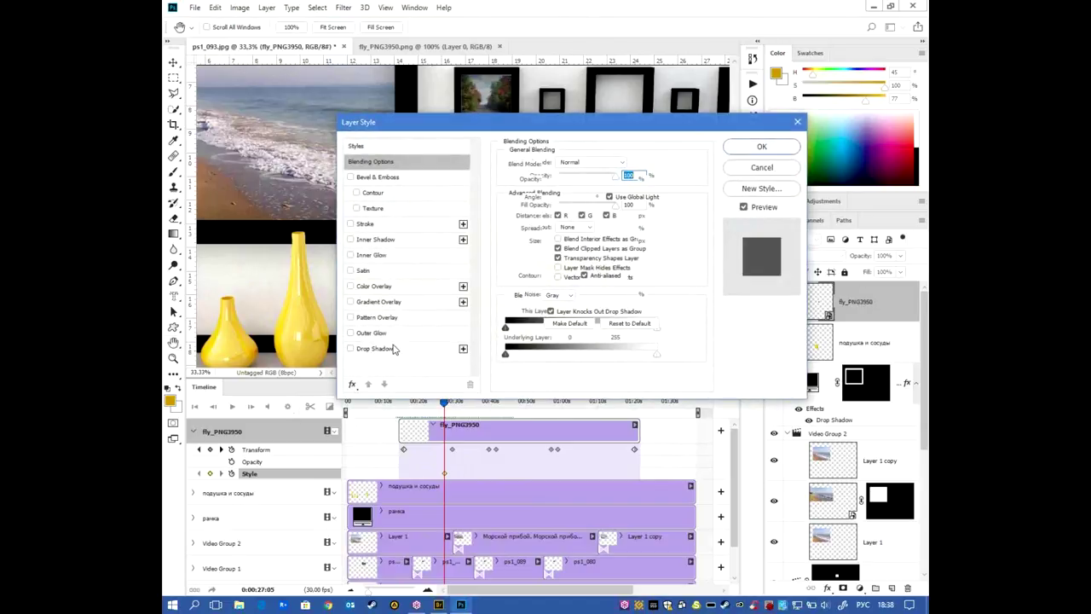
pyautogui.click(375, 348)
pyautogui.moveTo(545, 122); pyautogui.dragTo(640, 400)
pyautogui.moveTo(628, 230); pyautogui.dragTo(575, 274)
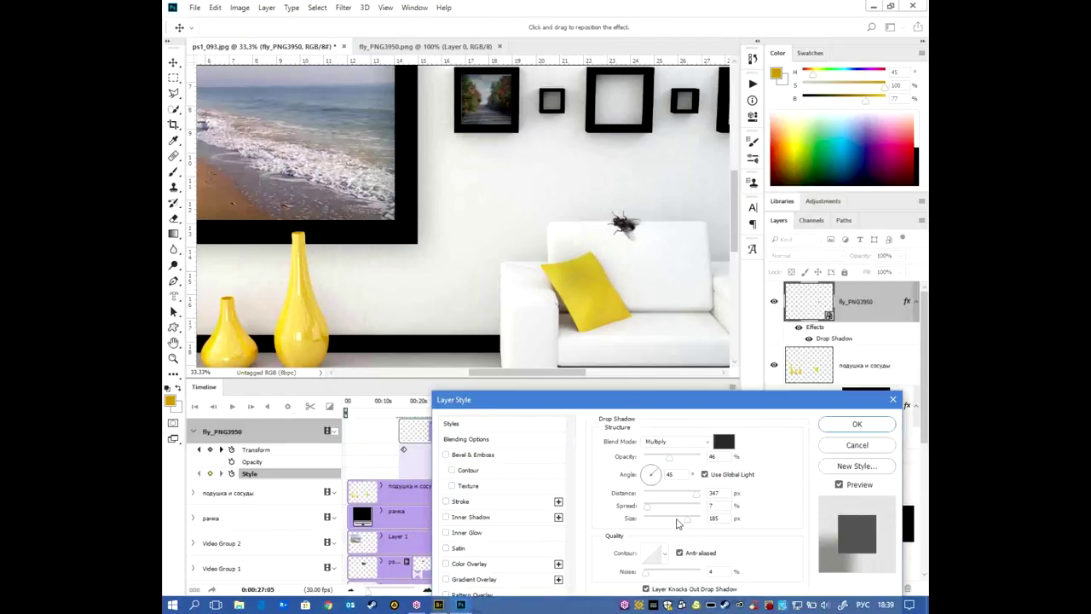
pyautogui.moveTo(679, 522); pyautogui.dragTo(660, 519)
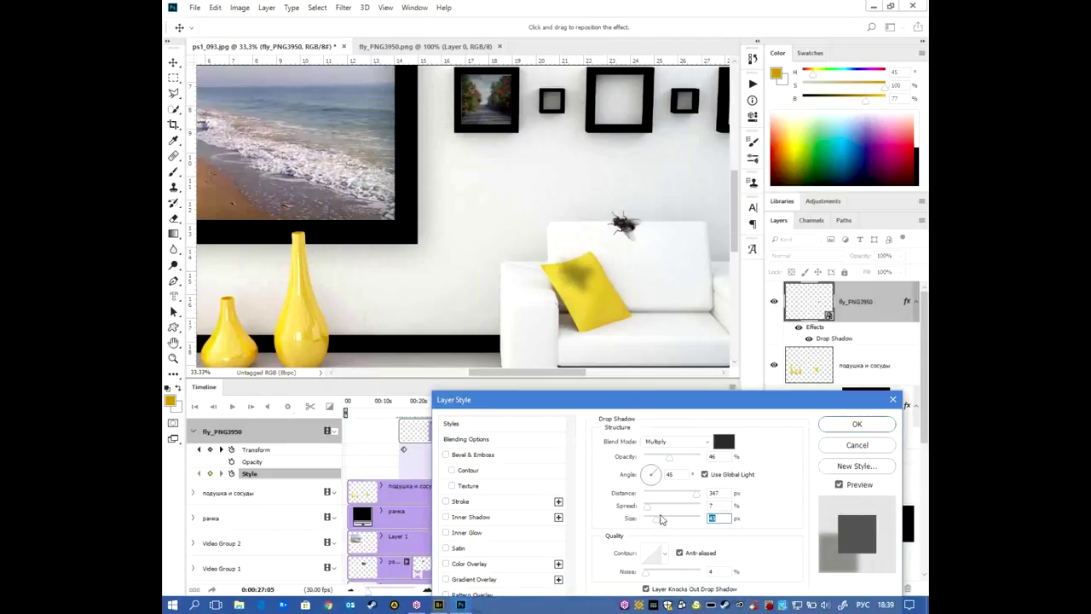
pyautogui.moveTo(695, 495); pyautogui.dragTo(674, 495)
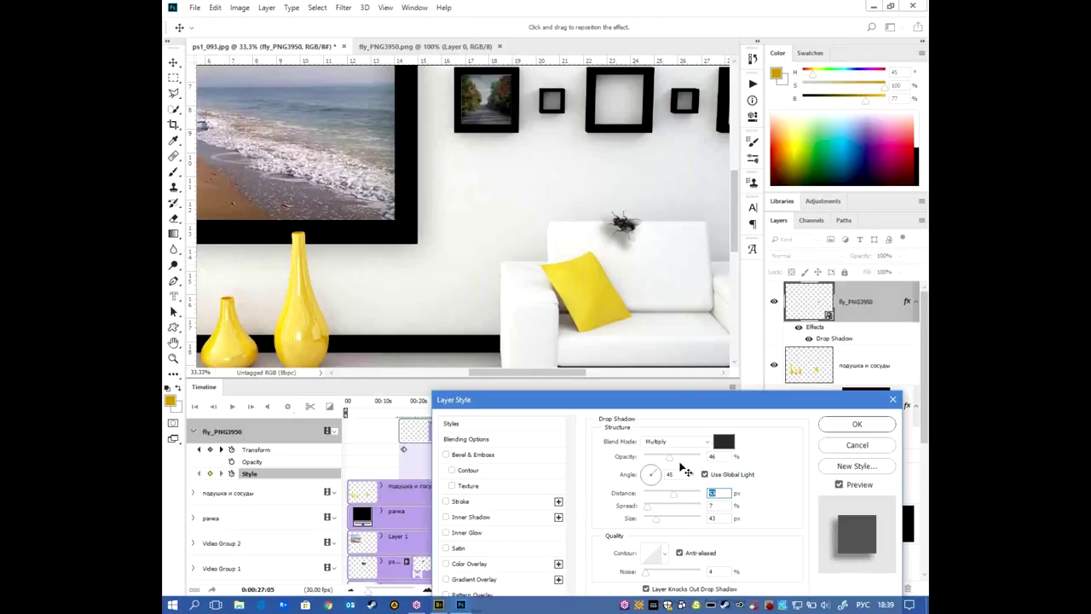
pyautogui.moveTo(626, 244); pyautogui.dragTo(567, 281)
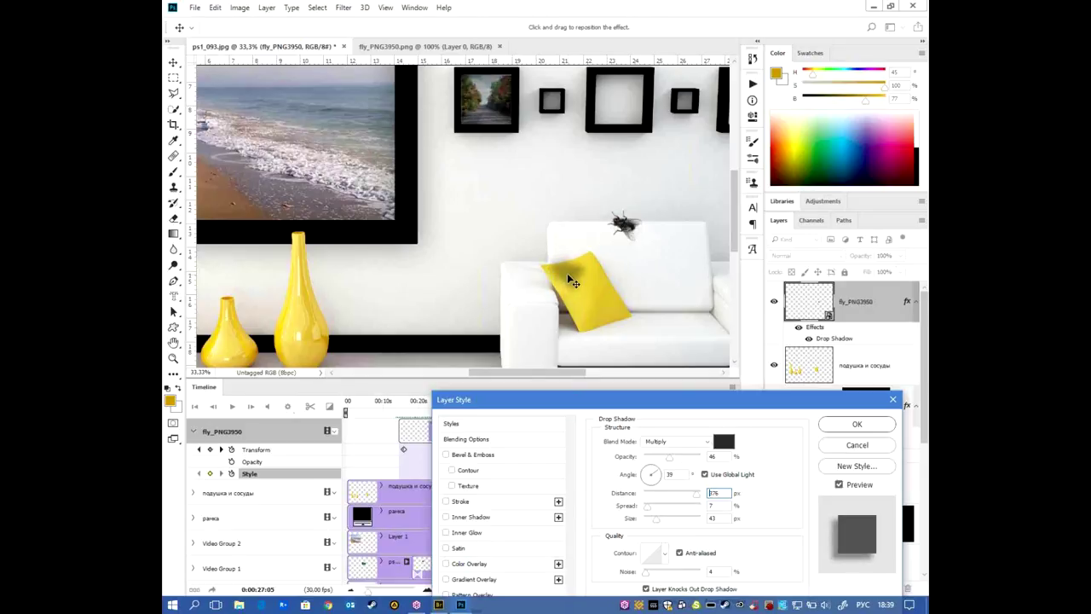
pyautogui.click(857, 424)
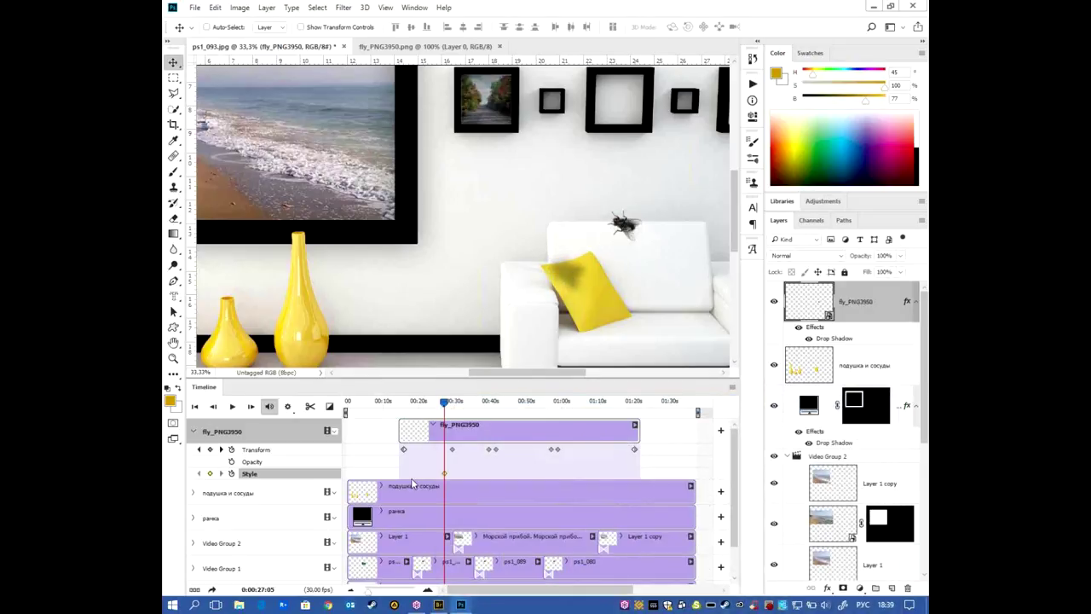
# - At a later frame, tuck the drop shadow close under the fly as a second keyframe
pyautogui.moveTo(443, 405); pyautogui.dragTo(453, 404)
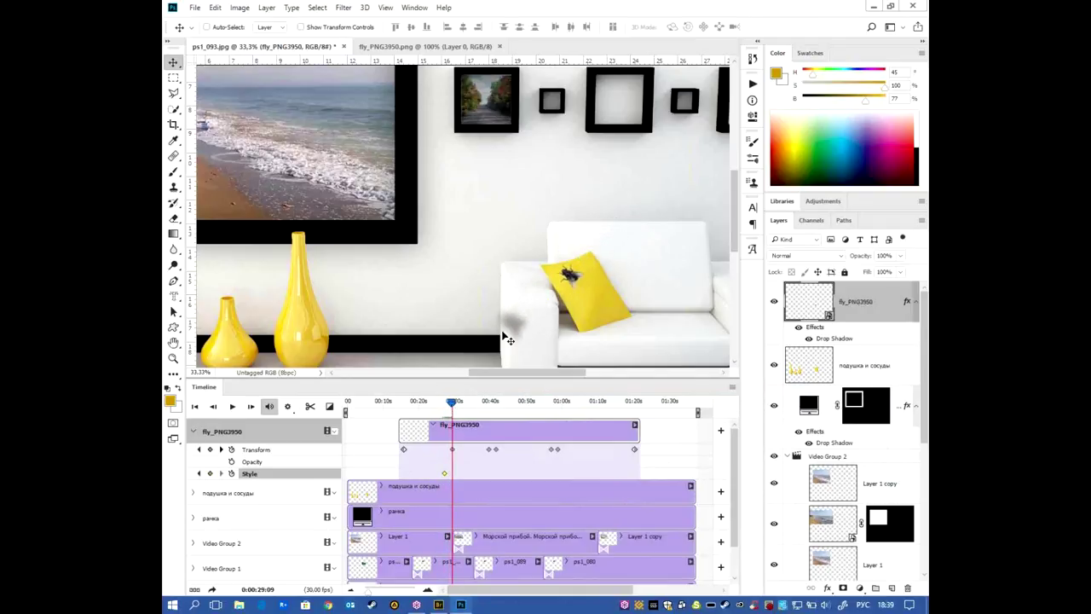
pyautogui.doubleClick(835, 339)
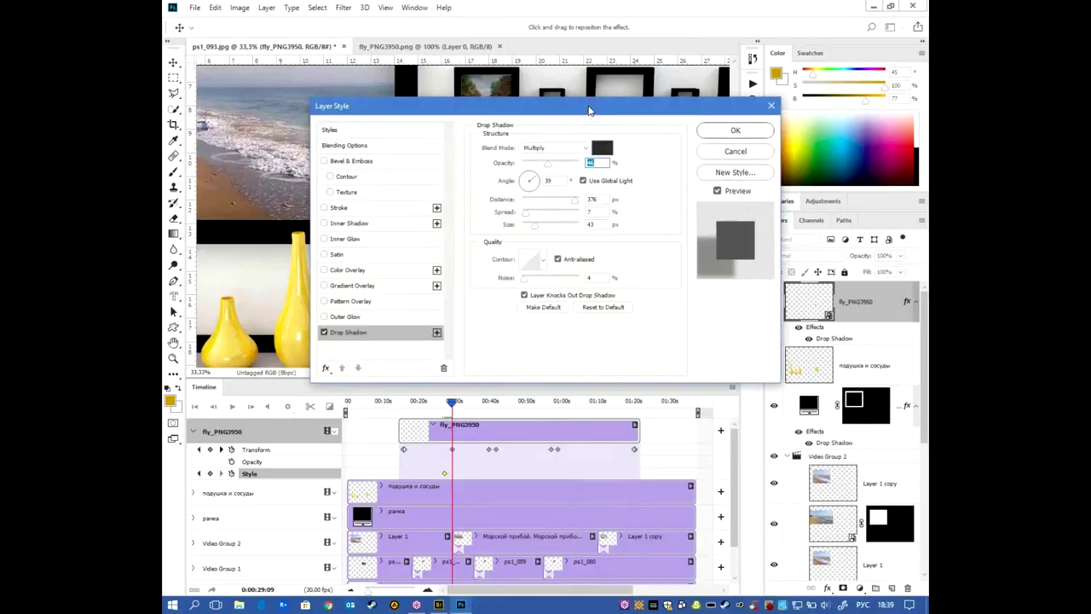
pyautogui.moveTo(588, 111); pyautogui.dragTo(577, 411)
pyautogui.moveTo(538, 320); pyautogui.dragTo(576, 291)
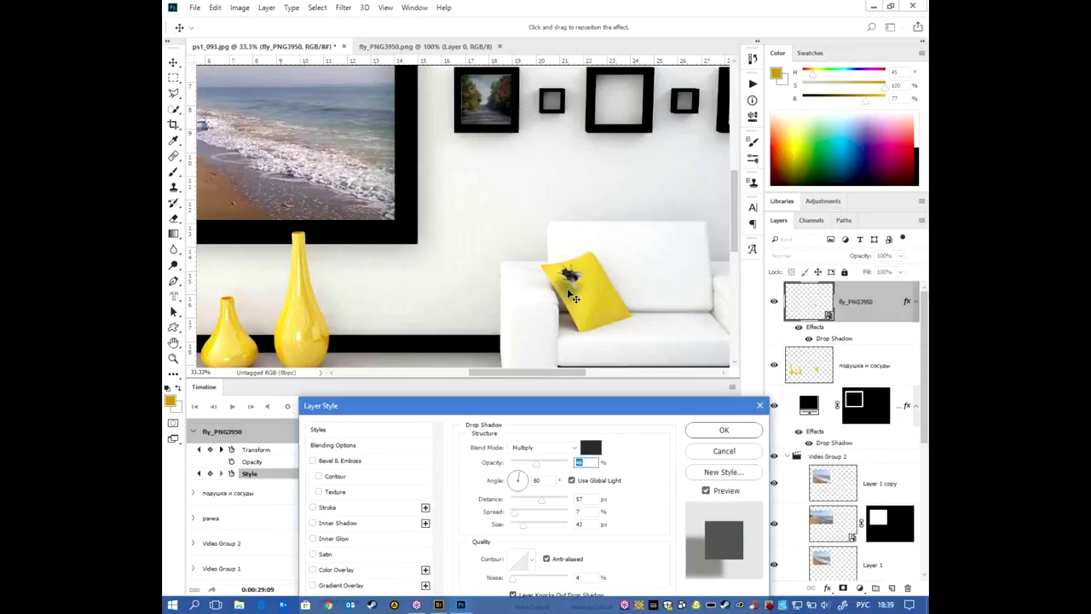
pyautogui.click(724, 430)
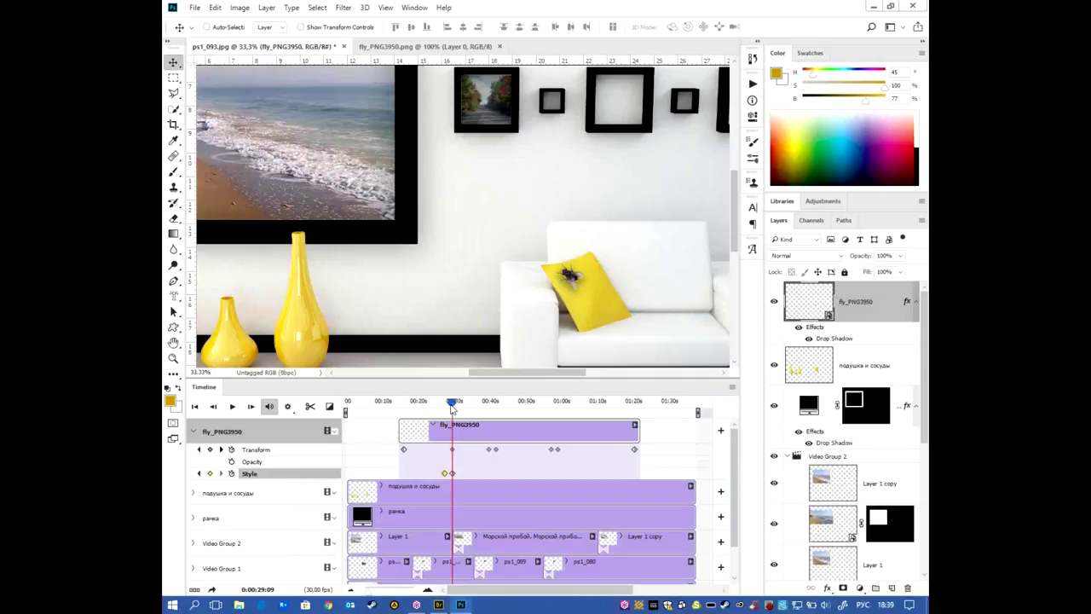
# - At about 33 seconds, lower the drop shadow's opacity to nearly zero
pyautogui.moveTo(452, 406); pyautogui.dragTo(436, 408)
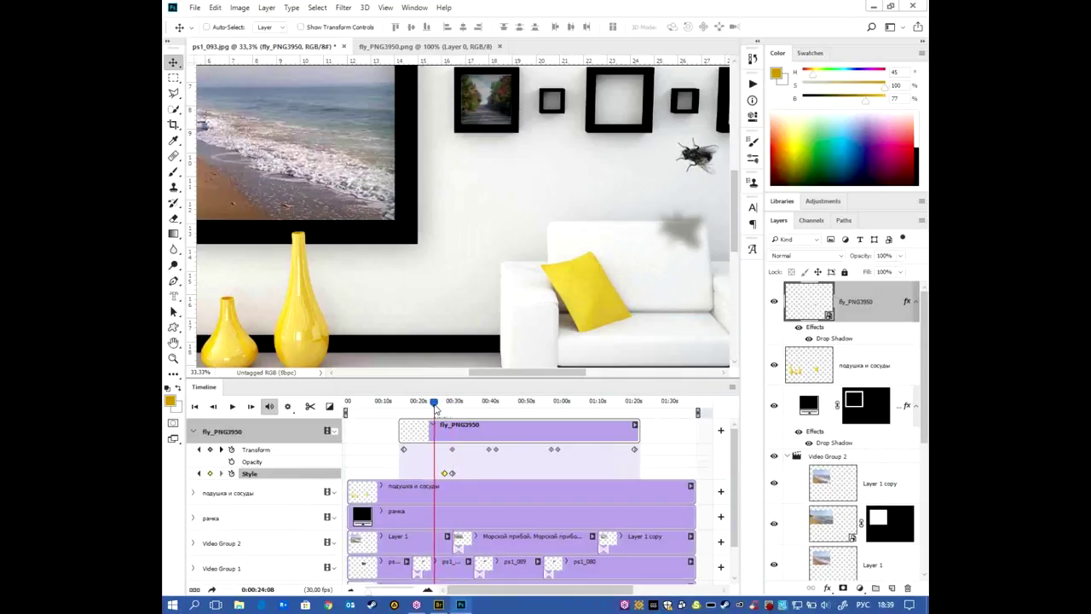
pyautogui.moveTo(435, 408); pyautogui.dragTo(458, 404)
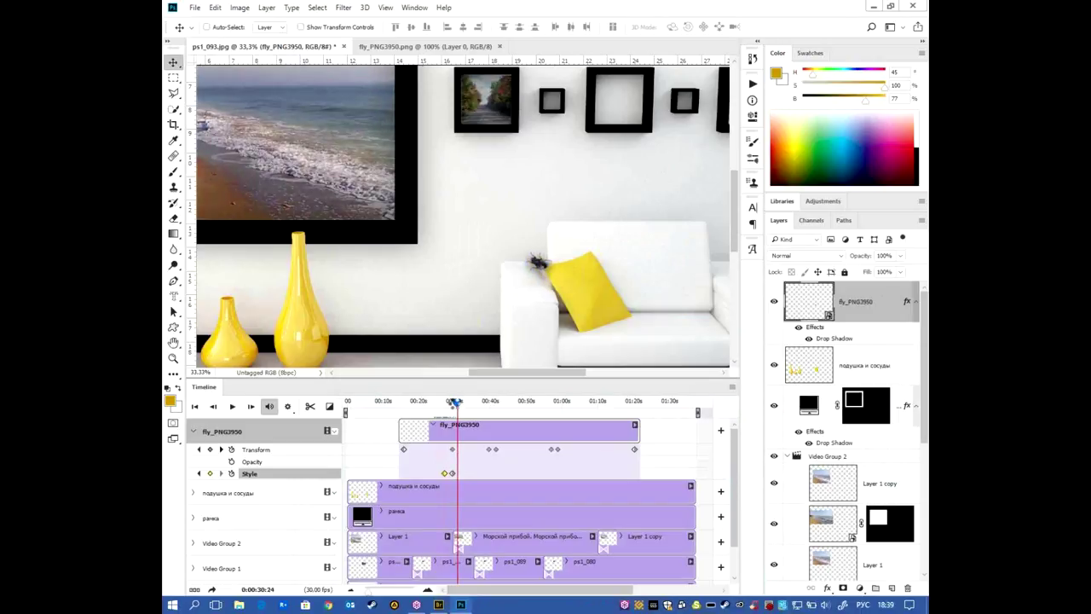
pyautogui.press('space')
pyautogui.moveTo(452, 400); pyautogui.dragTo(454, 401)
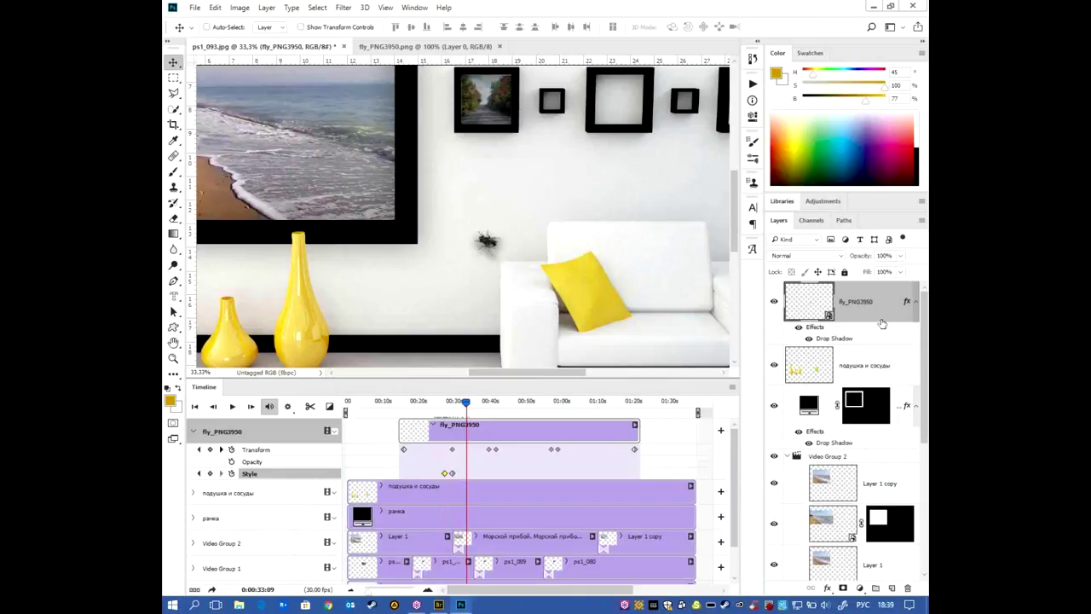
pyautogui.doubleClick(844, 340)
pyautogui.moveTo(633, 113); pyautogui.dragTo(723, 270)
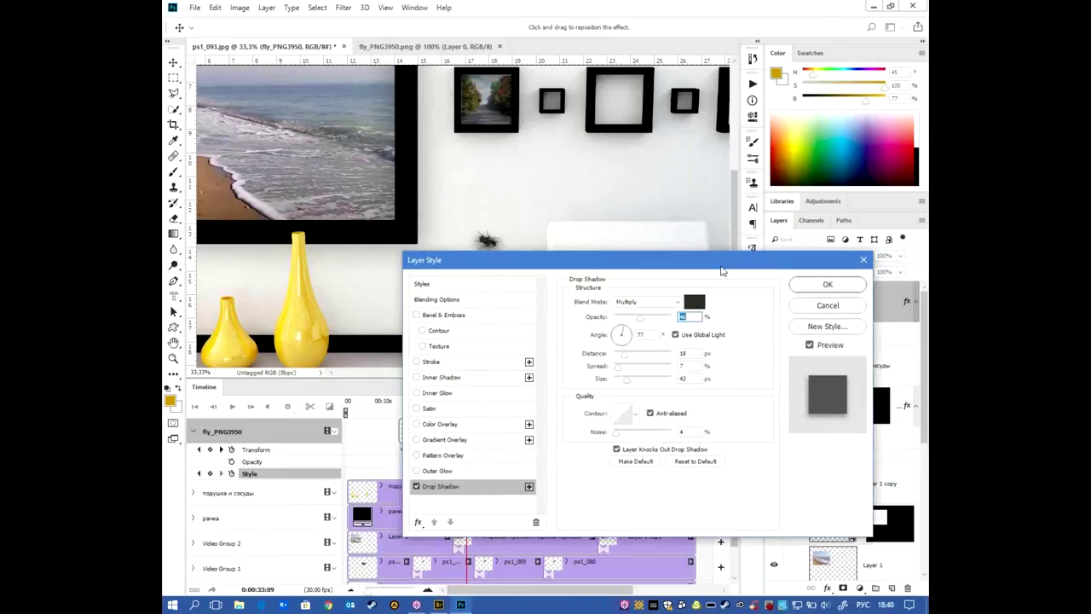
pyautogui.moveTo(640, 319); pyautogui.dragTo(573, 321)
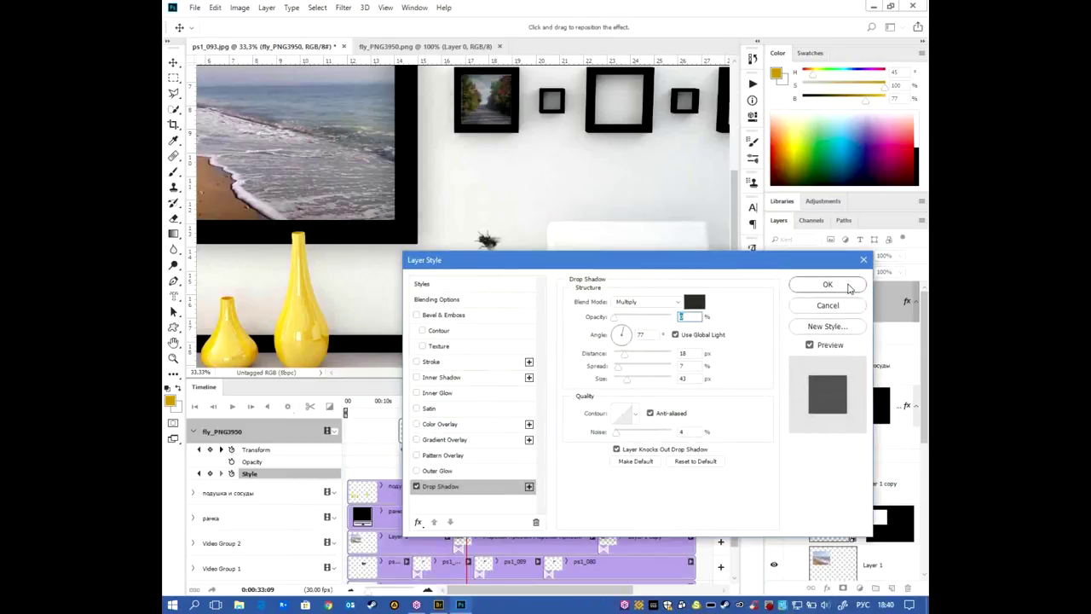
pyautogui.click(848, 287)
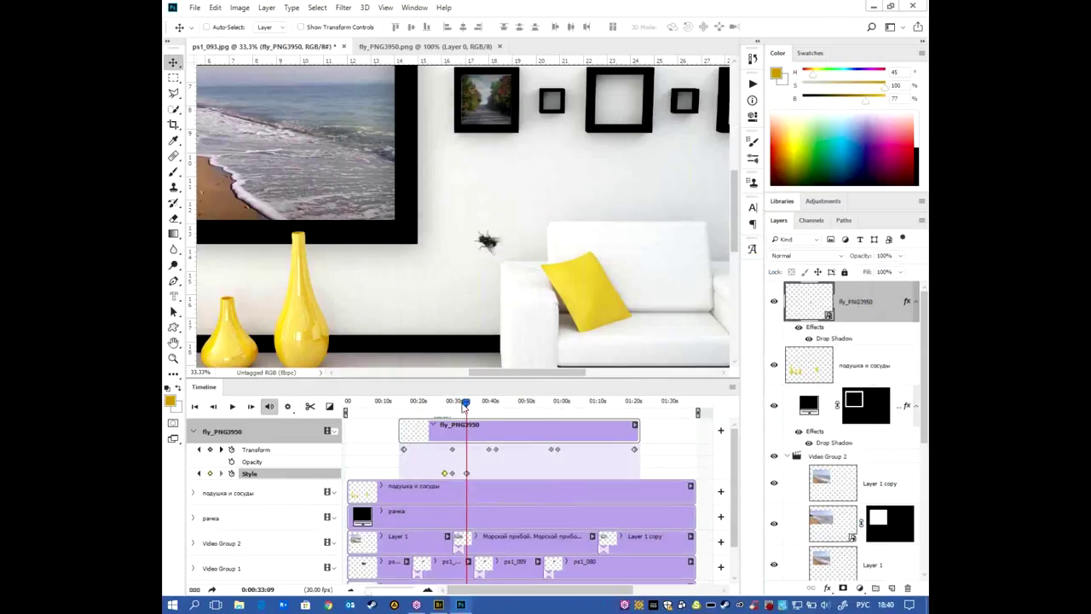
# - Play back from about 22 seconds to check the fade, then zoom out
pyautogui.moveTo(464, 404); pyautogui.dragTo(428, 403)
pyautogui.press('space')
pyautogui.moveTo(427, 409); pyautogui.dragTo(430, 413)
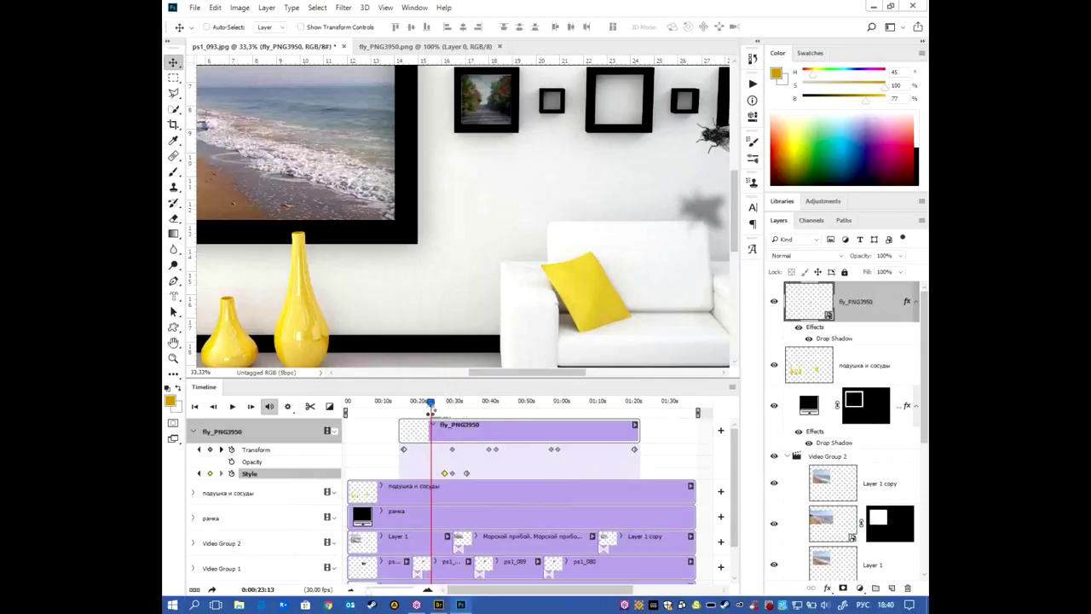
pyautogui.moveTo(429, 412); pyautogui.dragTo(431, 415)
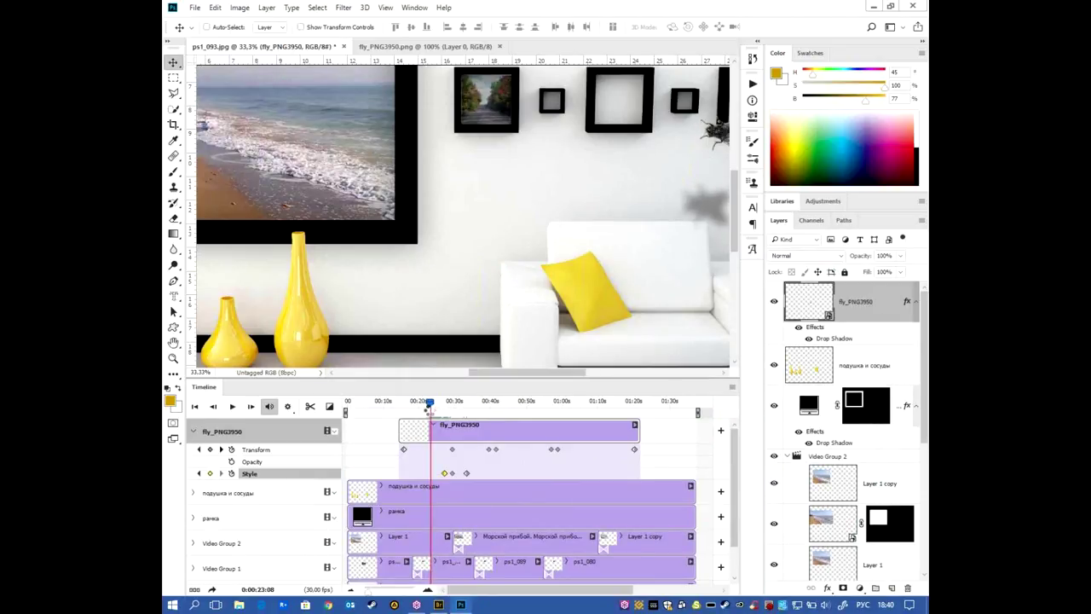
pyautogui.hotkey('ctrl', '-')
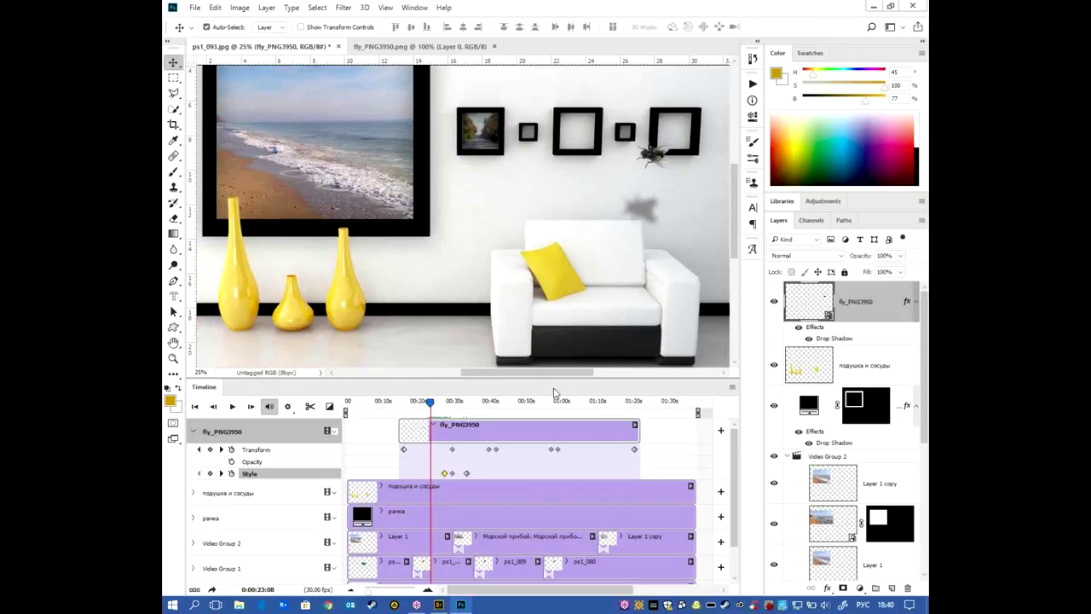
# - At about 16 seconds, rough in the drop shadow's position, size, spread and opacity
pyautogui.hotkey('ctrl', '-')
pyautogui.moveTo(424, 415); pyautogui.dragTo(405, 415)
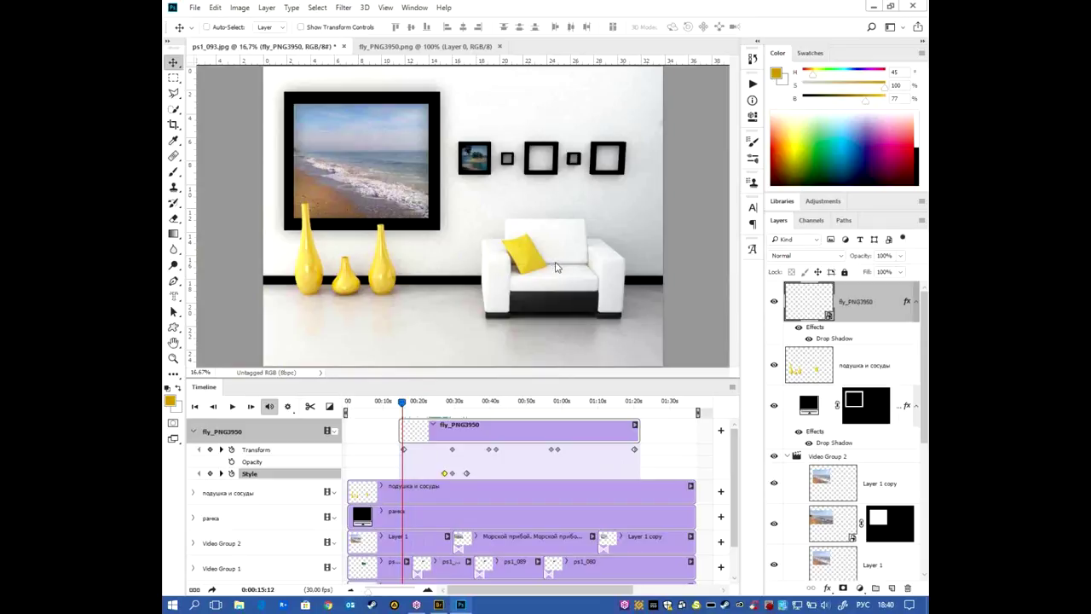
pyautogui.doubleClick(844, 340)
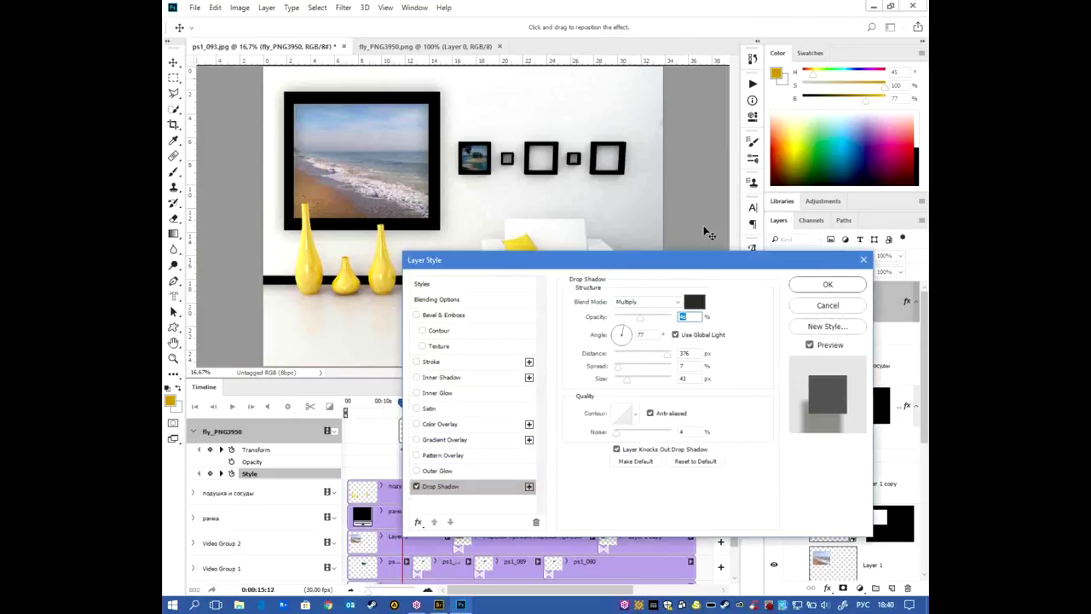
pyautogui.moveTo(657, 152); pyautogui.dragTo(639, 160)
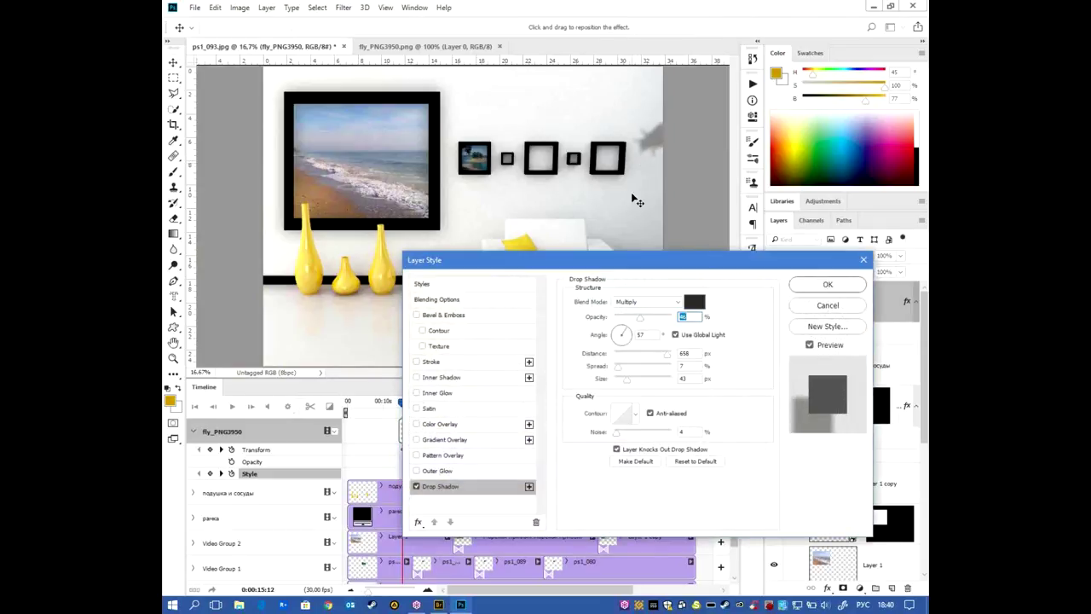
pyautogui.moveTo(629, 387); pyautogui.dragTo(648, 386)
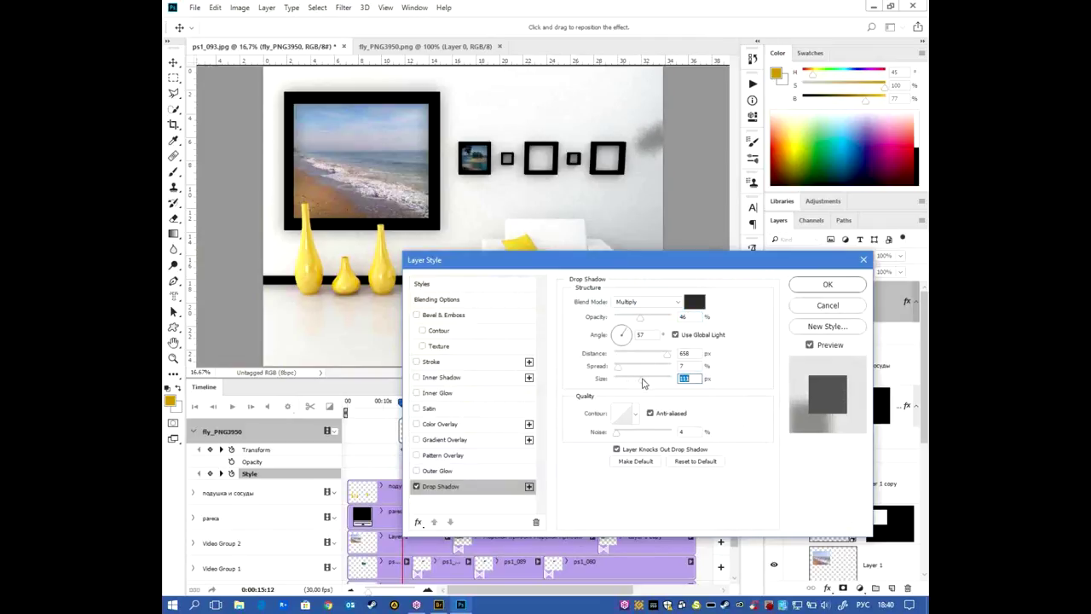
pyautogui.moveTo(648, 387)
pyautogui.mouseDown()
pyautogui.moveTo(661, 364)
pyautogui.moveTo(645, 374)
pyautogui.mouseUp()
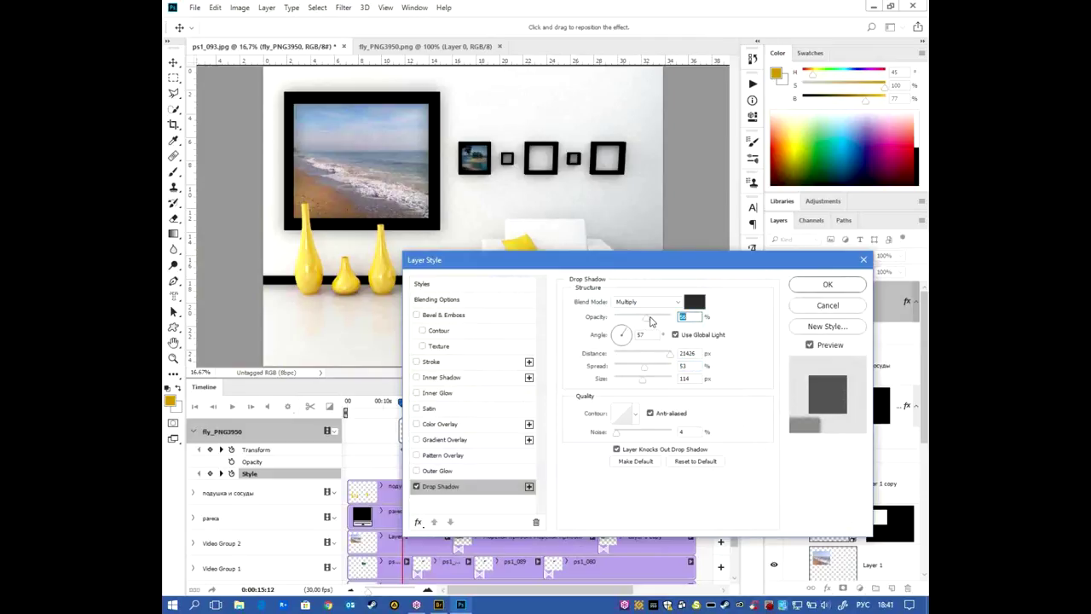
pyautogui.moveTo(640, 318); pyautogui.dragTo(653, 321)
pyautogui.moveTo(643, 387); pyautogui.dragTo(631, 388)
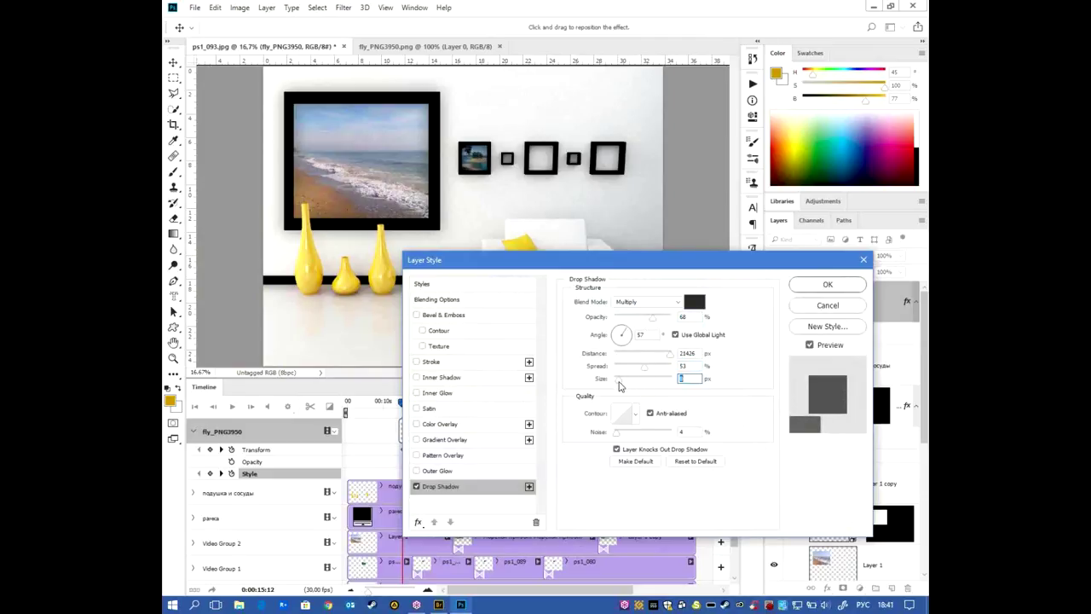
pyautogui.moveTo(694, 260); pyautogui.dragTo(648, 379)
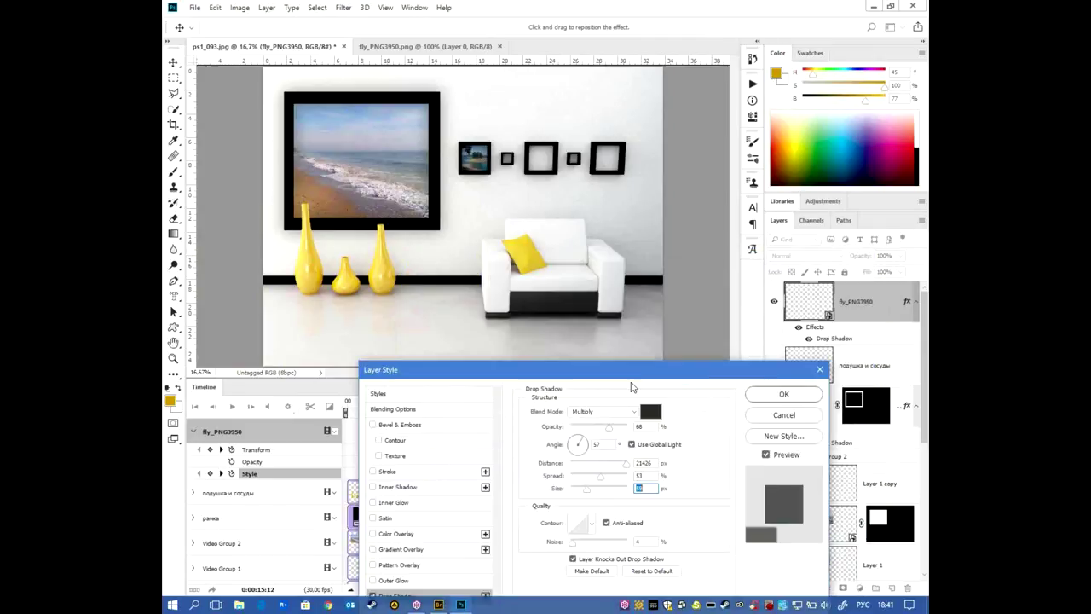
# - Set the shadow distance to 0, place it right of the wall frames, soften it and apply
pyautogui.moveTo(666, 145)
pyautogui.mouseDown()
pyautogui.moveTo(600, 162)
pyautogui.moveTo(610, 206)
pyautogui.moveTo(633, 224)
pyautogui.mouseUp()
pyautogui.doubleClick(642, 472)
pyautogui.write('0')
pyautogui.moveTo(645, 196); pyautogui.dragTo(619, 267)
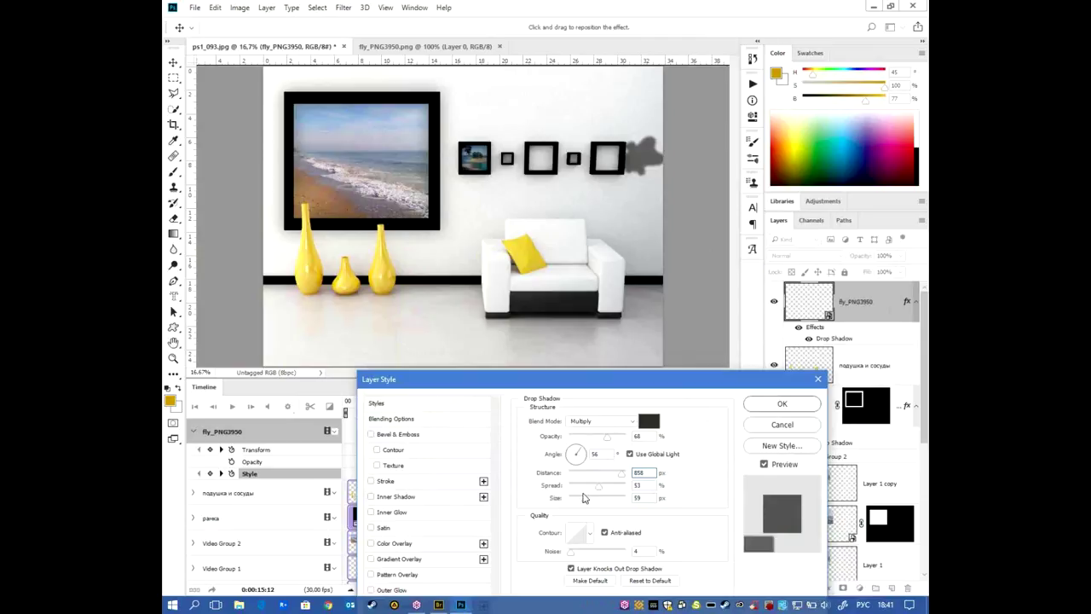
pyautogui.moveTo(587, 505); pyautogui.dragTo(616, 512)
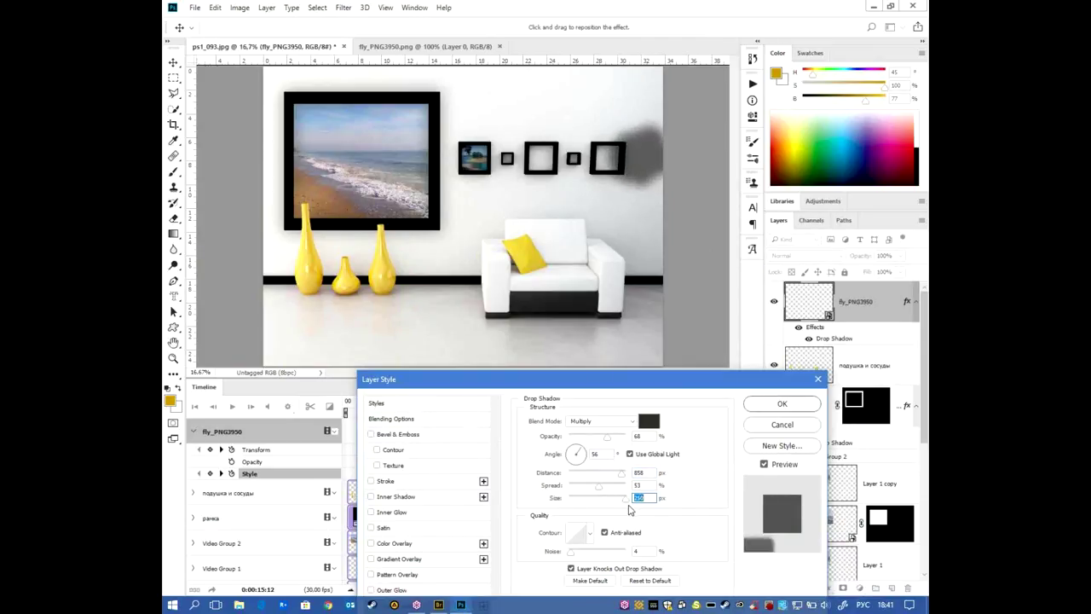
pyautogui.moveTo(601, 486); pyautogui.dragTo(578, 491)
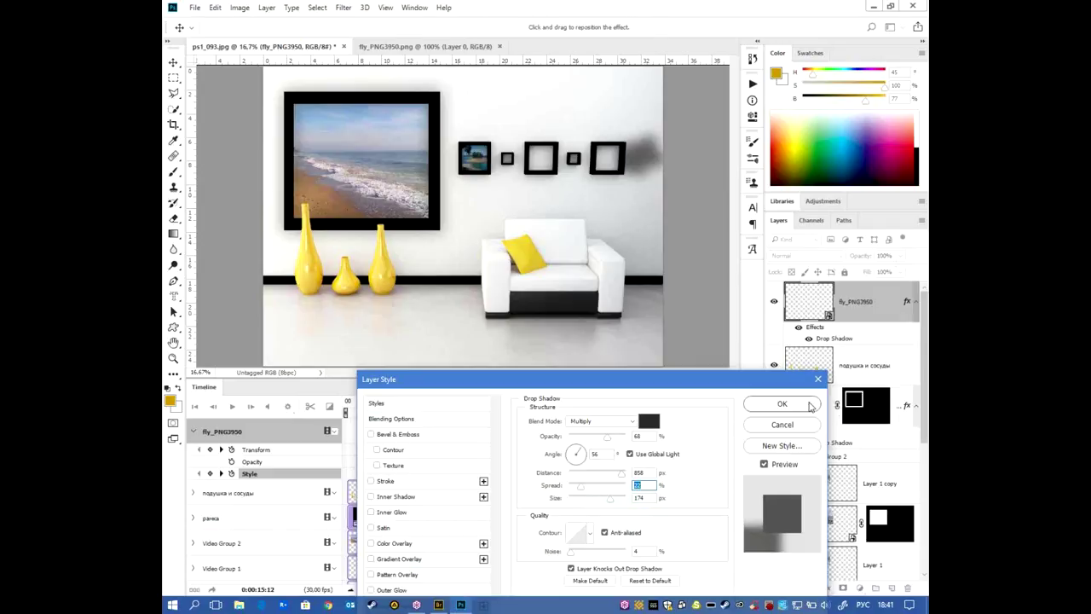
pyautogui.click(782, 404)
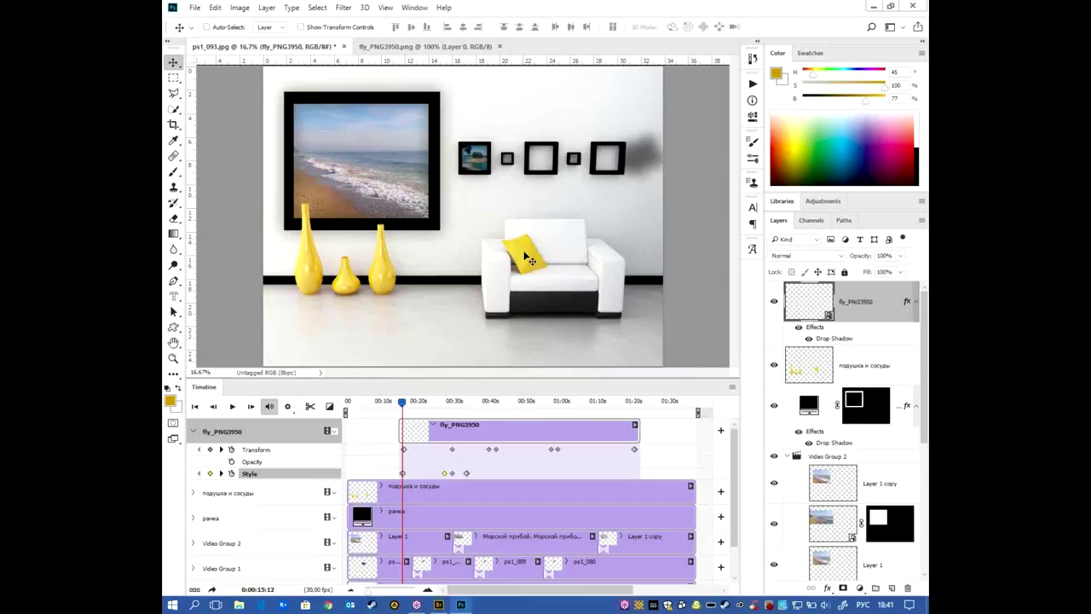
# - Close the separate fly image document and switch from Photoshop to Adobe Bridge
pyautogui.moveTo(399, 407); pyautogui.dragTo(457, 400)
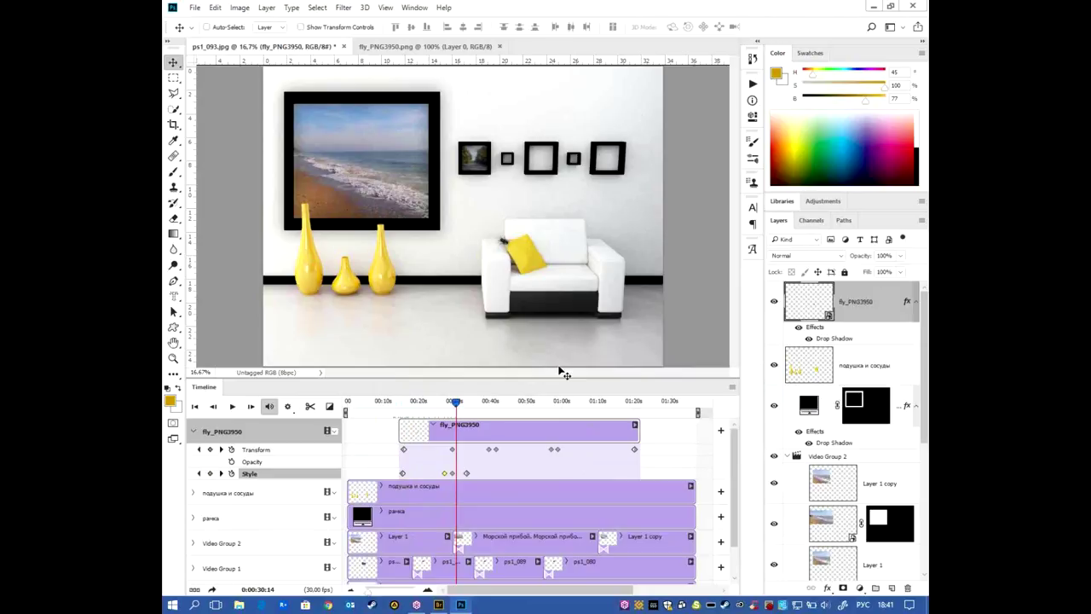
pyautogui.moveTo(556, 380); pyautogui.dragTo(555, 427)
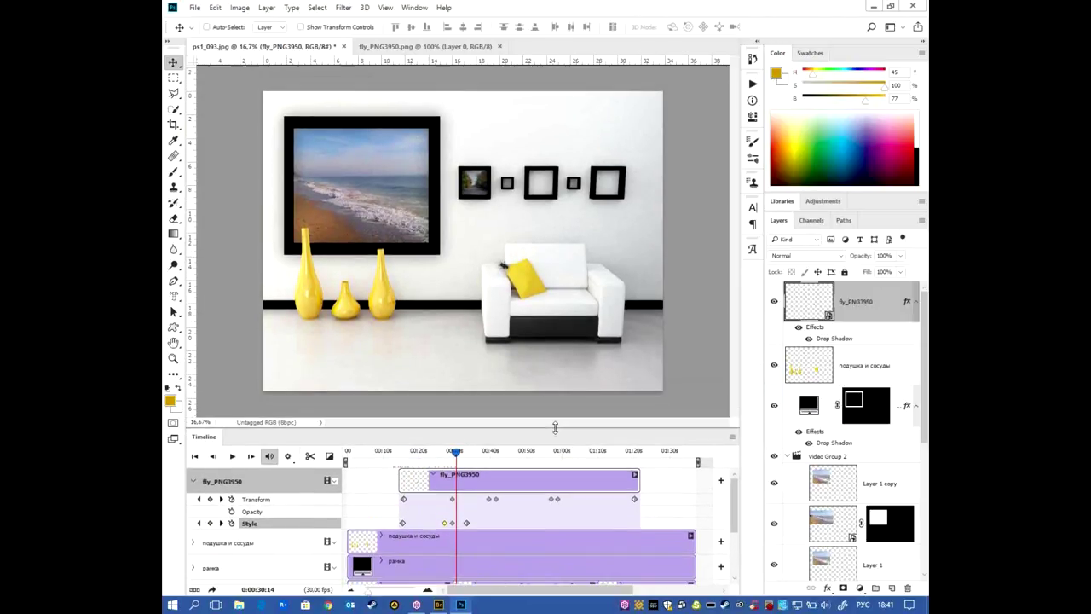
pyautogui.moveTo(552, 427); pyautogui.dragTo(554, 411)
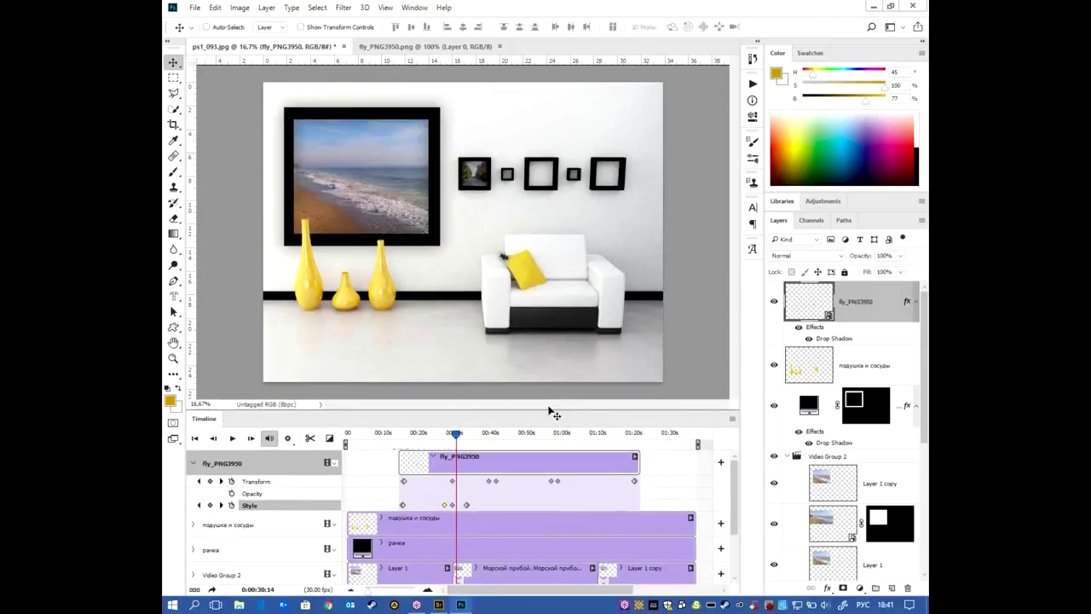
pyautogui.click(489, 49)
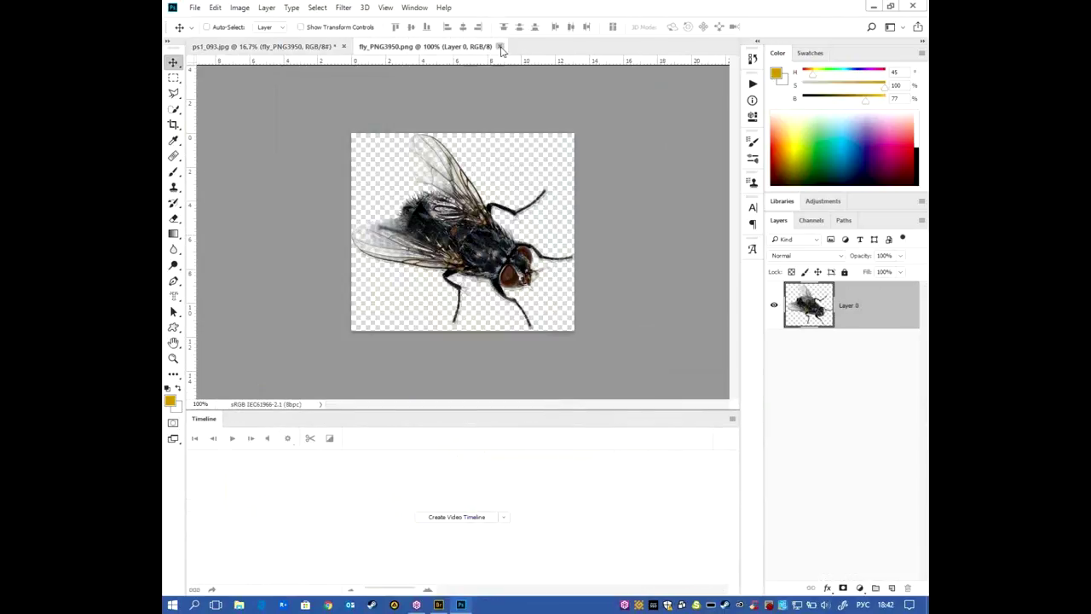
pyautogui.click(500, 46)
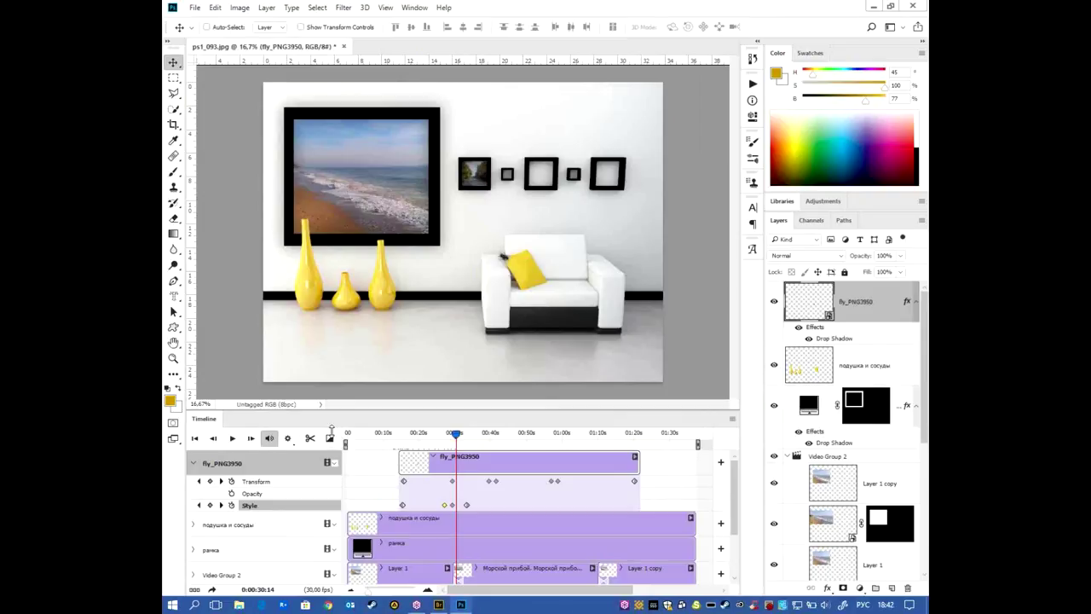
pyautogui.moveTo(358, 409); pyautogui.dragTo(356, 469)
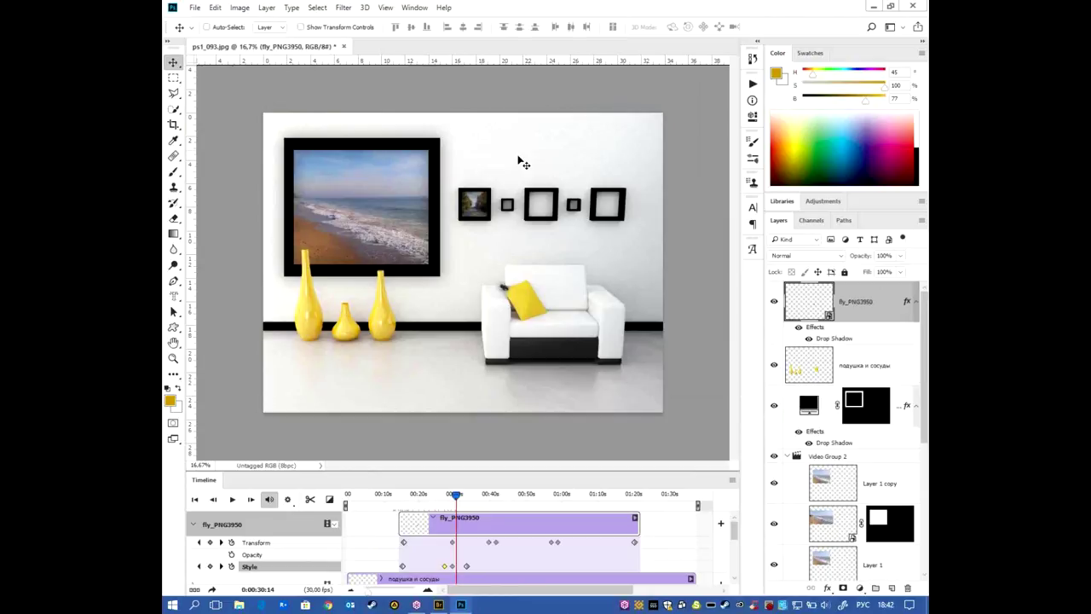
pyautogui.hotkey('alt', 'Tab')
pyautogui.click(540, 358)
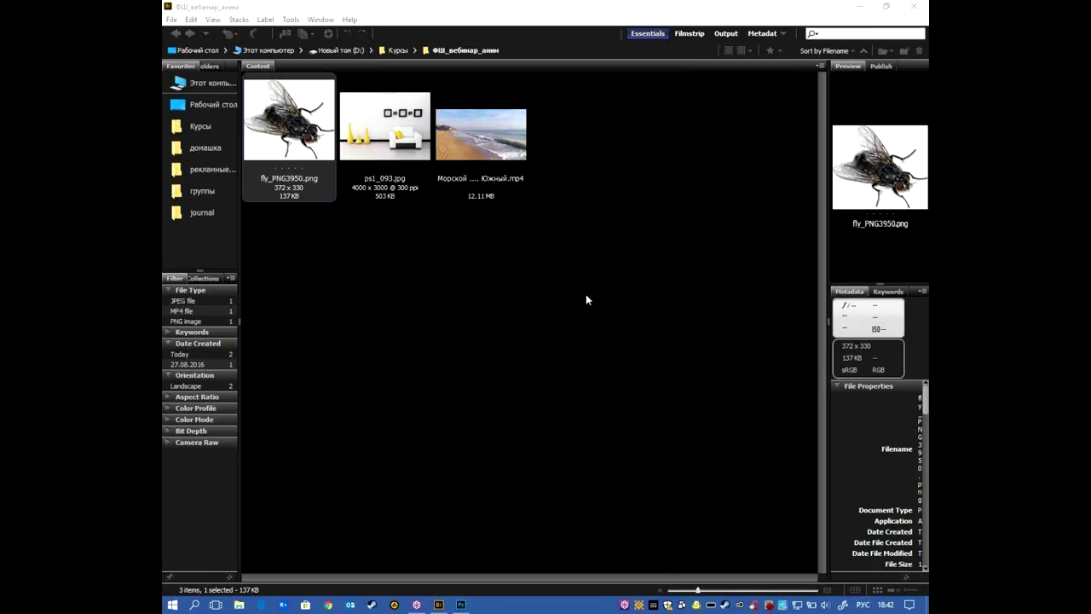
# - Drag the Южный.mp4 beach video from Bridge into Photoshop as a new document
pyautogui.click(485, 123)
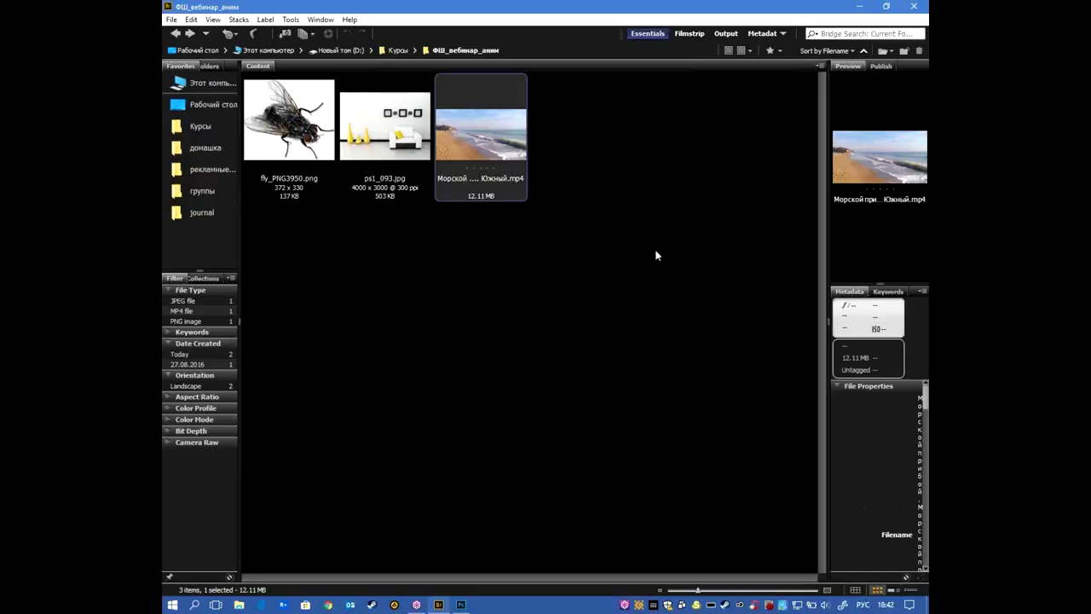
pyautogui.moveTo(512, 145); pyautogui.dragTo(563, 48)
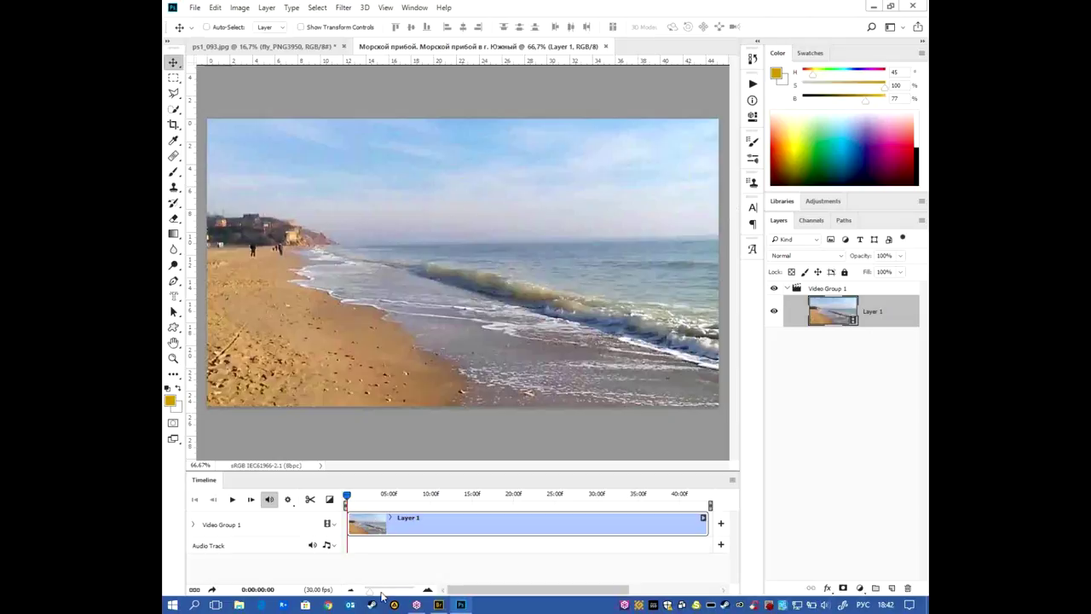
# - Zoom the timeline in and step forward through the beach clip frame by frame
pyautogui.moveTo(375, 594); pyautogui.dragTo(395, 595)
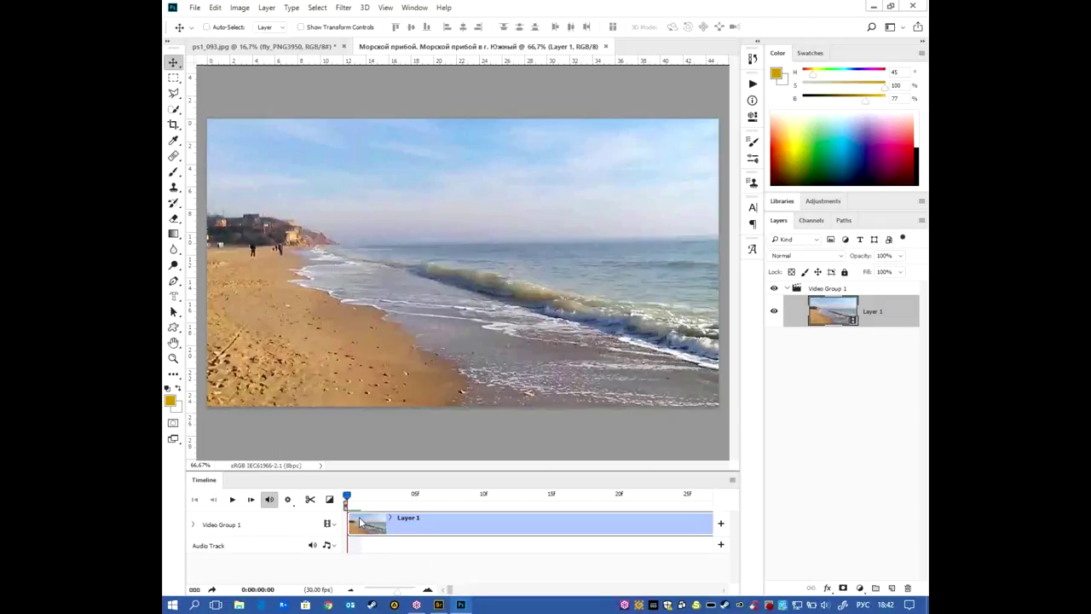
pyautogui.click(250, 500)
pyautogui.click(251, 499)
pyautogui.click(251, 499)
pyautogui.click(250, 500)
pyautogui.doubleClick(250, 500)
pyautogui.doubleClick(250, 500)
pyautogui.click(251, 500)
pyautogui.doubleClick(250, 500)
pyautogui.click(251, 499)
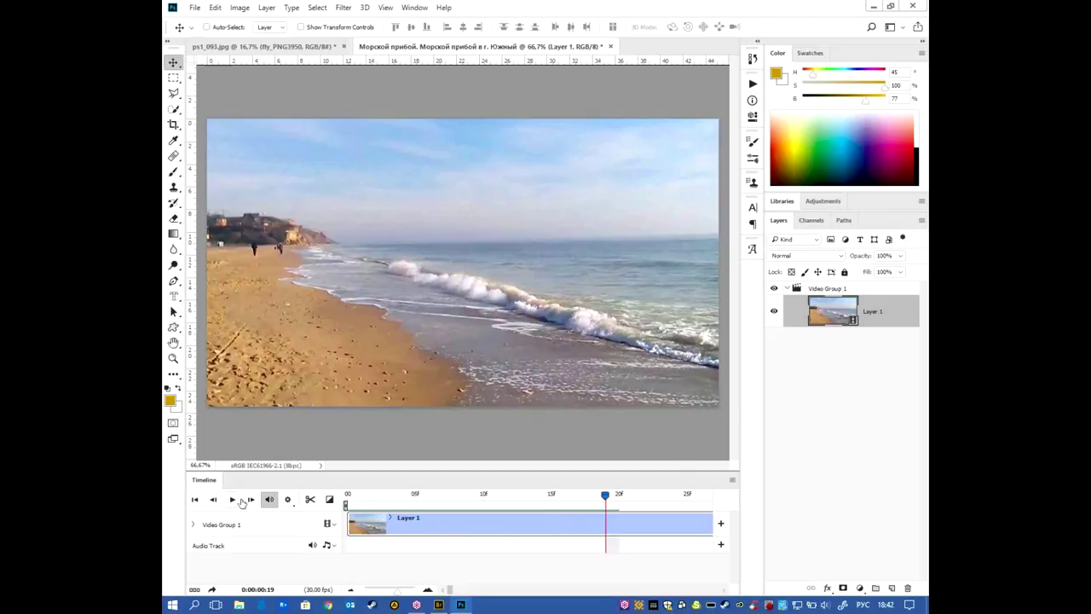
# - Step back to the clip's first frame and select the Spot Healing Brush
pyautogui.doubleClick(214, 500)
pyautogui.click(214, 499)
pyautogui.doubleClick(214, 500)
pyautogui.click(214, 499)
pyautogui.doubleClick(214, 499)
pyautogui.click(214, 500)
pyautogui.doubleClick(214, 499)
pyautogui.click(214, 500)
pyautogui.doubleClick(214, 499)
pyautogui.click(218, 501)
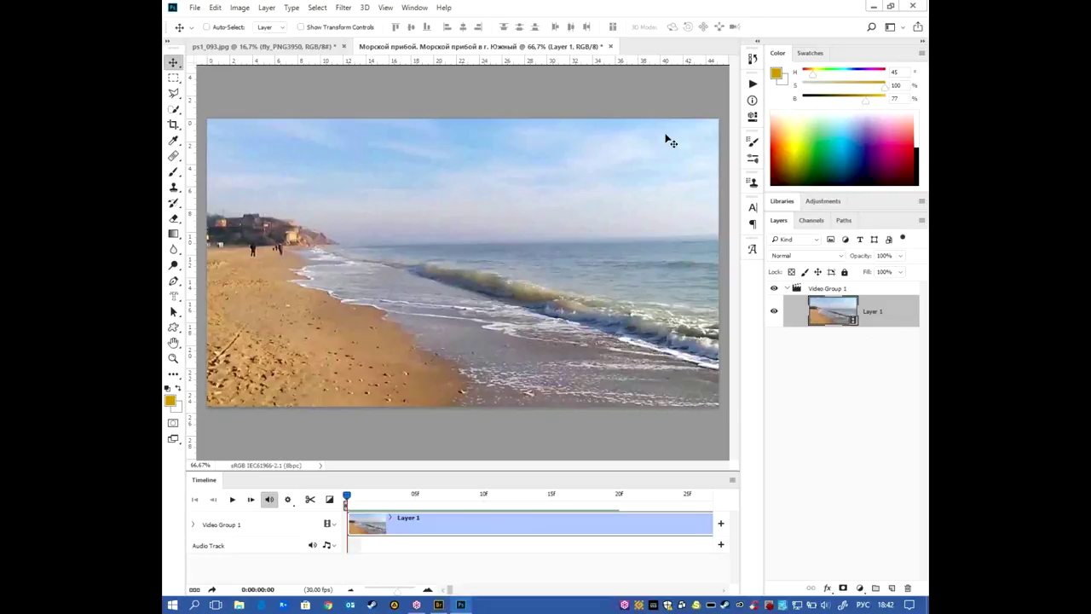
pyautogui.click(173, 156)
pyautogui.click(234, 156)
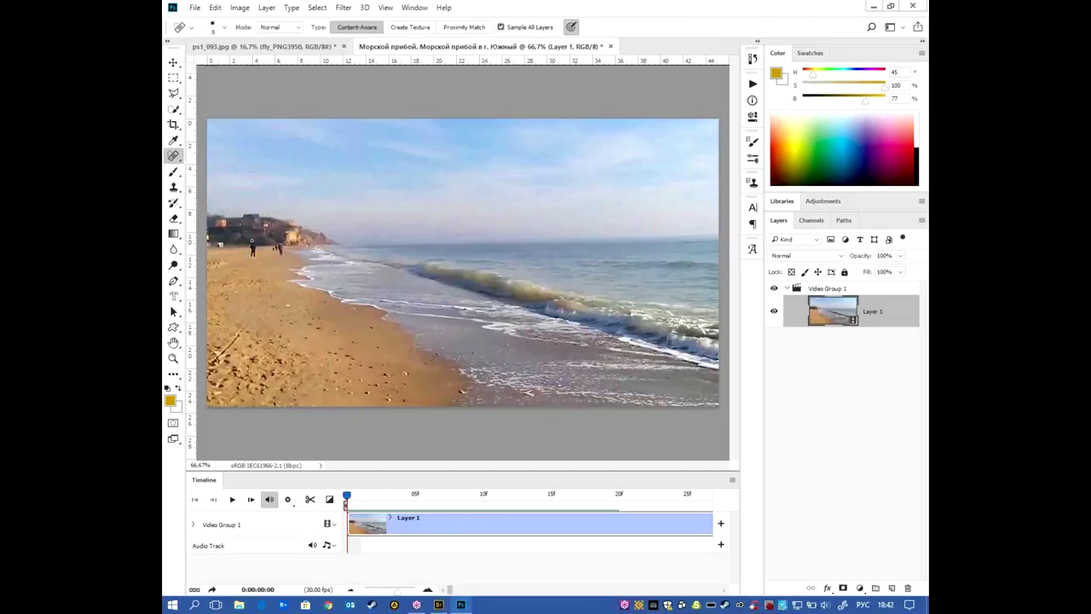
# - Enlarge the Spot Healing Brush and heal away the beach figures on the first three frames
pyautogui.press(']')
pyautogui.press(']')
pyautogui.press(']')
pyautogui.moveTo(253, 242); pyautogui.dragTo(280, 265)
pyautogui.click(253, 501)
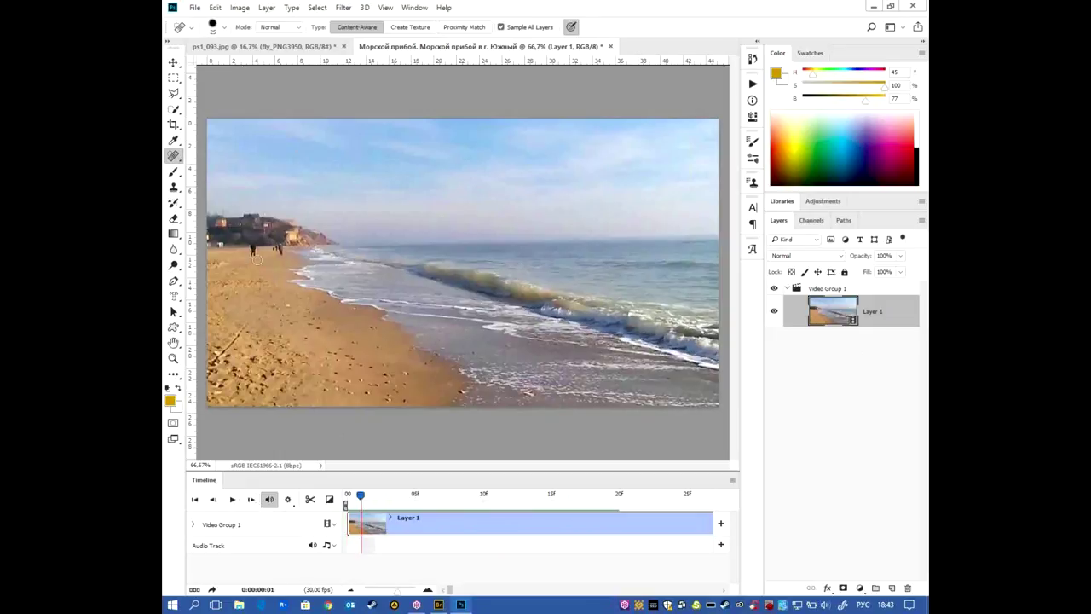
pyautogui.moveTo(275, 246); pyautogui.dragTo(281, 256)
pyautogui.click(252, 501)
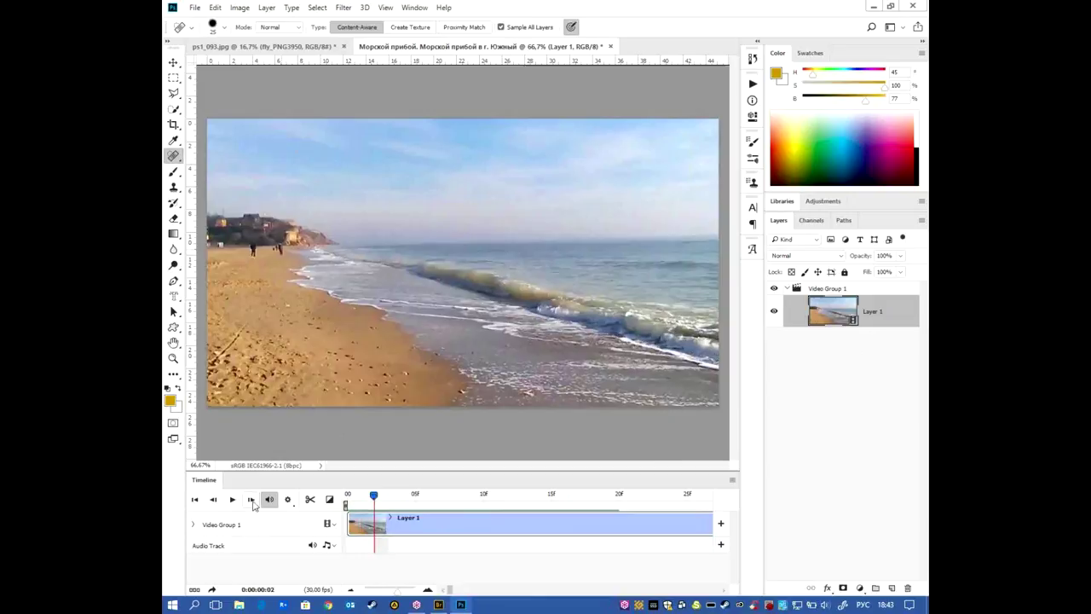
pyautogui.moveTo(252, 246); pyautogui.dragTo(279, 255)
# - Heal away the left and right beach figures on the next three frames
pyautogui.click(731, 481)
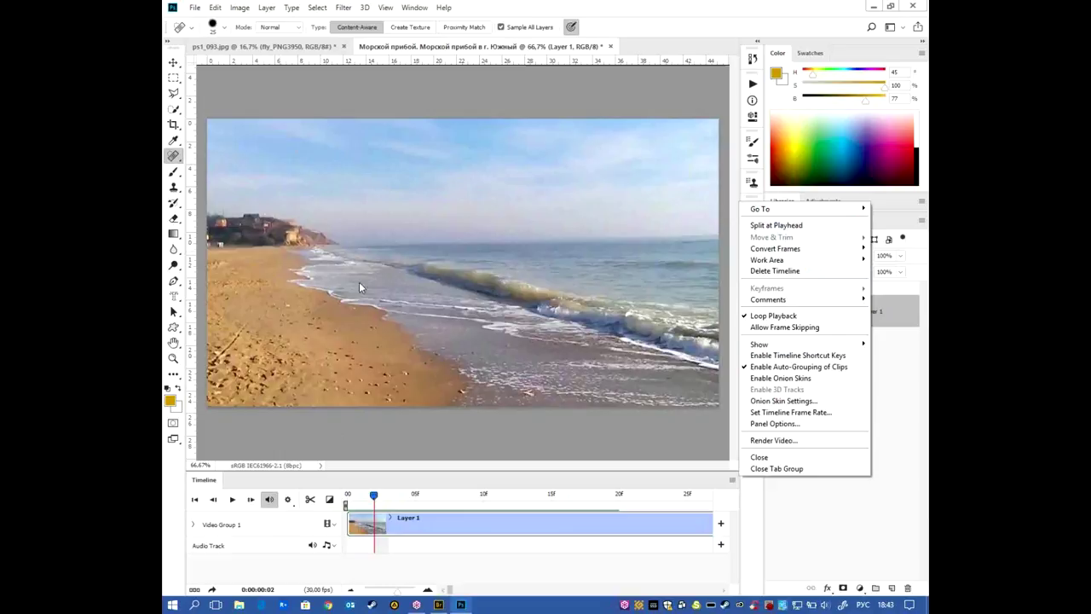
pyautogui.click(566, 477)
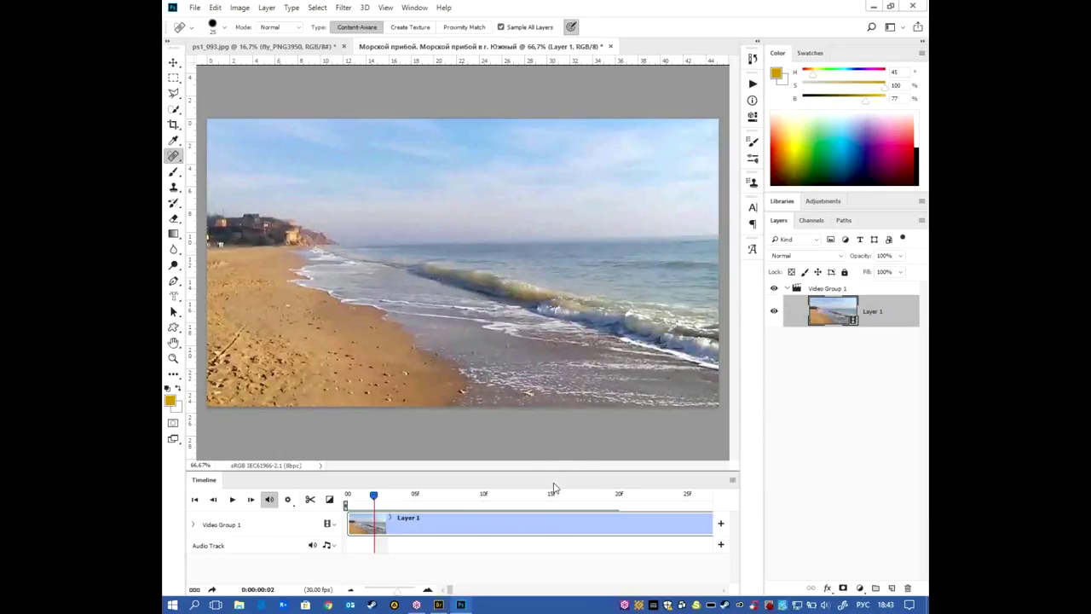
pyautogui.click(254, 500)
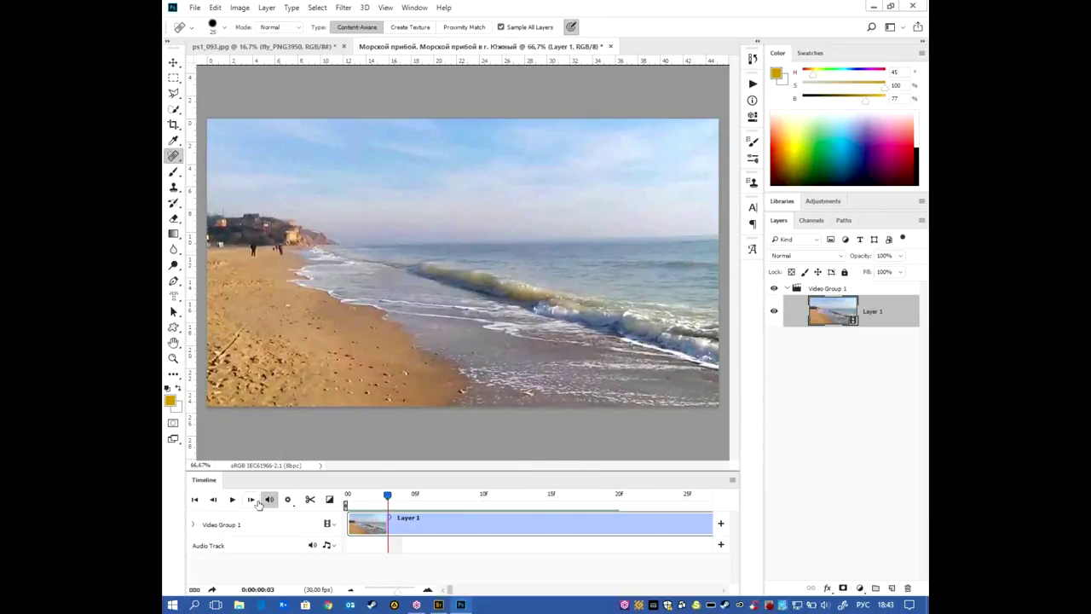
pyautogui.click(253, 250)
pyautogui.click(279, 248)
pyautogui.click(250, 500)
pyautogui.click(252, 250)
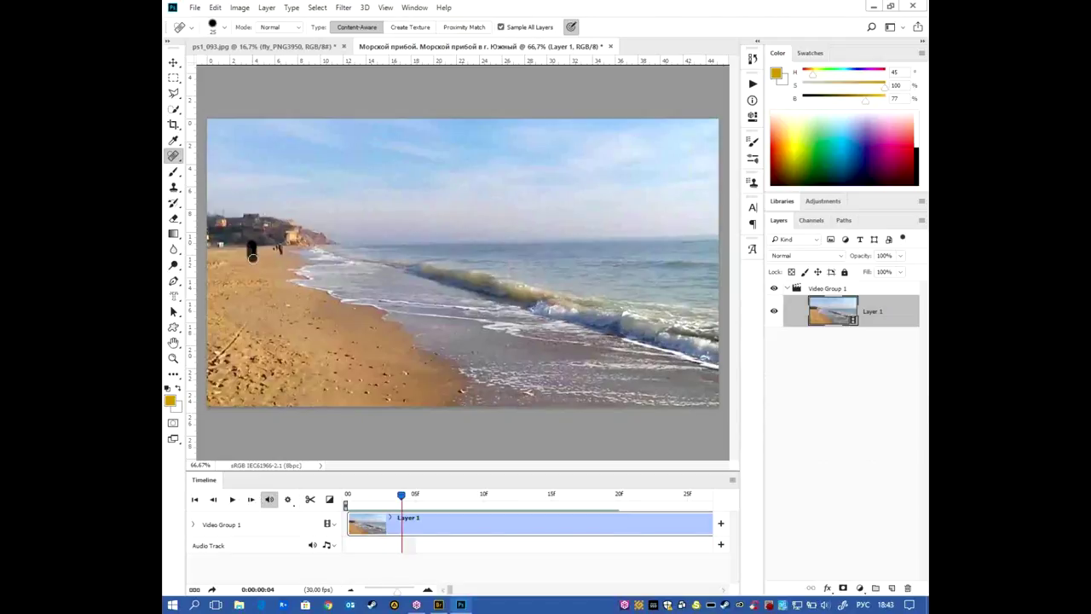
pyautogui.click(279, 248)
pyautogui.click(251, 500)
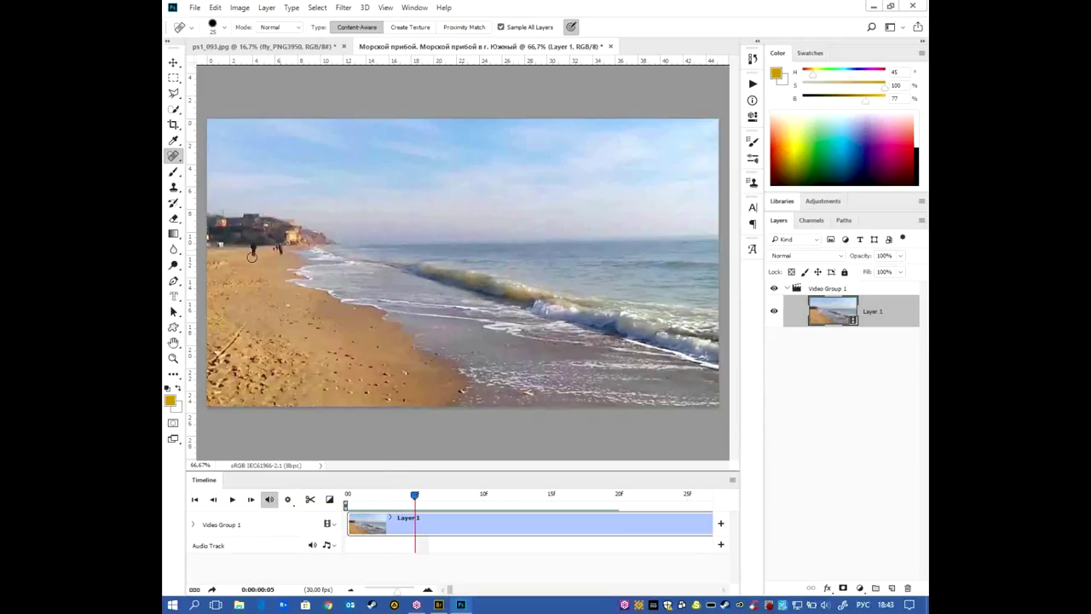
pyautogui.click(252, 247)
# - Play back the clip to review the retouching, then heal both figures on frame 5
pyautogui.press('space')
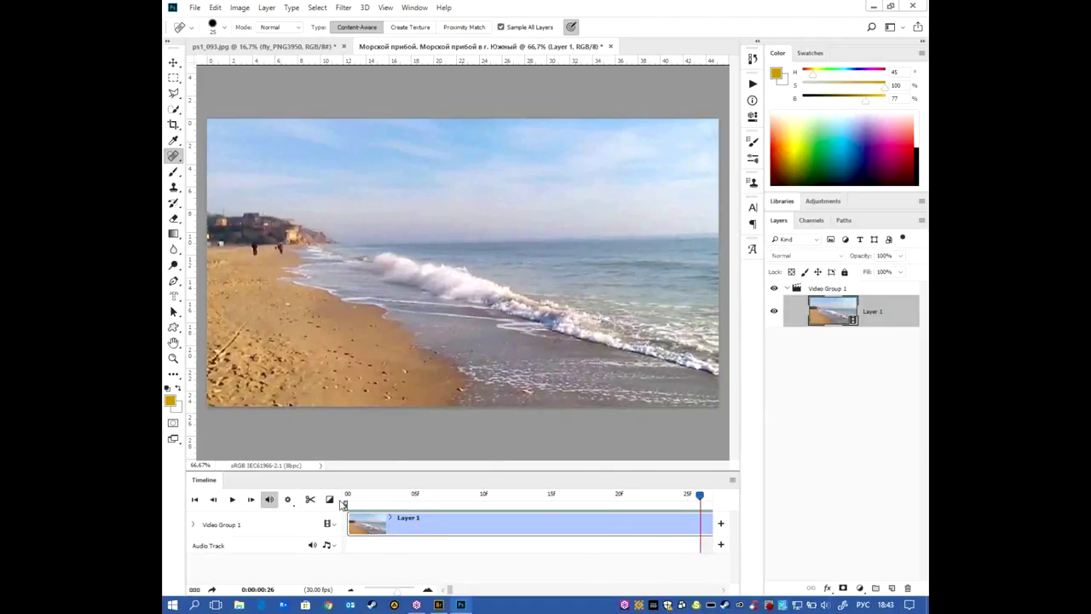
pyautogui.moveTo(701, 498); pyautogui.dragTo(379, 512)
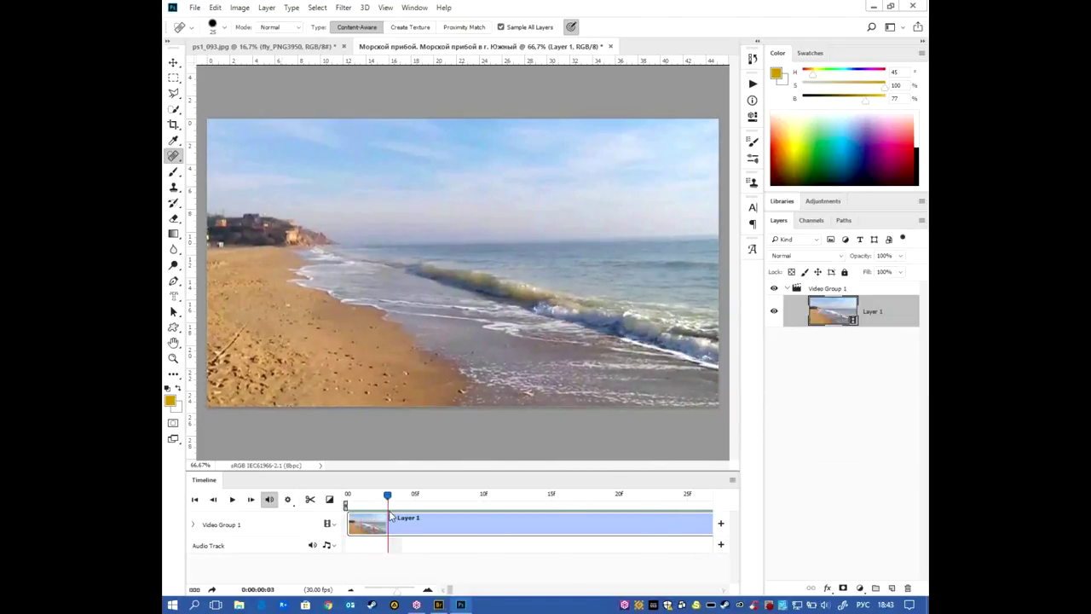
pyautogui.moveTo(378, 512)
pyautogui.mouseDown()
pyautogui.moveTo(402, 518)
pyautogui.moveTo(379, 520)
pyautogui.mouseUp()
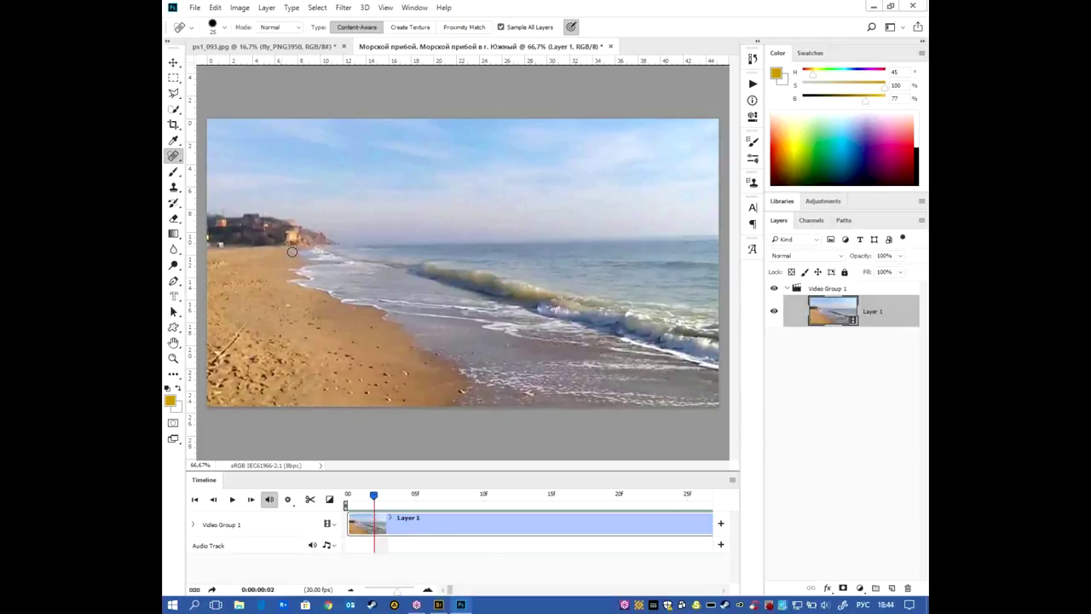
pyautogui.moveTo(374, 495); pyautogui.dragTo(429, 496)
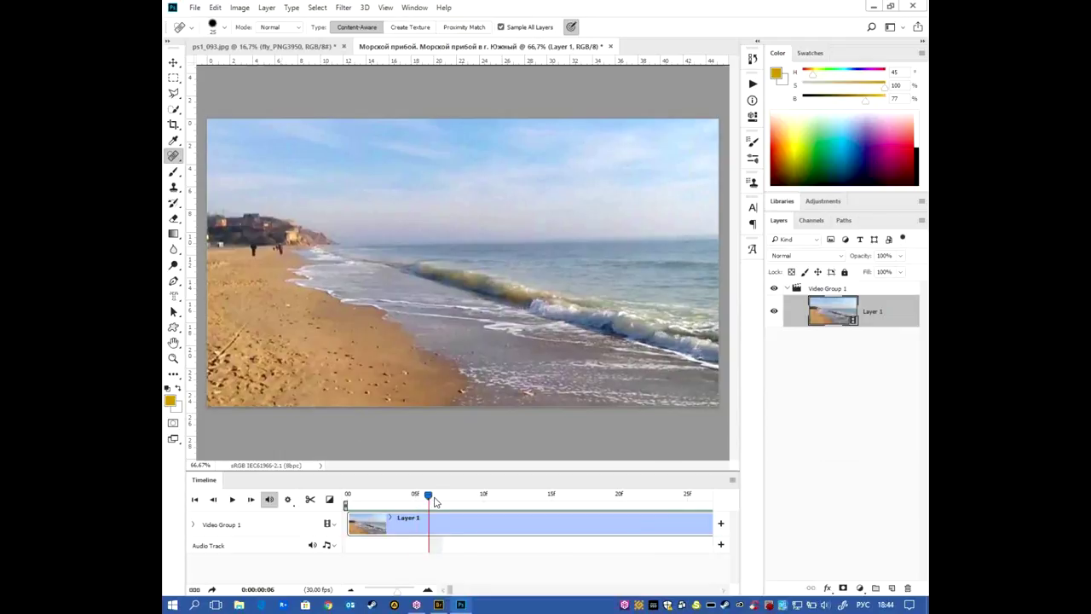
pyautogui.click(254, 244)
pyautogui.click(279, 249)
# - Heal both beach figures on frames 7 and 8
pyautogui.moveTo(429, 497); pyautogui.dragTo(442, 498)
pyautogui.click(253, 251)
pyautogui.click(280, 248)
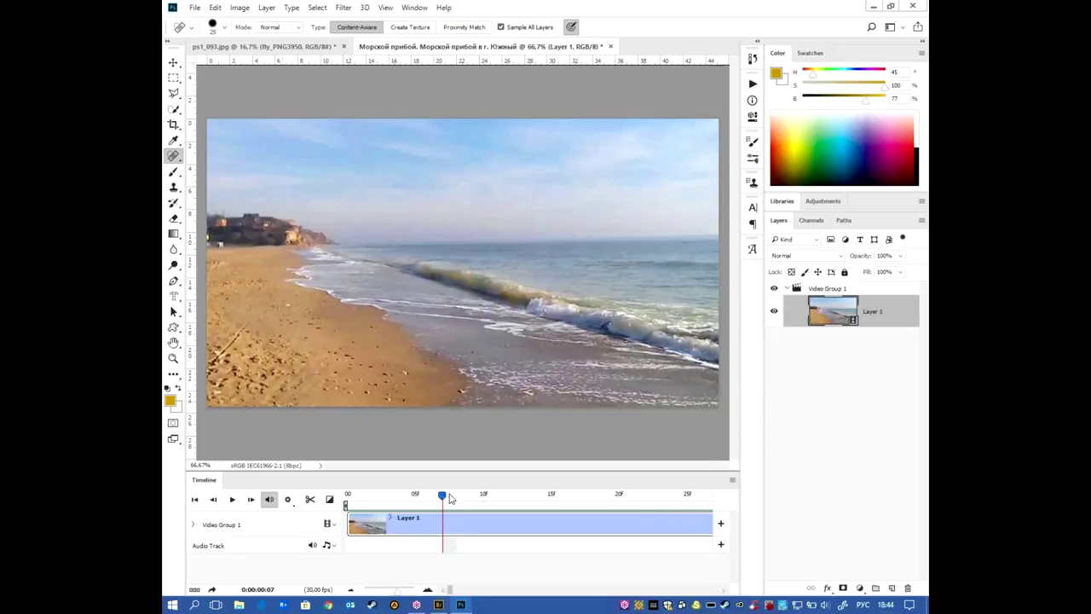
pyautogui.moveTo(443, 501); pyautogui.dragTo(455, 500)
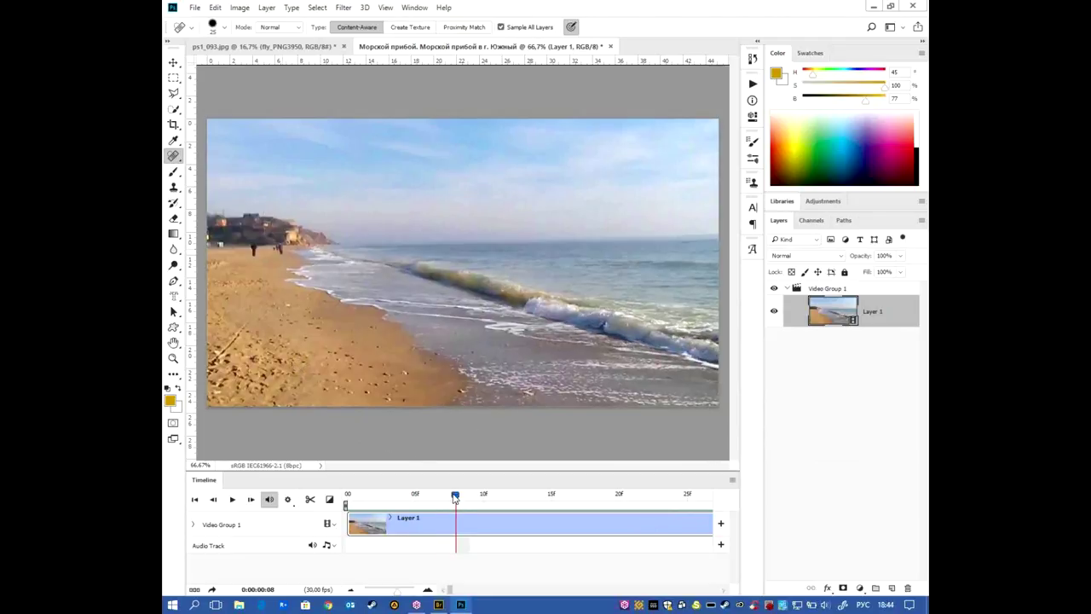
pyautogui.moveTo(253, 244); pyautogui.dragTo(284, 249)
pyautogui.click(277, 250)
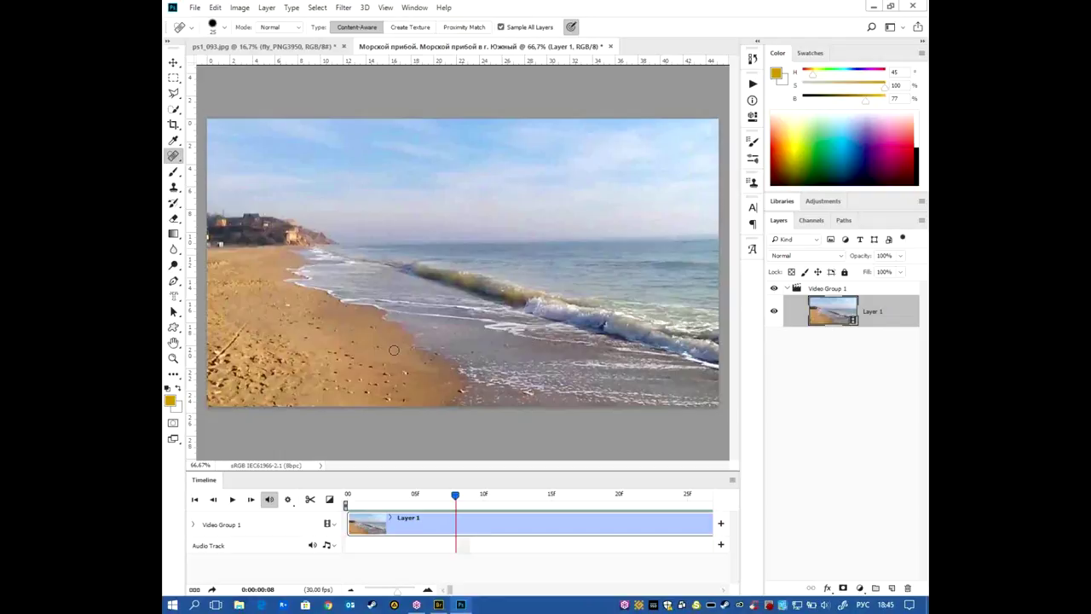
pyautogui.click(881, 288)
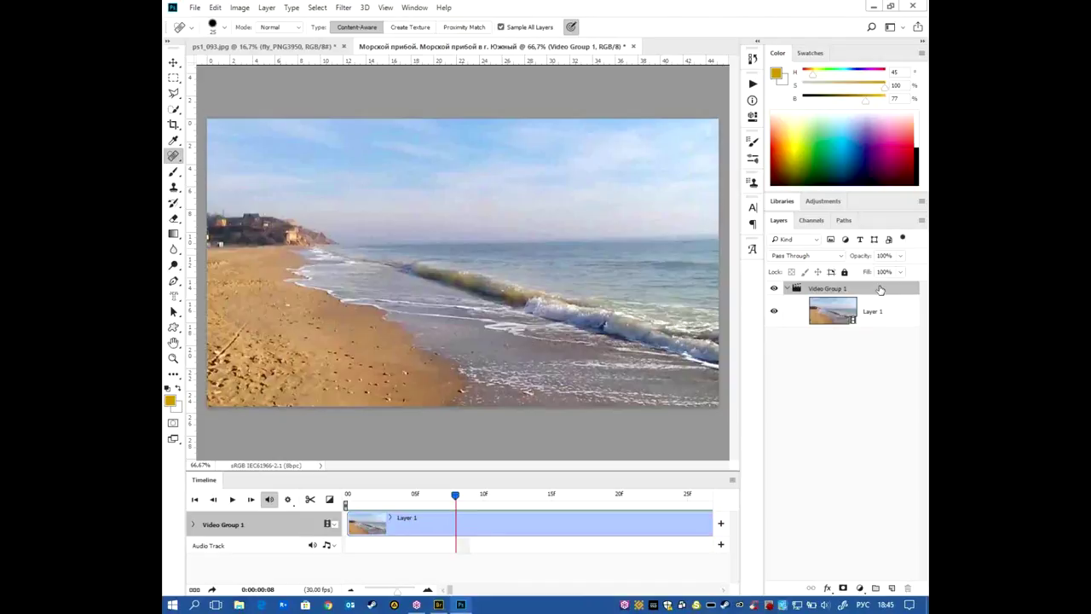
# - Add a new Layer 2 and move it above Video Group 1
pyautogui.click(891, 588)
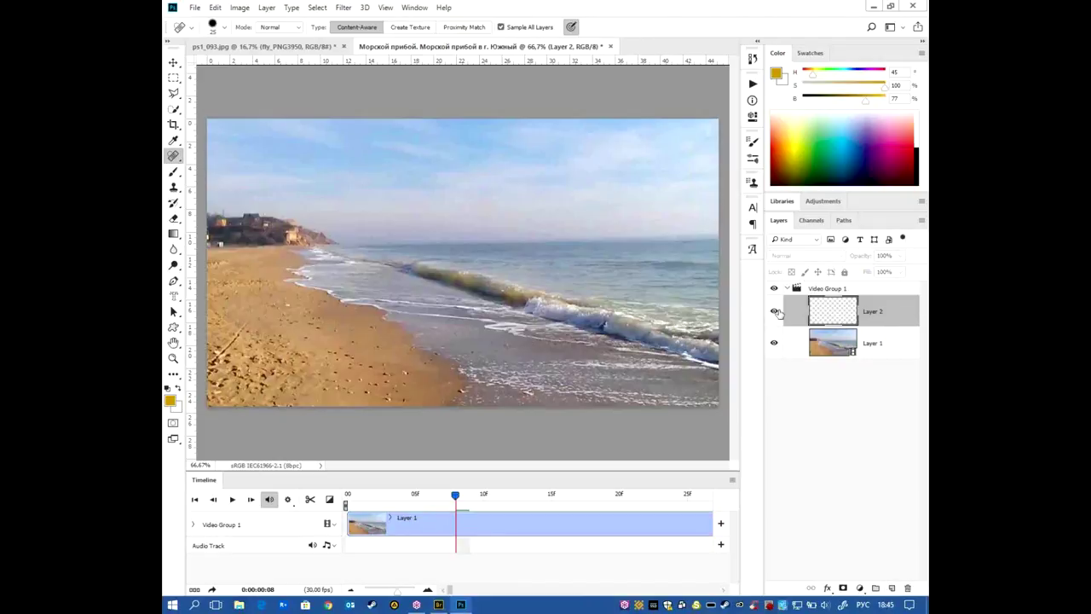
pyautogui.moveTo(844, 303); pyautogui.dragTo(852, 284)
pyautogui.click(466, 531)
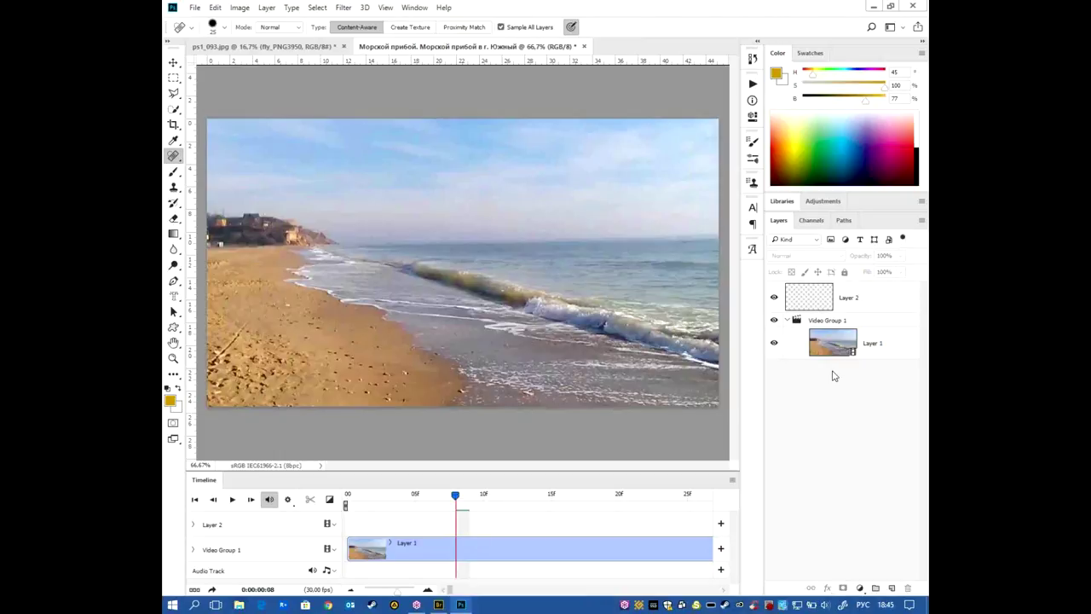
pyautogui.click(426, 524)
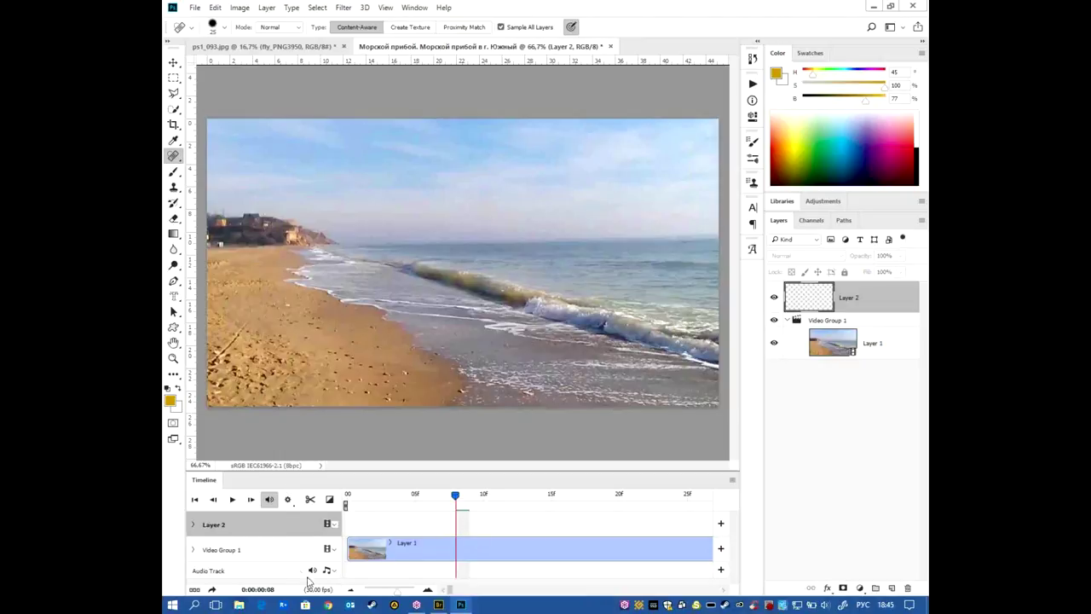
# - Zoom out the timeline and slide Layer 2's clip to around the ten-second mark
pyautogui.click(349, 590)
pyautogui.click(349, 590)
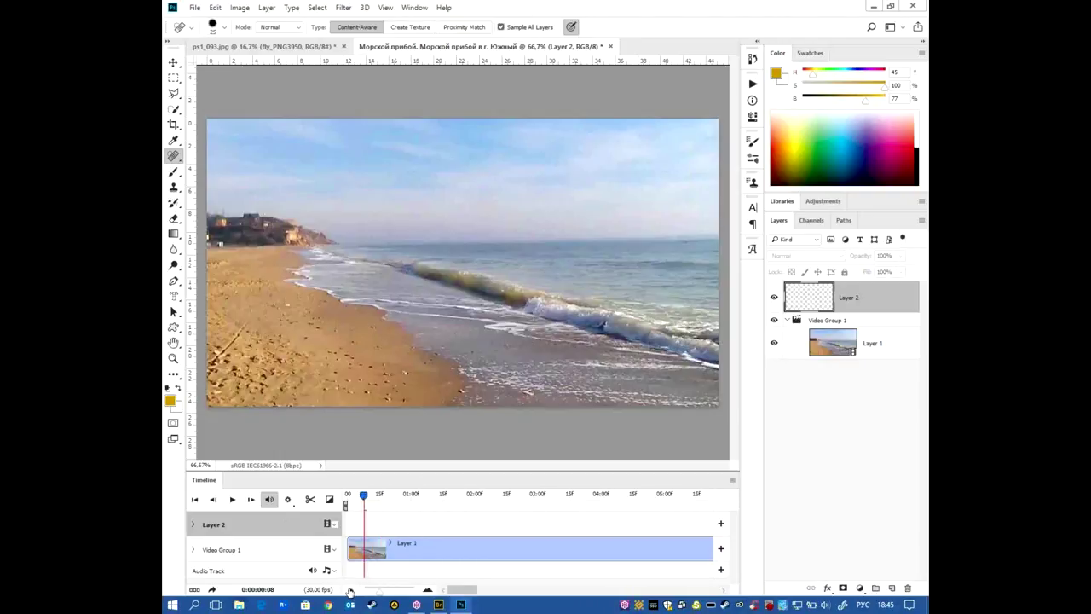
pyautogui.click(350, 590)
pyautogui.moveTo(508, 524)
pyautogui.mouseDown()
pyautogui.moveTo(391, 526)
pyautogui.moveTo(405, 526)
pyautogui.mouseUp()
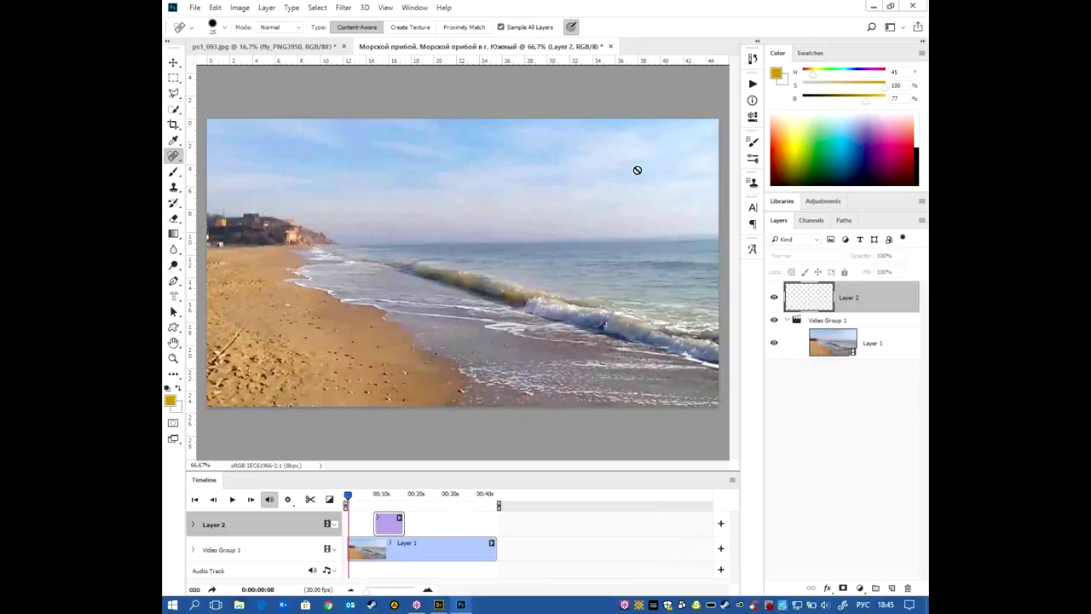
pyautogui.click(370, 496)
pyautogui.click(385, 497)
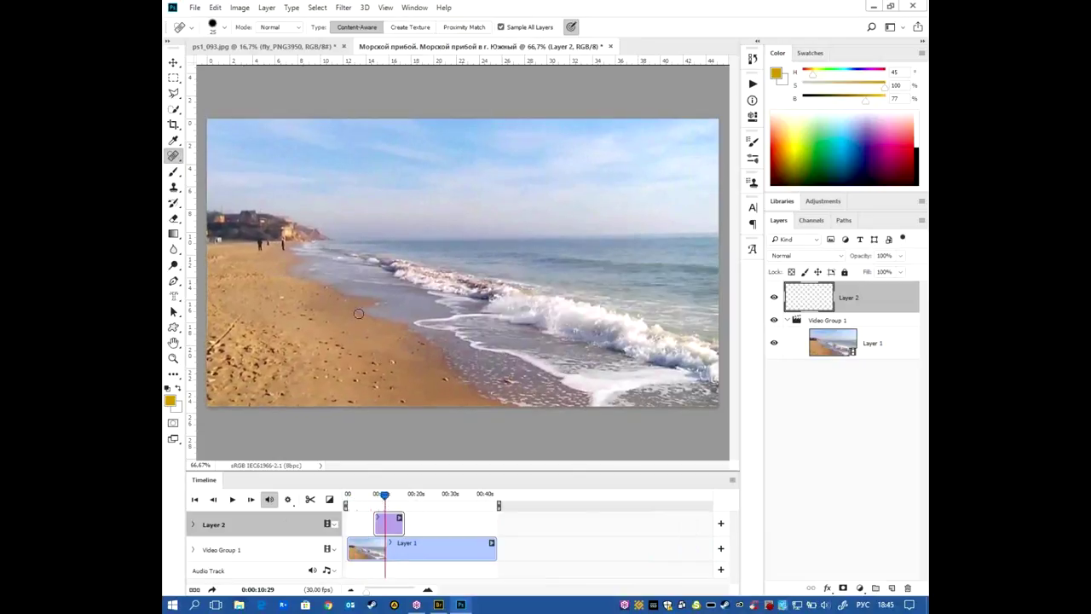
pyautogui.click(173, 171)
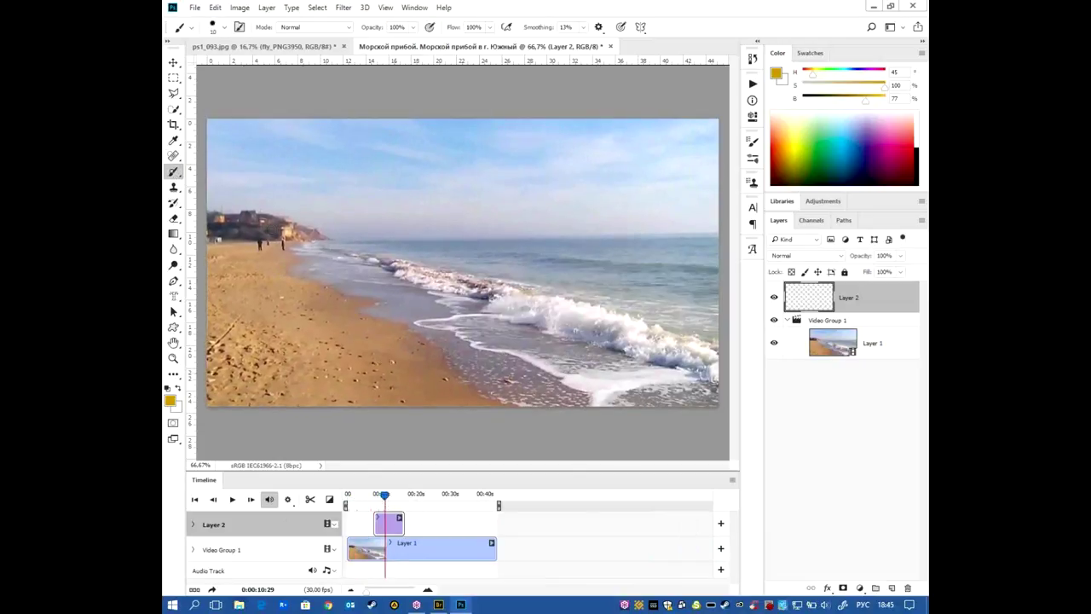
# - Paint a yellow stroke on Layer 2 and hide it with a black hide-all layer mask
pyautogui.moveTo(359, 370); pyautogui.dragTo(404, 389)
pyautogui.keyDown('alt'); pyautogui.click(842, 590); pyautogui.keyUp('alt')
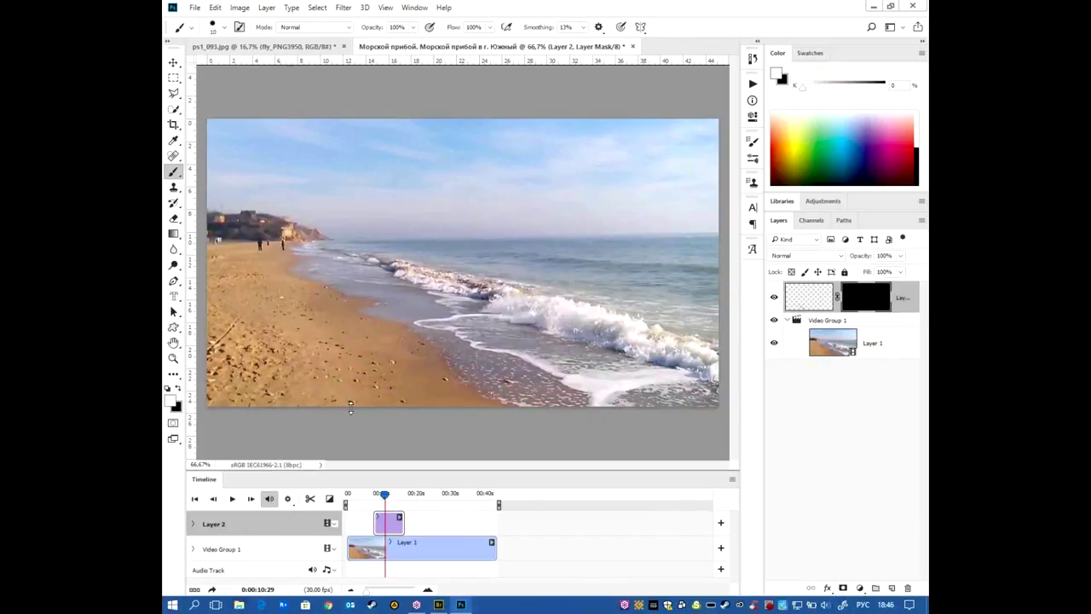
pyautogui.moveTo(346, 473); pyautogui.dragTo(355, 380)
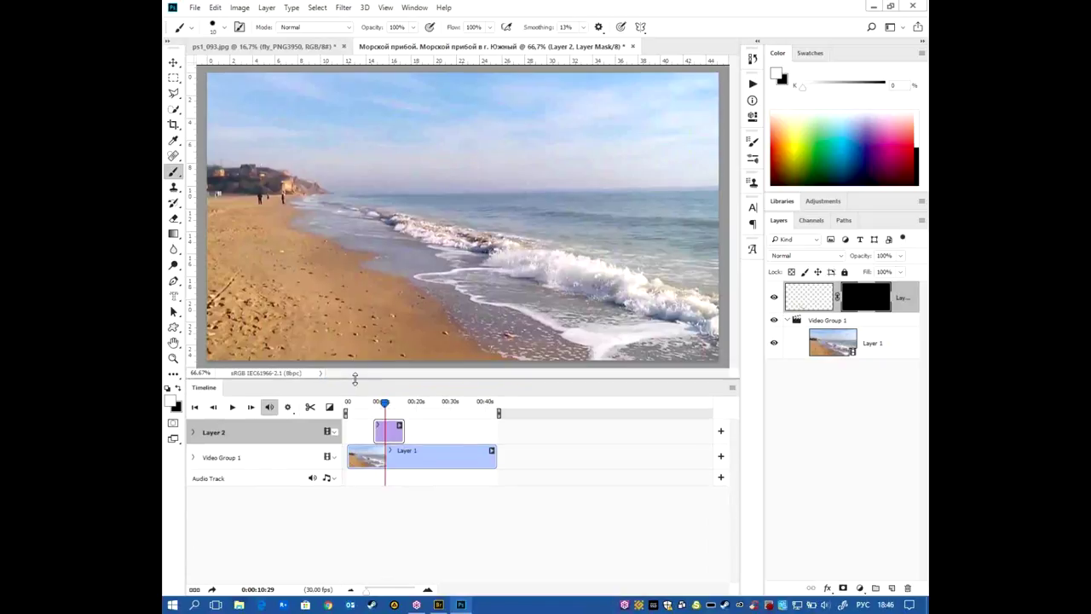
pyautogui.click(193, 432)
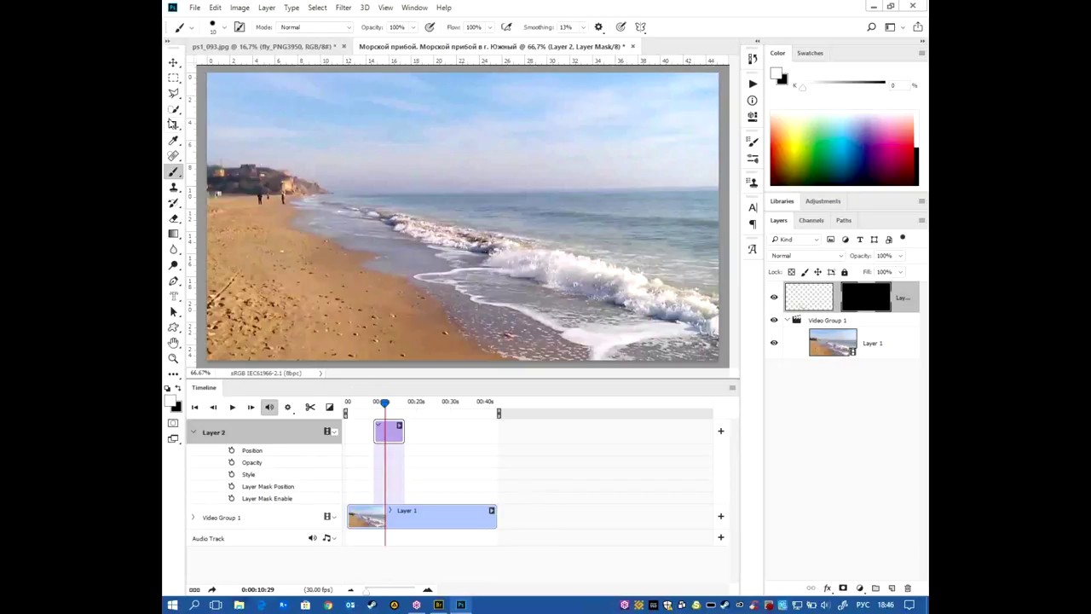
# - Fill a rectangular selection over the shoreline with white in Layer 2's mask to reveal a window
pyautogui.click(174, 78)
pyautogui.moveTo(346, 232); pyautogui.dragTo(457, 310)
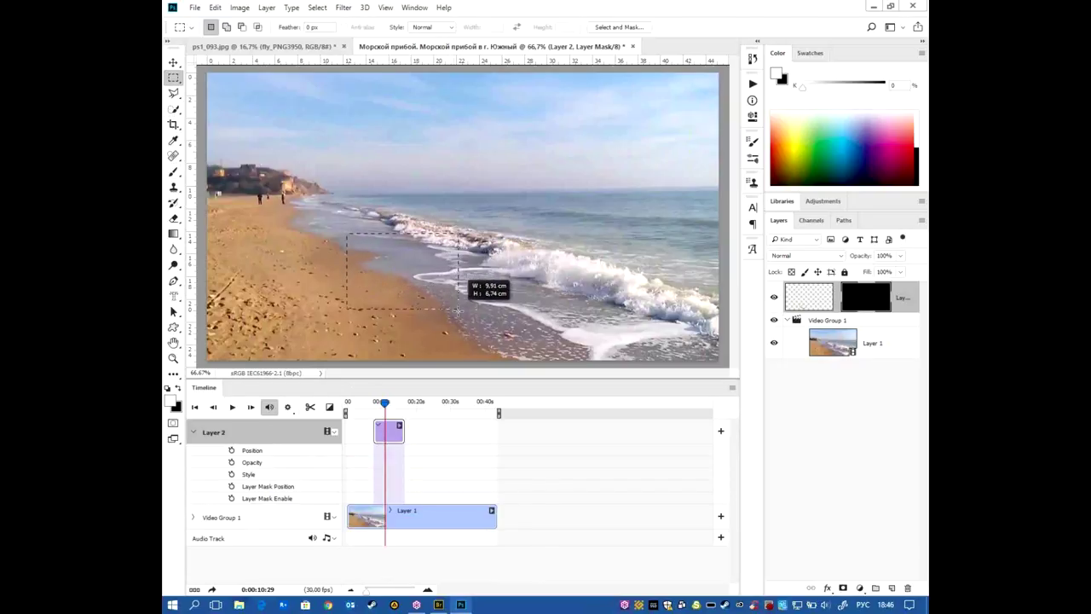
pyautogui.moveTo(344, 156); pyautogui.dragTo(452, 244)
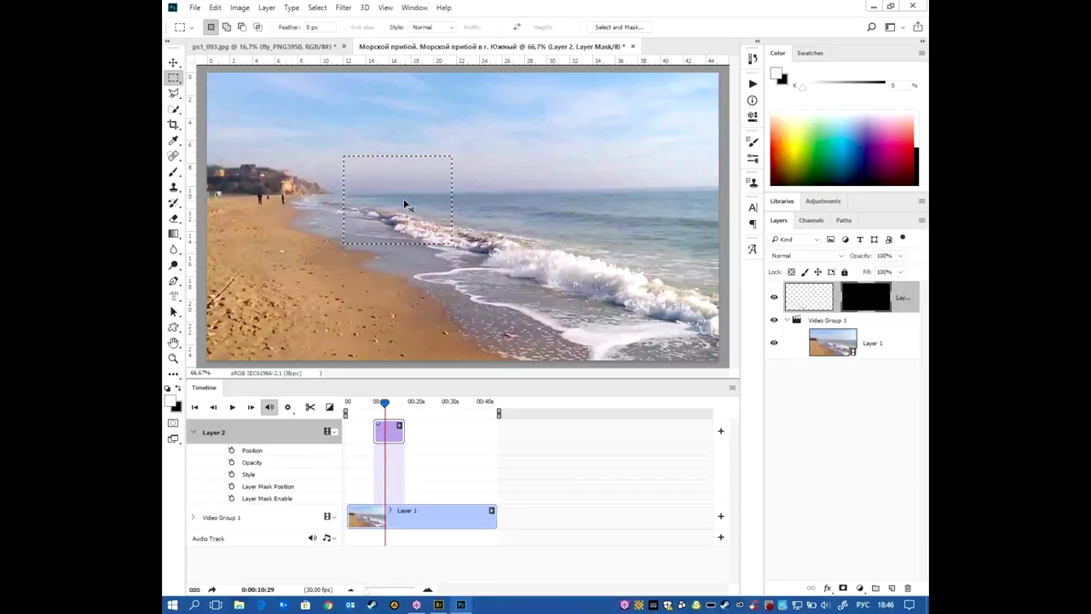
pyautogui.hotkey('alt', 'BackSpace')
pyautogui.press('v')
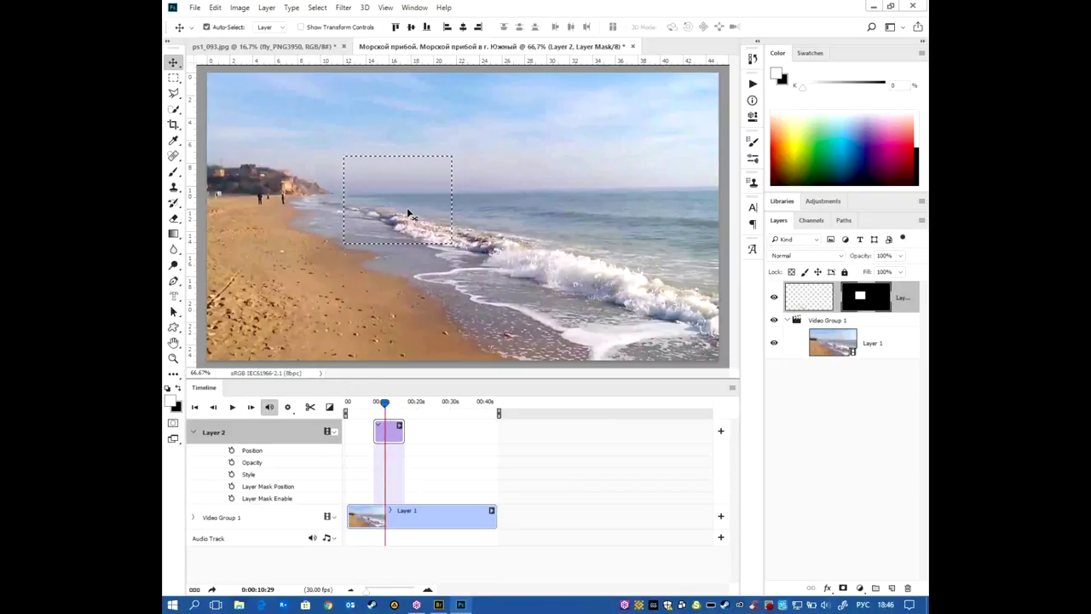
pyautogui.hotkey('ctrl', 'd')
pyautogui.hotkey('ctrl', 'f')
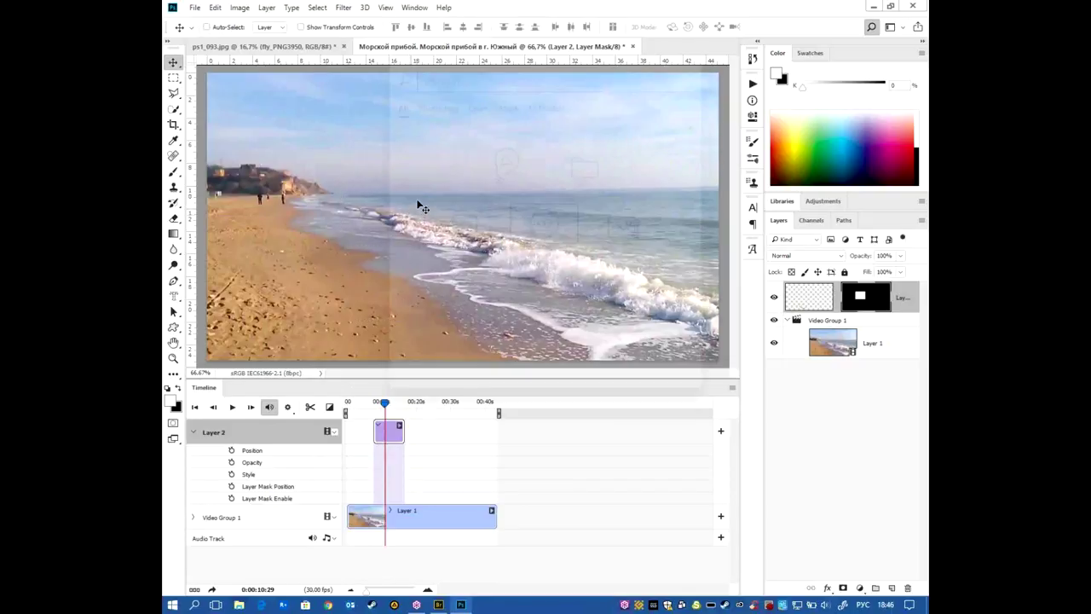
pyautogui.click(368, 98)
pyautogui.moveTo(399, 251)
pyautogui.mouseDown()
pyautogui.moveTo(398, 317)
pyautogui.moveTo(373, 282)
pyautogui.moveTo(427, 312)
pyautogui.moveTo(371, 305)
pyautogui.moveTo(409, 337)
pyautogui.moveTo(354, 284)
pyautogui.mouseUp()
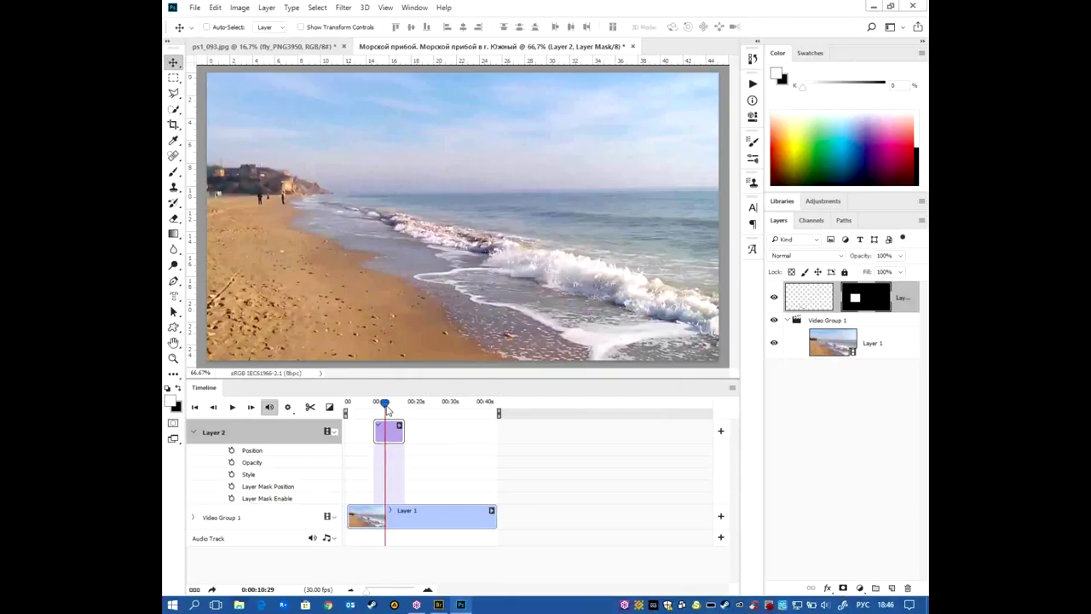
# - Keyframe the mask position at about 9 and 14 seconds sliding onto the sand, and lengthen Layer 2's clip
pyautogui.moveTo(385, 407); pyautogui.dragTo(377, 407)
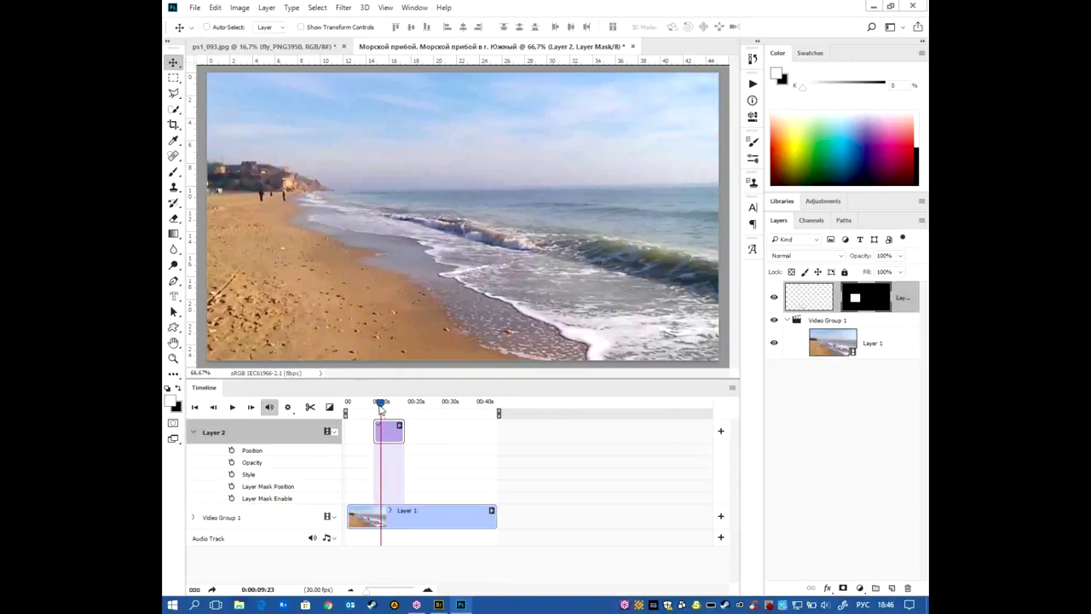
pyautogui.click(231, 487)
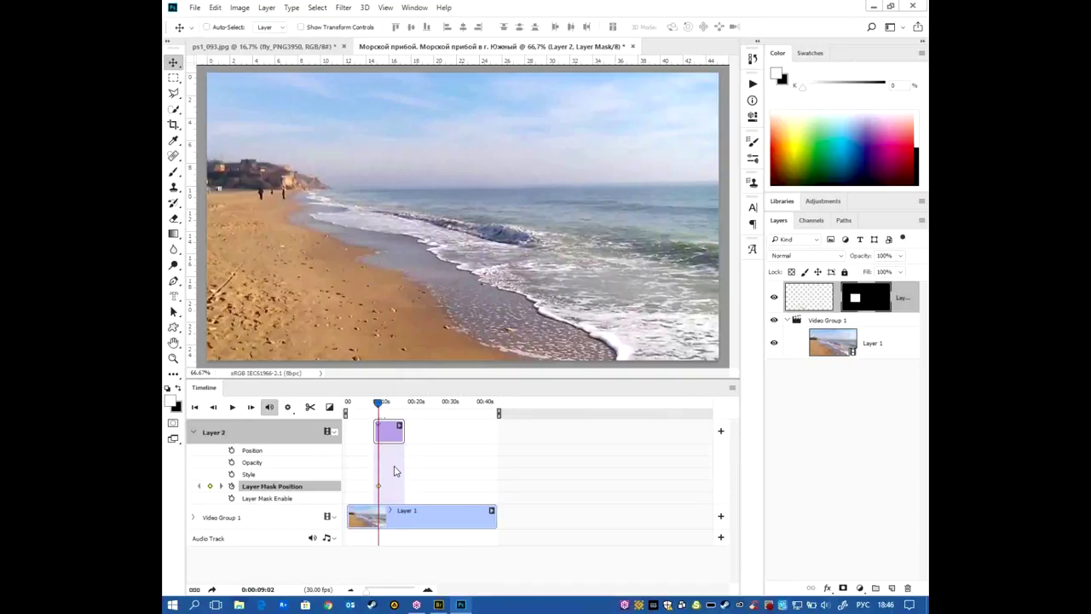
pyautogui.moveTo(381, 407); pyautogui.dragTo(399, 406)
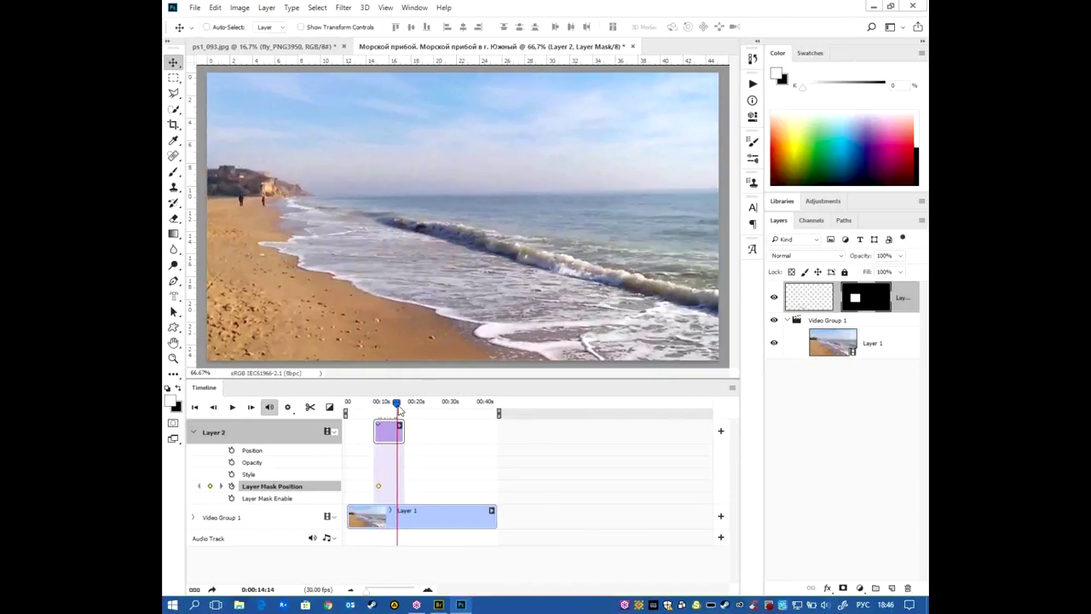
pyautogui.moveTo(341, 258); pyautogui.dragTo(394, 333)
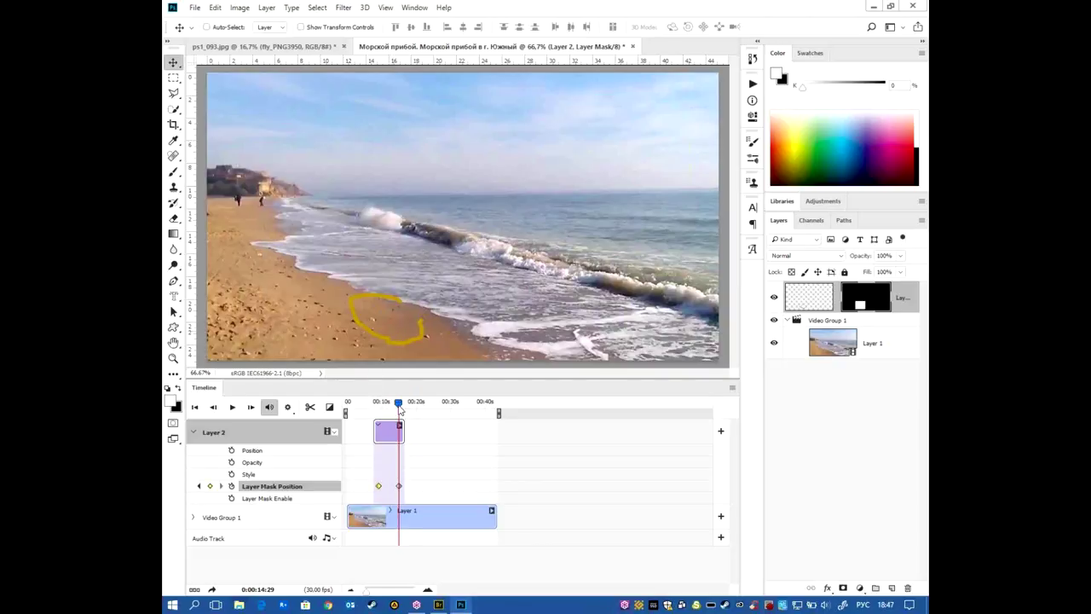
pyautogui.click(366, 406)
pyautogui.click(230, 406)
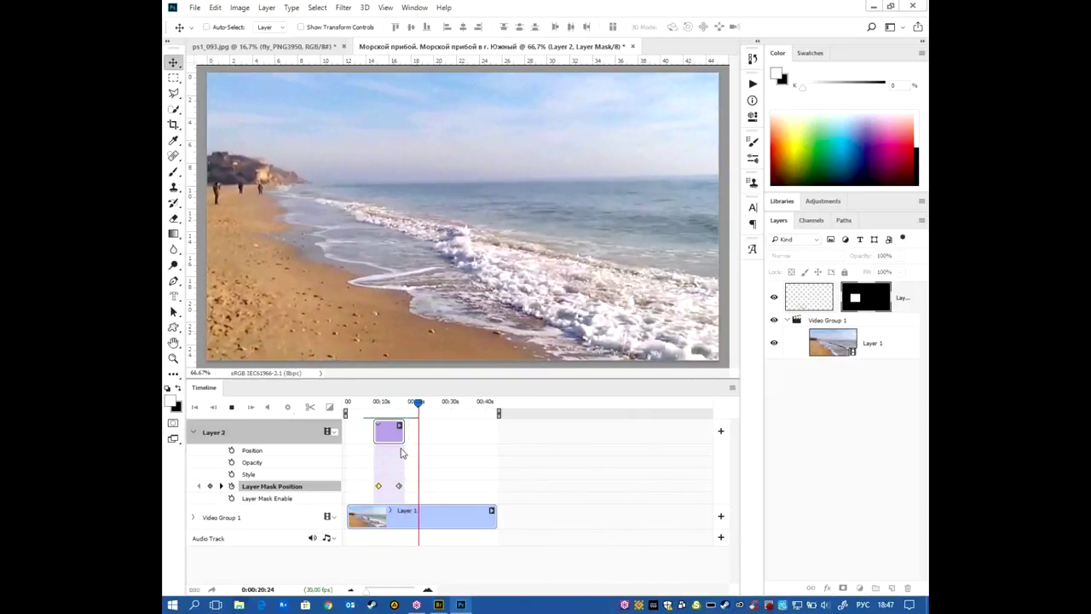
pyautogui.moveTo(419, 407); pyautogui.dragTo(395, 411)
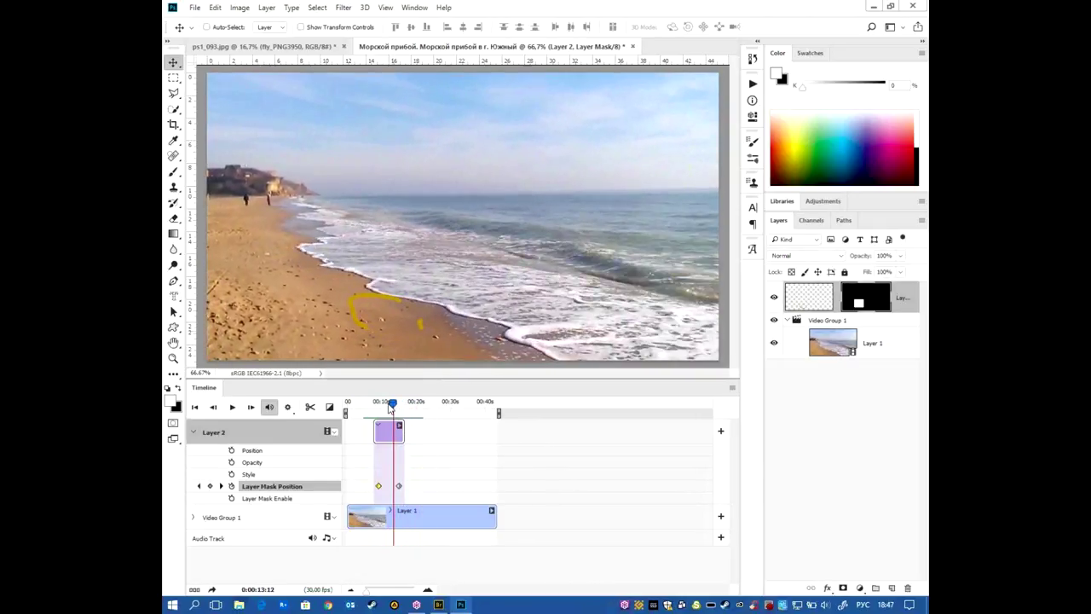
pyautogui.moveTo(403, 437); pyautogui.dragTo(496, 435)
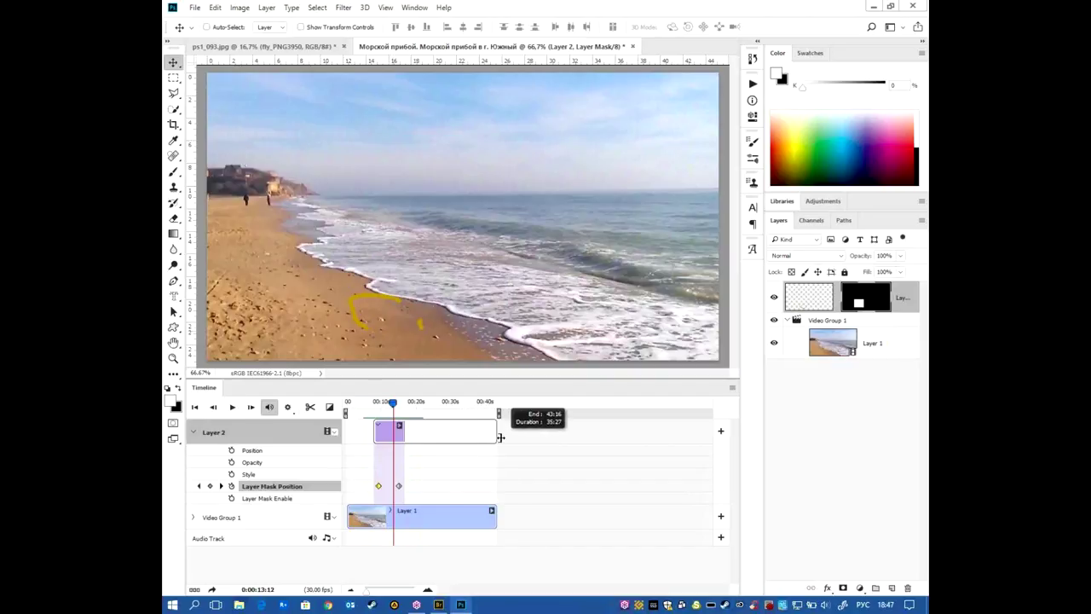
pyautogui.moveTo(394, 408)
pyautogui.mouseDown()
pyautogui.moveTo(449, 412)
pyautogui.moveTo(373, 435)
pyautogui.mouseUp()
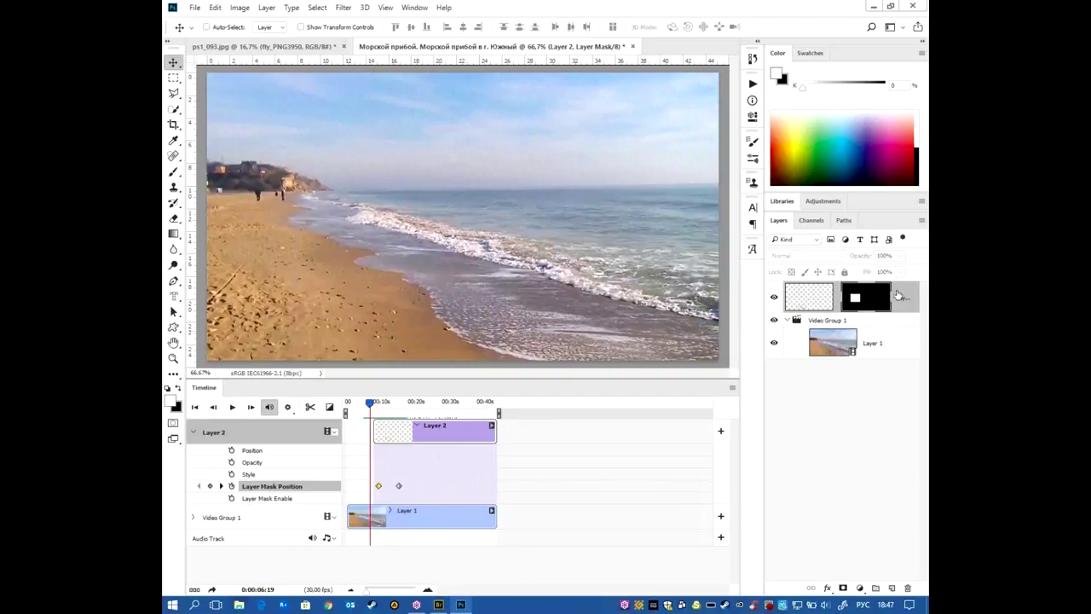
pyautogui.moveTo(370, 402); pyautogui.dragTo(409, 404)
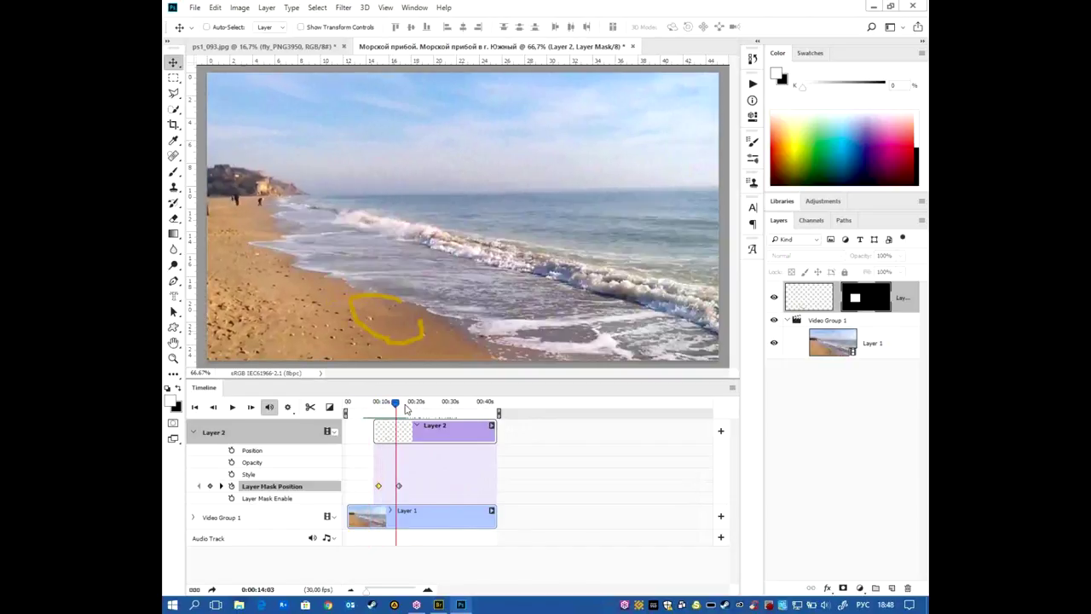
pyautogui.moveTo(407, 408); pyautogui.dragTo(424, 408)
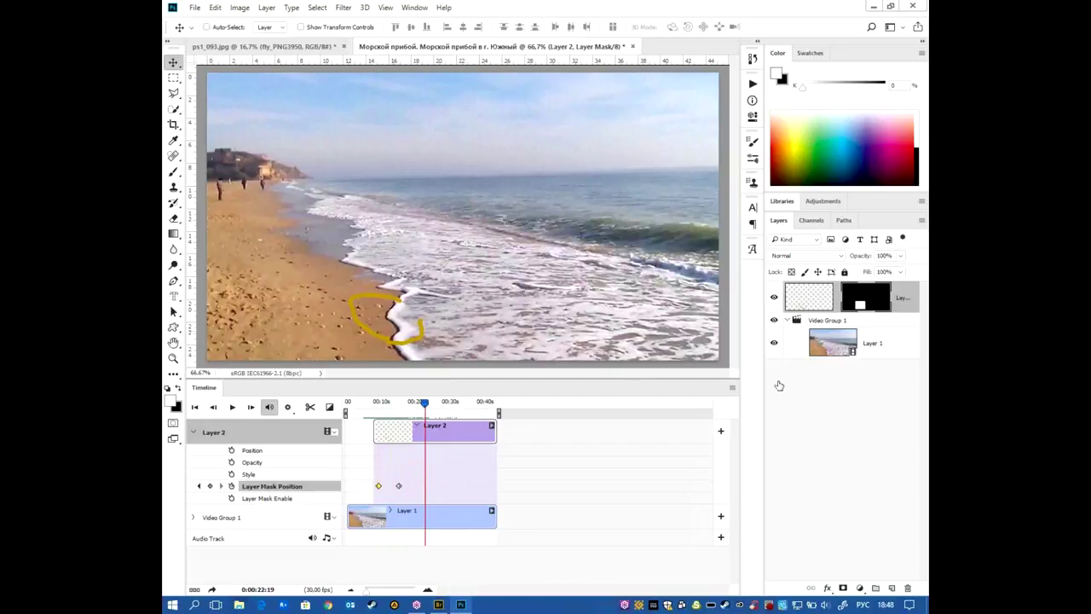
pyautogui.doubleClick(907, 296)
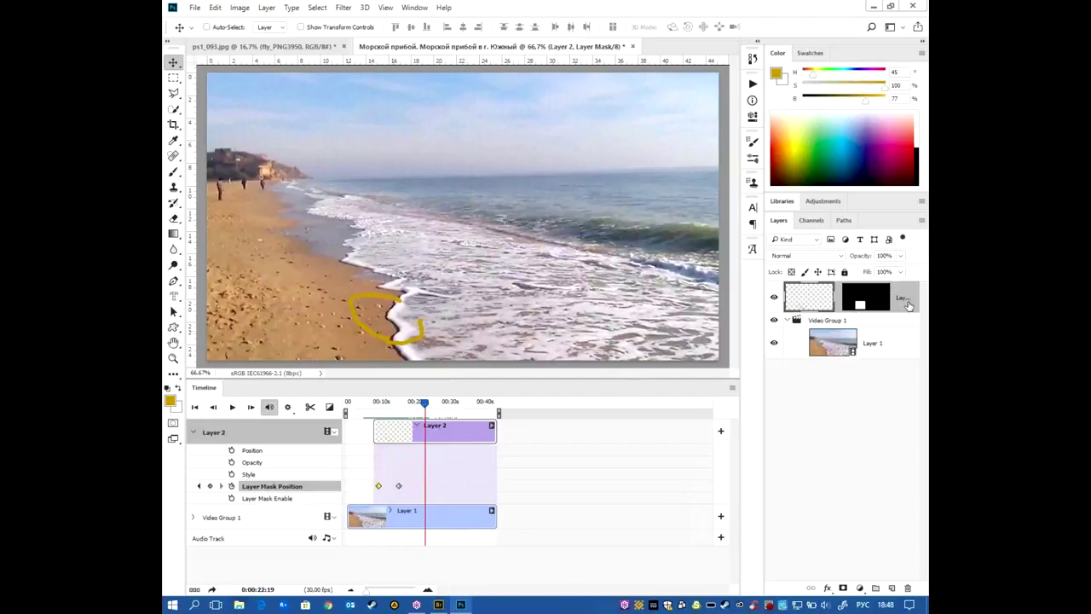
# - Split Layer 2's Underlying Layer white Blend If slider to about 112/178 so the scribble drops out over surf
pyautogui.moveTo(514, 105); pyautogui.dragTo(556, 368)
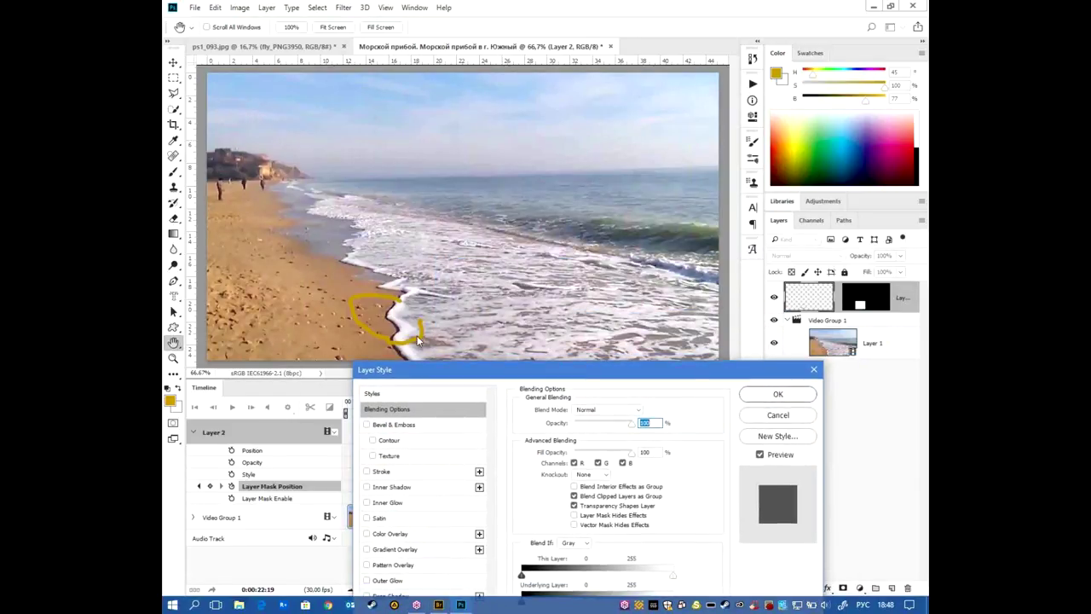
pyautogui.moveTo(721, 369); pyautogui.dragTo(750, 347)
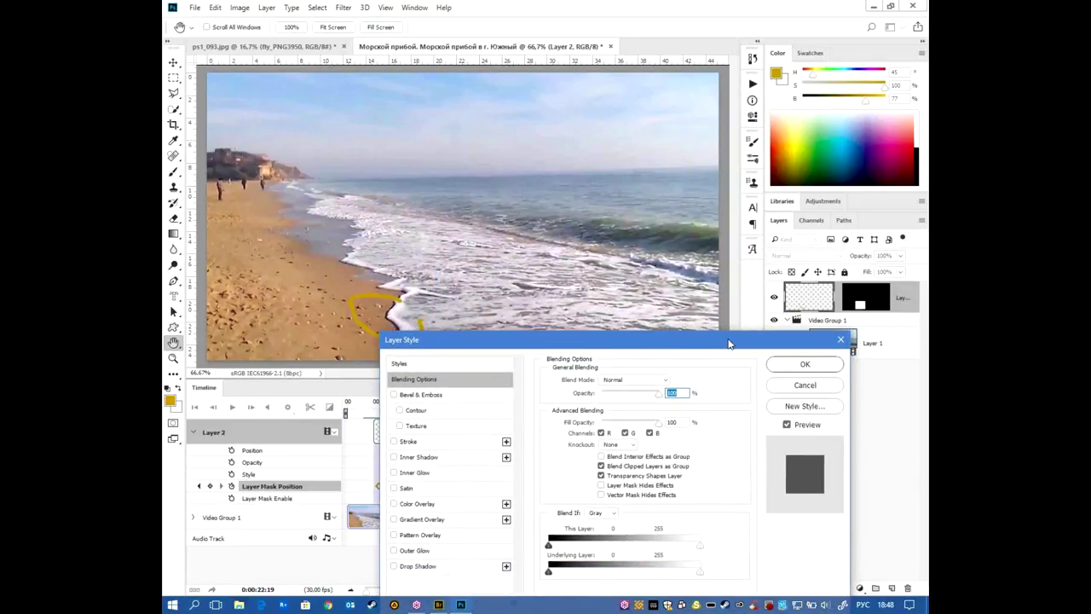
pyautogui.moveTo(706, 586); pyautogui.dragTo(655, 584)
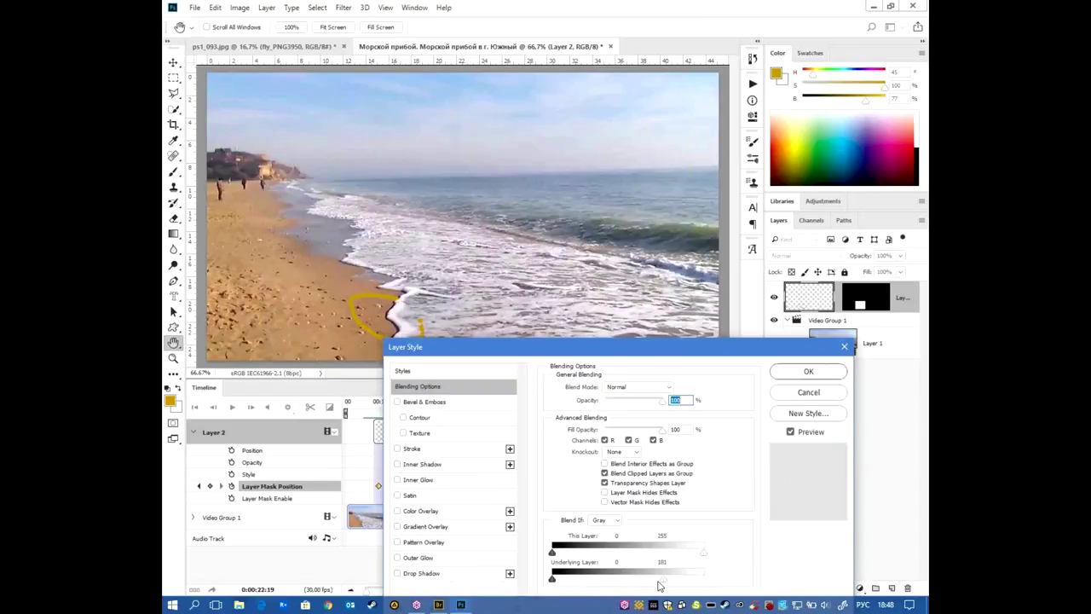
pyautogui.moveTo(644, 584); pyautogui.dragTo(621, 587)
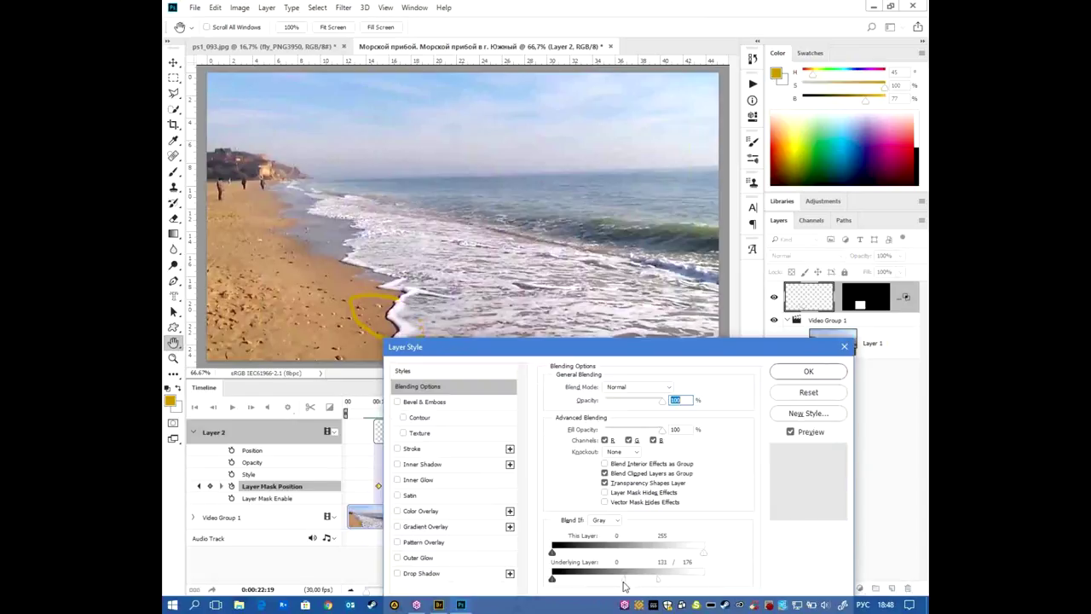
pyautogui.moveTo(616, 353)
pyautogui.mouseDown()
pyautogui.moveTo(773, 151)
pyautogui.moveTo(742, 137)
pyautogui.mouseUp()
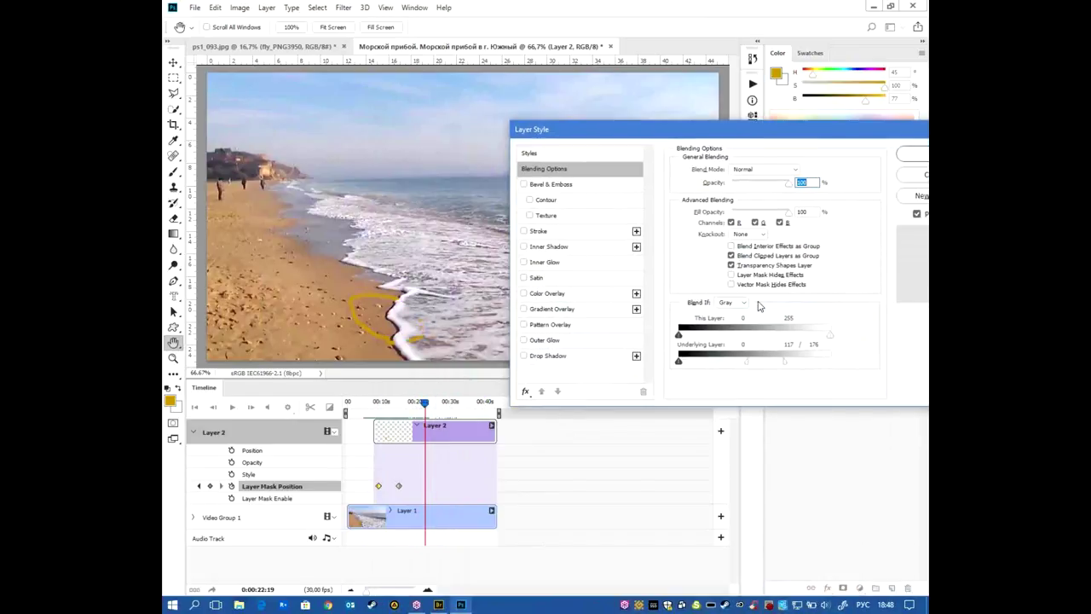
pyautogui.moveTo(785, 362); pyautogui.dragTo(789, 362)
pyautogui.moveTo(747, 367); pyautogui.dragTo(744, 368)
pyautogui.moveTo(807, 133); pyautogui.dragTo(666, 147)
pyautogui.click(805, 171)
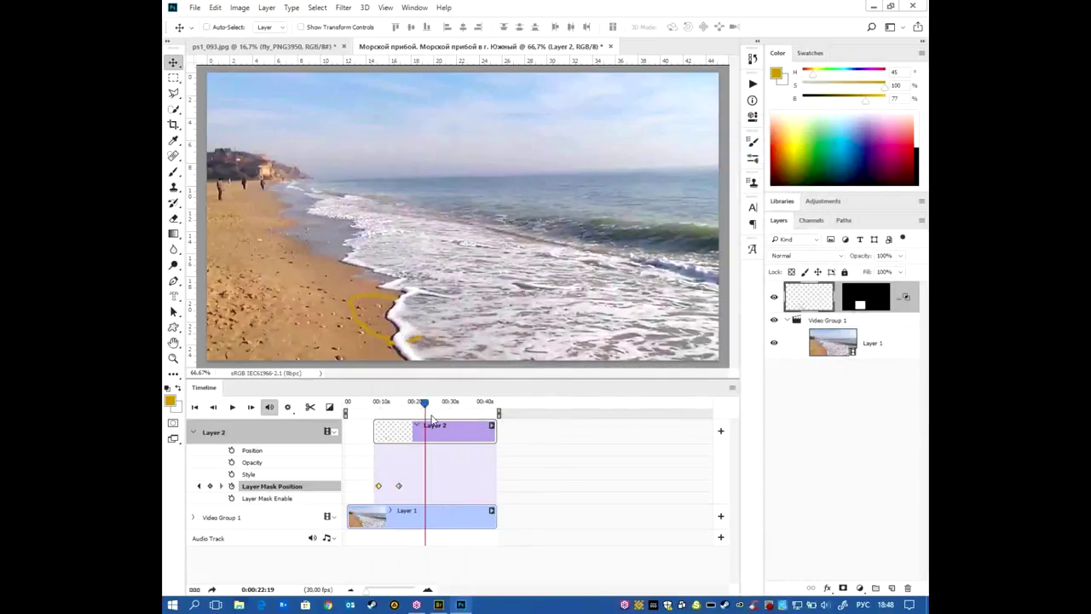
pyautogui.moveTo(424, 402); pyautogui.dragTo(399, 416)
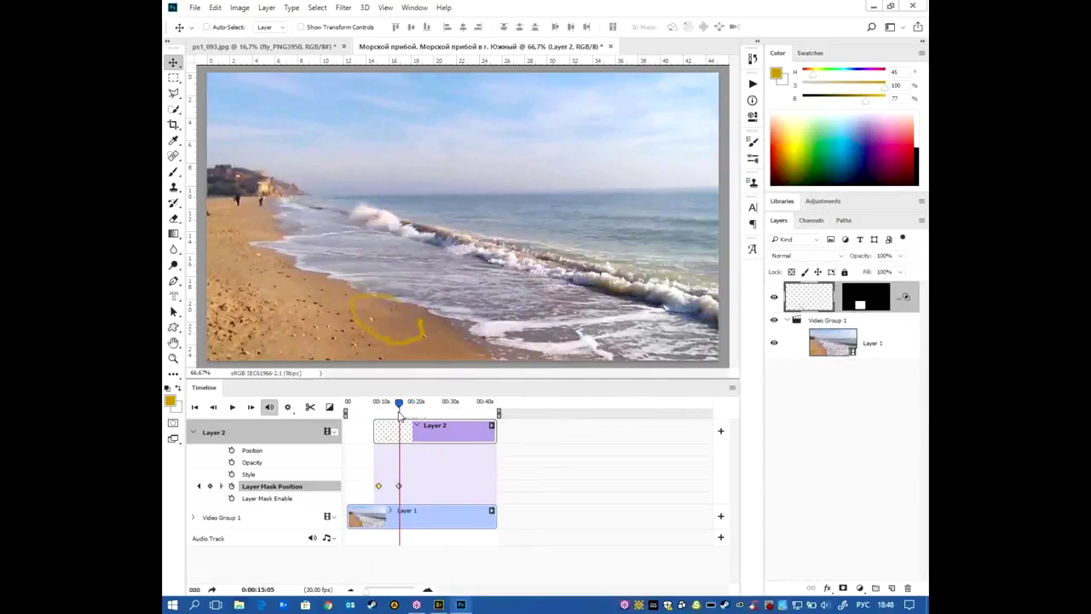
# - Delete Layer 2 with its scribble, then drag the fly PNG from Adobe Bridge onto the beach video
pyautogui.moveTo(400, 415)
pyautogui.mouseDown()
pyautogui.moveTo(461, 429)
pyautogui.moveTo(392, 439)
pyautogui.moveTo(418, 439)
pyautogui.moveTo(417, 449)
pyautogui.mouseUp()
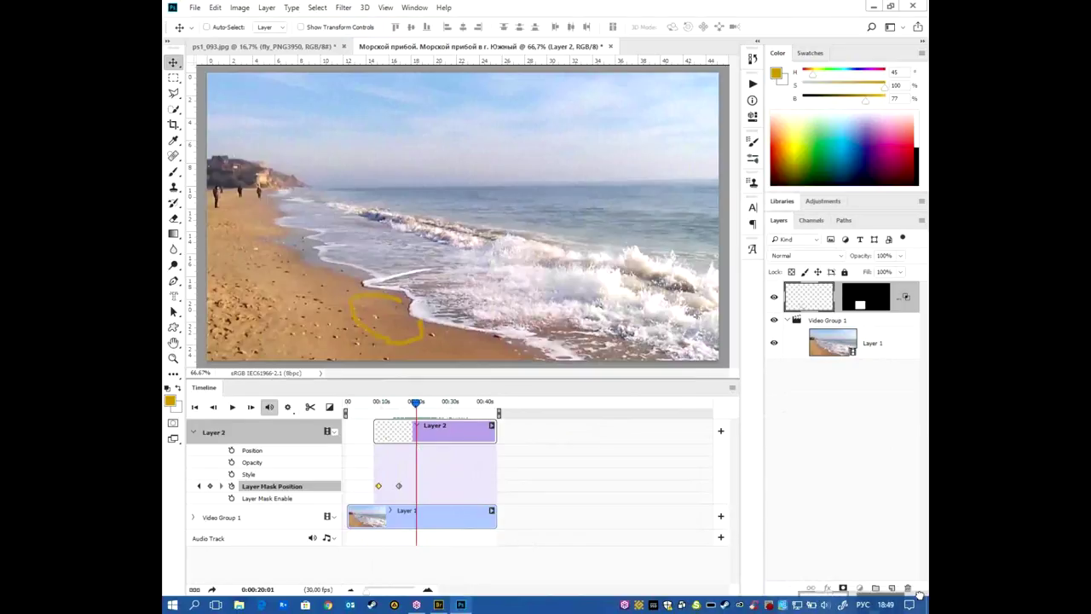
pyautogui.moveTo(907, 293); pyautogui.dragTo(907, 588)
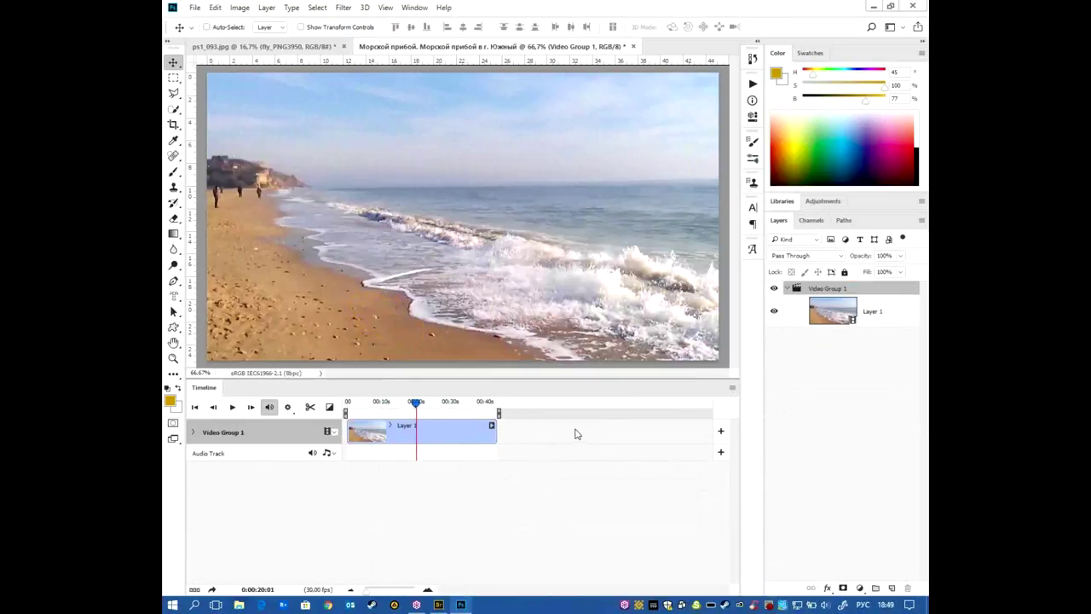
pyautogui.hotkey('alt', 'Tab')
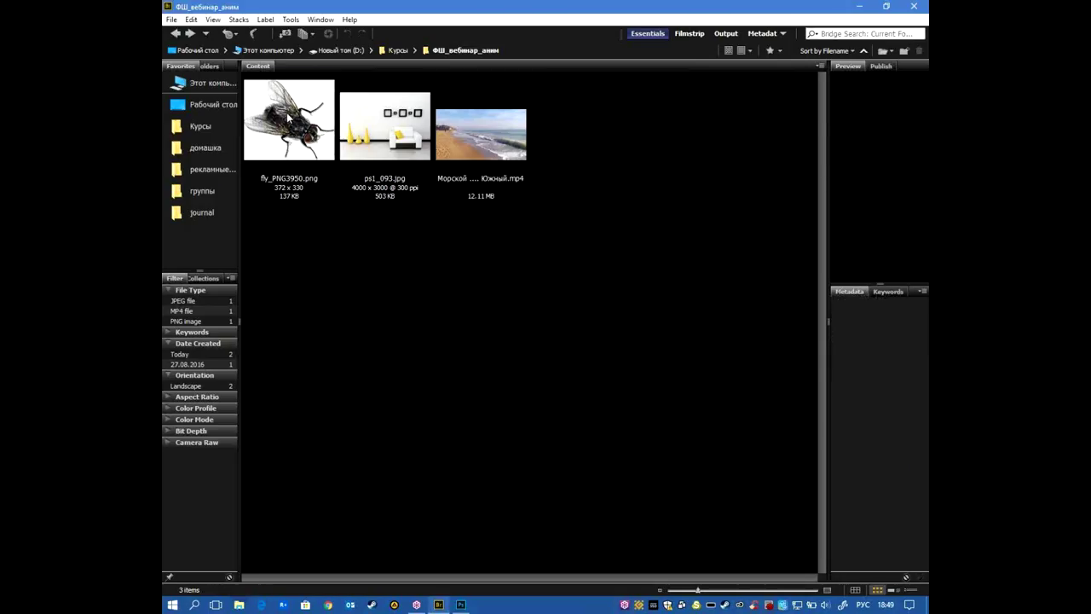
pyautogui.moveTo(290, 128); pyautogui.dragTo(291, 126)
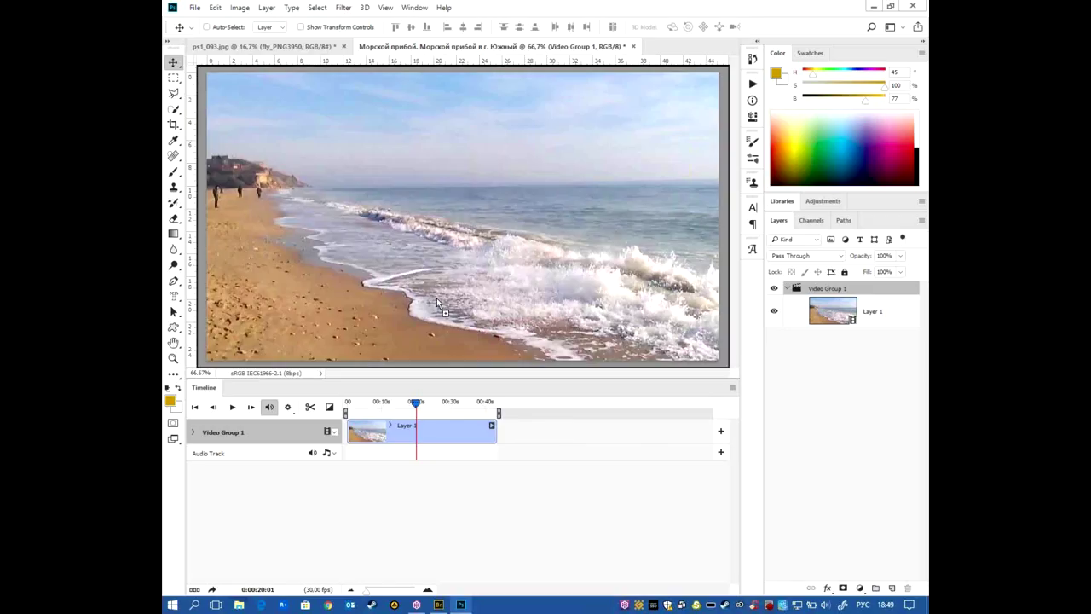
pyautogui.moveTo(290, 126); pyautogui.dragTo(371, 290)
# - Move, rotate and skew the fly onto the wet sand at the shoreline, then commit the transform
pyautogui.moveTo(481, 209)
pyautogui.mouseDown()
pyautogui.moveTo(465, 247)
pyautogui.moveTo(399, 285)
pyautogui.mouseUp()
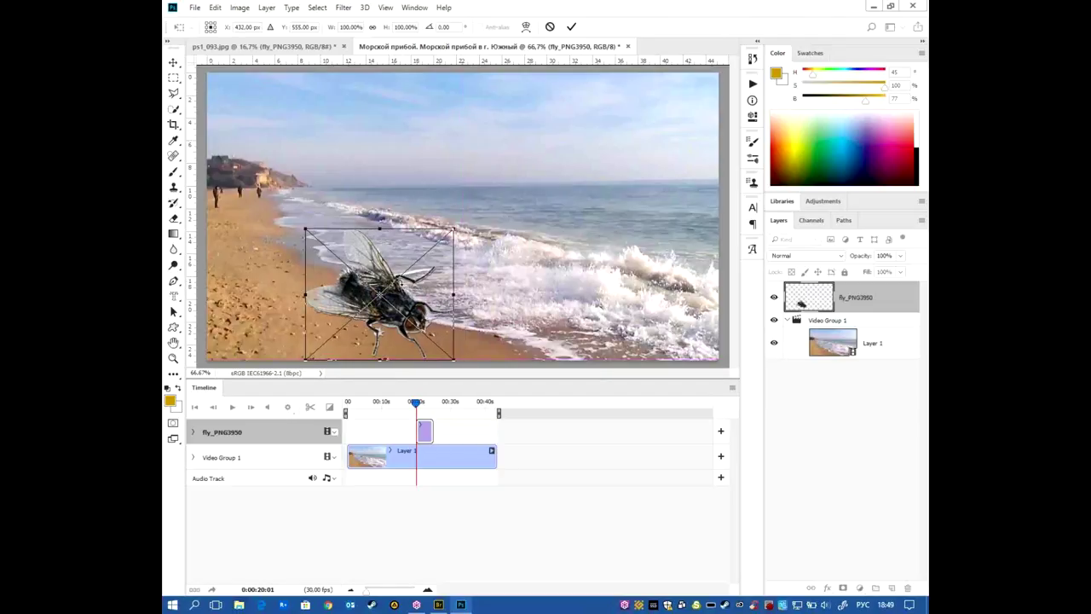
pyautogui.moveTo(456, 222); pyautogui.dragTo(373, 287)
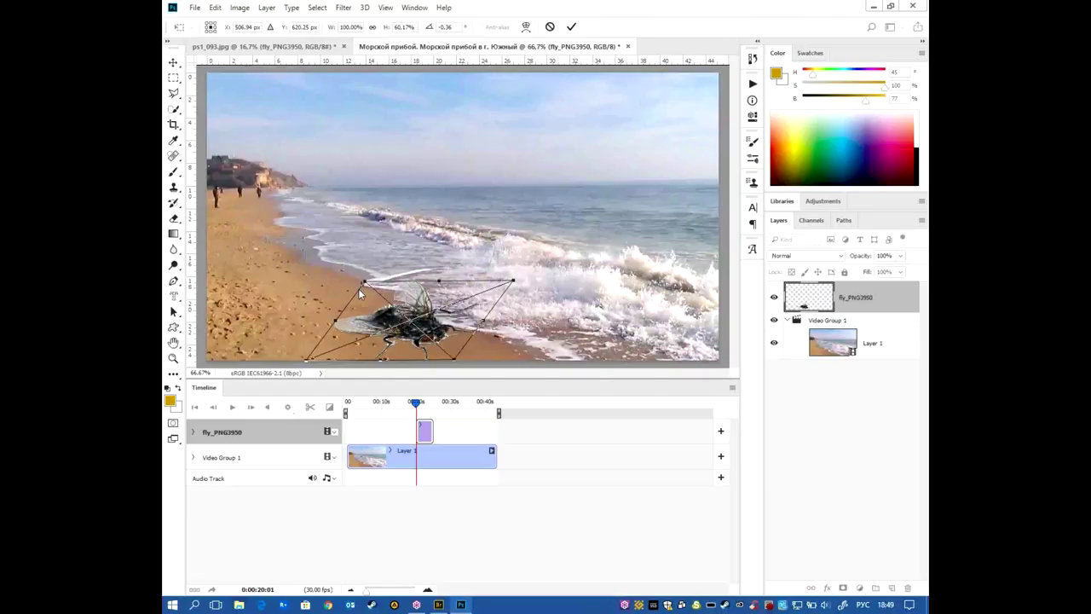
pyautogui.moveTo(306, 364); pyautogui.dragTo(303, 325)
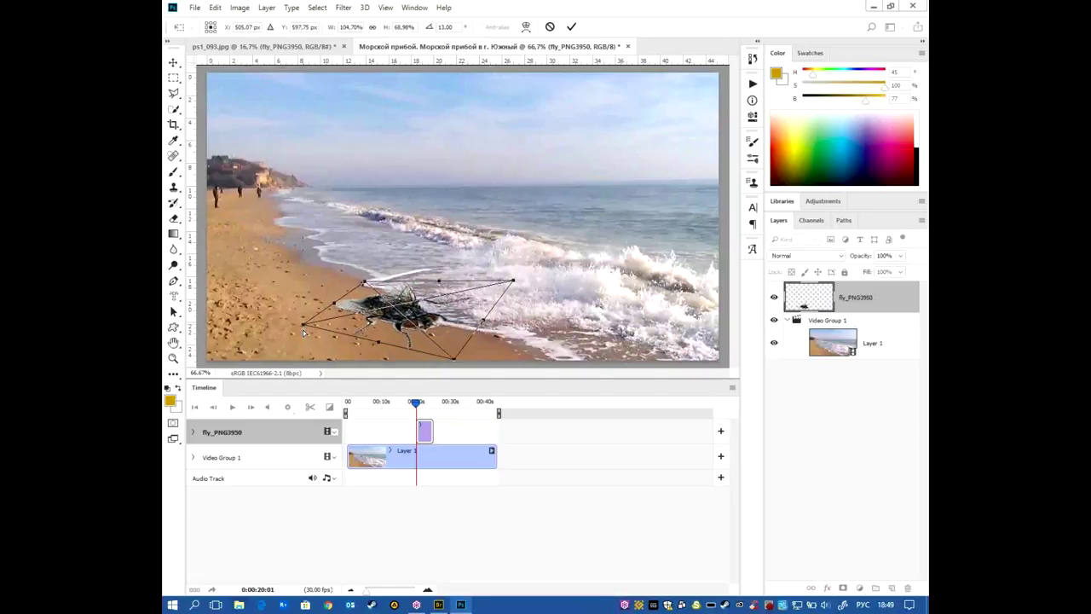
pyautogui.moveTo(426, 322); pyautogui.dragTo(455, 315)
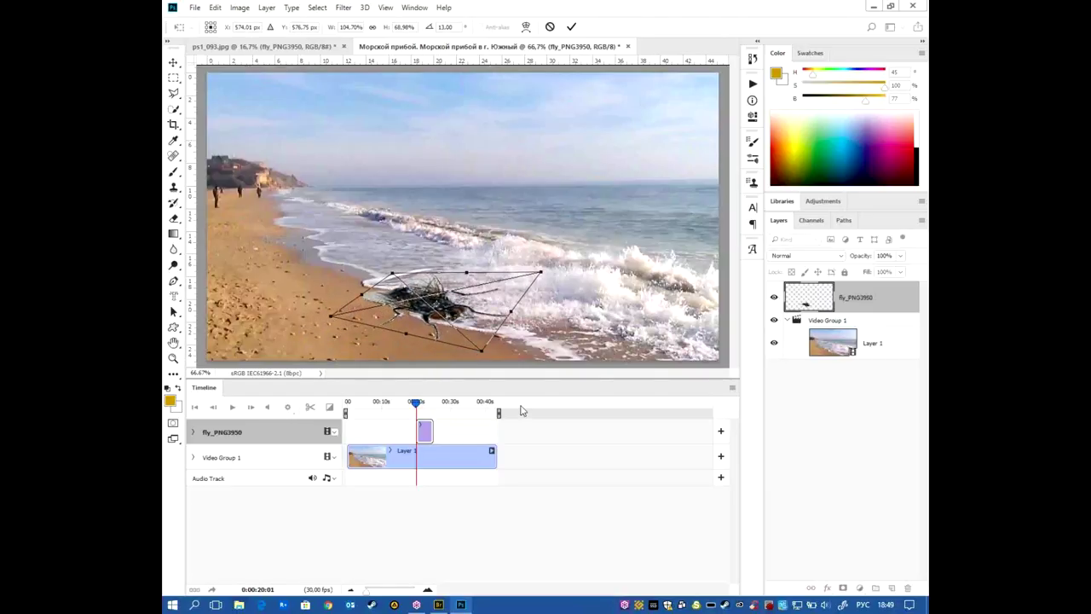
pyautogui.press('Return')
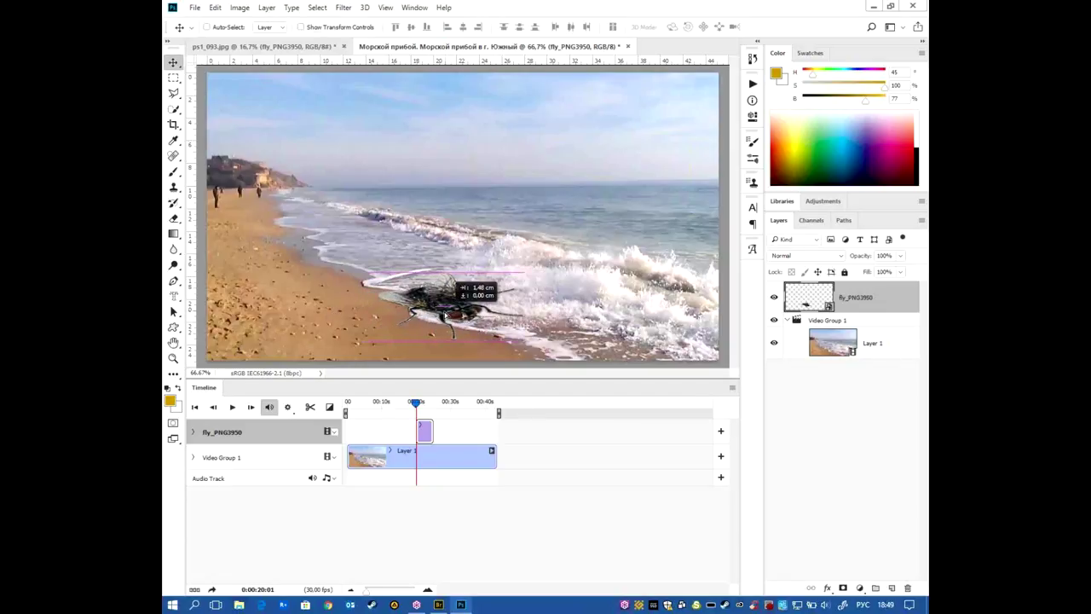
# - Set the fly layer's Underlying Layer white Blend If slider to 128/196 so wave foam covers it
pyautogui.doubleClick(904, 295)
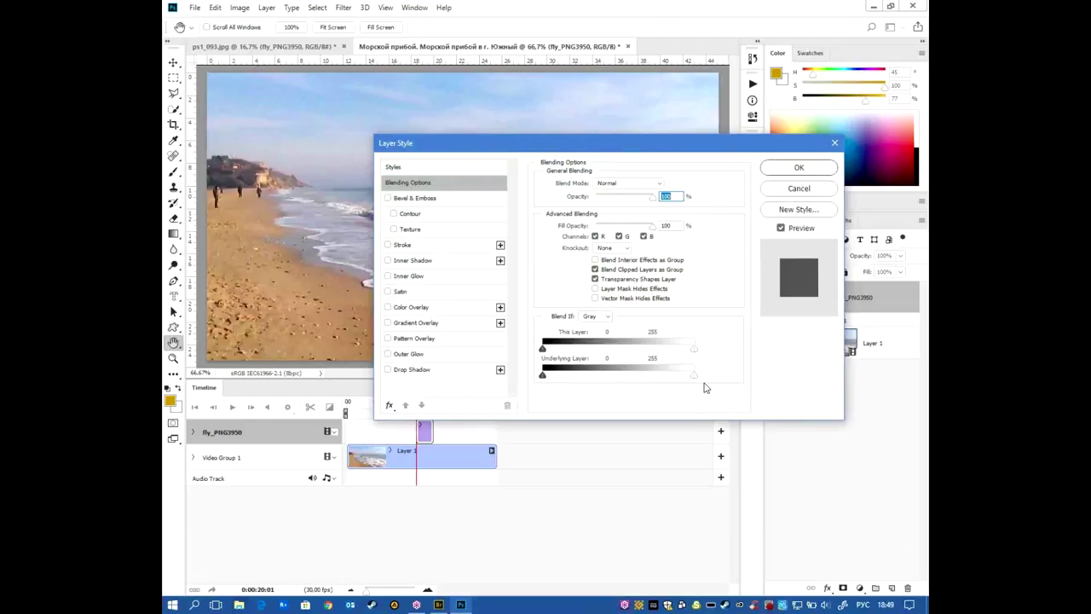
pyautogui.moveTo(692, 376); pyautogui.dragTo(639, 376)
pyautogui.moveTo(655, 142); pyautogui.dragTo(609, 341)
pyautogui.moveTo(592, 579)
pyautogui.mouseDown()
pyautogui.moveTo(613, 581)
pyautogui.moveTo(566, 587)
pyautogui.mouseUp()
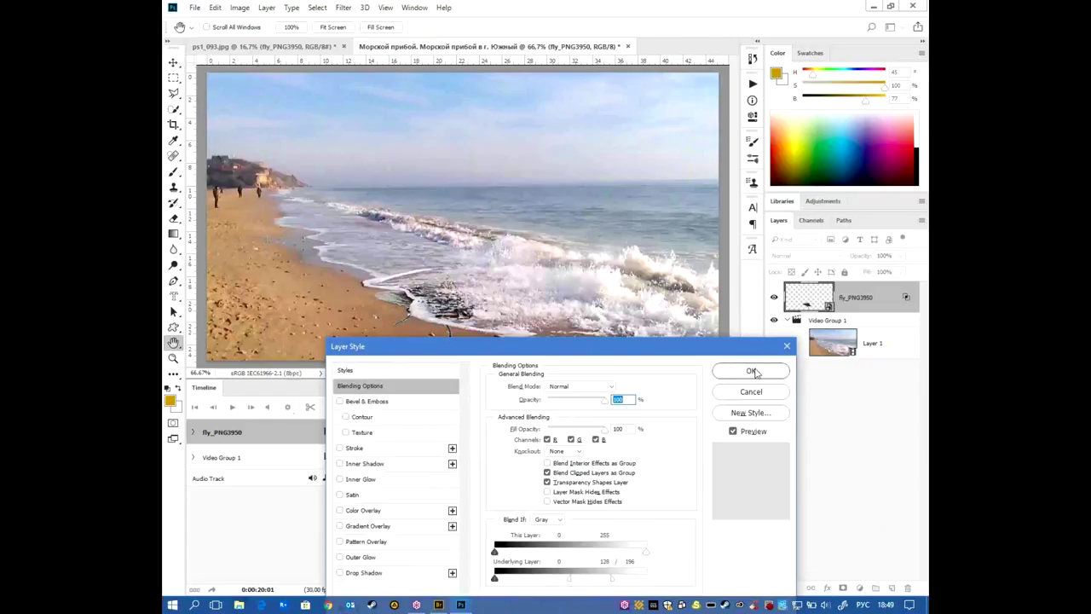
pyautogui.click(751, 371)
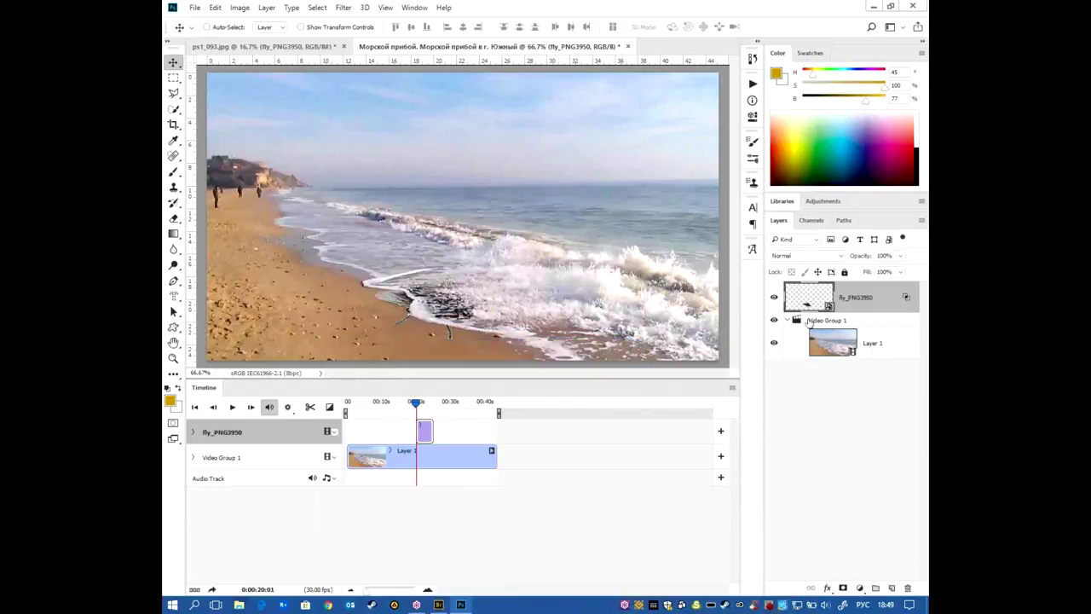
# - Lengthen the fly clip, preview later frames, then delete the fly_PNG3950 layer
pyautogui.moveTo(431, 428); pyautogui.dragTo(478, 431)
pyautogui.moveTo(414, 406)
pyautogui.mouseDown()
pyautogui.moveTo(444, 407)
pyautogui.moveTo(421, 407)
pyautogui.moveTo(441, 415)
pyautogui.moveTo(411, 426)
pyautogui.moveTo(439, 429)
pyautogui.mouseUp()
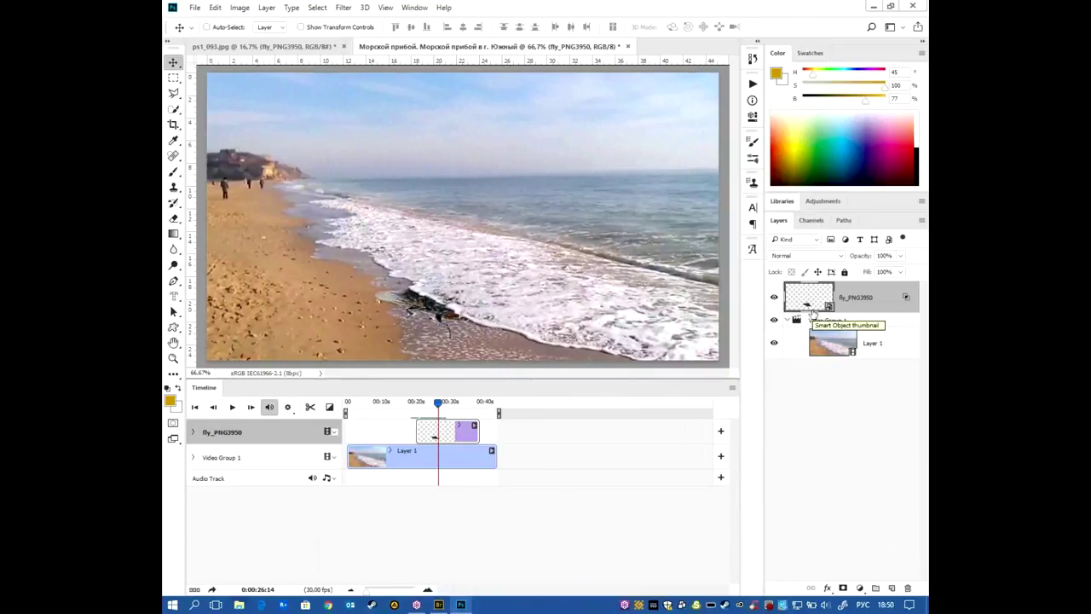
pyautogui.moveTo(882, 307); pyautogui.dragTo(908, 587)
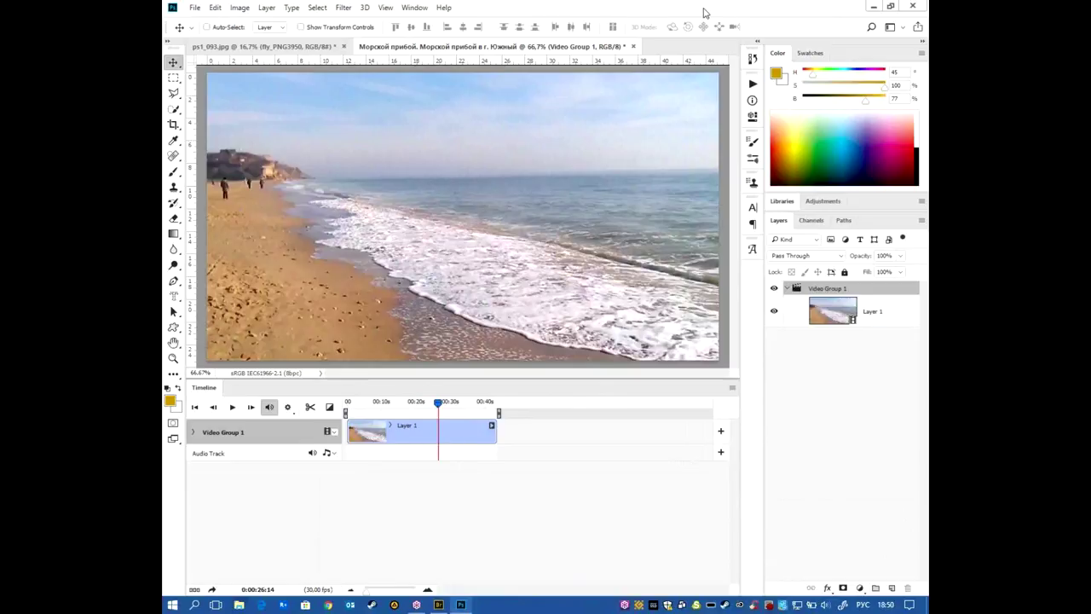
pyautogui.click(634, 46)
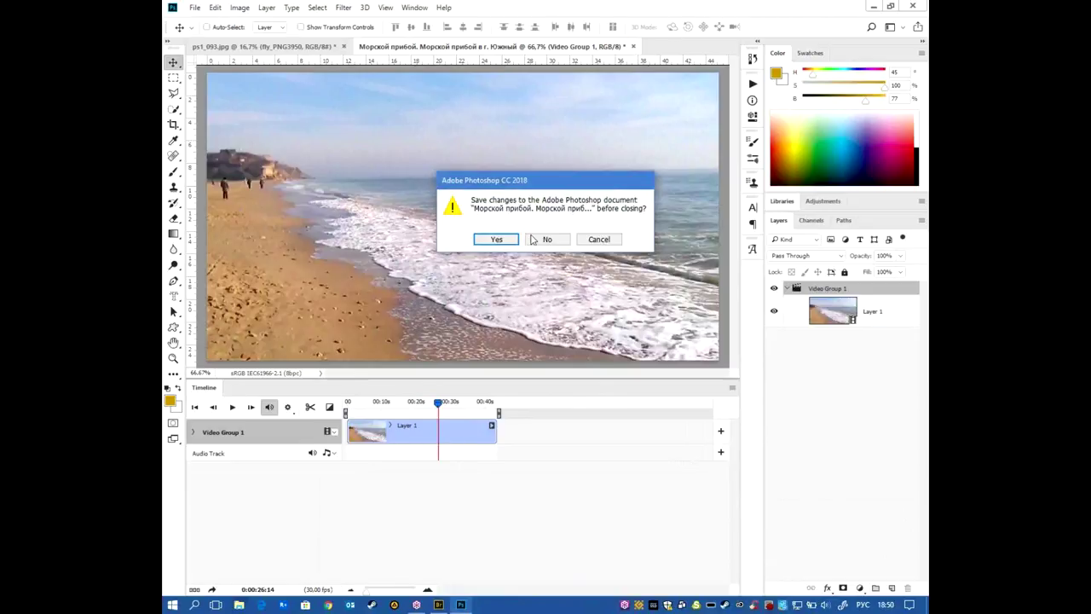
# - Cancel the first save prompt, then close the beach video document choosing No to saving
pyautogui.click(599, 239)
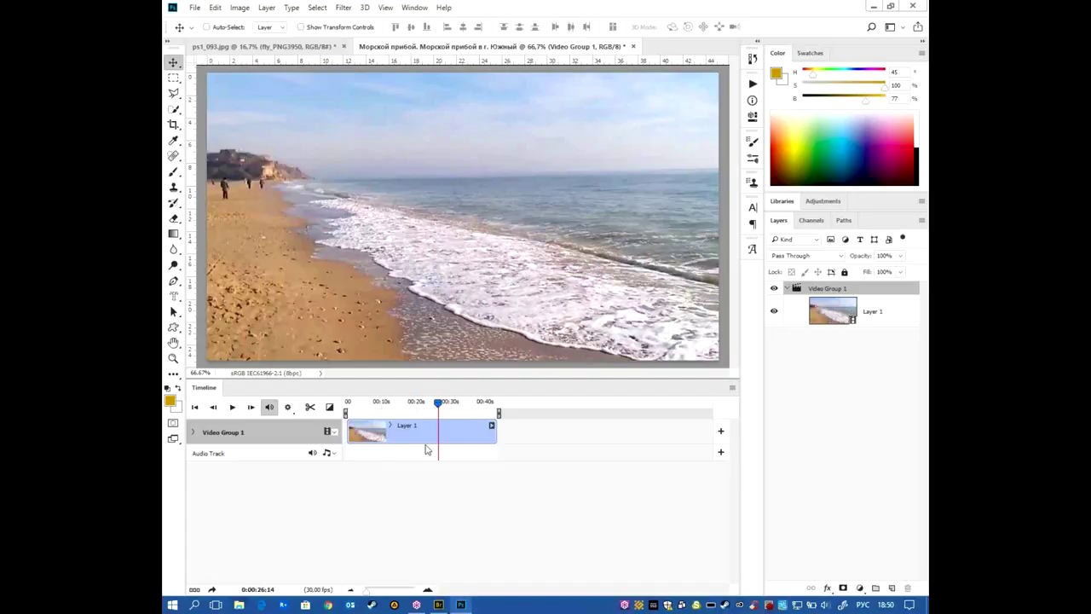
pyautogui.click(633, 47)
pyautogui.click(546, 238)
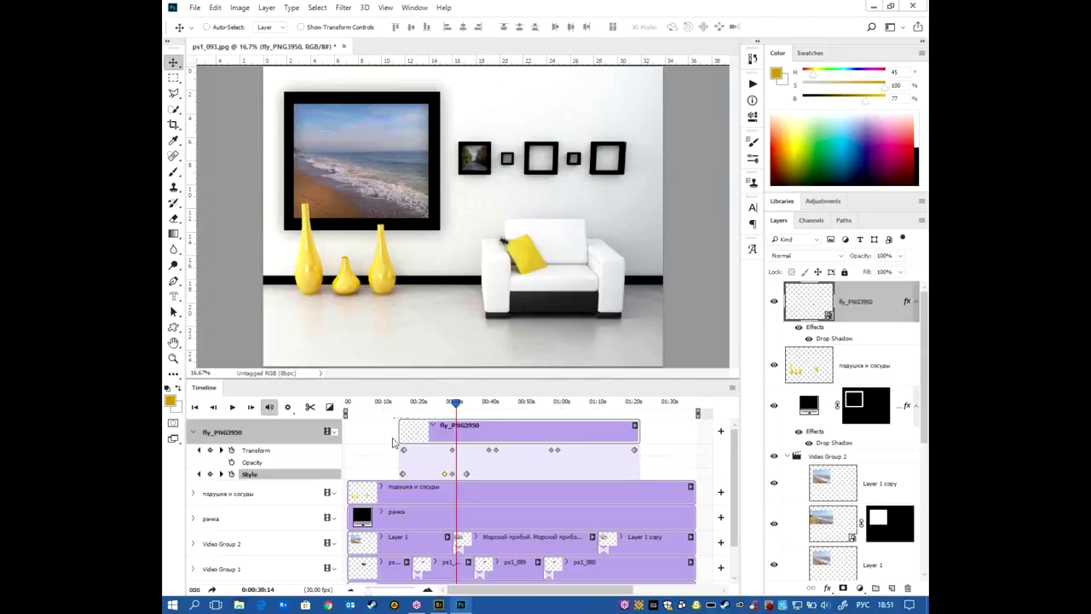
# - Drag the timeline taller to show every track, then select the beach clip in Video Group 2
pyautogui.moveTo(397, 377); pyautogui.dragTo(396, 275)
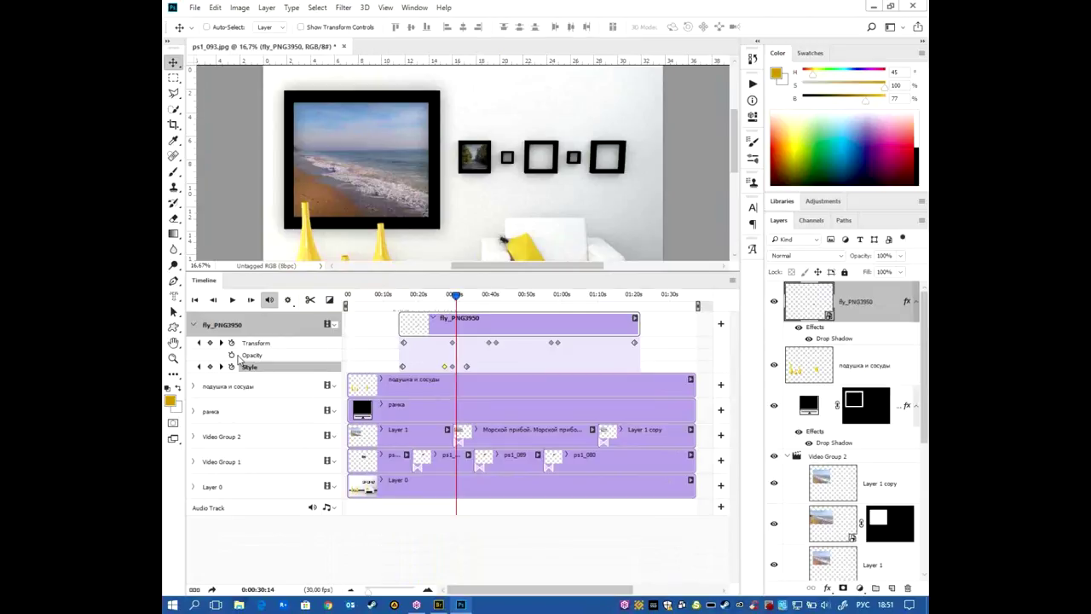
pyautogui.click(254, 412)
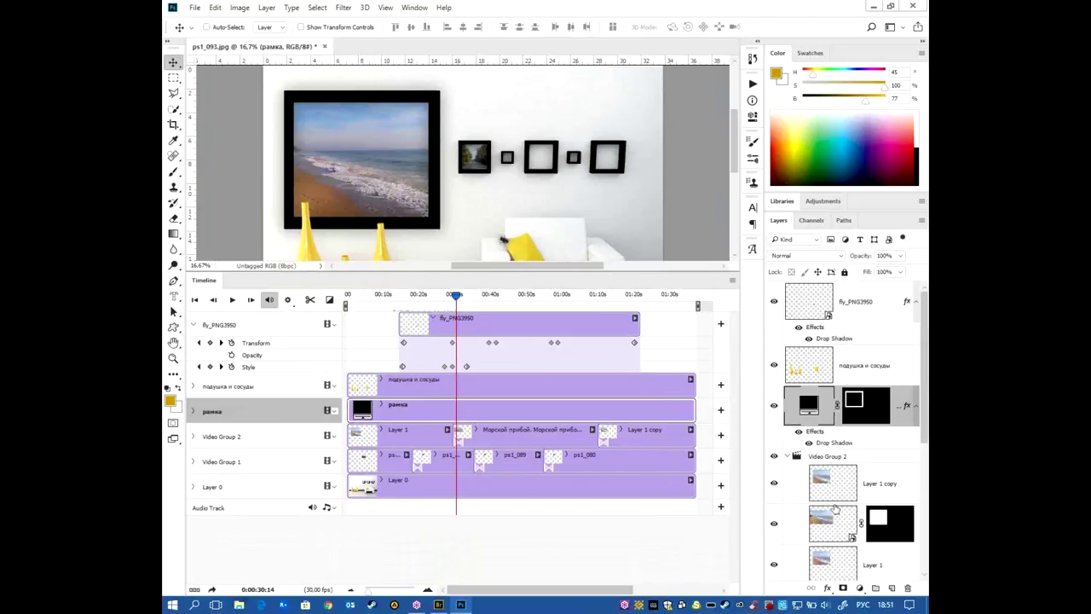
pyautogui.click(862, 457)
pyautogui.click(529, 431)
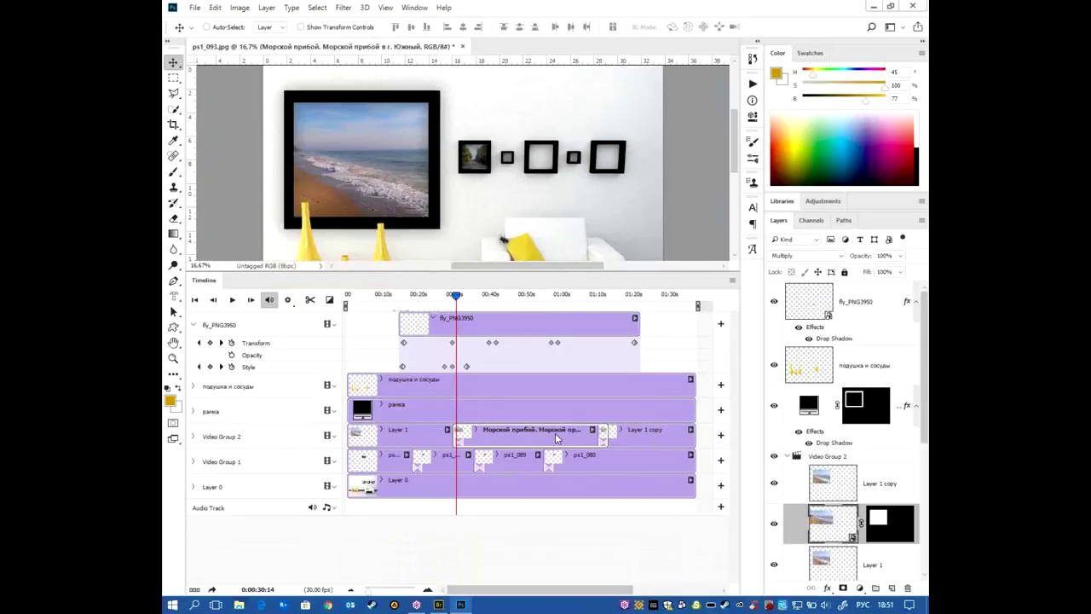
# - Expand and collapse the Video Group 1 and 2 properties, ending with the Video Group 2 track menu open
pyautogui.click(335, 439)
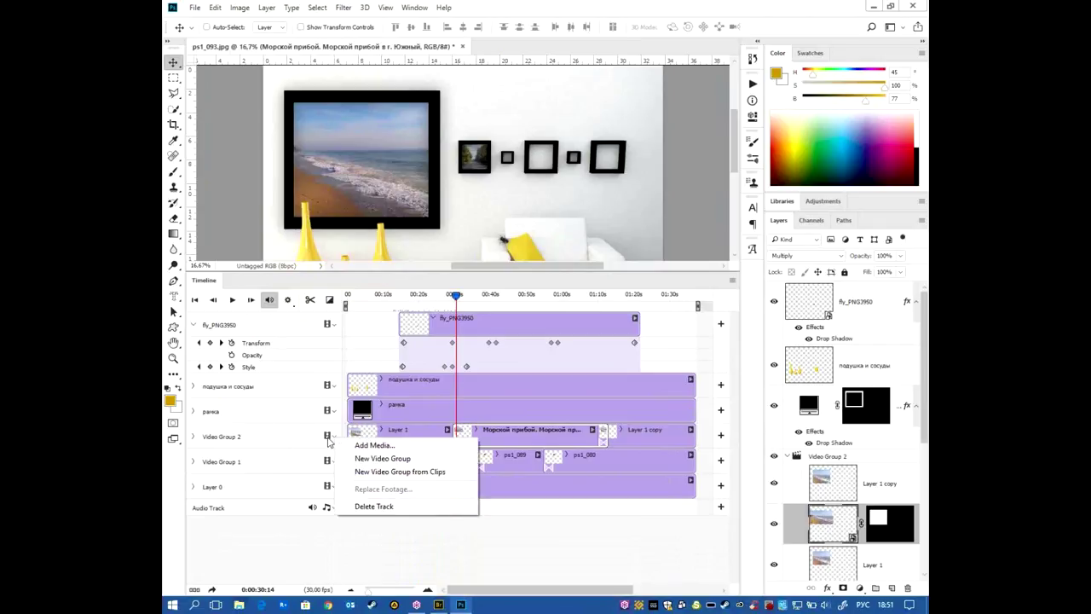
pyautogui.click(291, 442)
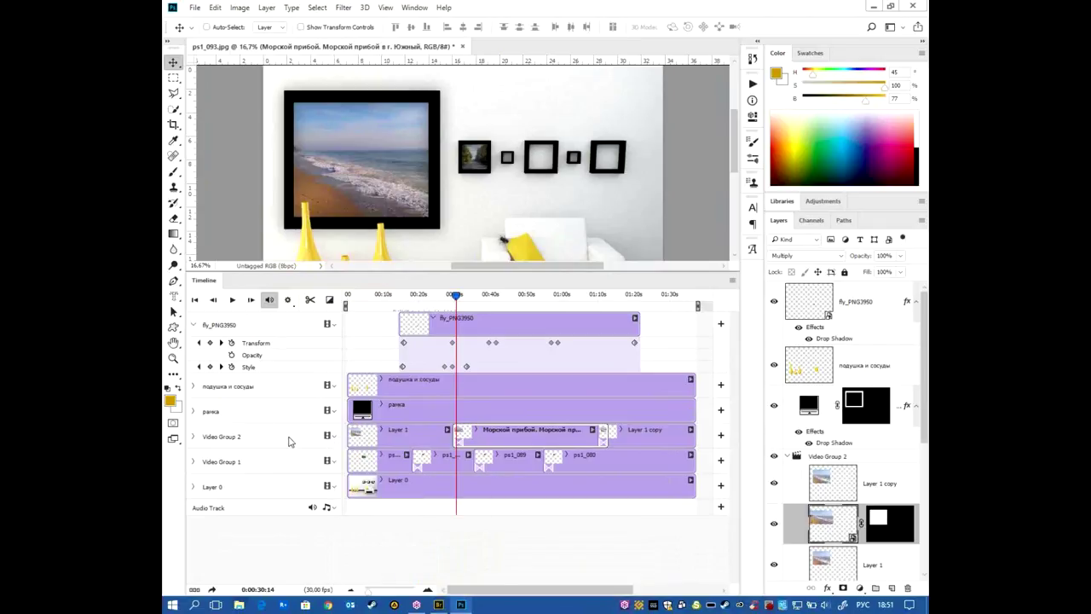
pyautogui.click(194, 439)
pyautogui.click(193, 437)
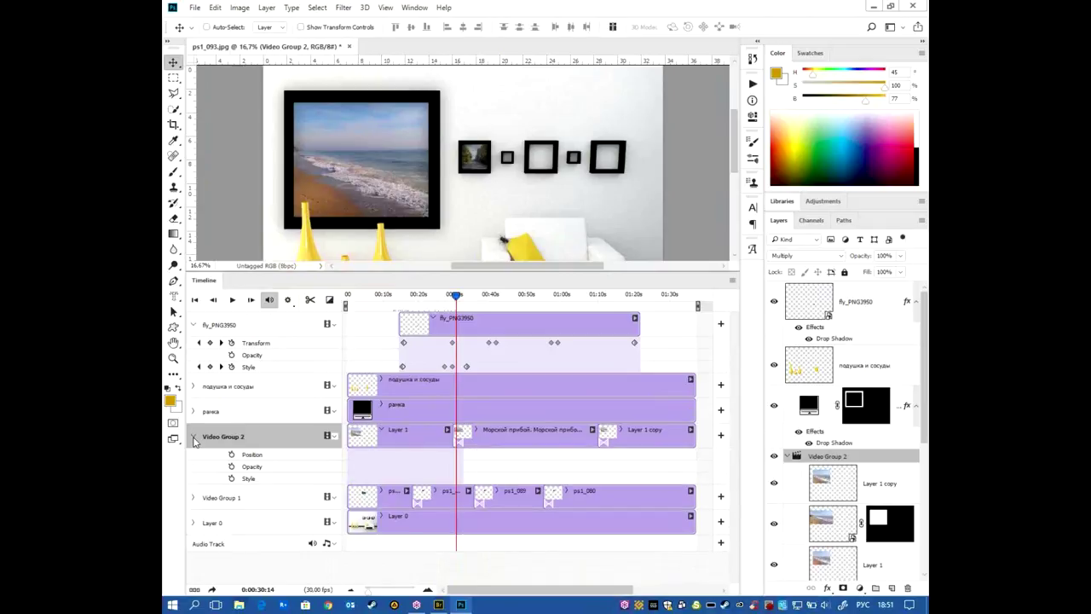
pyautogui.click(194, 498)
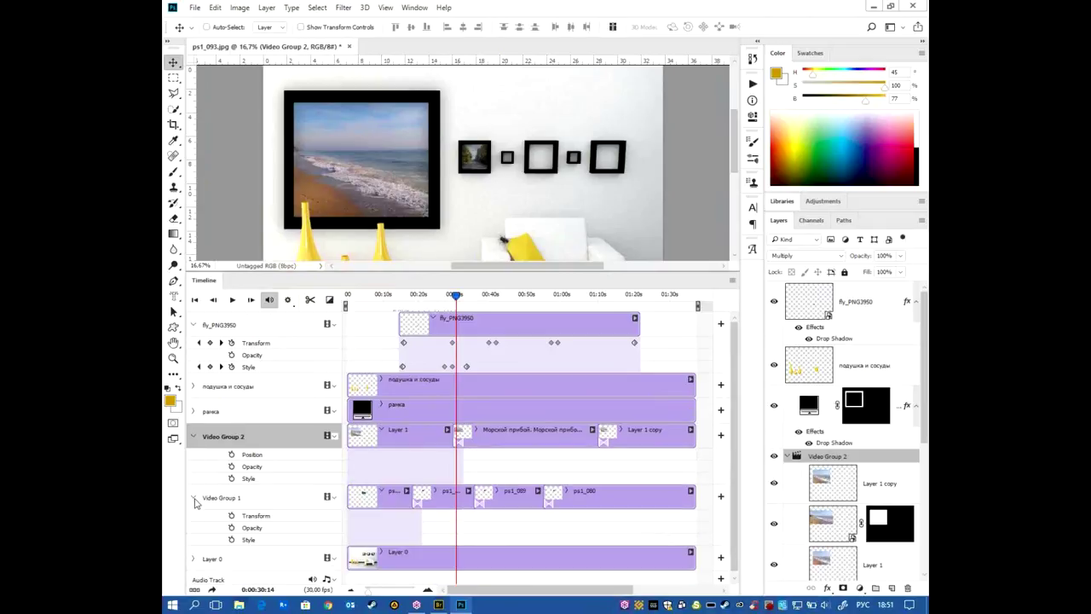
pyautogui.click(194, 498)
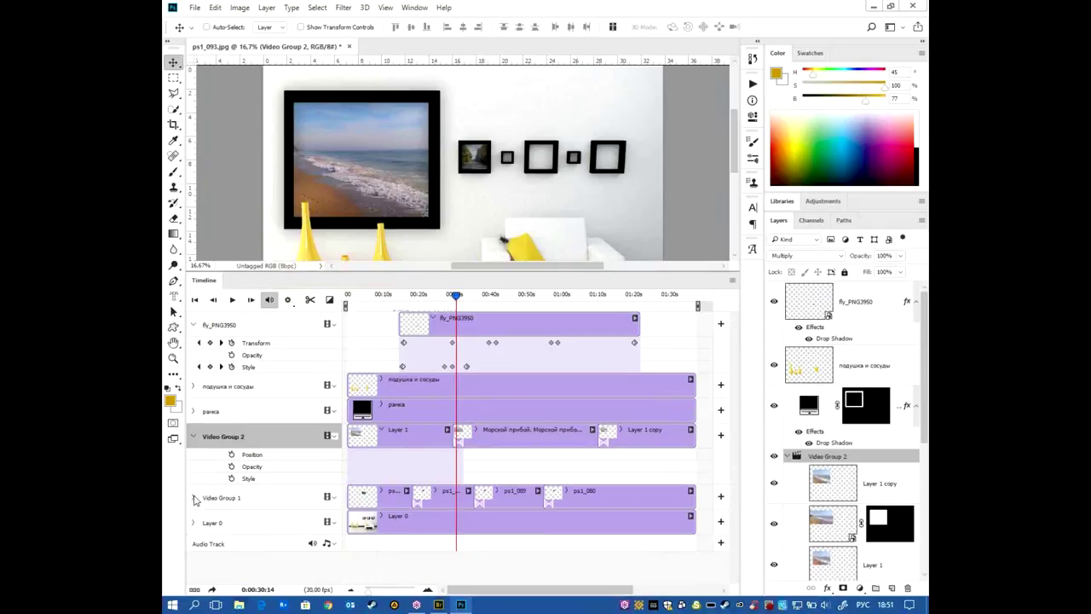
pyautogui.click(192, 437)
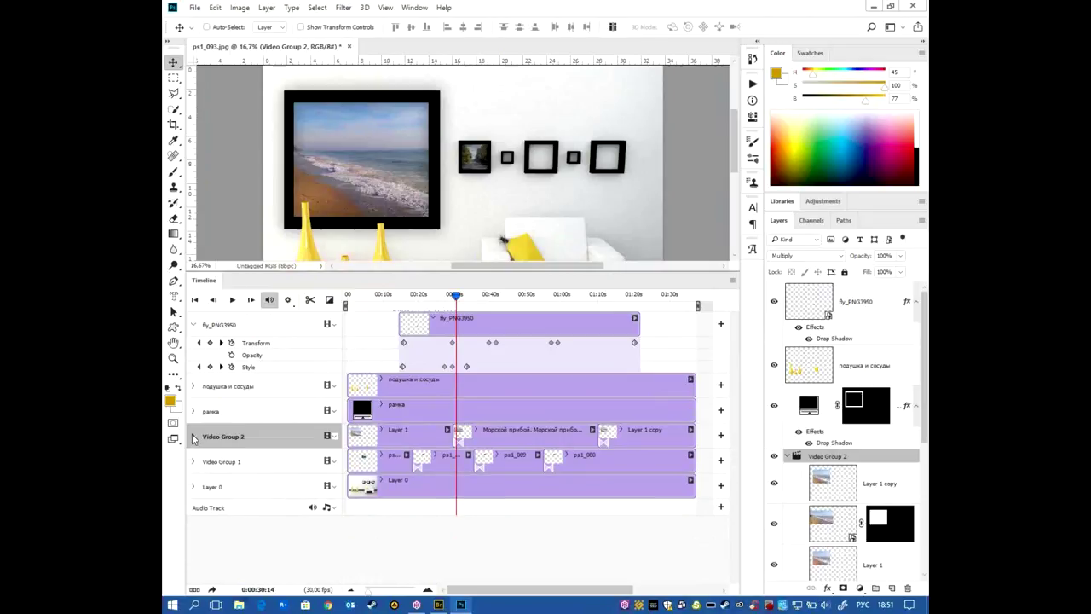
pyautogui.click(332, 437)
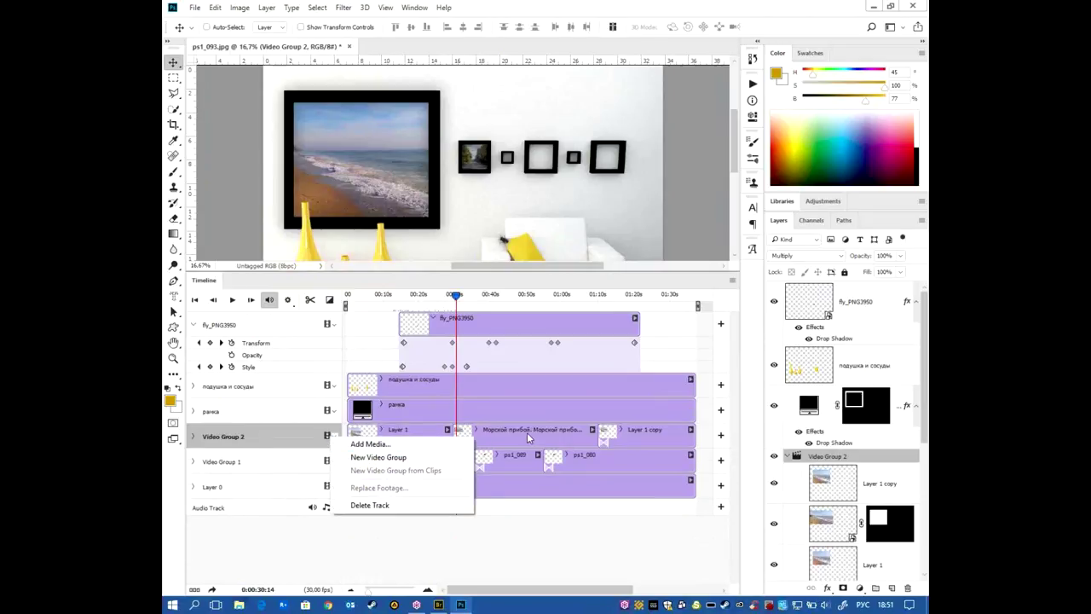
# - Inspect the beach clip's Motion options and close them without applying any motion
pyautogui.click(527, 432)
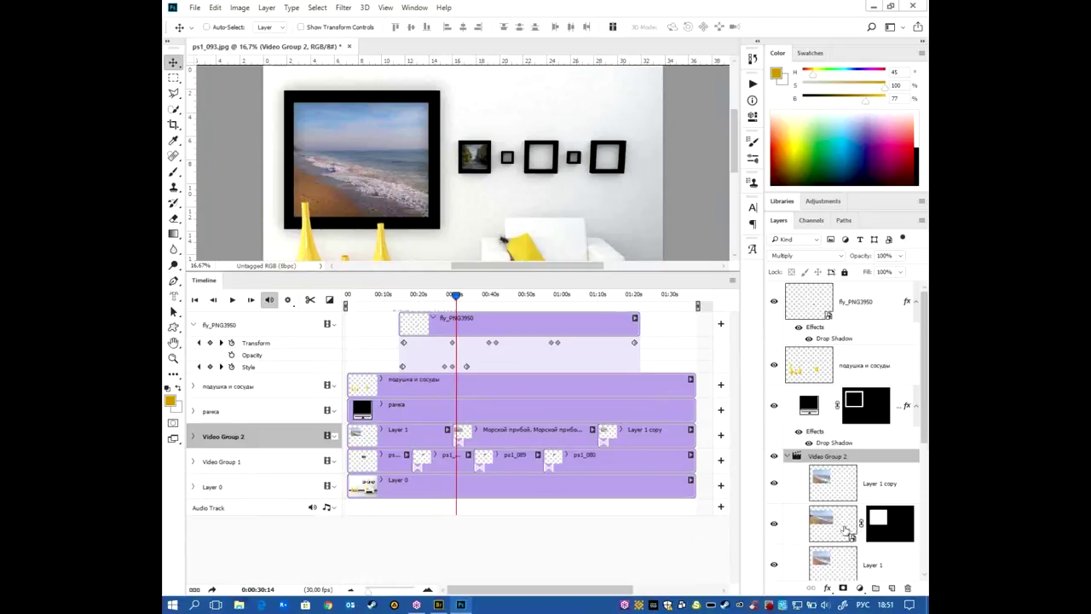
pyautogui.click(835, 529)
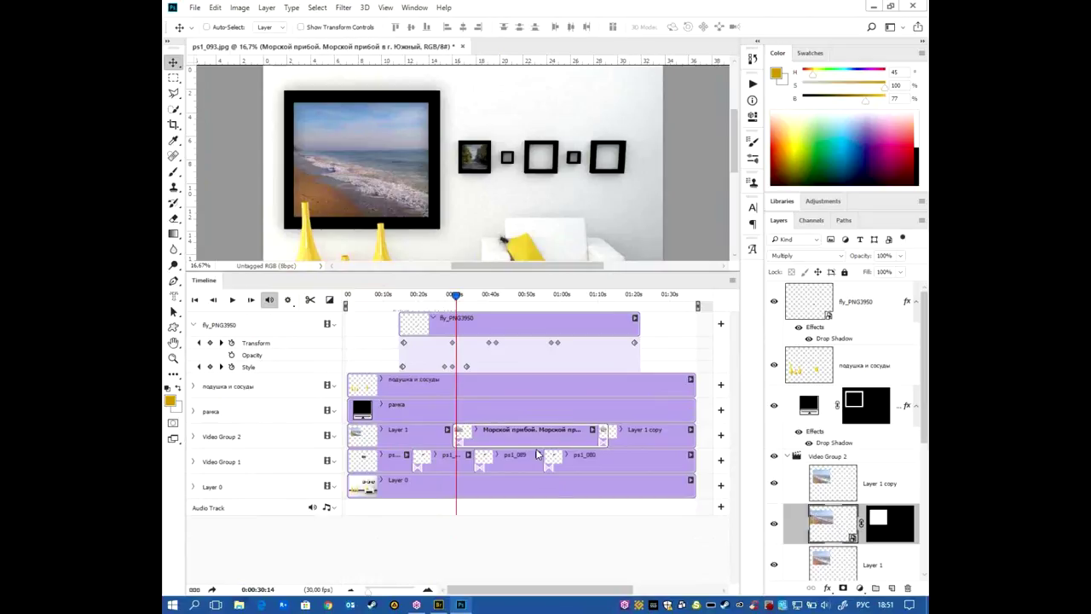
pyautogui.rightClick(593, 429)
pyautogui.click(623, 377)
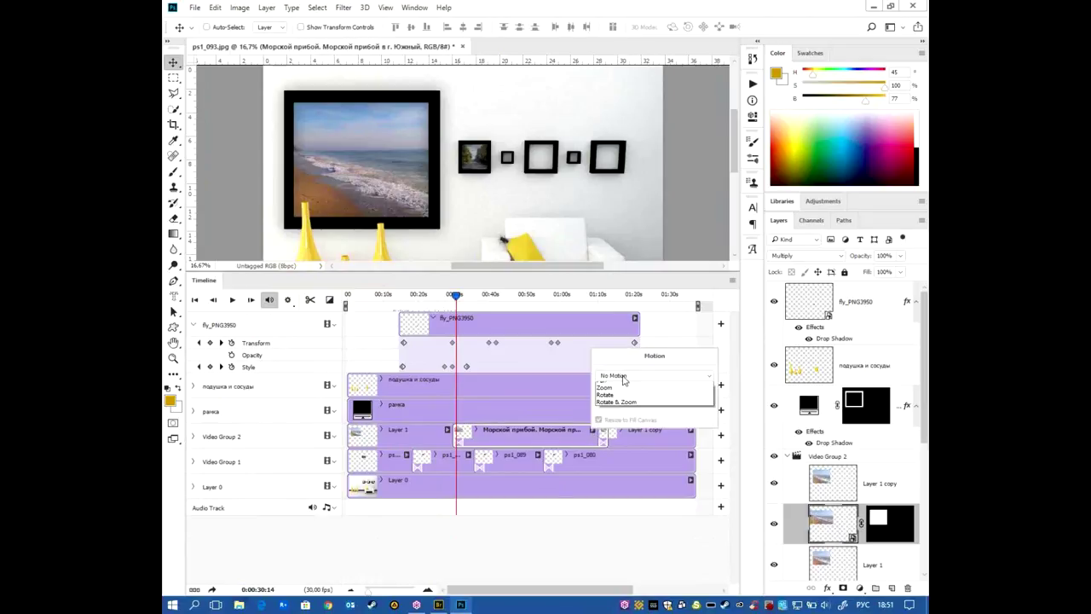
pyautogui.click(517, 442)
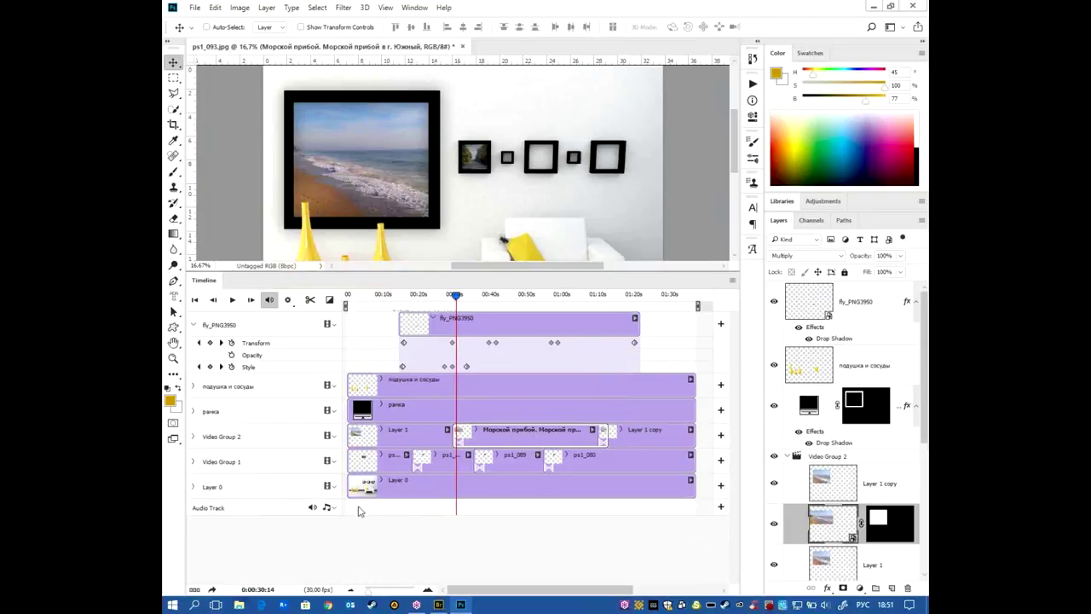
# - Check the audio track options, then turn on Mute Audio Playback in the Timeline
pyautogui.click(329, 508)
pyautogui.click(329, 508)
pyautogui.click(269, 300)
# - Reopen the beach MP4 from Bridge in Photoshop and expand its Video Group 1 properties
pyautogui.hotkey('alt', 'Tab')
pyautogui.hotkey('alt', 'Tab')
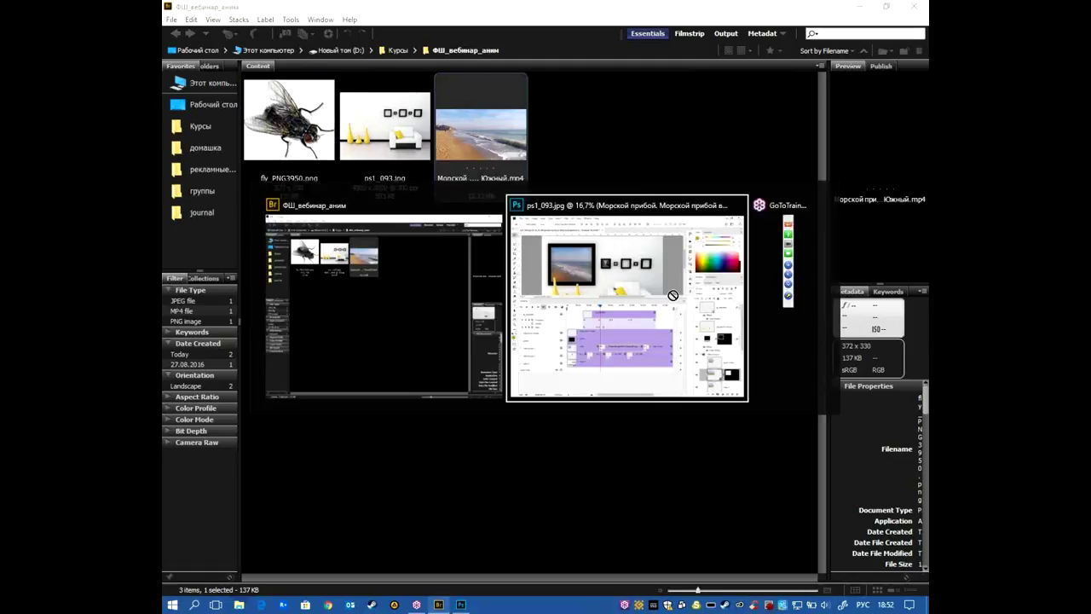
pyautogui.click(542, 46)
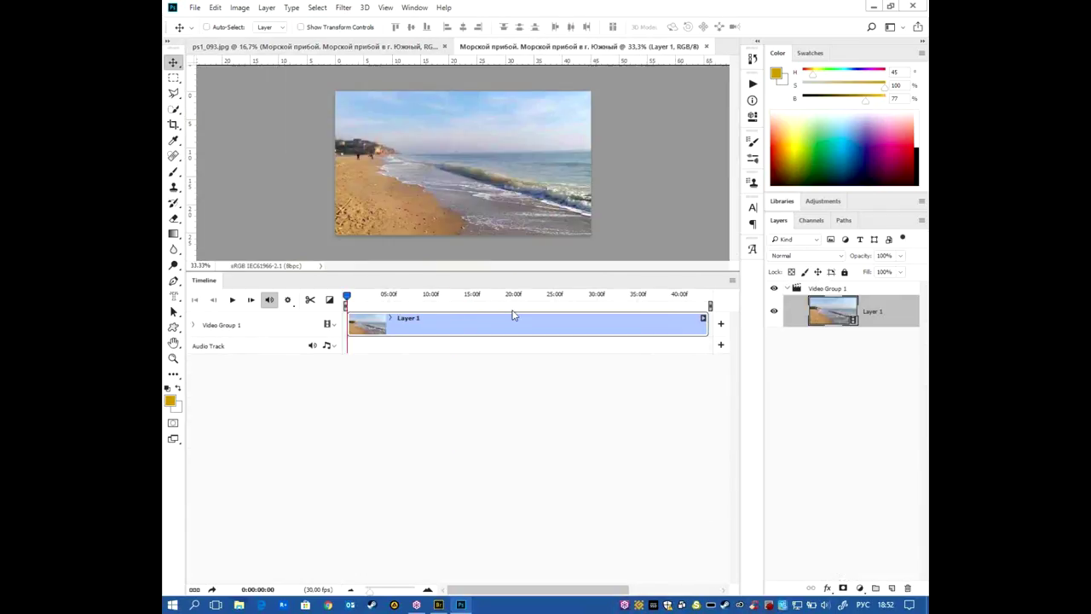
pyautogui.click(328, 325)
pyautogui.click(194, 326)
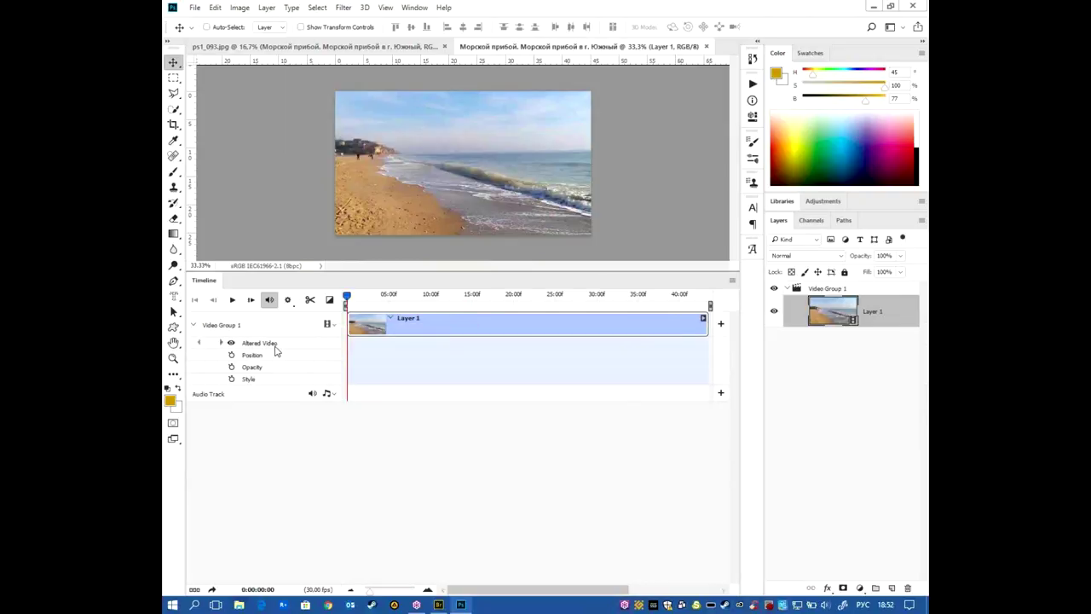
# - Mute the beach video's audio, then return to the ps1_093.jpg room scene
pyautogui.click(231, 342)
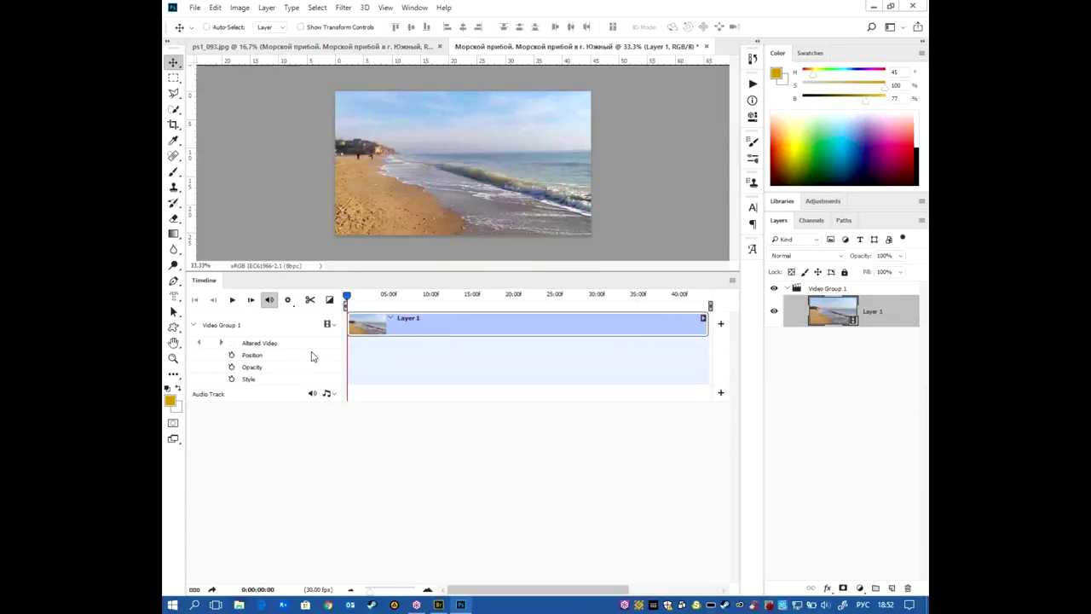
pyautogui.click(231, 345)
pyautogui.click(312, 394)
pyautogui.click(421, 49)
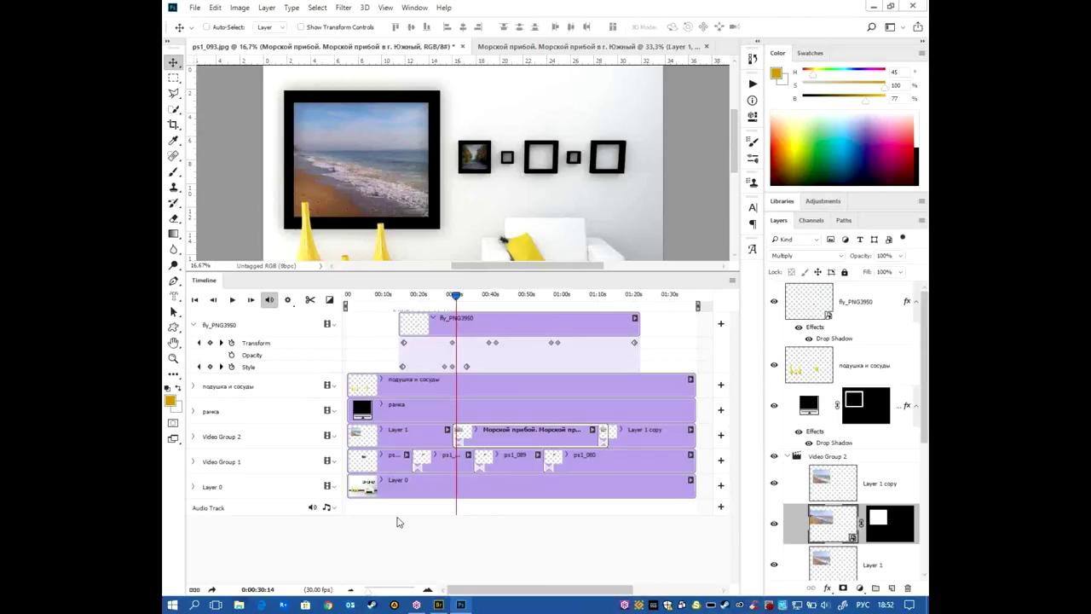
# - Add the first song from the relax folder under musik on drive F to the audio track
pyautogui.click(331, 509)
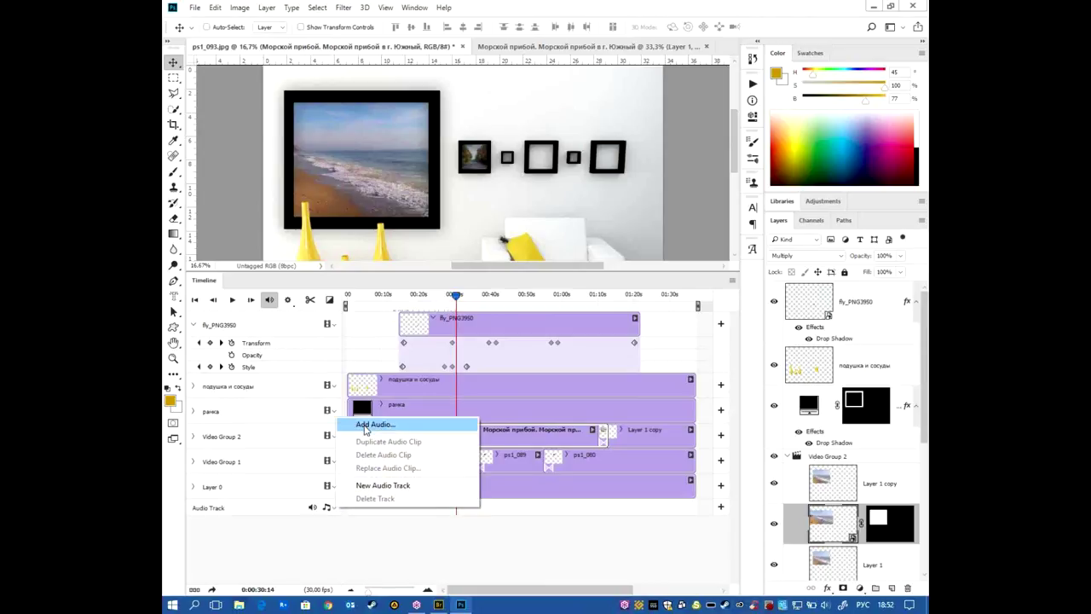
pyautogui.click(365, 425)
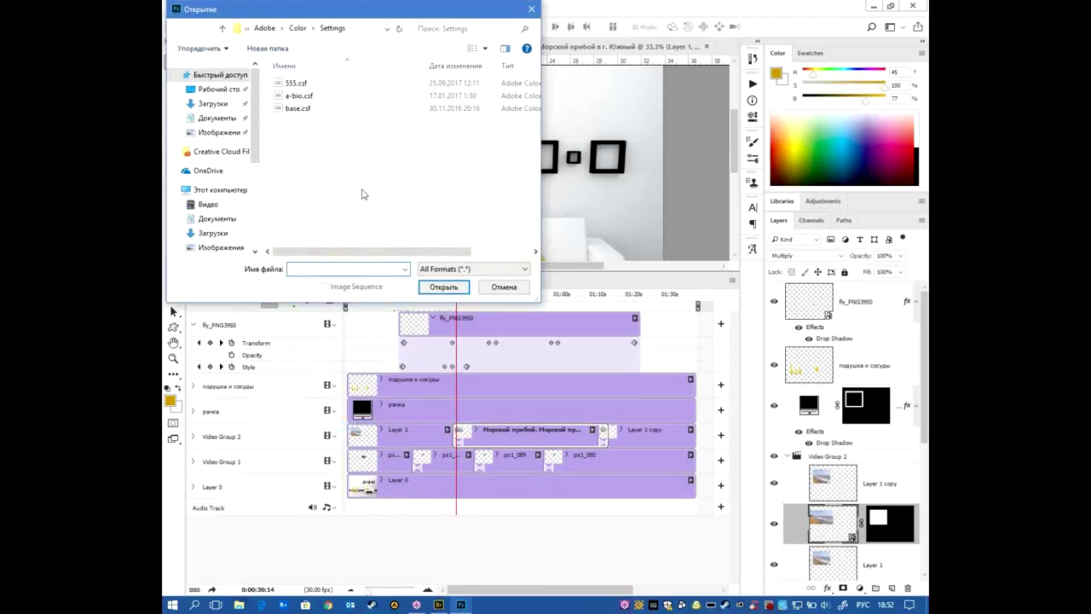
pyautogui.scroll(-3, 252, 162)
pyautogui.scroll(3, 256, 127)
pyautogui.scroll(-2, 241, 201)
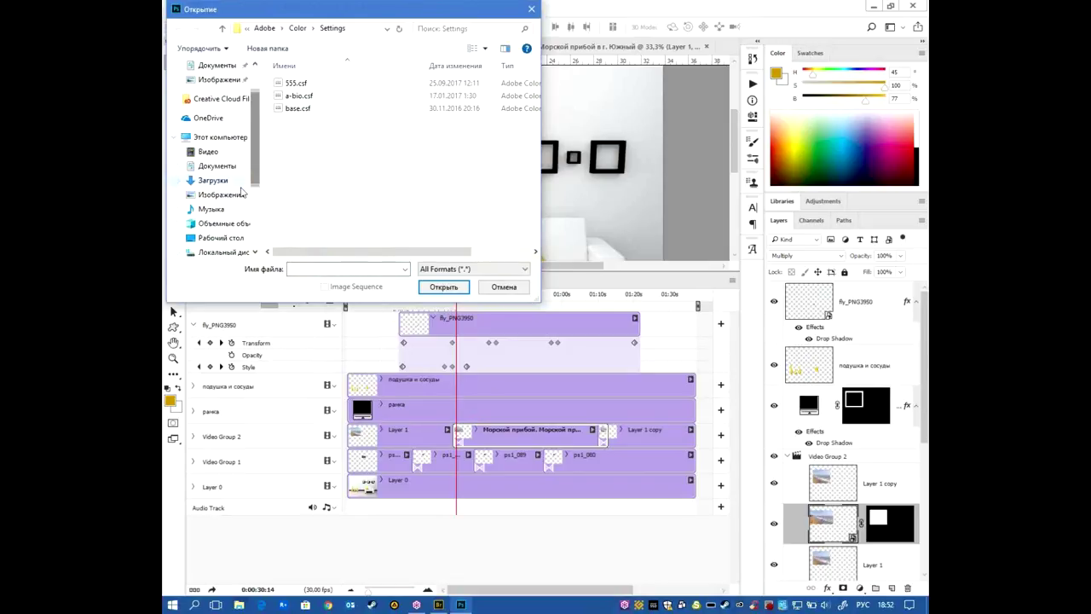
pyautogui.click(211, 210)
pyautogui.doubleClick(333, 108)
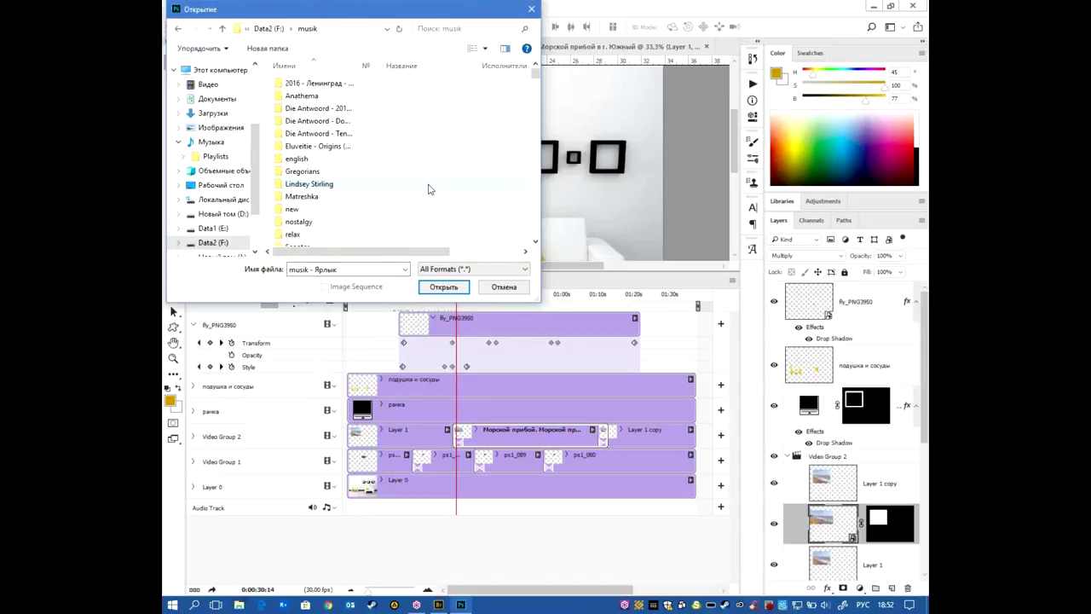
pyautogui.scroll(-2, 429, 189)
pyautogui.scroll(-2, 426, 174)
pyautogui.scroll(2, 419, 176)
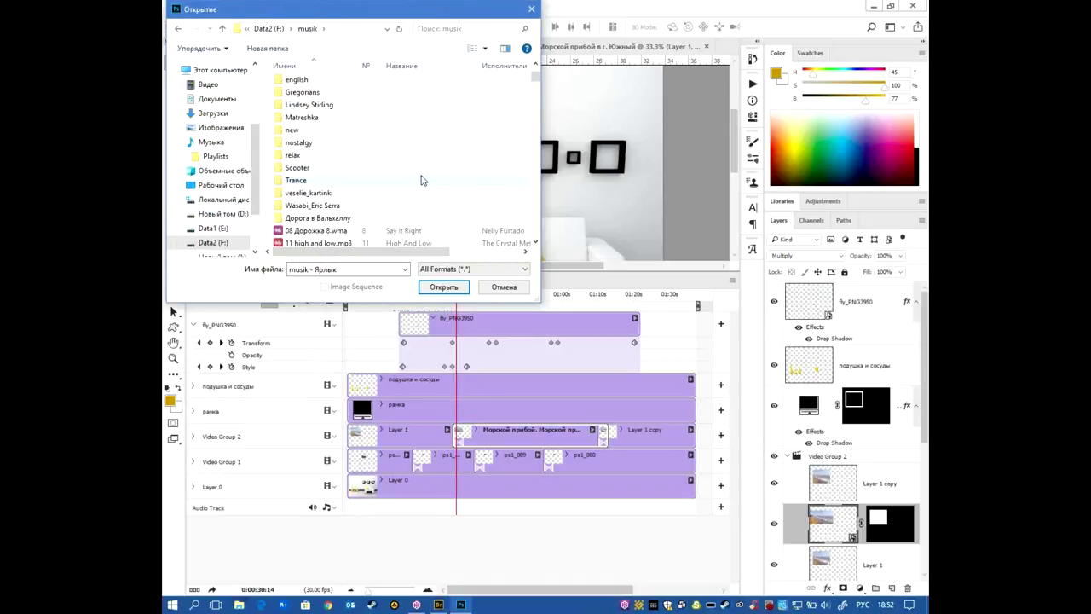
pyautogui.doubleClick(330, 157)
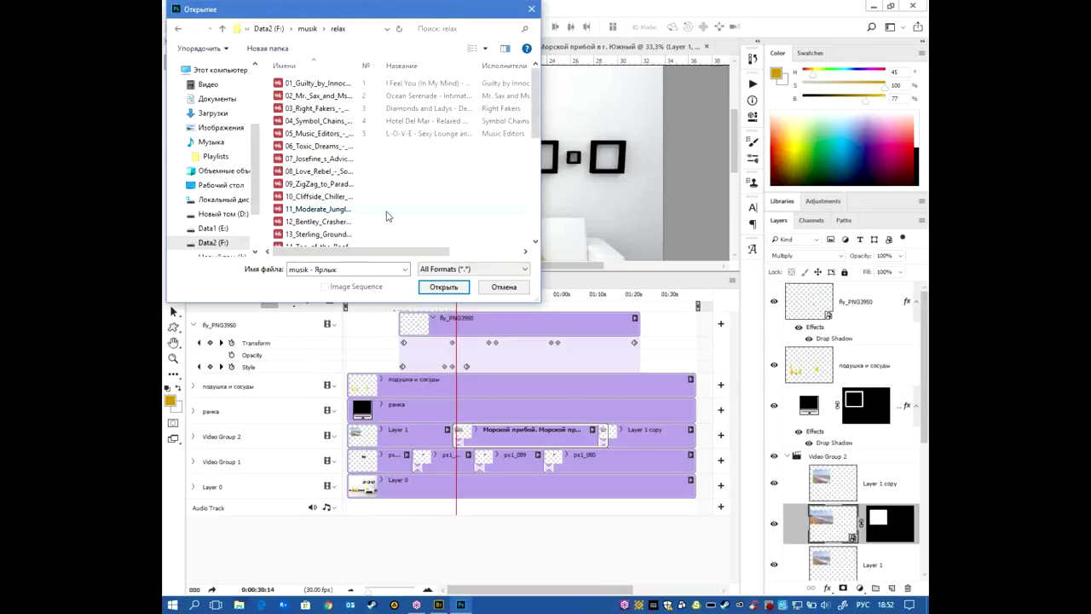
pyautogui.click(444, 287)
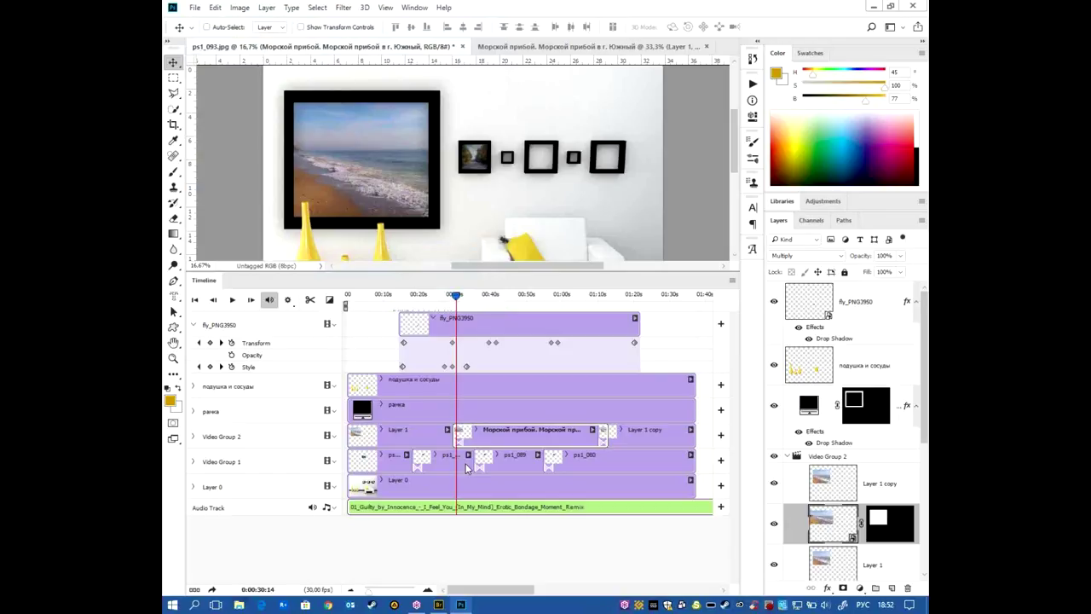
pyautogui.press('space')
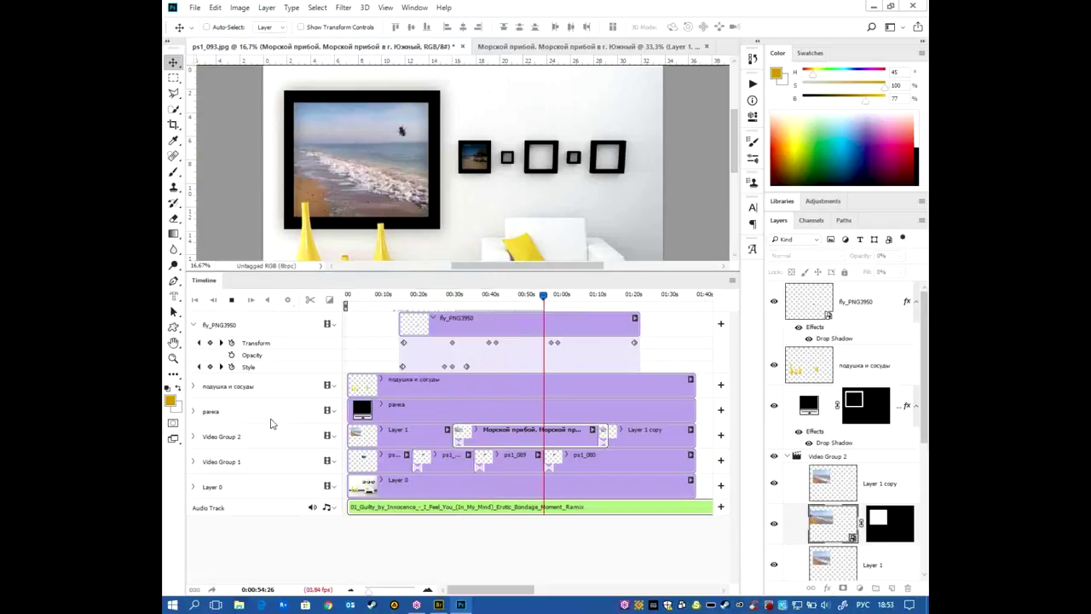
pyautogui.press('space')
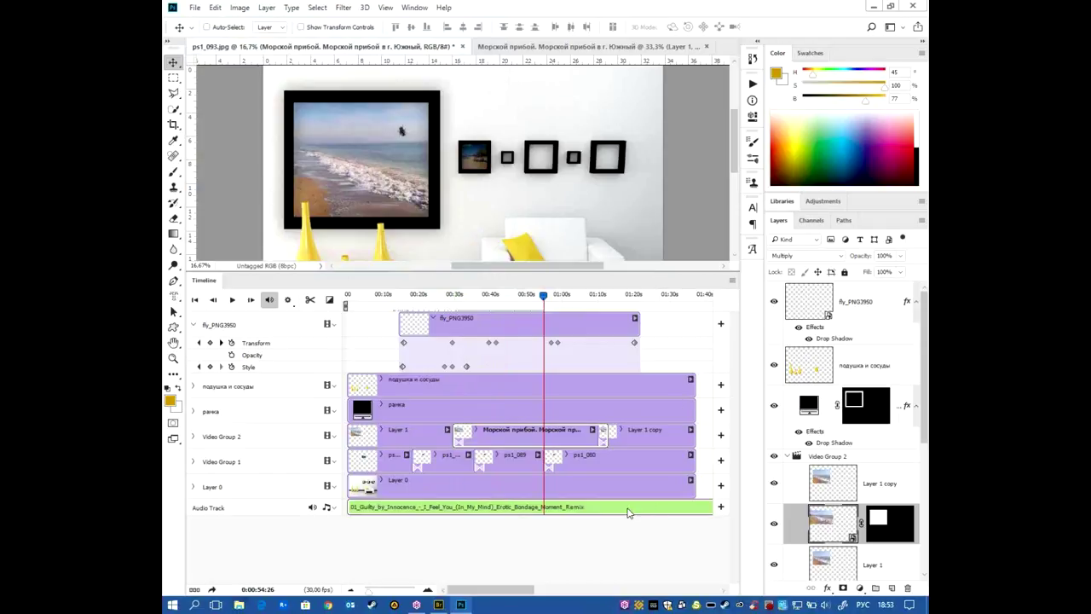
# - Trim the music clip to end with the video clips and bring up its volume and fade settings
pyautogui.click(349, 590)
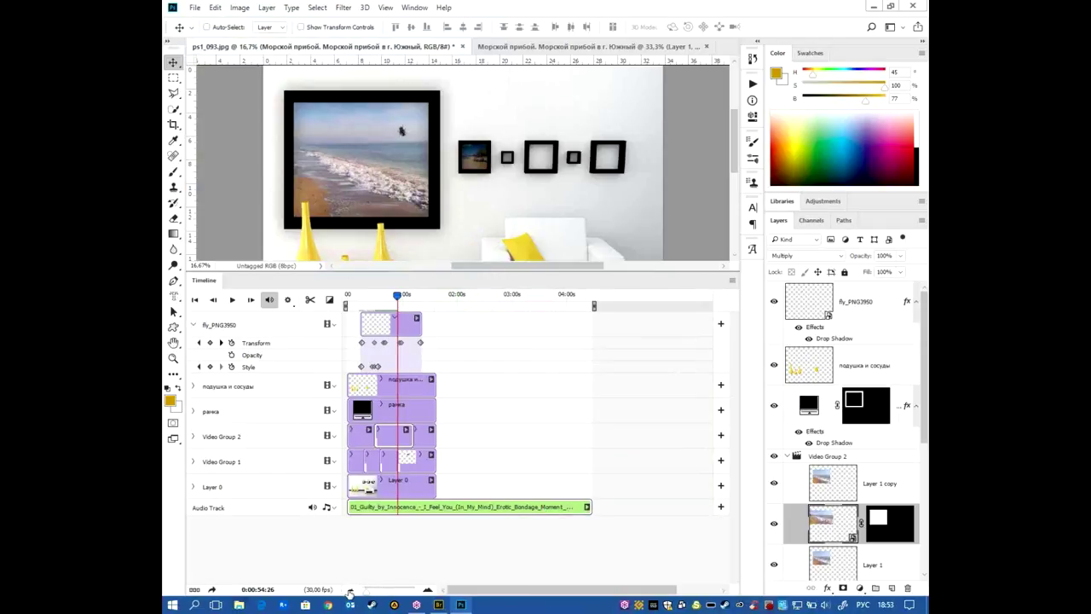
pyautogui.click(349, 590)
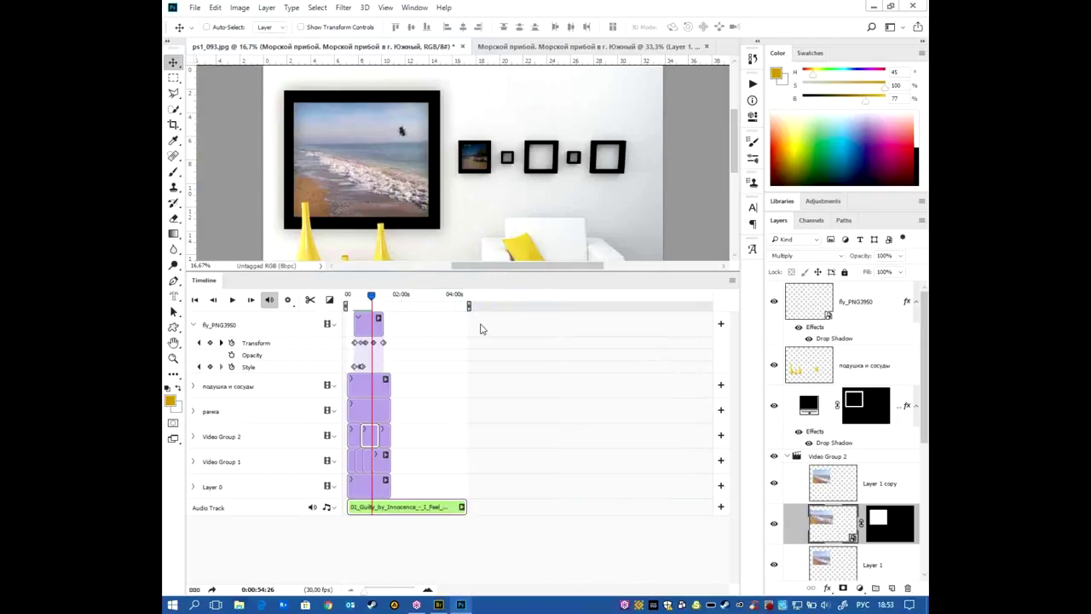
pyautogui.moveTo(465, 508); pyautogui.dragTo(392, 508)
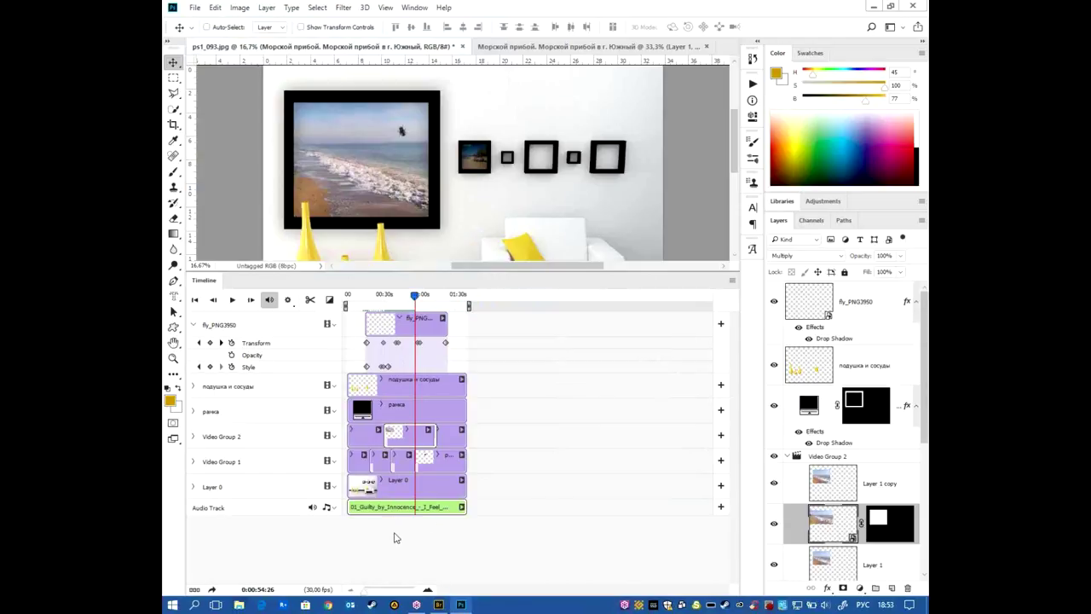
pyautogui.click(367, 590)
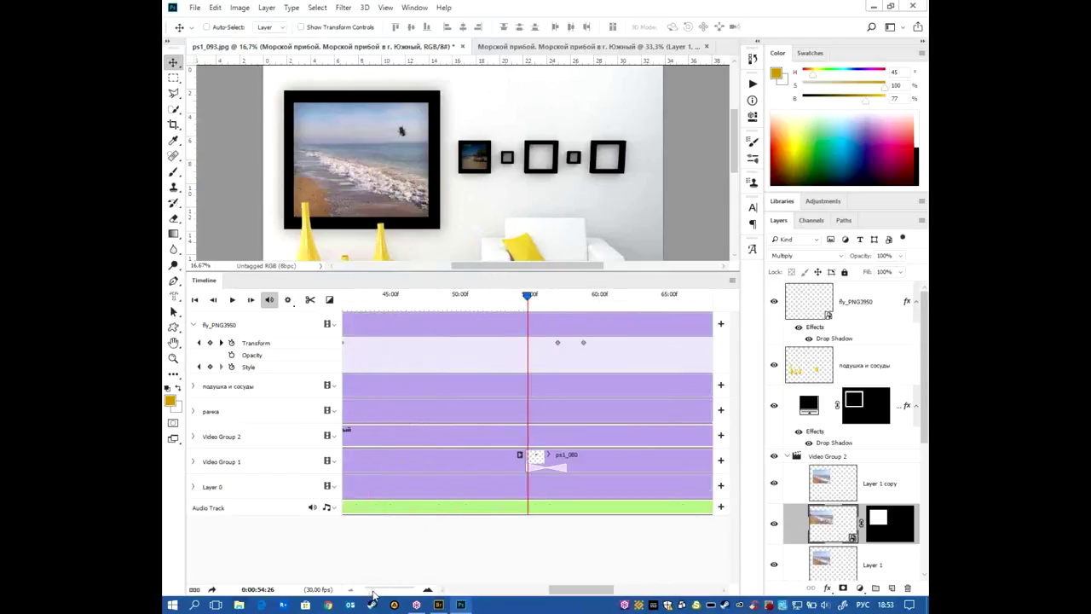
pyautogui.click(367, 591)
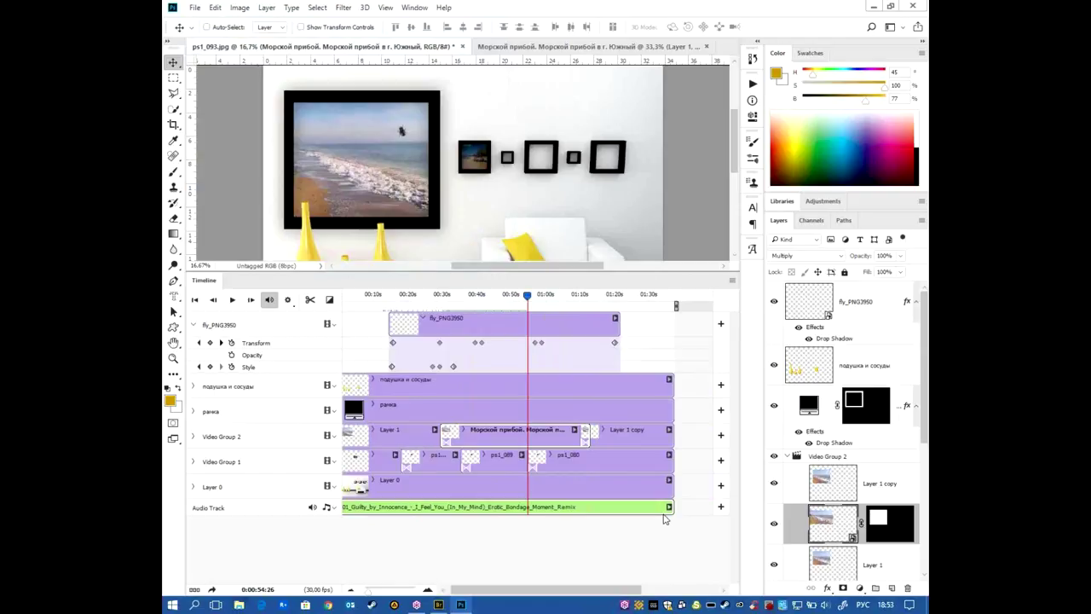
pyautogui.moveTo(588, 590); pyautogui.dragTo(568, 592)
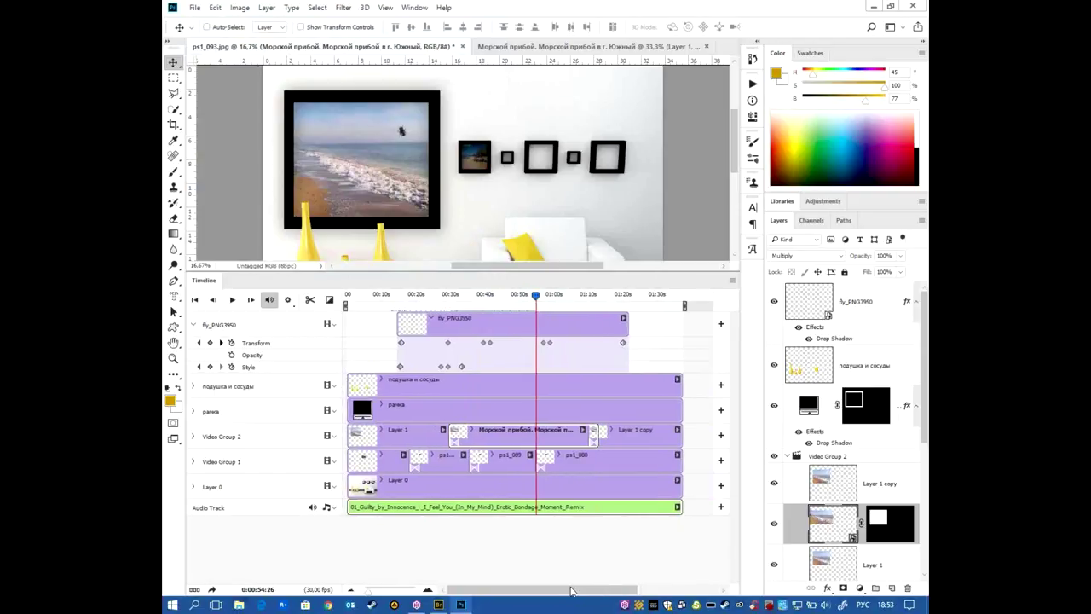
pyautogui.click(677, 508)
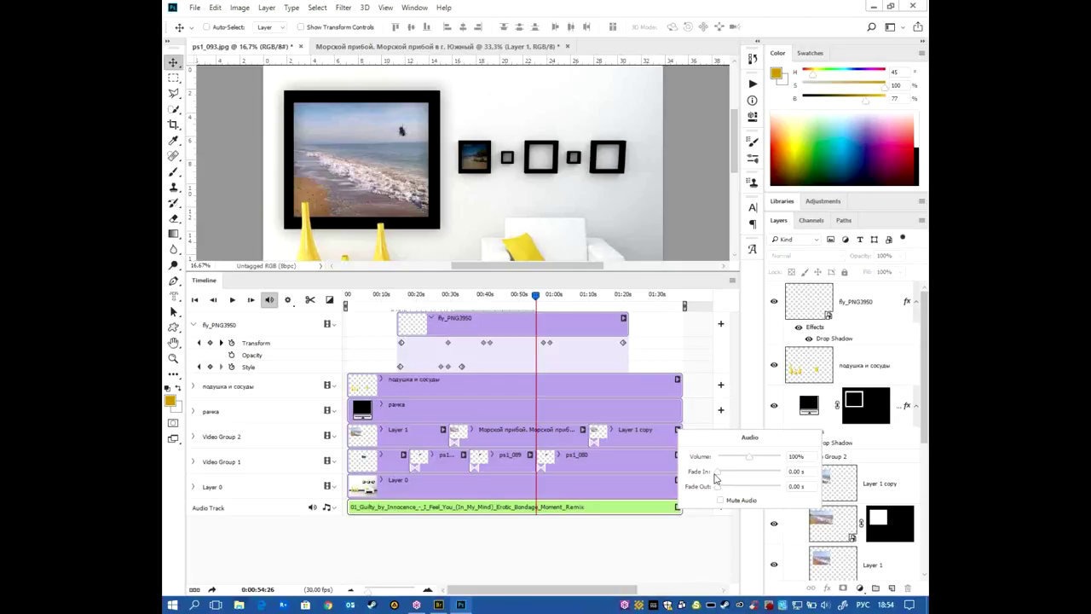
# - Set the music's Fade In and Fade Out to 5 seconds each
pyautogui.moveTo(718, 478); pyautogui.dragTo(725, 479)
pyautogui.write('5')
pyautogui.press('Tab')
pyautogui.write('5')
pyautogui.click(812, 471)
pyautogui.press('Return')
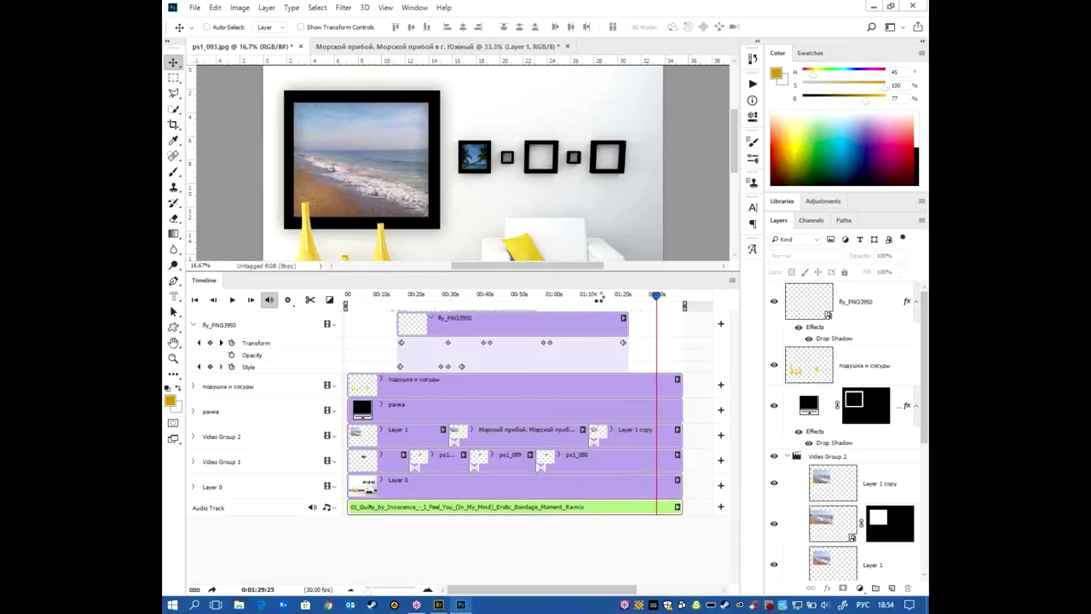
# - Play the timeline to check the fades, then rewind it to the start
pyautogui.press('space')
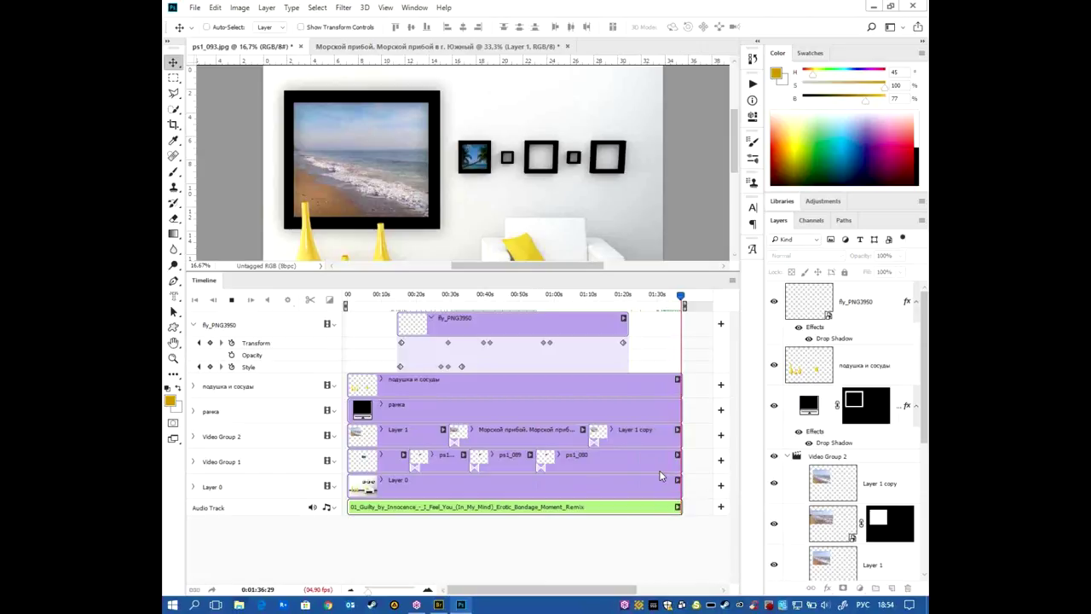
pyautogui.press('space')
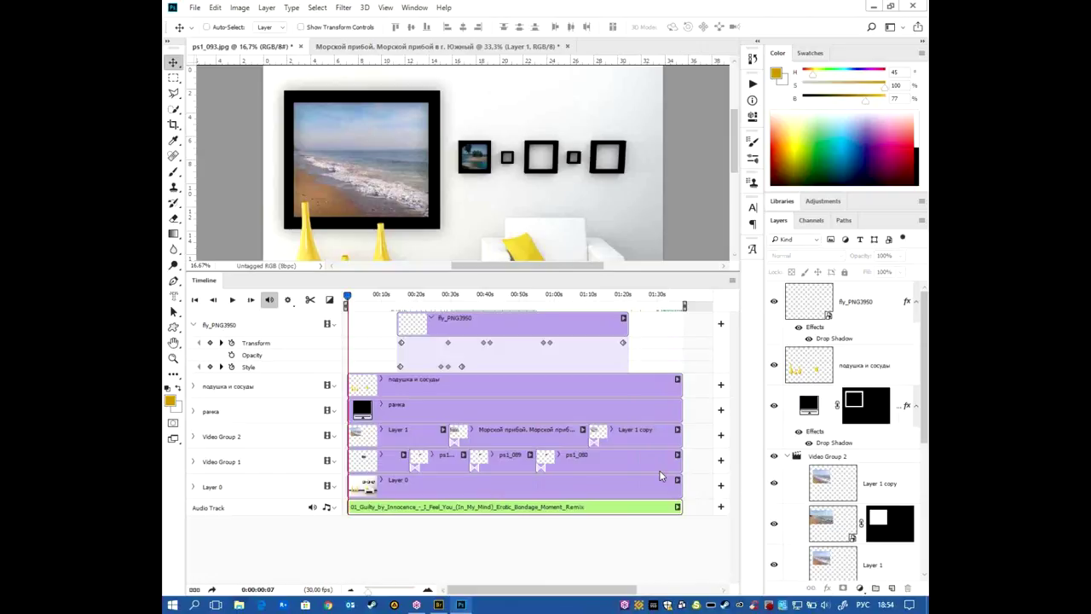
pyautogui.click(733, 283)
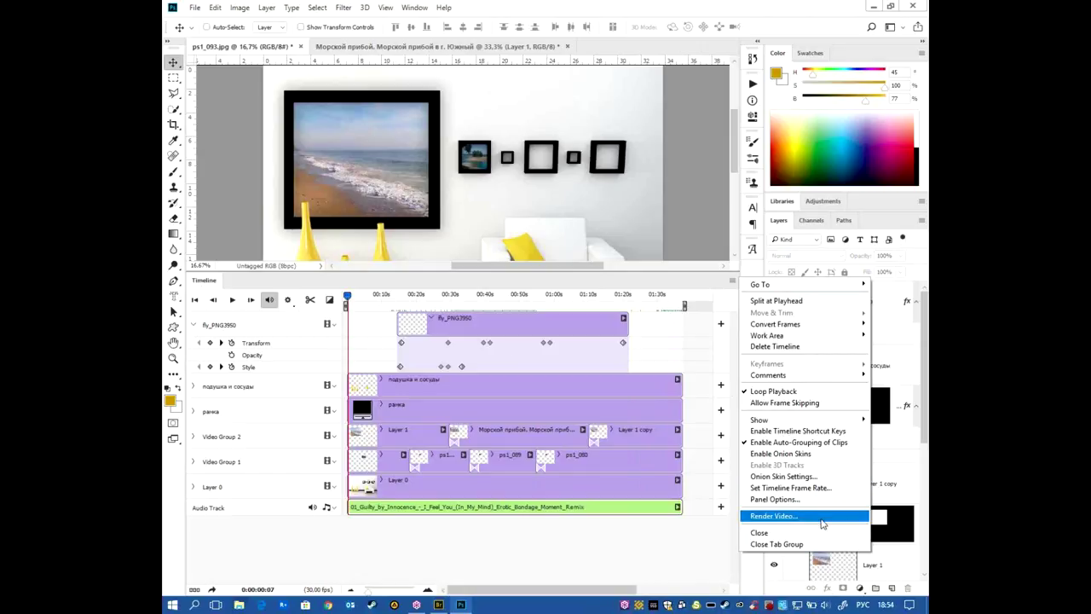
# - In Render Video, name the output ps1_093.mp4 and choose H.264 format with the High Quality preset
pyautogui.click(821, 518)
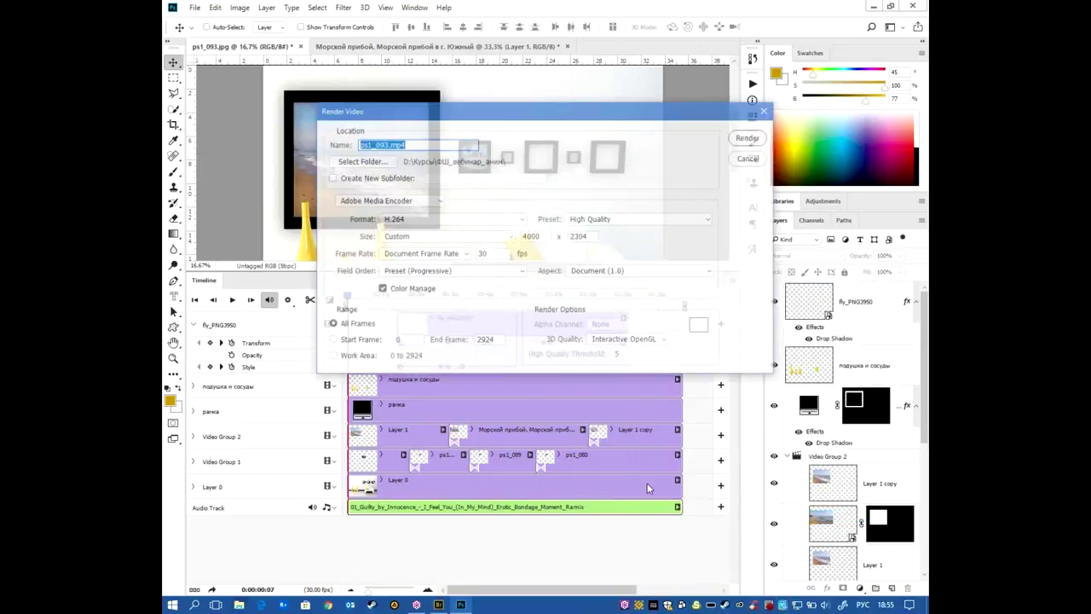
pyautogui.moveTo(532, 105); pyautogui.dragTo(603, 109)
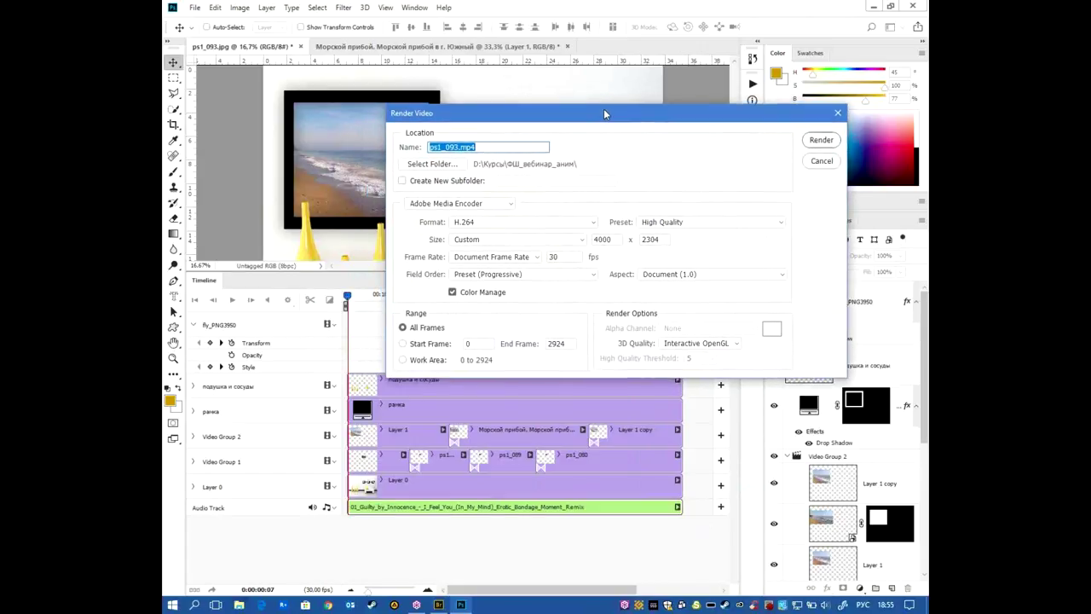
pyautogui.click(498, 147)
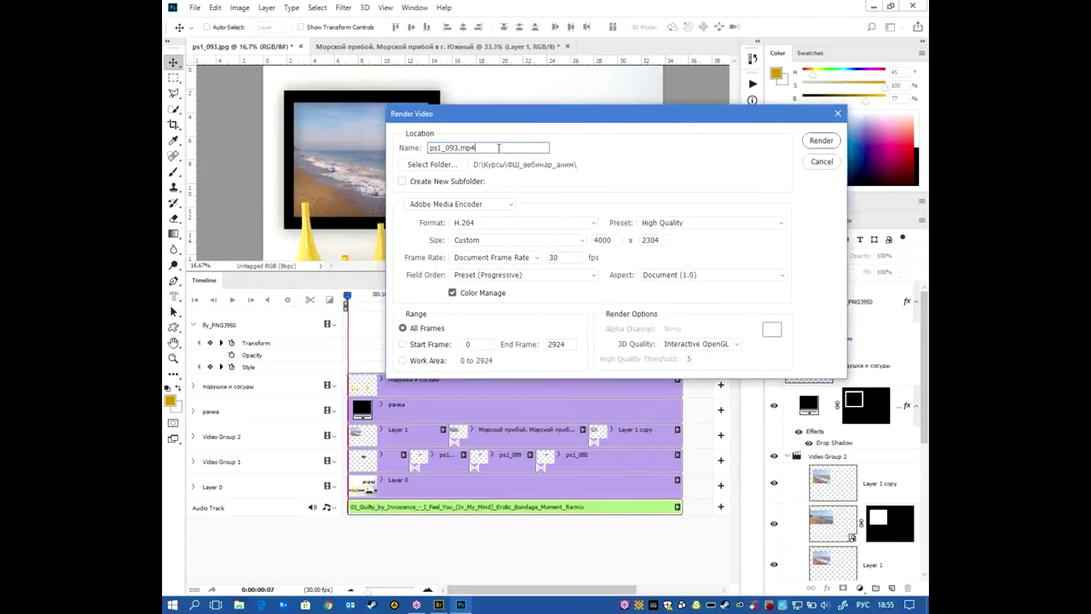
pyautogui.doubleClick(453, 147)
pyautogui.click(596, 222)
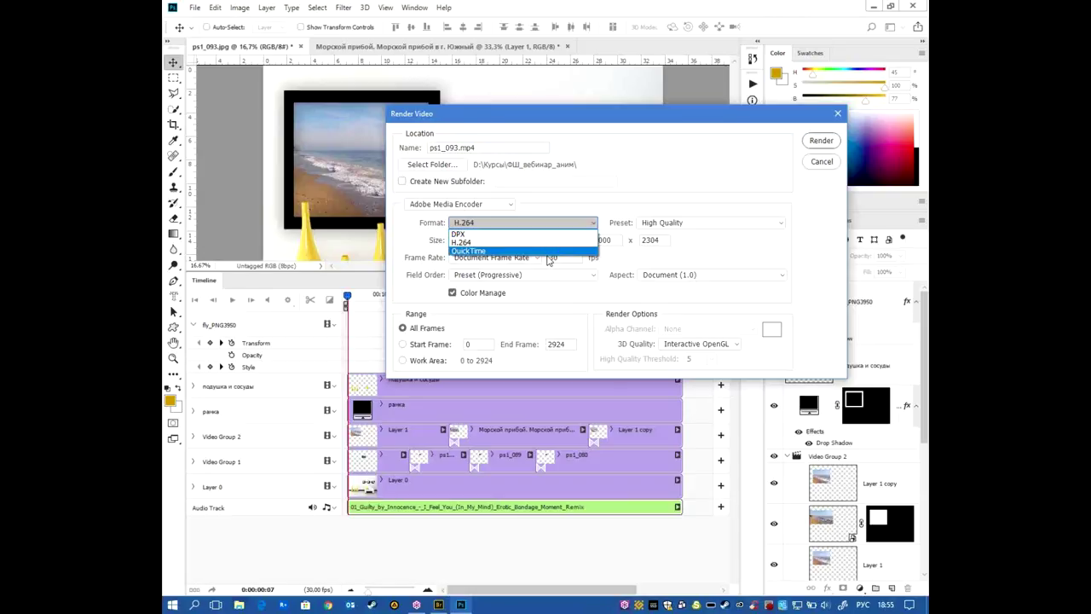
pyautogui.click(550, 234)
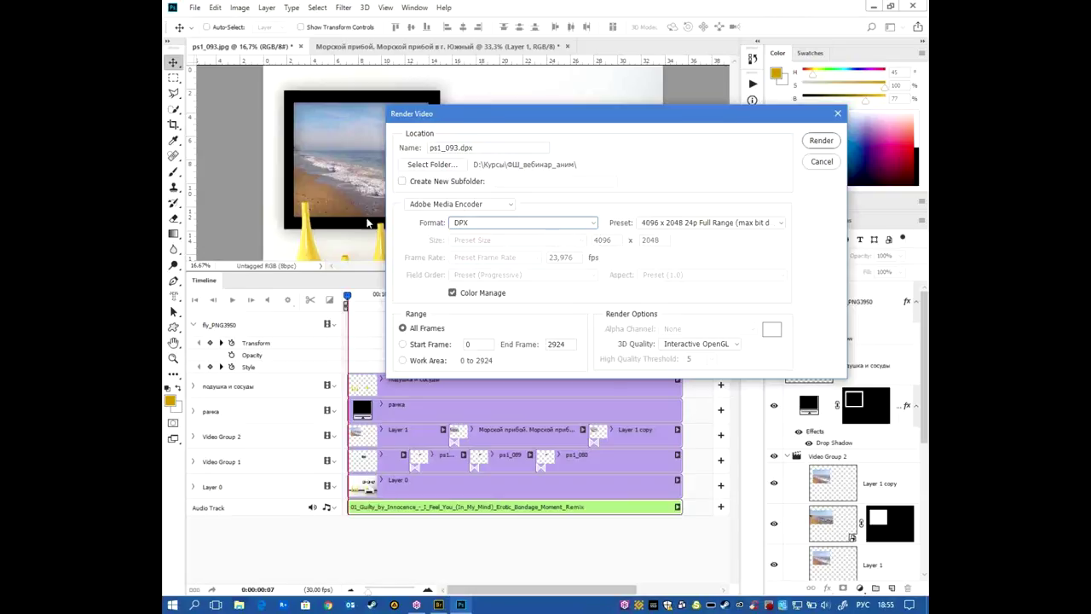
pyautogui.click(579, 224)
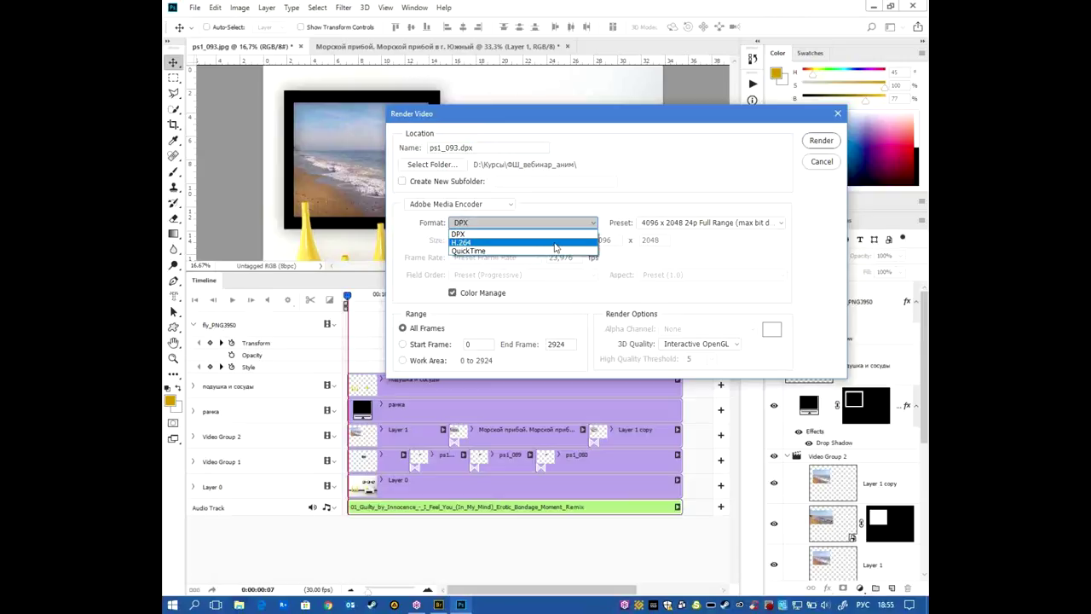
pyautogui.click(563, 243)
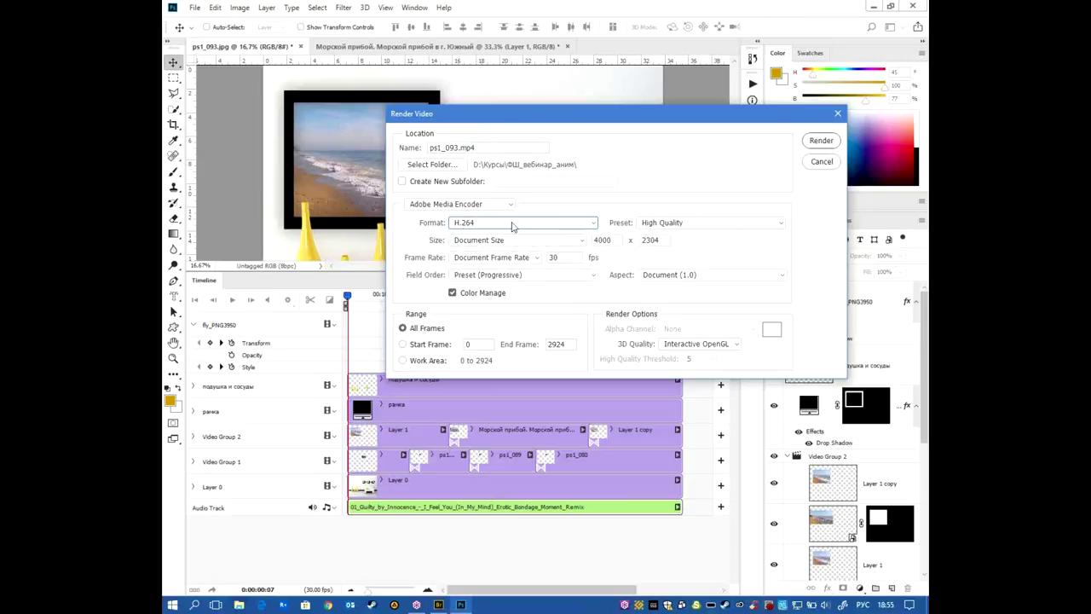
pyautogui.click(699, 220)
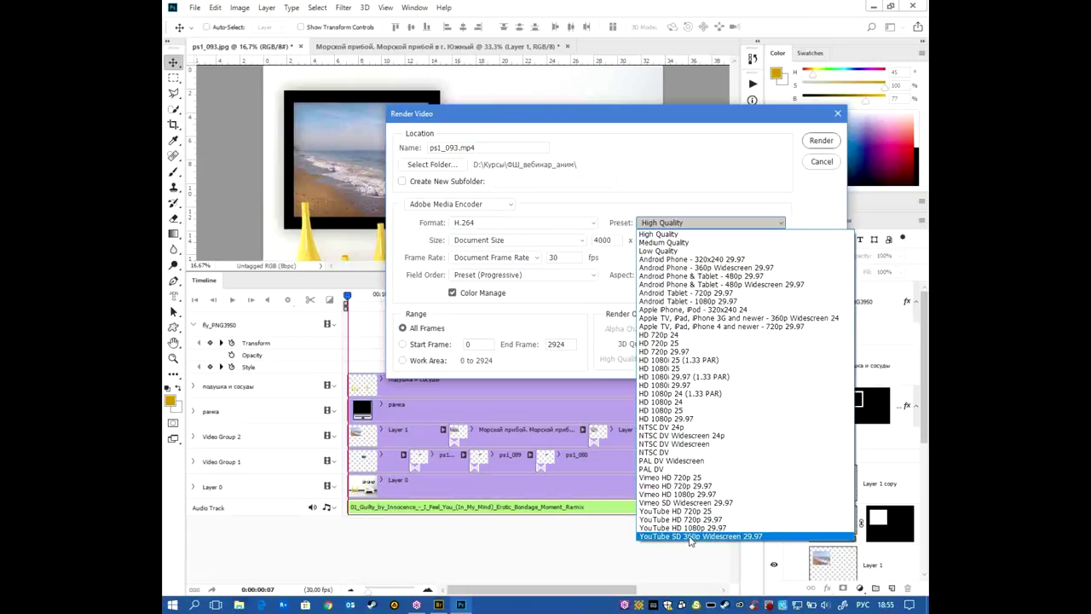
pyautogui.click(695, 202)
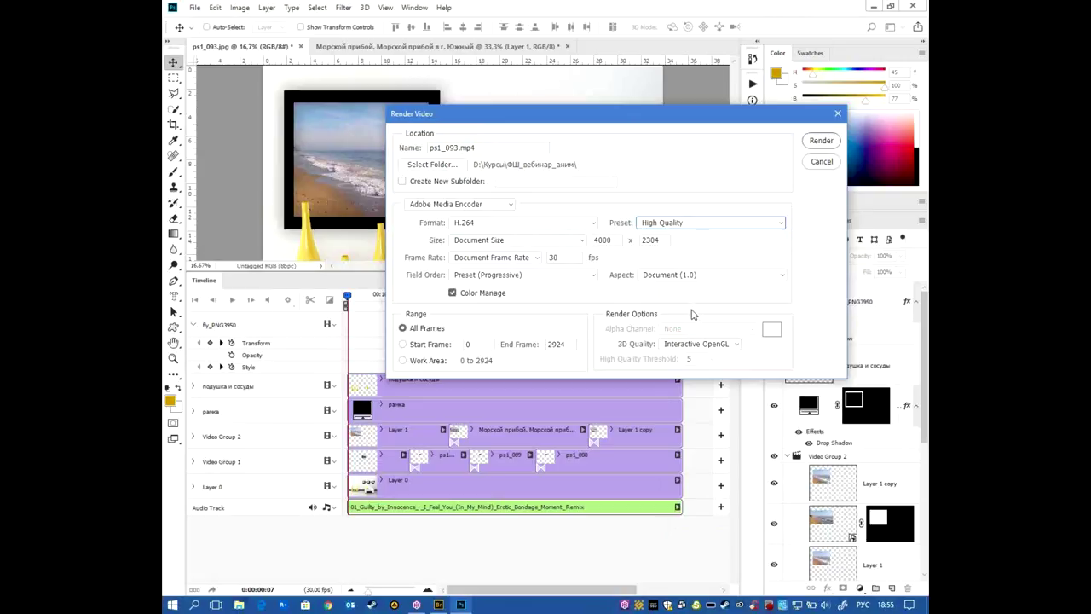
# - Cancel the video render and enlarge the canvas area above the timeline
pyautogui.click(829, 165)
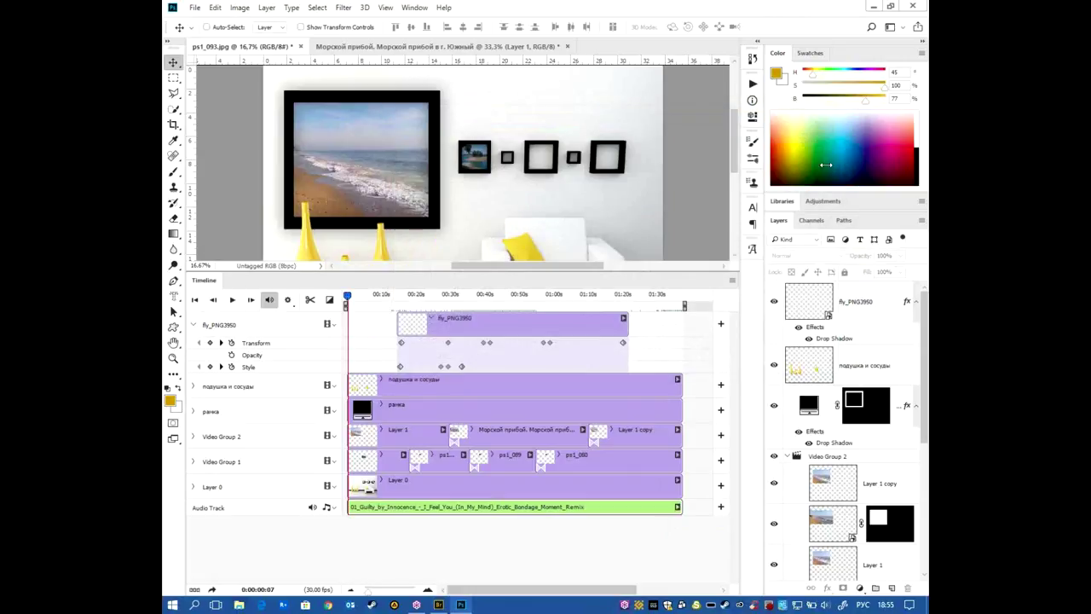
pyautogui.moveTo(359, 274); pyautogui.dragTo(367, 412)
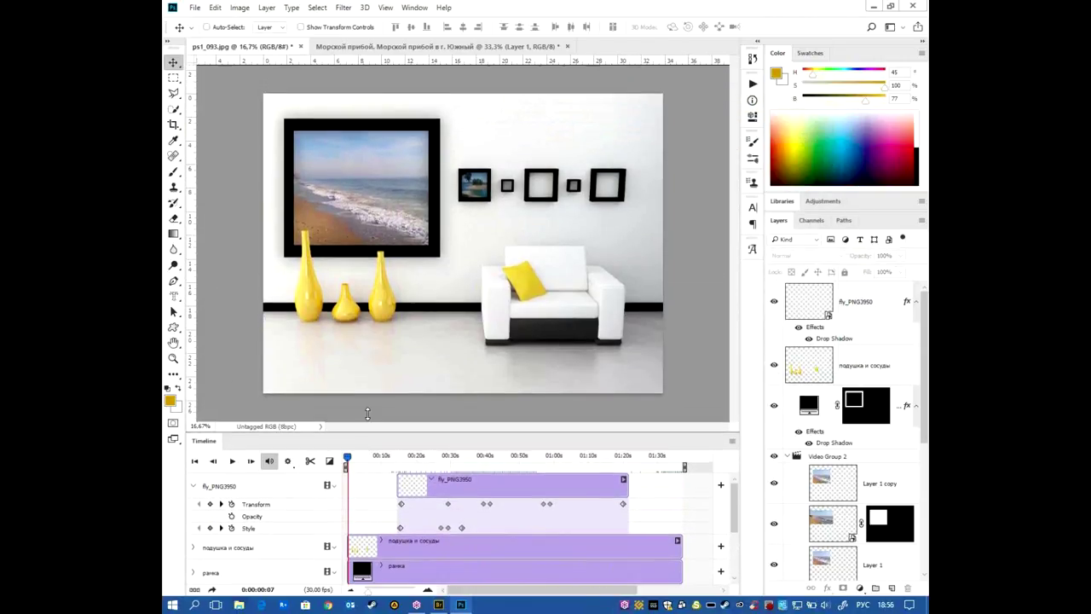
pyautogui.moveTo(367, 411); pyautogui.dragTo(367, 407)
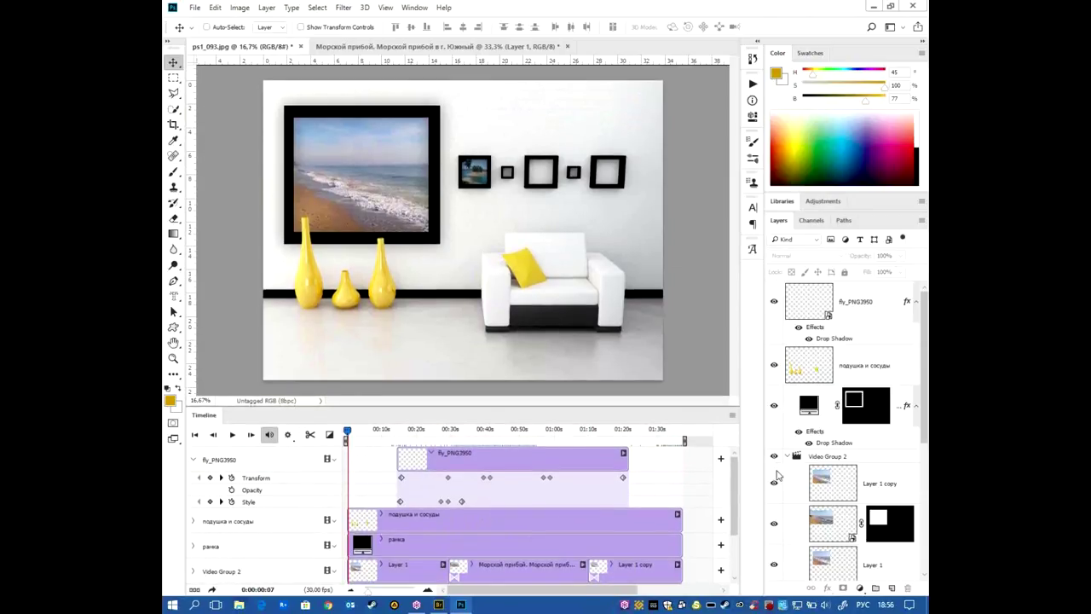
# - Convert the Video Group 2 layer group into a smart object
pyautogui.click(831, 532)
pyautogui.click(833, 479)
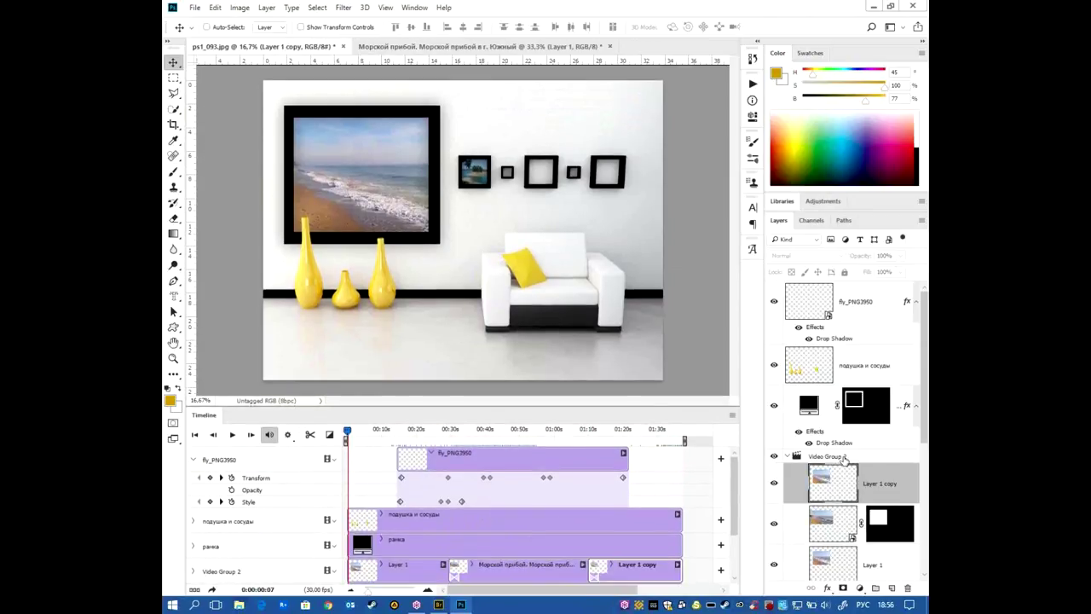
pyautogui.click(831, 457)
pyautogui.scroll(-3, 844, 443)
pyautogui.scroll(3, 852, 438)
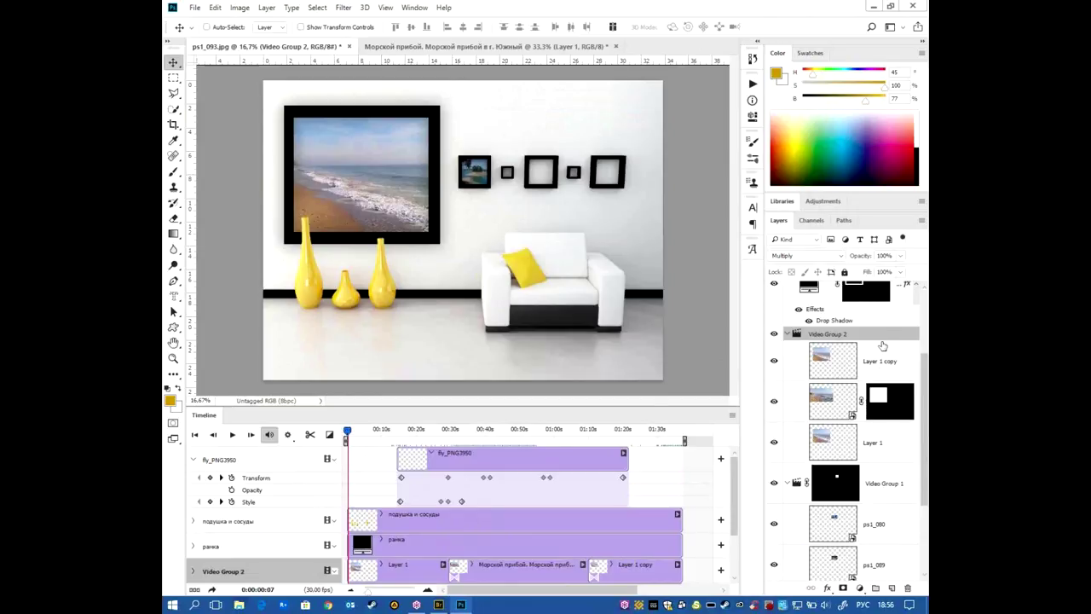
pyautogui.rightClick(887, 339)
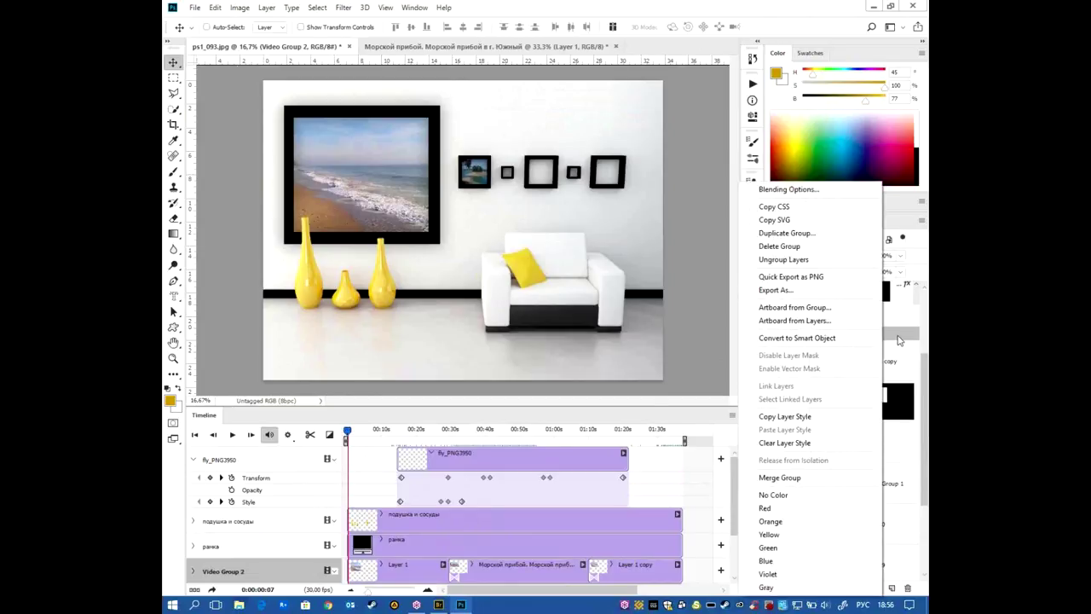
pyautogui.click(850, 340)
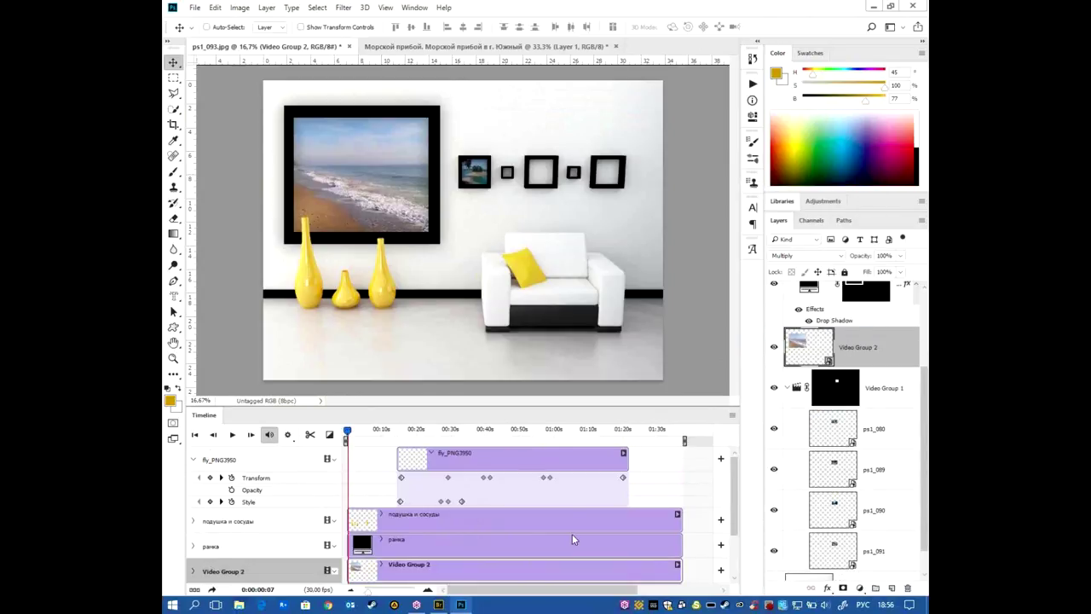
# - Scrub the timeline to preview later frames, then return the playhead to the start
pyautogui.scroll(-3, 358, 478)
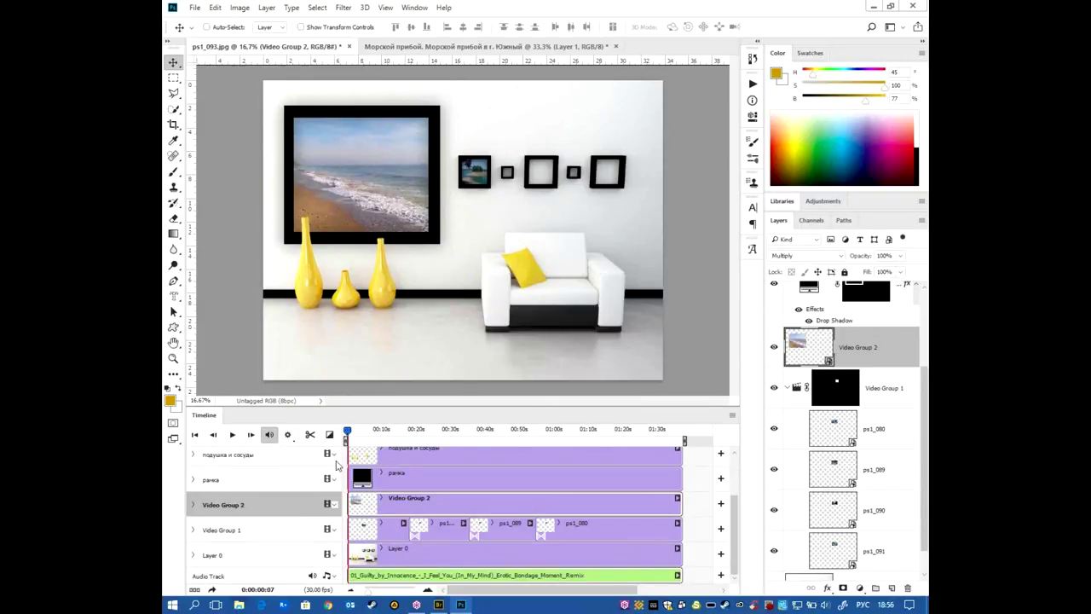
pyautogui.moveTo(347, 431); pyautogui.dragTo(368, 430)
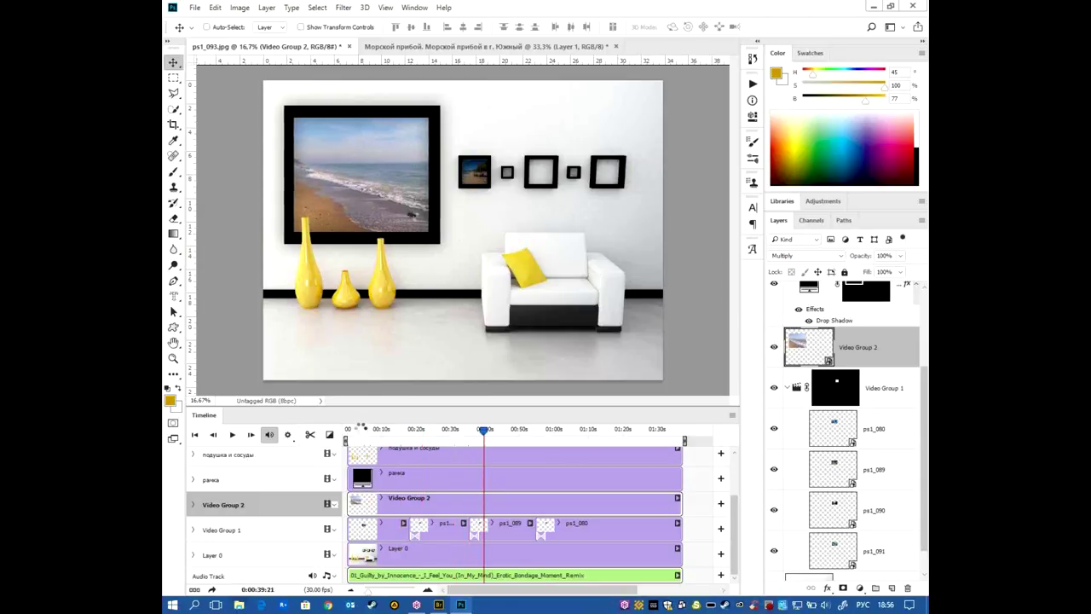
pyautogui.click(341, 430)
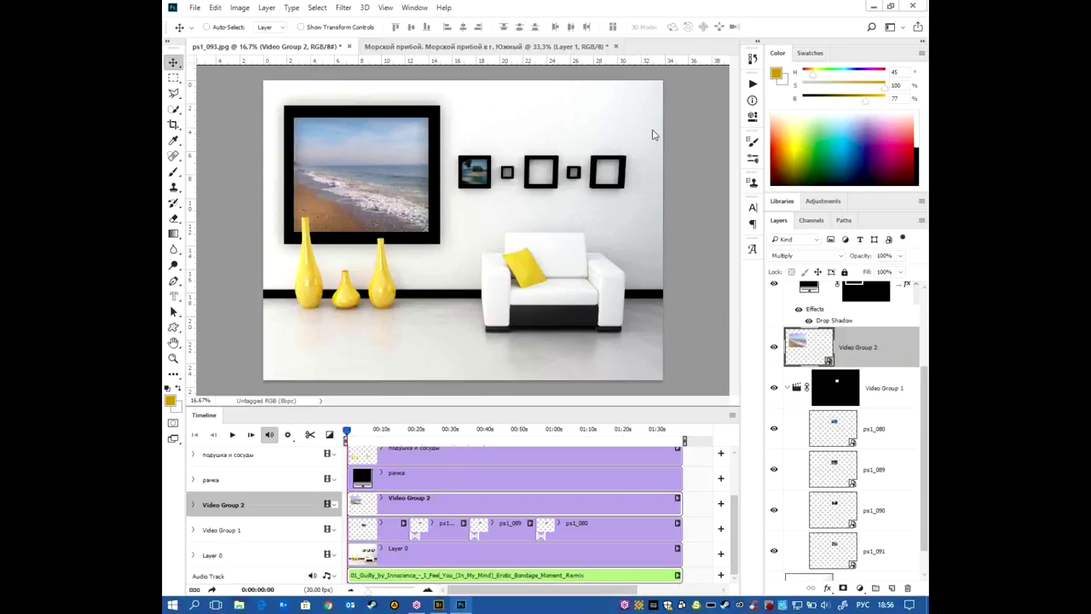
pyautogui.click(365, 7)
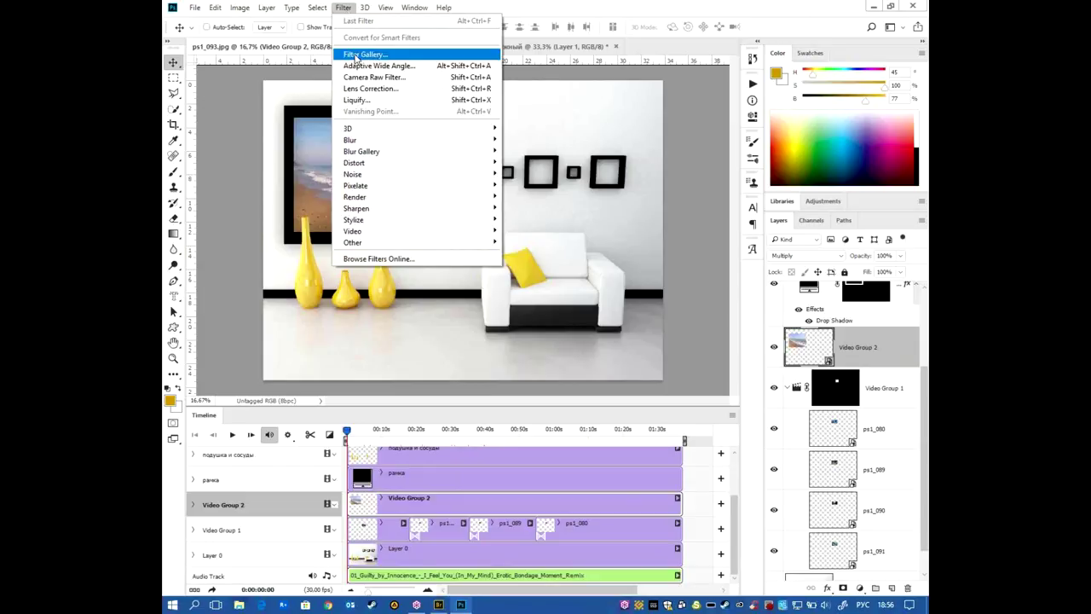
# - Open the Filter Gallery over the beach clip and choose the Artistic Watercolor effect
pyautogui.click(345, 10)
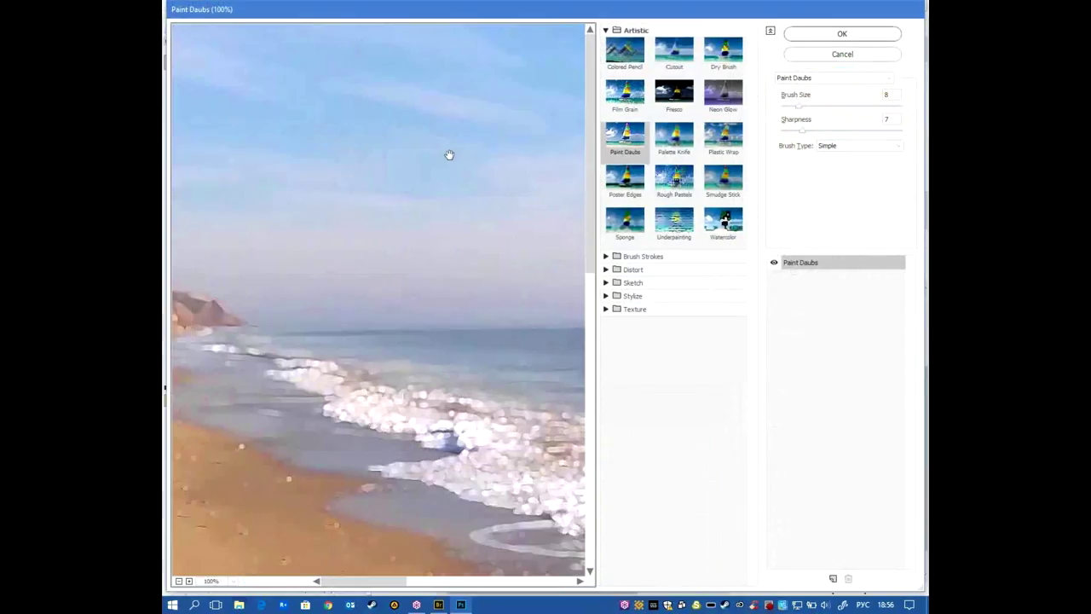
pyautogui.moveTo(525, 271); pyautogui.dragTo(594, 267)
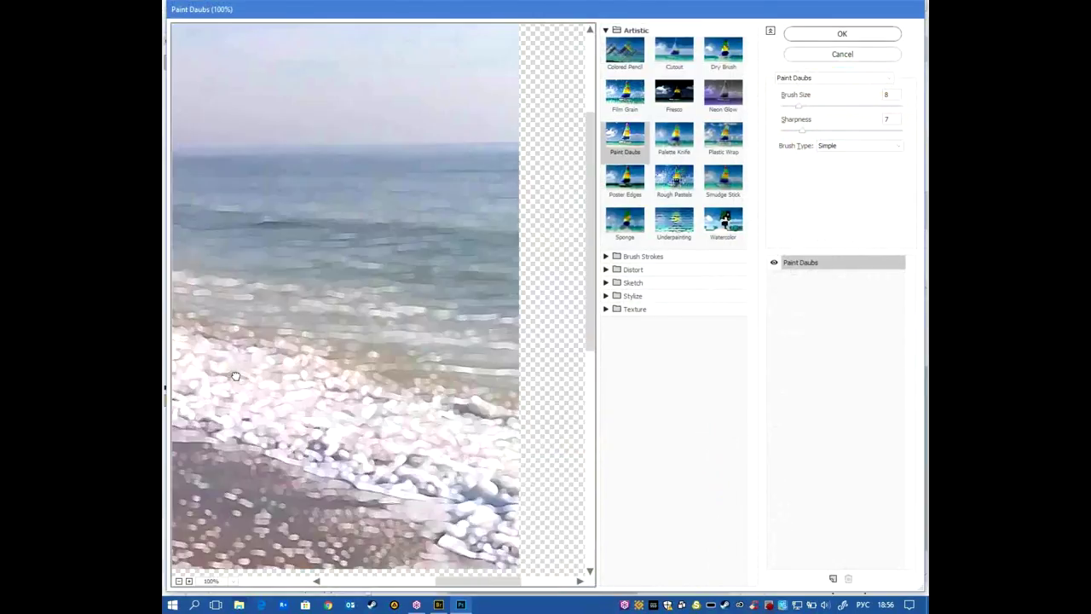
pyautogui.moveTo(593, 266); pyautogui.dragTo(479, 316)
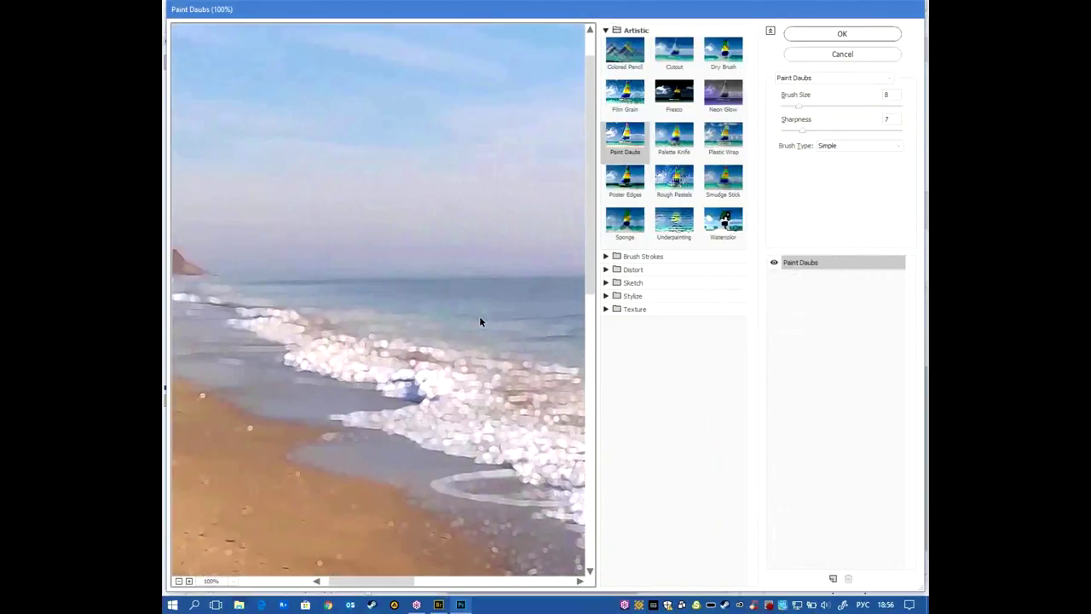
pyautogui.click(723, 223)
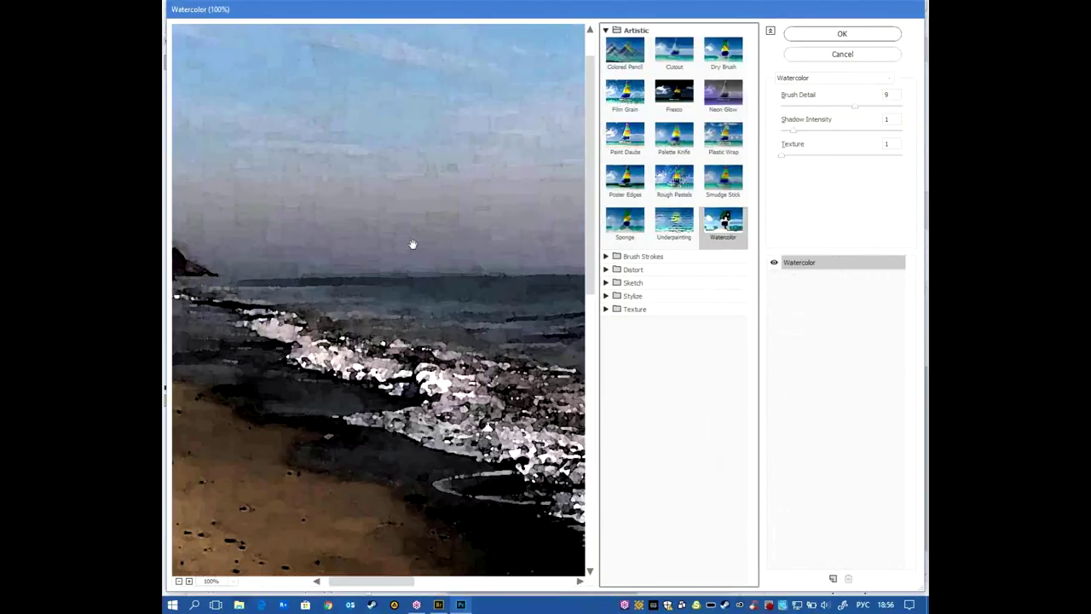
# - Set Watercolor to Brush Detail 6, Shadow Intensity 0, Texture 3, and stack a second effect layer
pyautogui.scroll(-1, 413, 245)
pyautogui.scroll(-1, 413, 244)
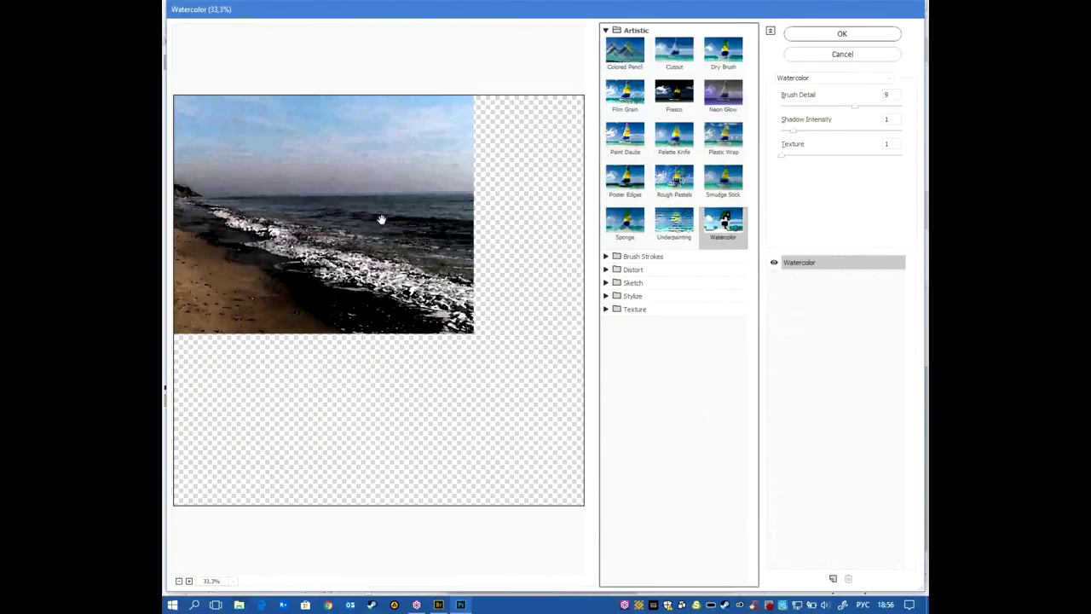
pyautogui.moveTo(856, 106)
pyautogui.mouseDown()
pyautogui.moveTo(821, 106)
pyautogui.moveTo(782, 132)
pyautogui.moveTo(916, 154)
pyautogui.mouseUp()
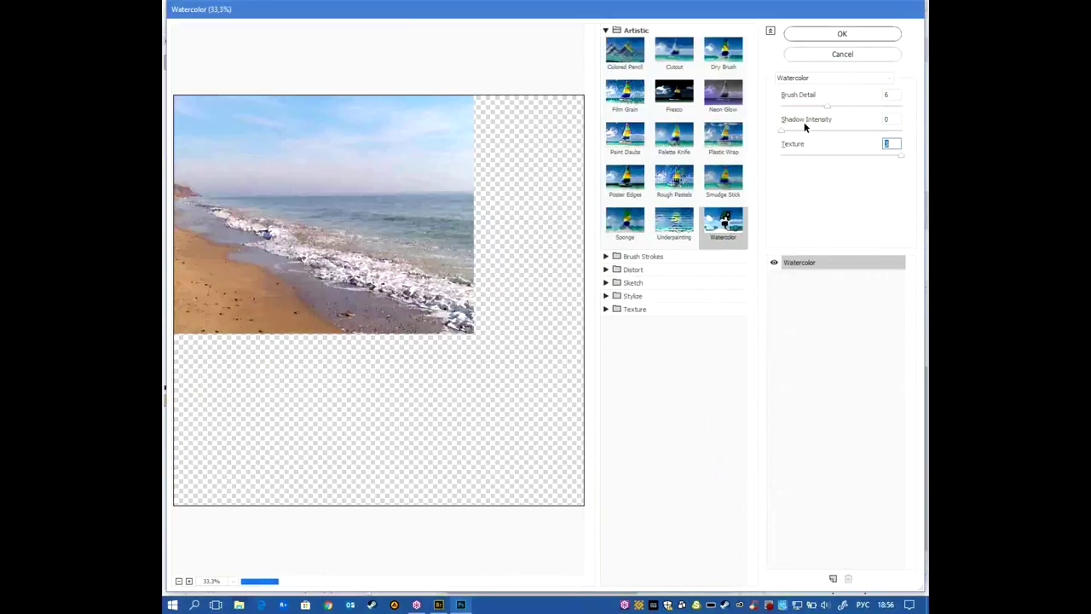
pyautogui.moveTo(780, 133)
pyautogui.mouseDown()
pyautogui.moveTo(795, 133)
pyautogui.moveTo(784, 136)
pyautogui.mouseUp()
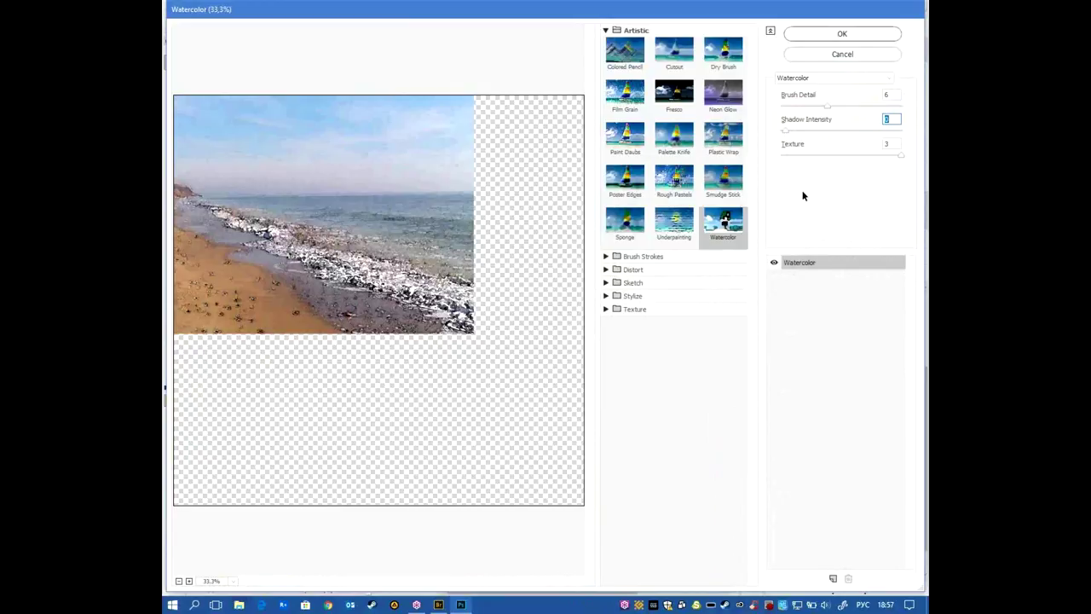
pyautogui.click(833, 579)
pyautogui.click(680, 310)
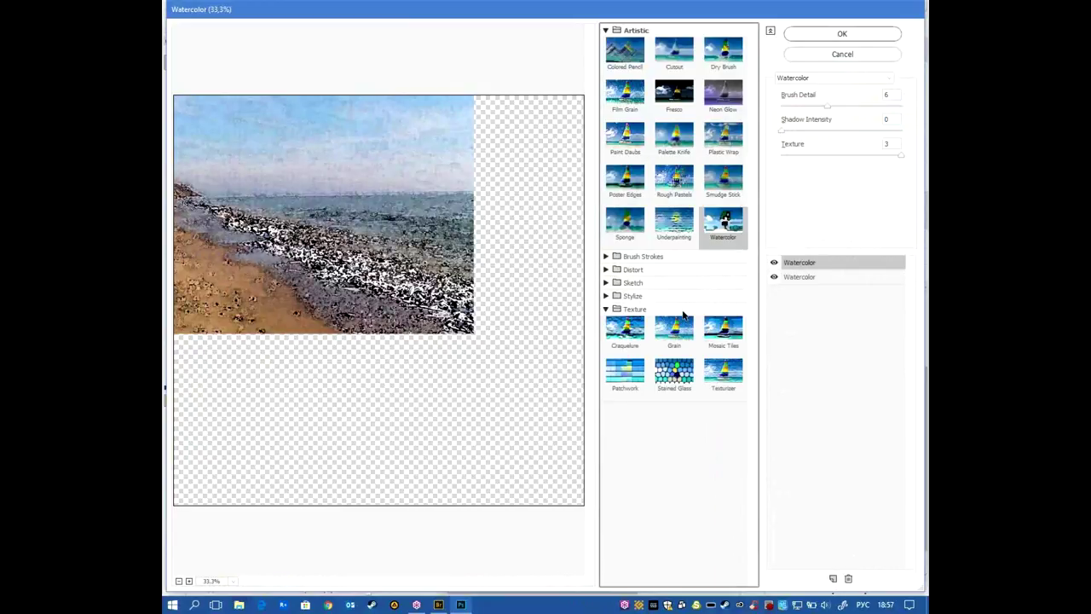
# - Change the added effect to Texturizer, trying Burlap and Canvas textures with slightly reduced scaling
pyautogui.click(723, 373)
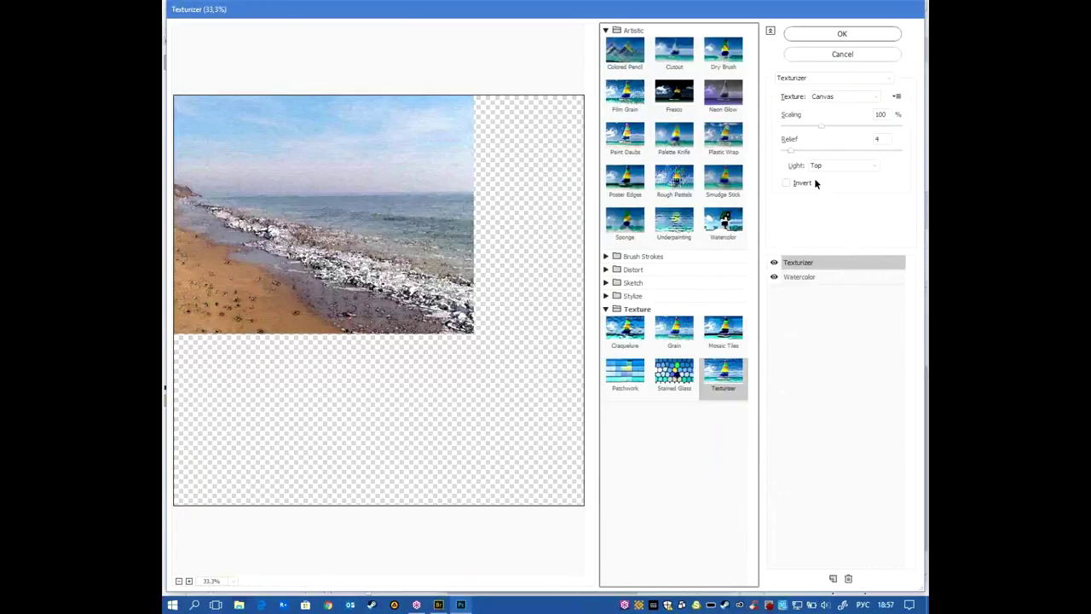
pyautogui.click(839, 96)
pyautogui.click(834, 116)
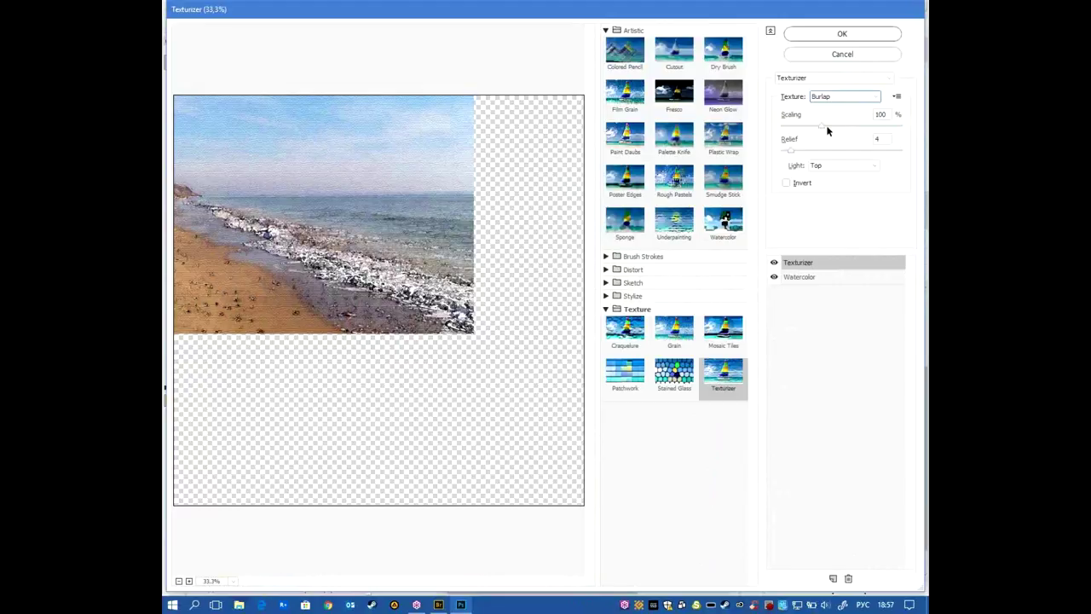
pyautogui.moveTo(821, 128); pyautogui.dragTo(806, 154)
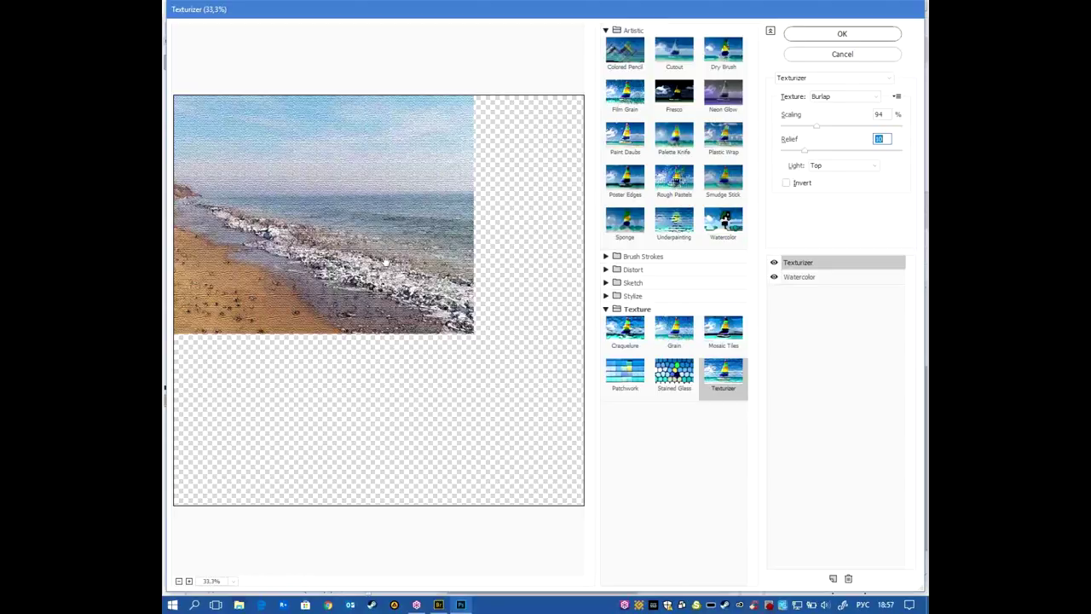
pyautogui.click(837, 98)
pyautogui.click(828, 96)
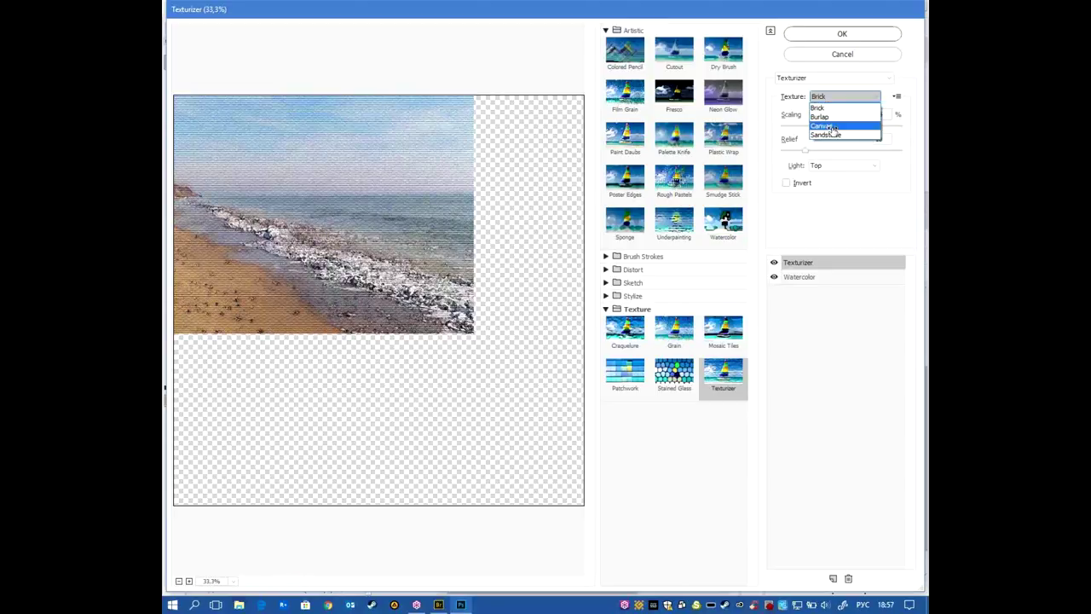
pyautogui.click(832, 126)
# - Settle on the Sandstone texture with Scaling 94 and Relief 12, and apply the filters
pyautogui.click(829, 96)
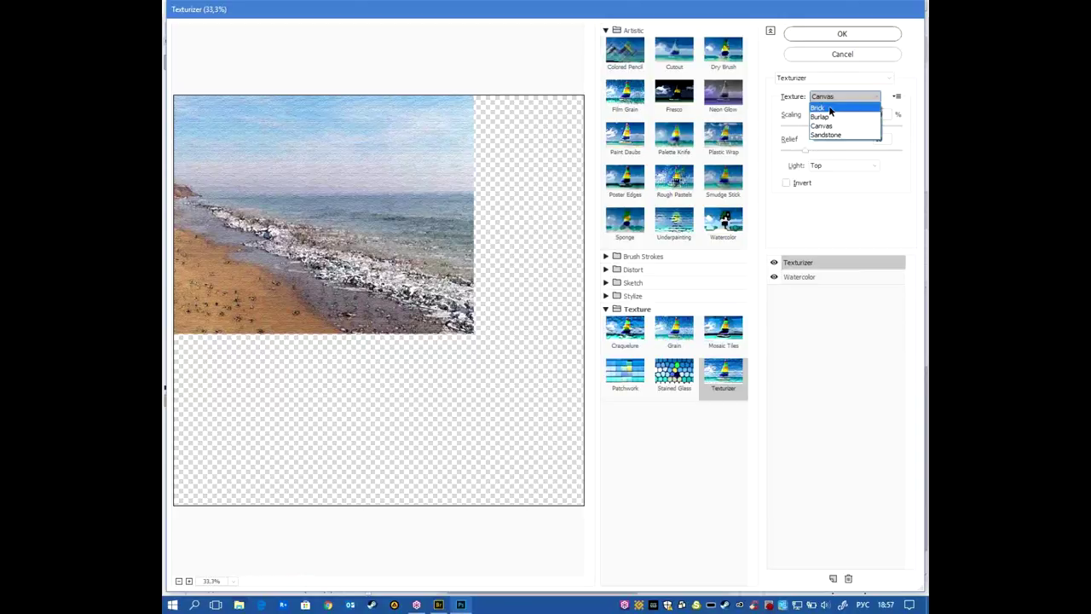
pyautogui.click(826, 135)
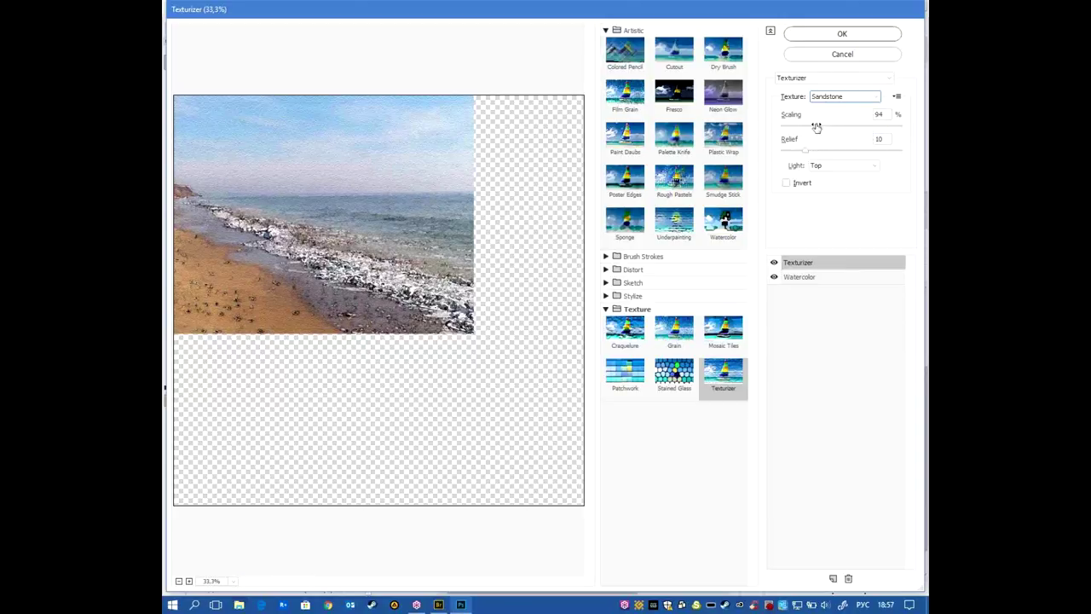
pyautogui.click(808, 149)
pyautogui.click(842, 34)
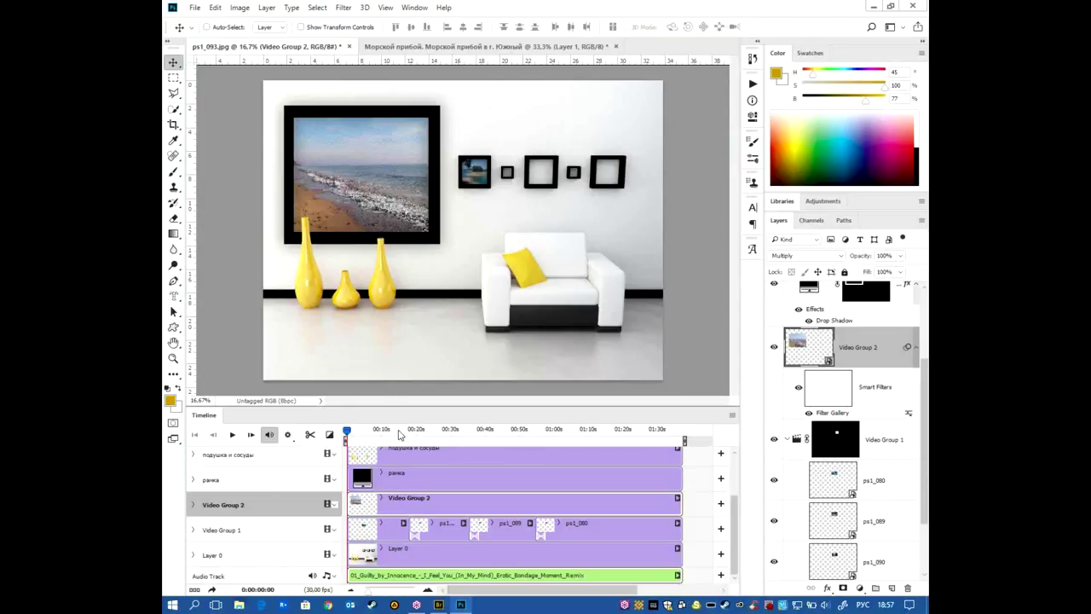
pyautogui.click(396, 432)
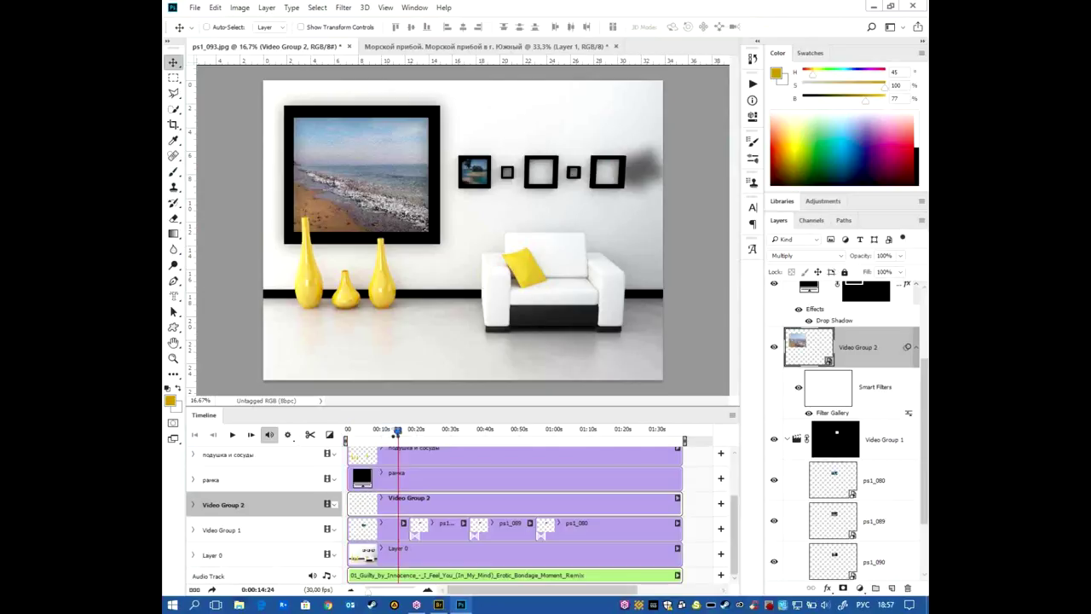
pyautogui.press('space')
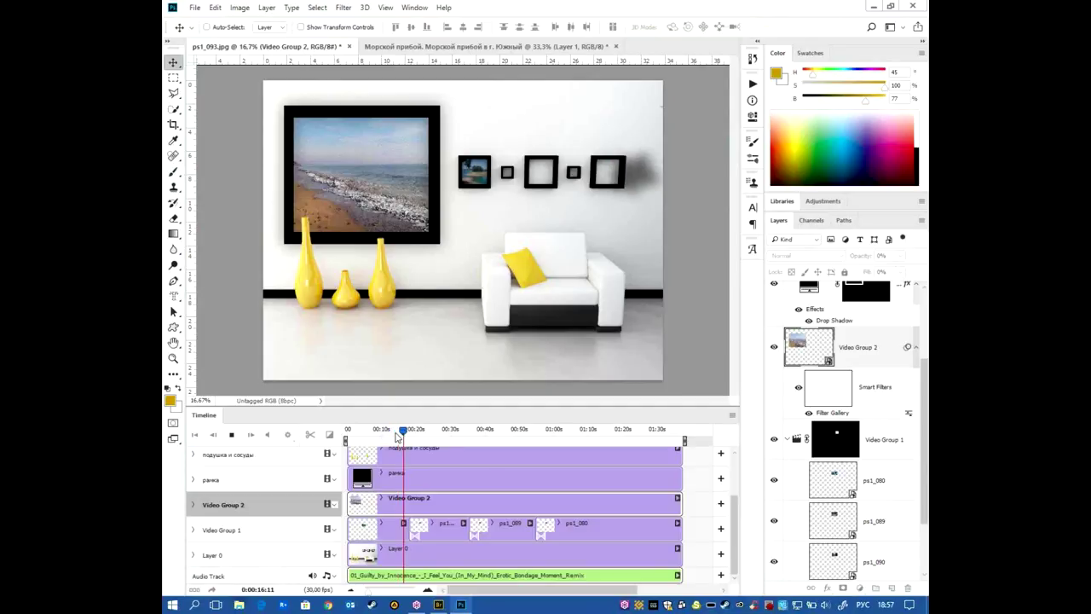
pyautogui.press('space')
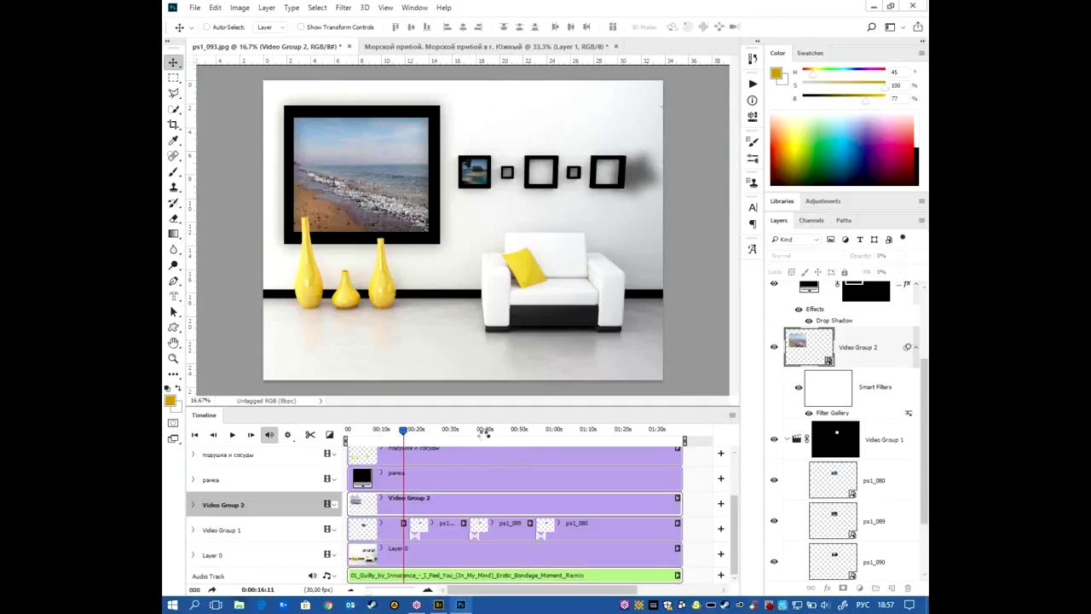
pyautogui.click(485, 431)
pyautogui.press('space')
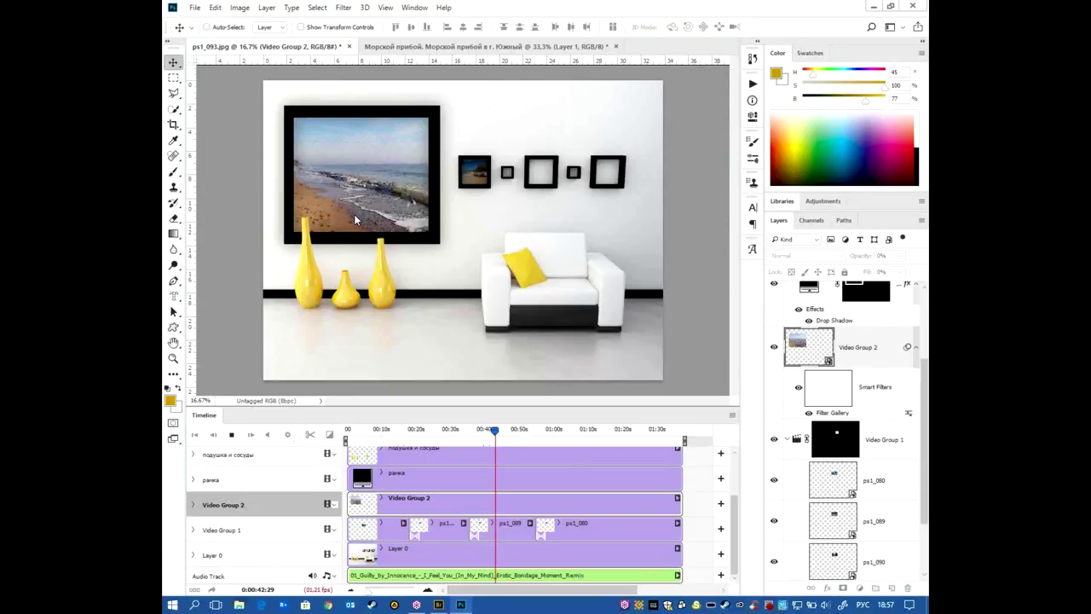
pyautogui.press('space')
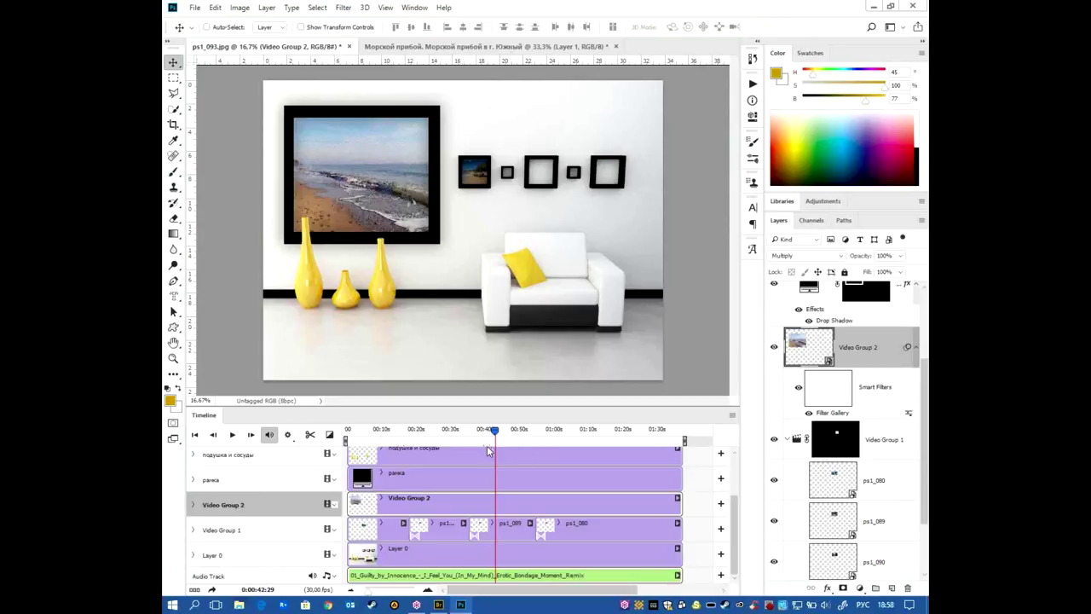
pyautogui.click(732, 415)
# - Render the video as ps1_093.mp4 in H.264 using the HD 720p 29.97 preset (1280×720)
pyautogui.click(794, 377)
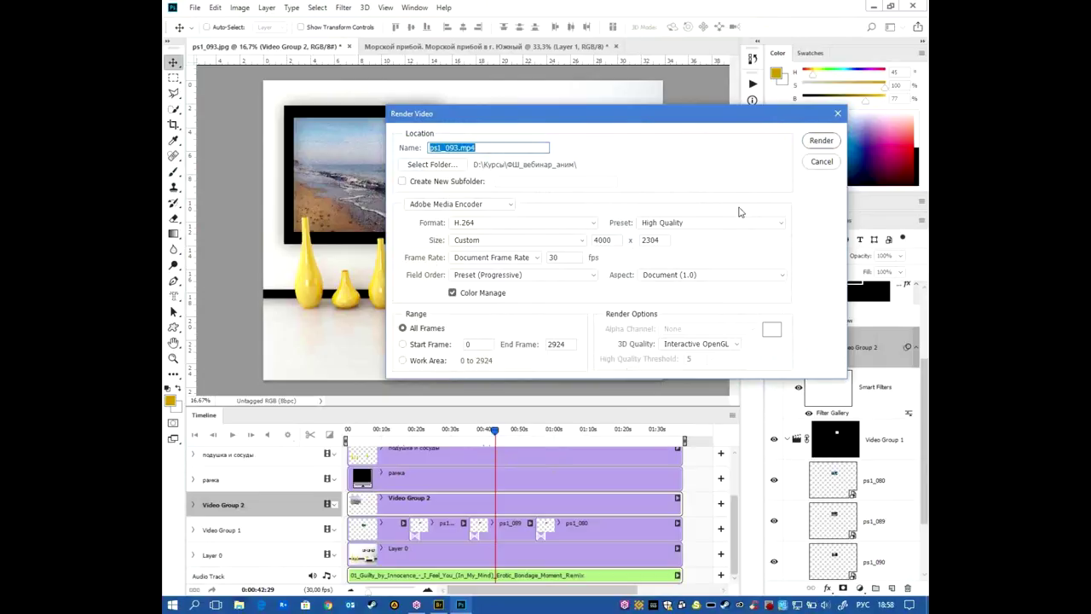
pyautogui.doubleClick(601, 240)
pyautogui.write('1024')
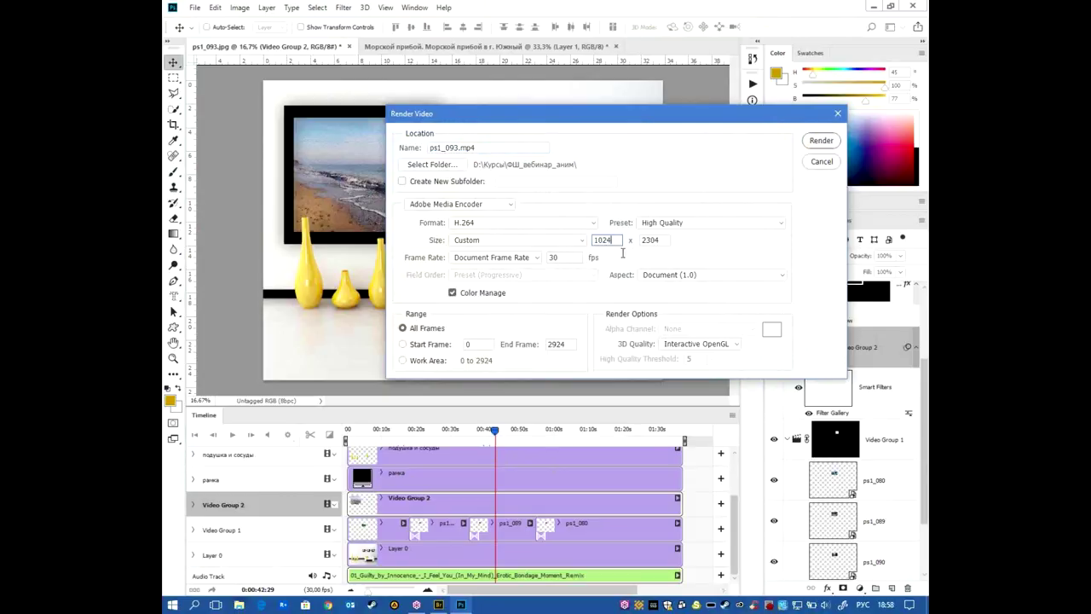
pyautogui.click(666, 225)
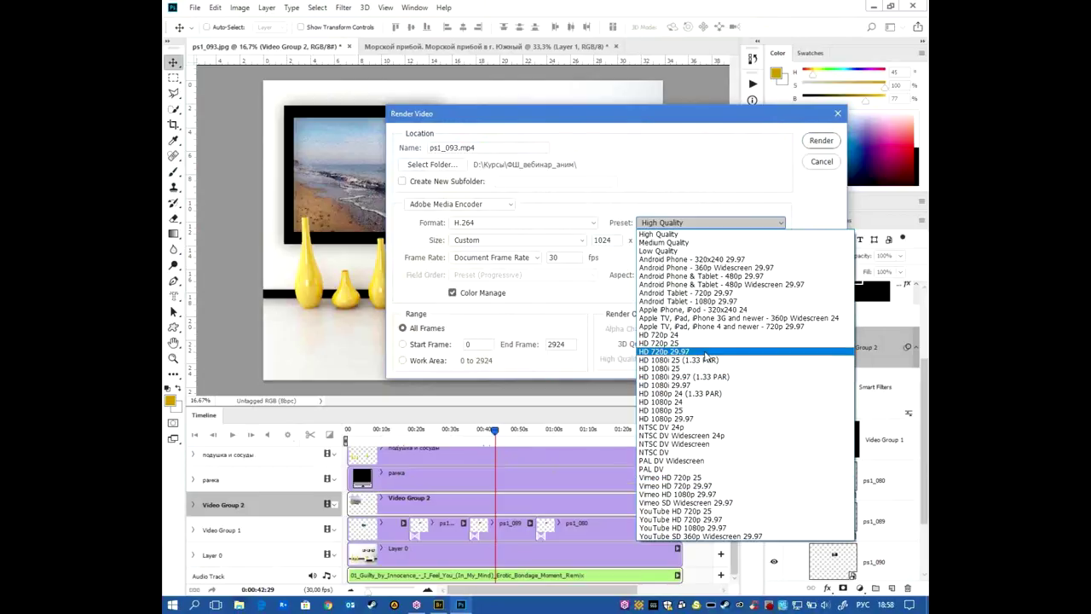
pyautogui.click(705, 354)
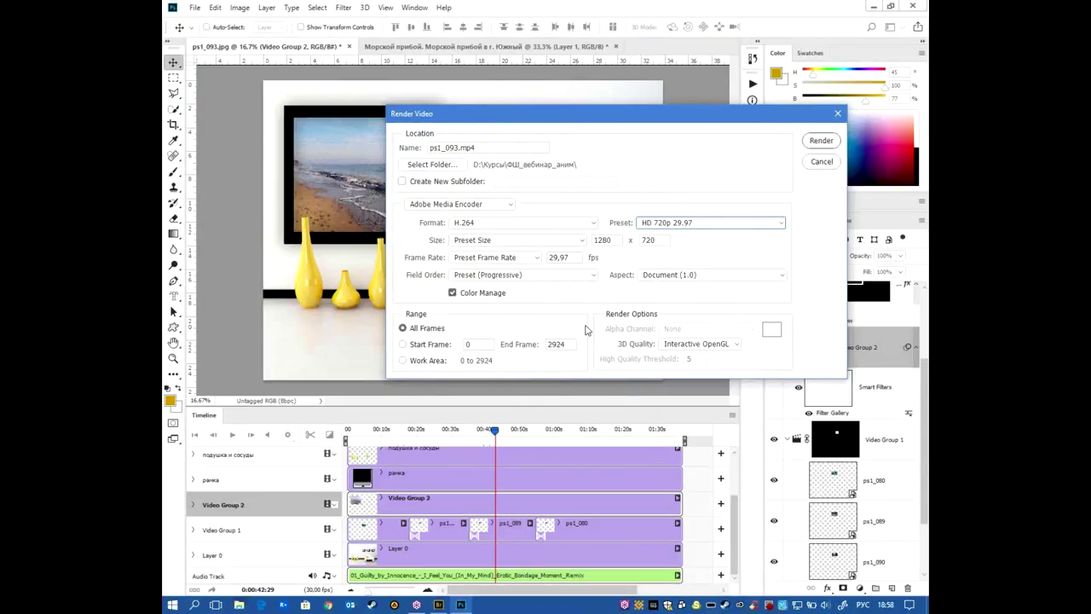
pyautogui.click(821, 141)
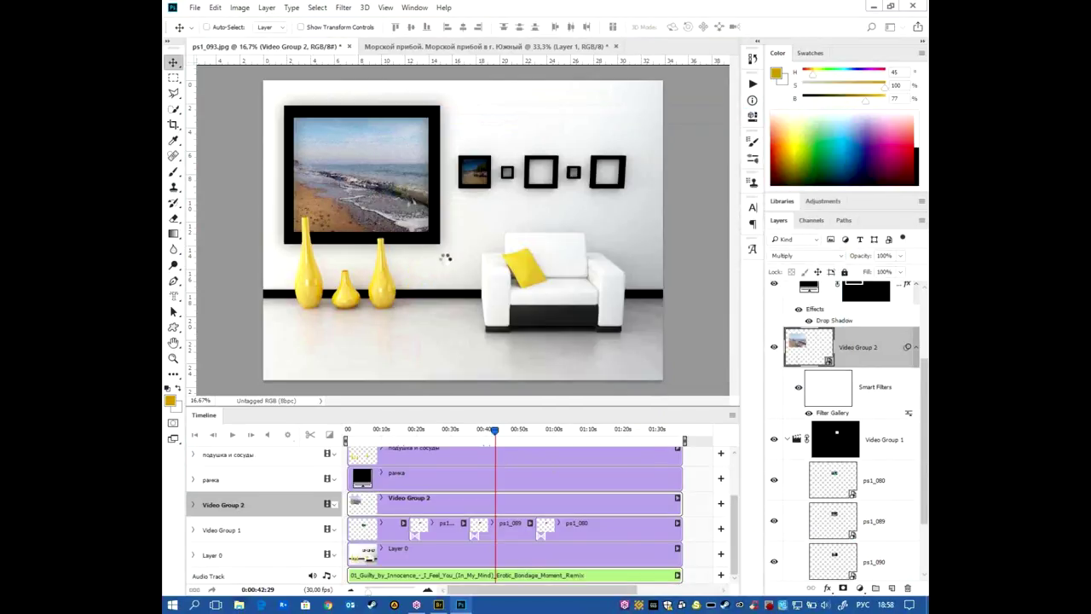